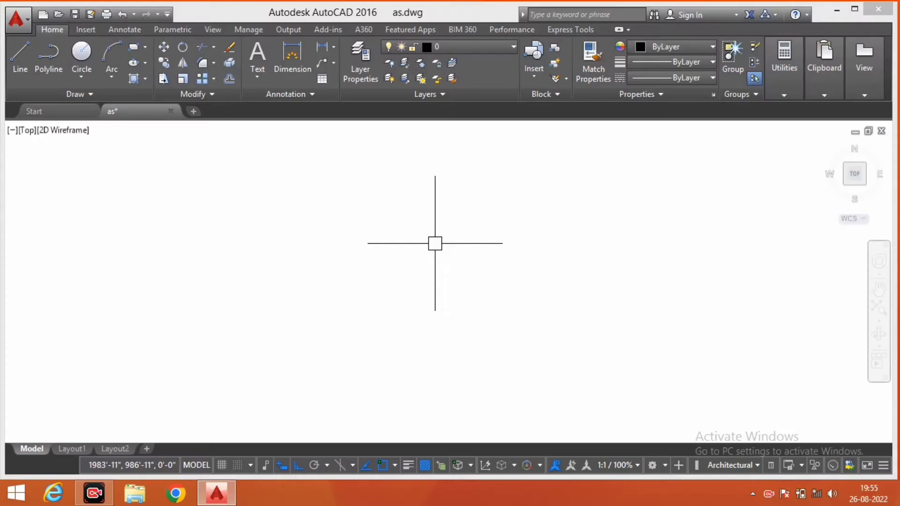
# Step: Draw a 20' wide by 30' high rectangle with REC and centre it in the view
pyautogui.write('ec')
pyautogui.press('Return')
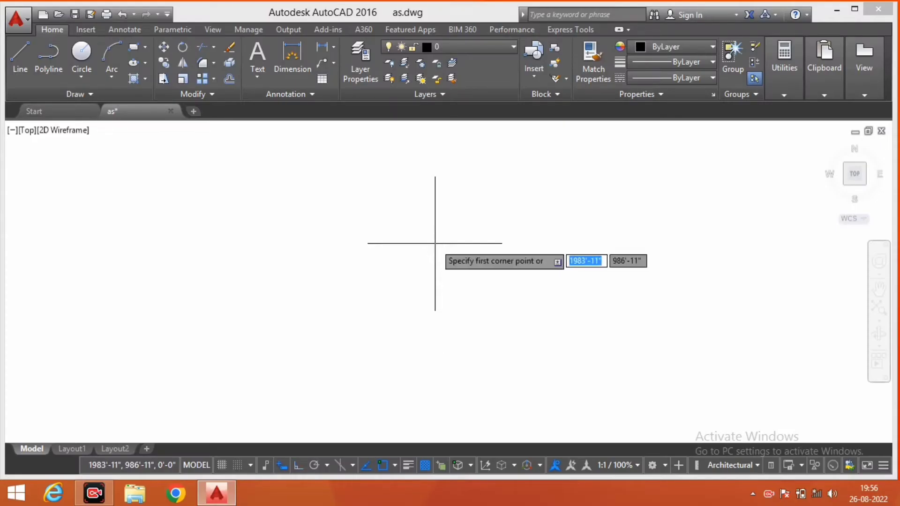
pyautogui.click(350, 191)
pyautogui.write("20'")
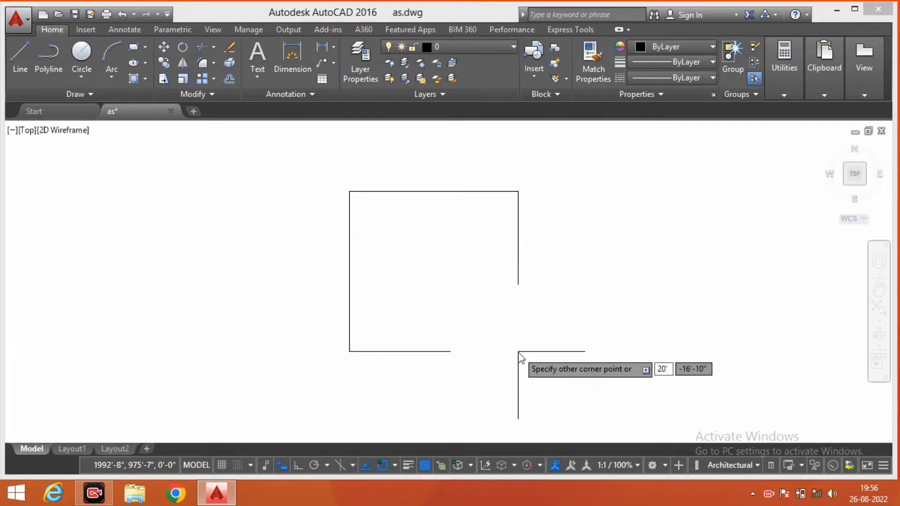
pyautogui.press('Tab')
pyautogui.write("30'")
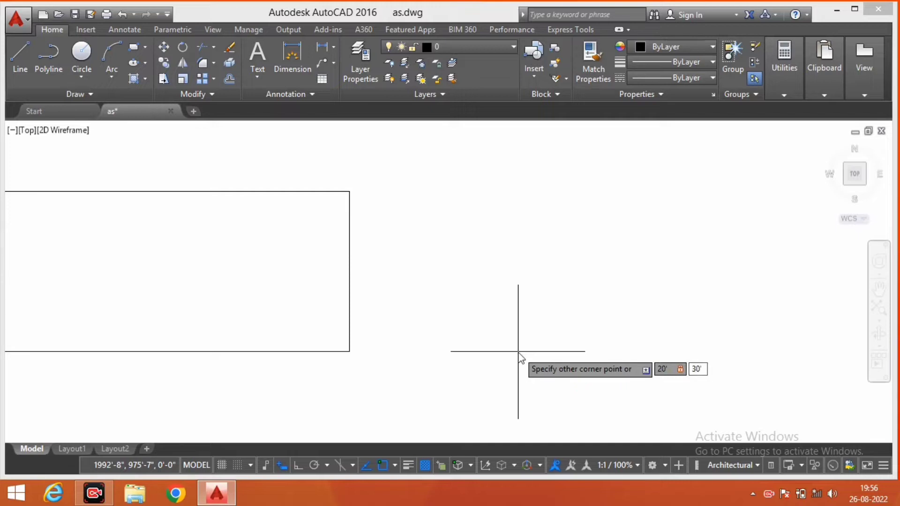
pyautogui.press('Return')
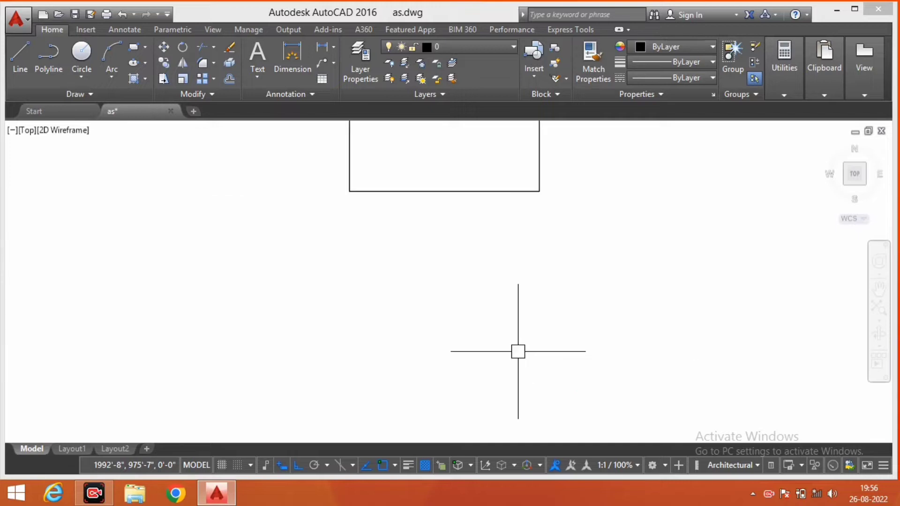
pyautogui.scroll(-2, 516, 329)
pyautogui.scroll(-2, 492, 300)
pyautogui.scroll(2, 473, 310)
pyautogui.moveTo(476, 306); pyautogui.dragTo(458, 307, button='middle')
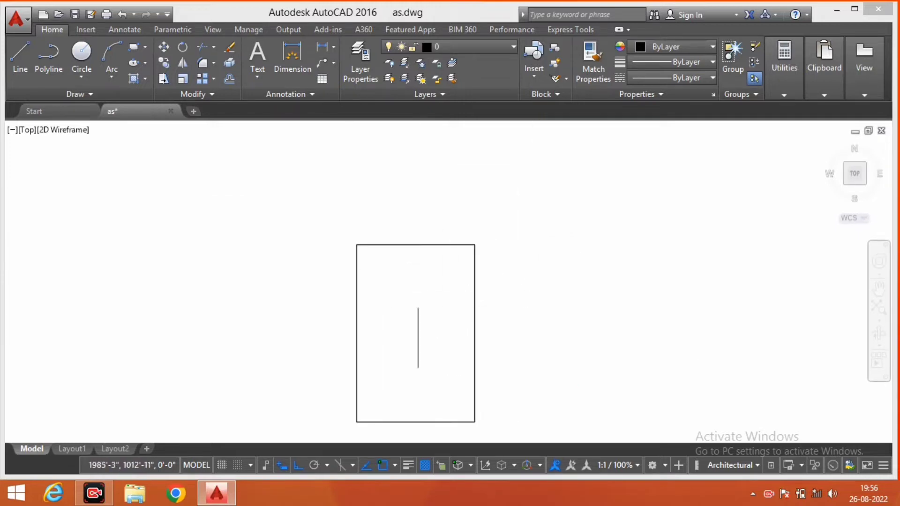
pyautogui.scroll(2, 434, 261)
pyautogui.scroll(-2, 422, 251)
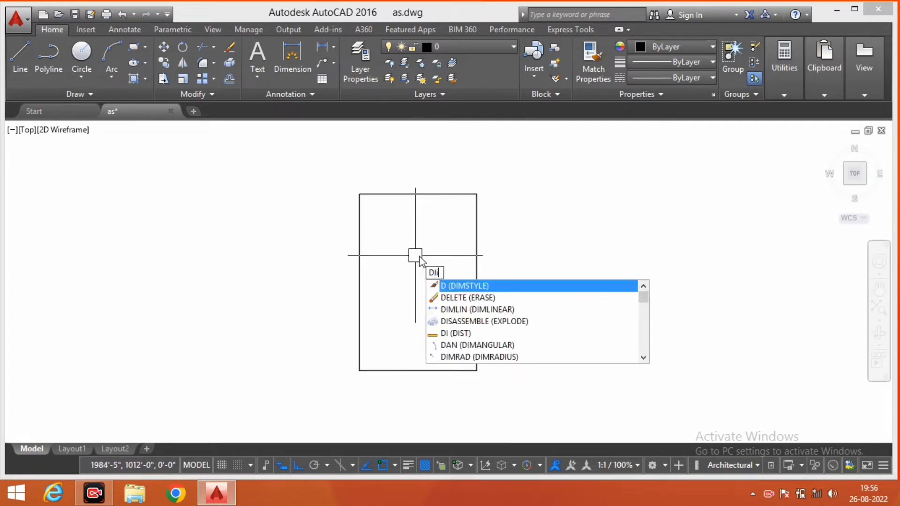
# Step: Add a 20' linear dimension above the rectangle's top edge
pyautogui.write('i')
pyautogui.press('Return')
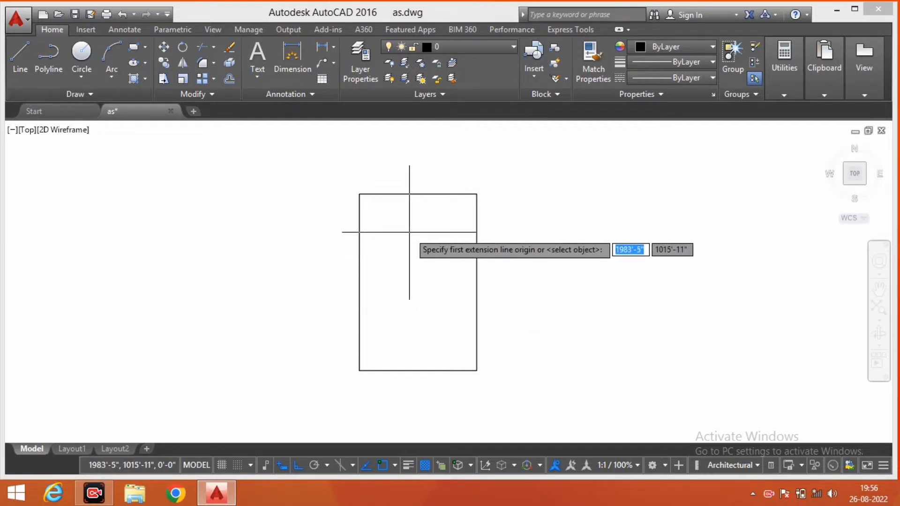
pyautogui.press('Return')
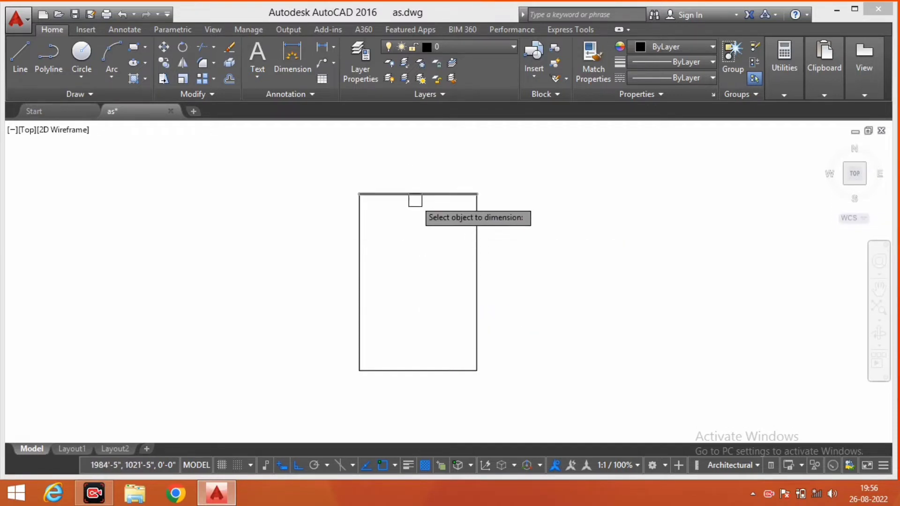
pyautogui.click(416, 194)
pyautogui.scroll(2, 418, 172)
pyautogui.scroll(3, 415, 177)
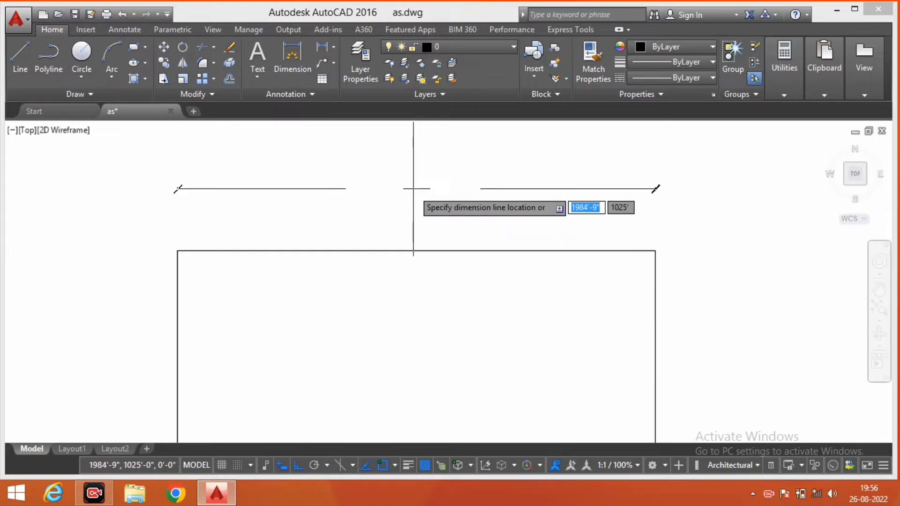
pyautogui.click(426, 209)
pyautogui.scroll(-3, 426, 210)
# Step: Add a 30' linear dimension along the rectangle's right edge
pyautogui.press('Return')
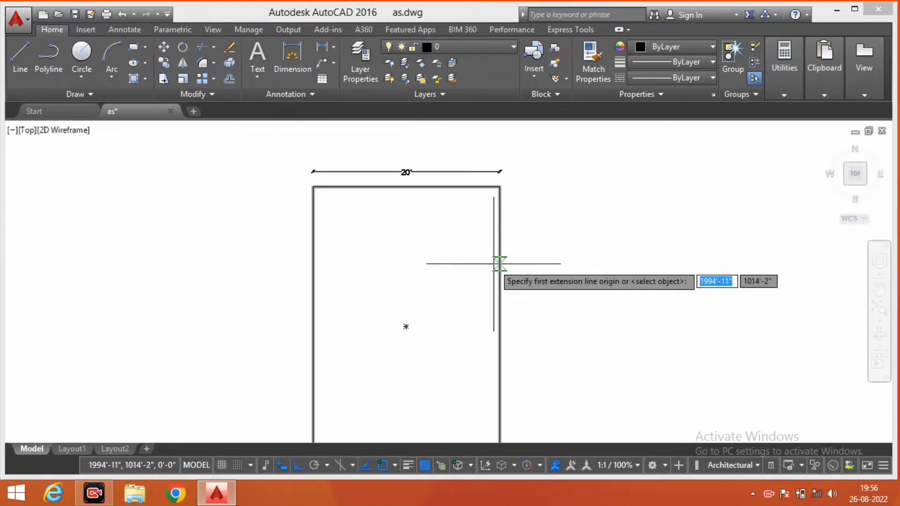
pyautogui.press('Return')
pyautogui.click(500, 304)
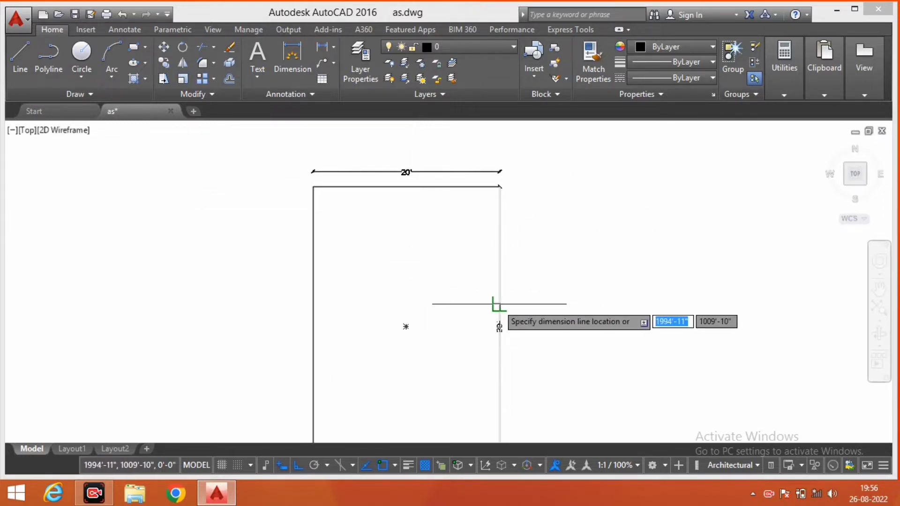
pyautogui.click(509, 306)
pyautogui.scroll(-2, 510, 298)
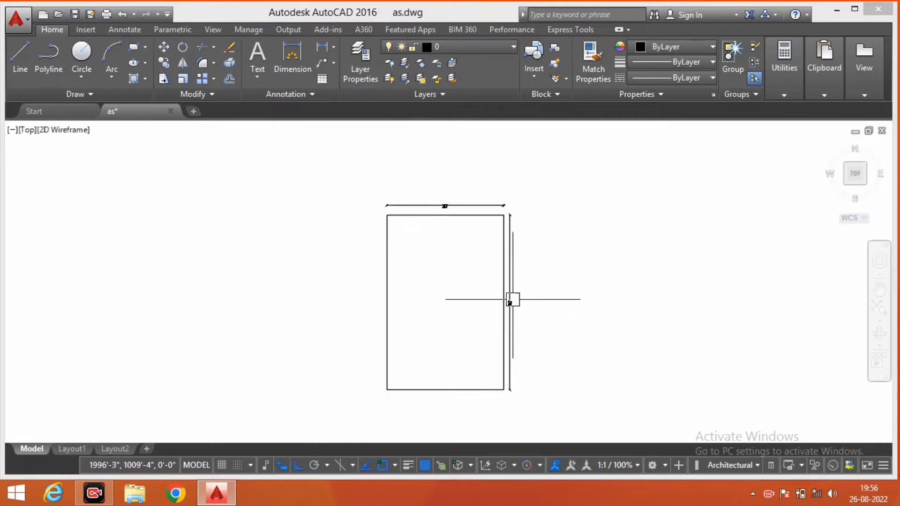
pyautogui.scroll(6, 508, 291)
pyautogui.scroll(-4, 516, 297)
pyautogui.scroll(-4, 487, 238)
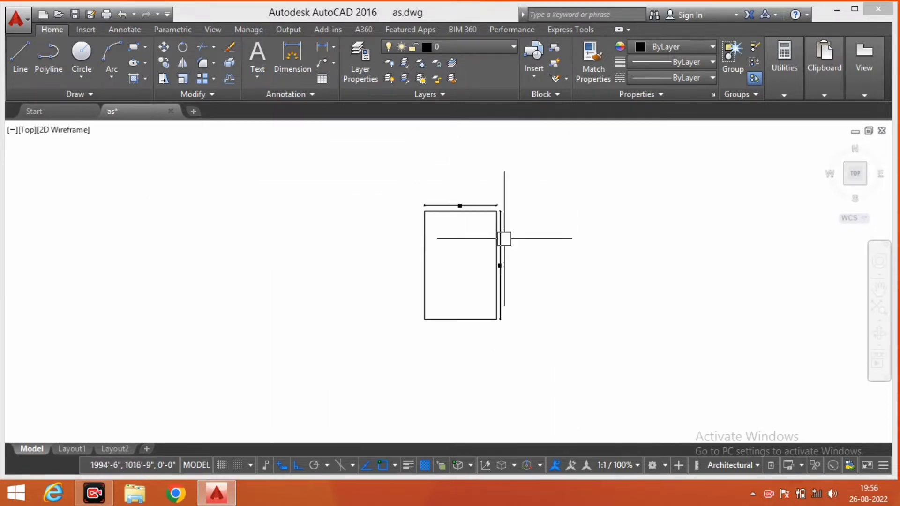
pyautogui.scroll(4, 488, 248)
pyautogui.moveTo(473, 261); pyautogui.dragTo(463, 358, button='middle')
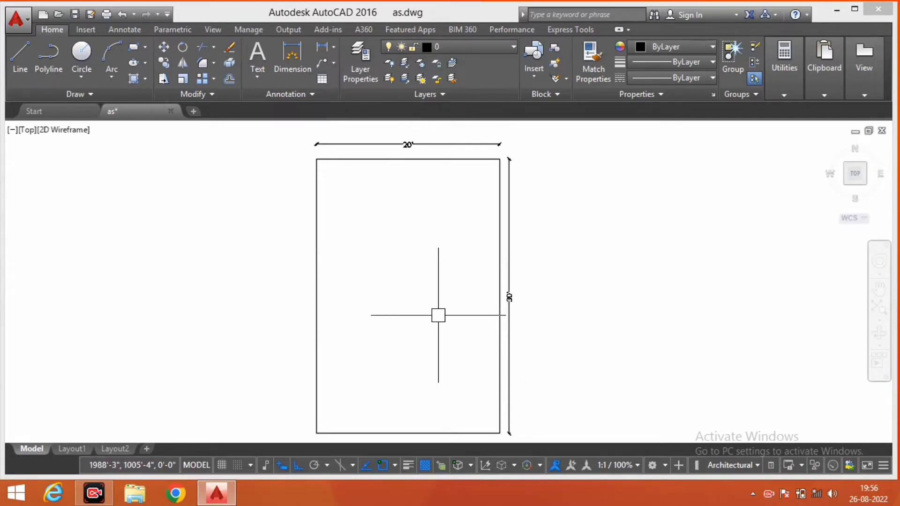
pyautogui.scroll(-4, 471, 329)
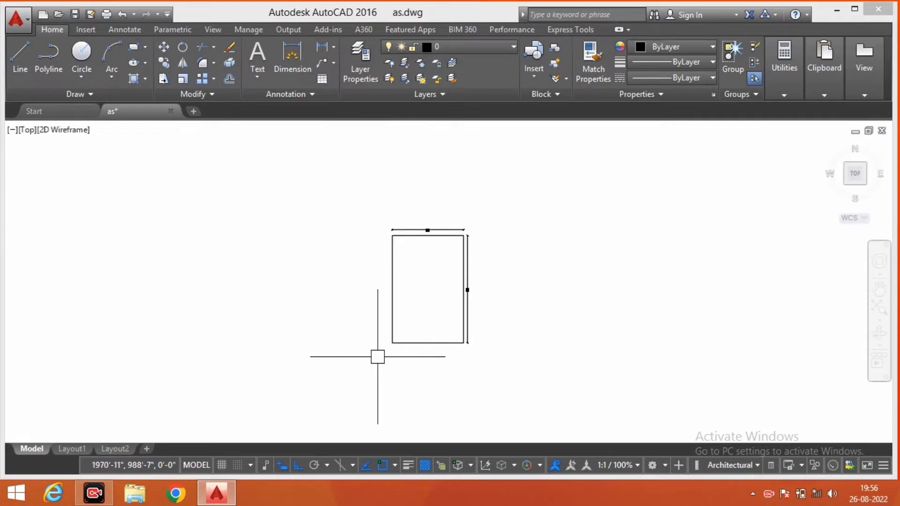
# Step: Select the 30' dimension and recentre the dimensioned rectangle in view
pyautogui.click(450, 347)
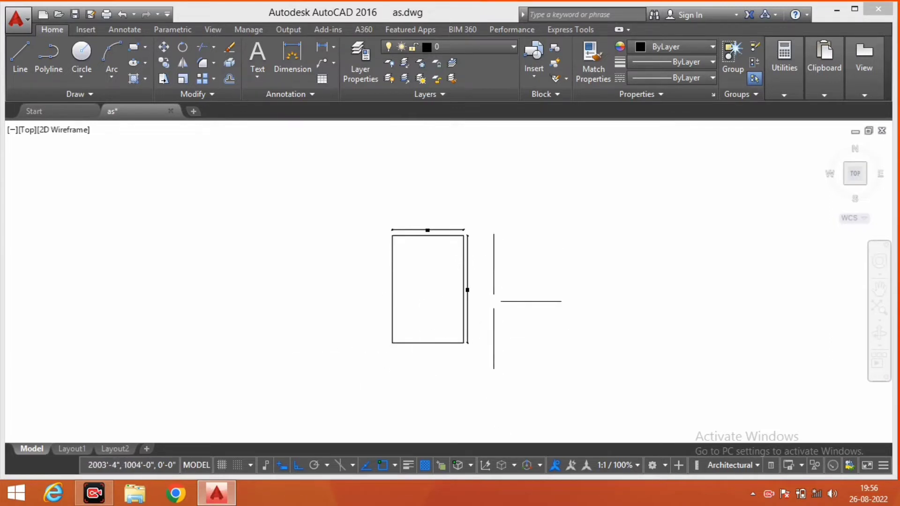
pyautogui.scroll(2, 440, 321)
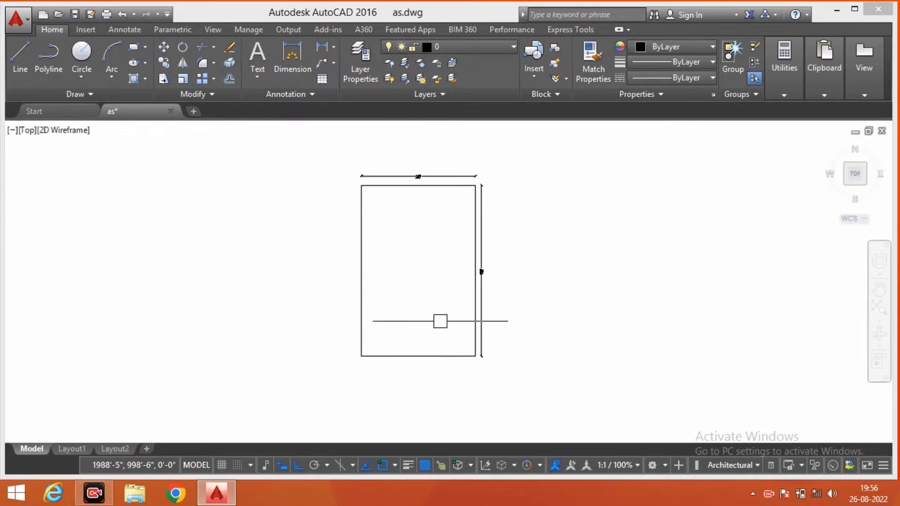
pyautogui.moveTo(441, 321); pyautogui.dragTo(432, 328, button='middle')
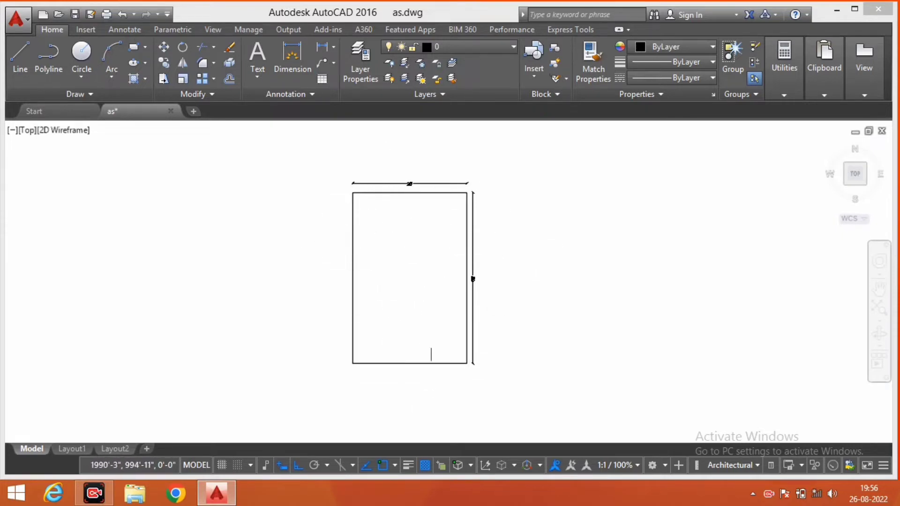
pyautogui.moveTo(440, 317); pyautogui.dragTo(438, 322, button='middle')
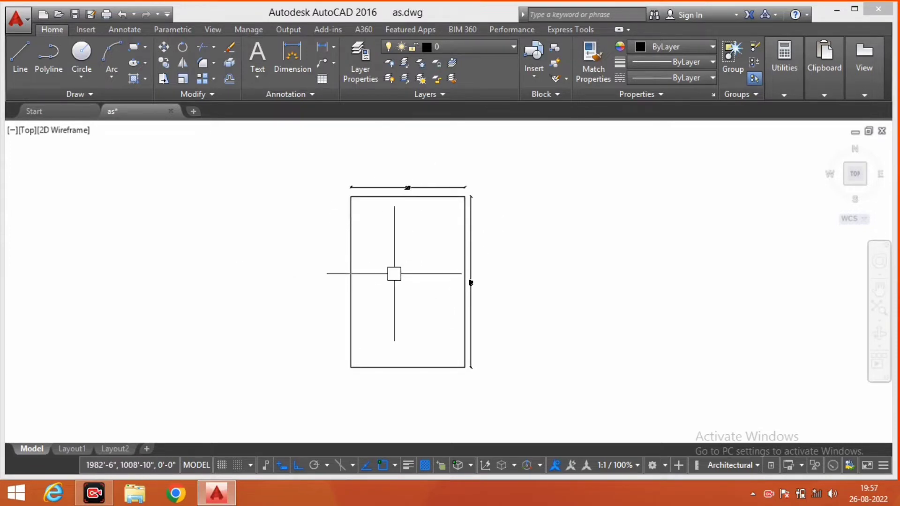
pyautogui.moveTo(413, 278); pyautogui.dragTo(401, 280, button='middle')
pyautogui.write('o')
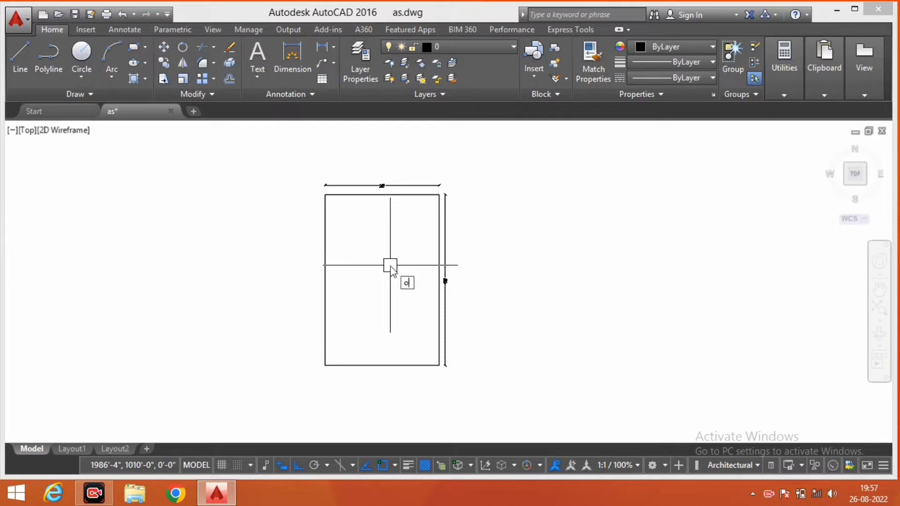
pyautogui.press('Return')
pyautogui.write('4.6"')
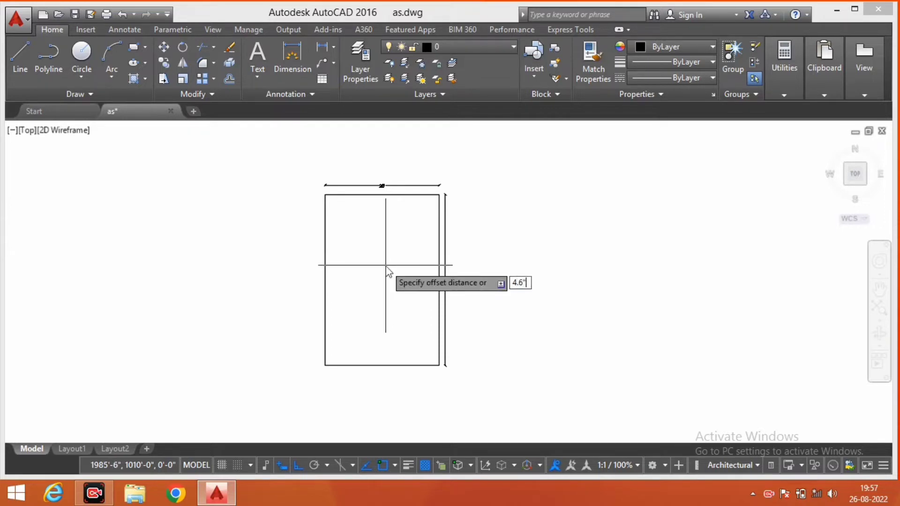
pyautogui.press('Return')
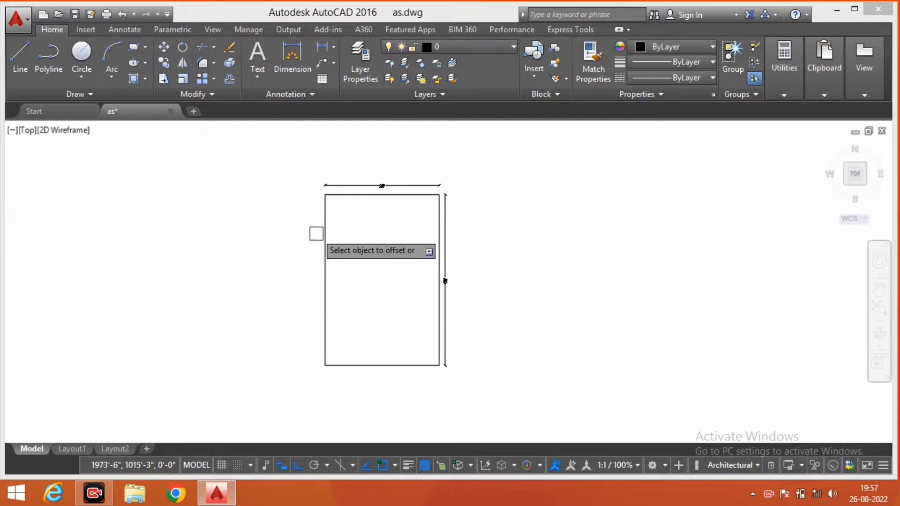
pyautogui.click(326, 215)
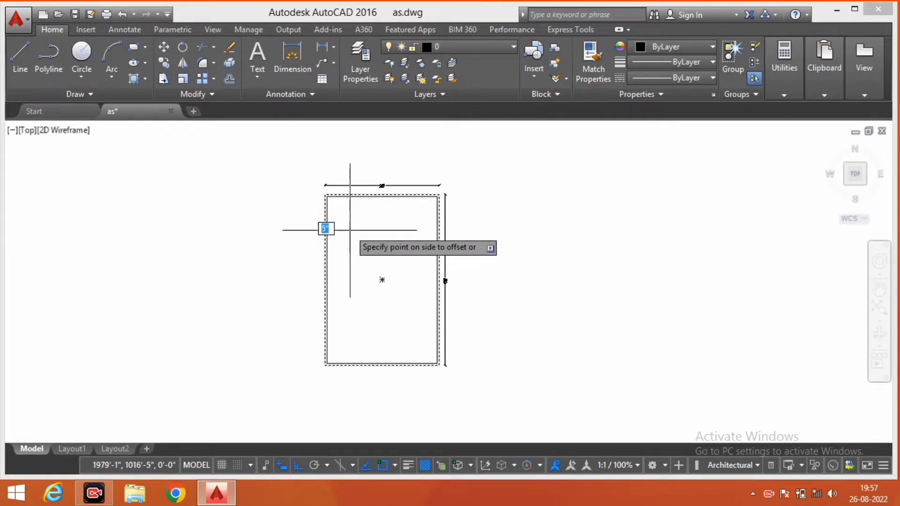
pyautogui.click(364, 261)
pyautogui.scroll(2, 364, 261)
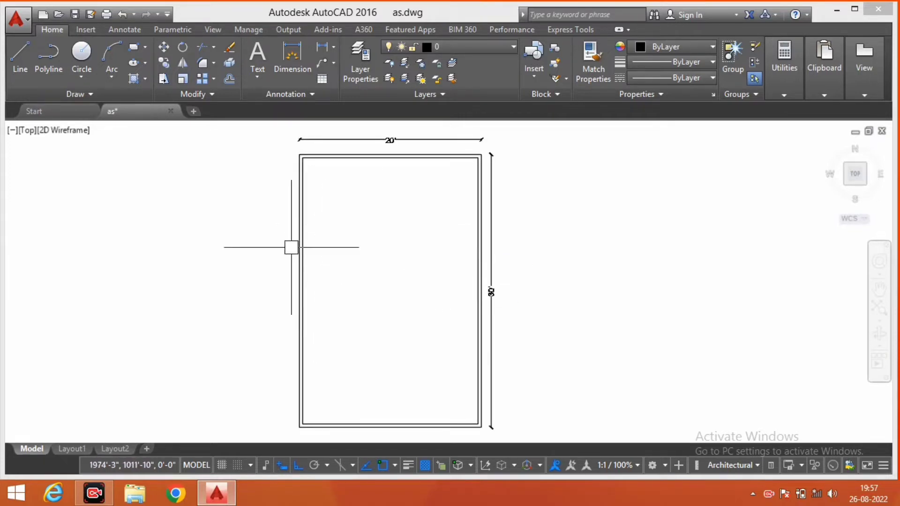
pyautogui.scroll(2, 291, 248)
pyautogui.moveTo(332, 203); pyautogui.dragTo(330, 220, button='middle')
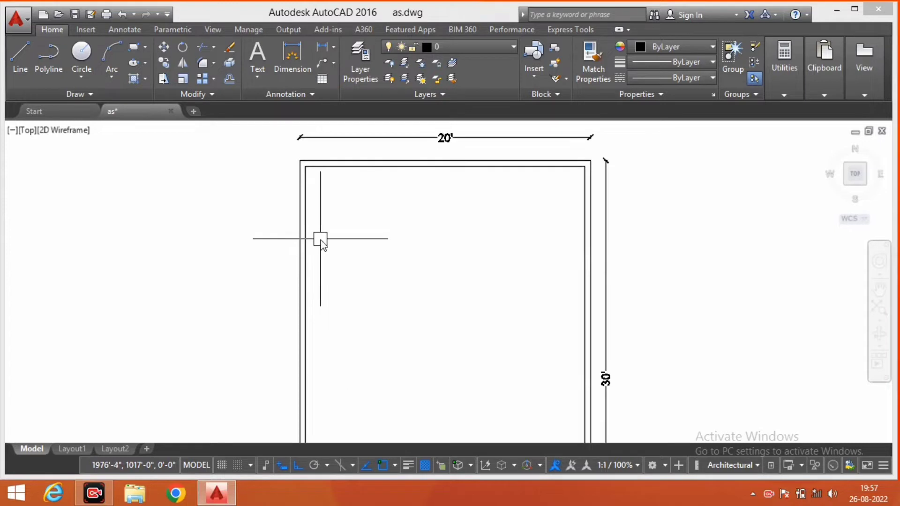
pyautogui.write('dli')
pyautogui.press('Return')
pyautogui.click(300, 240)
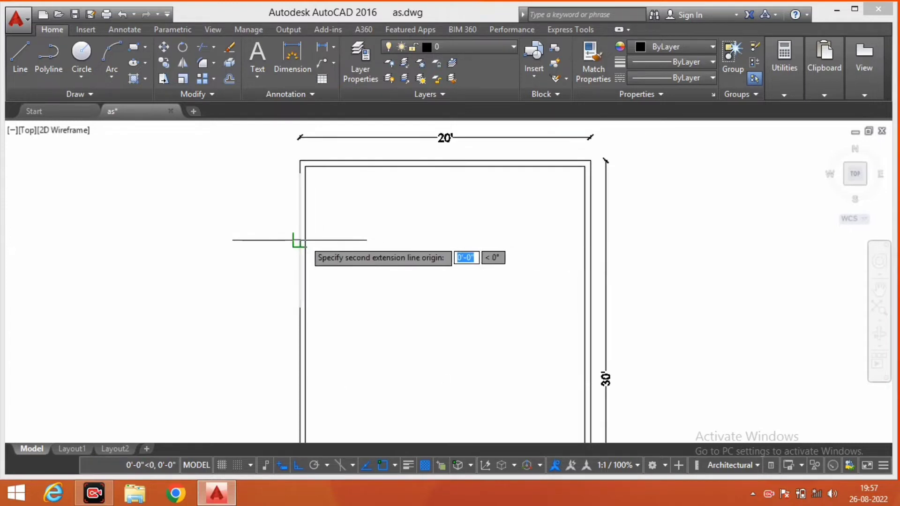
pyautogui.click(305, 240)
pyautogui.scroll(4, 282, 220)
pyautogui.click(318, 236)
pyautogui.scroll(-4, 318, 235)
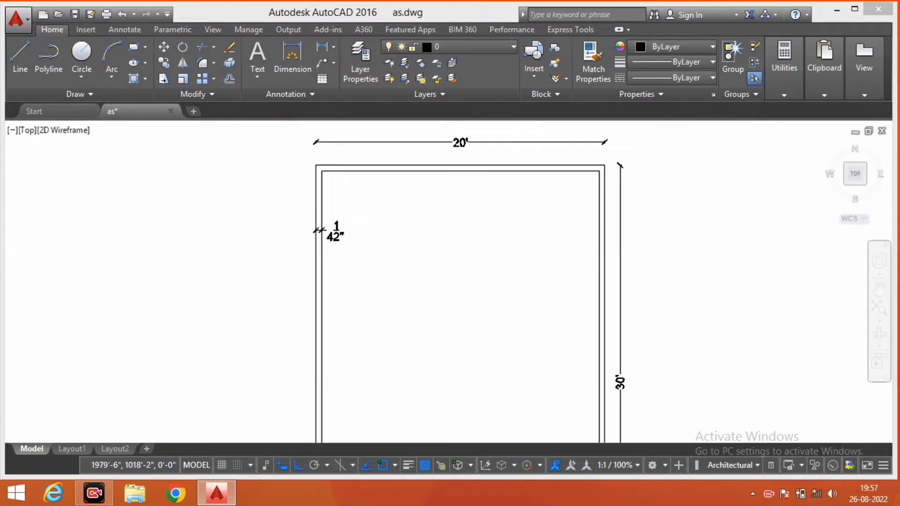
pyautogui.moveTo(453, 234); pyautogui.dragTo(427, 230, button='middle')
pyautogui.scroll(-4, 428, 230)
pyautogui.scroll(2, 408, 350)
pyautogui.moveTo(408, 347); pyautogui.dragTo(408, 352, button='middle')
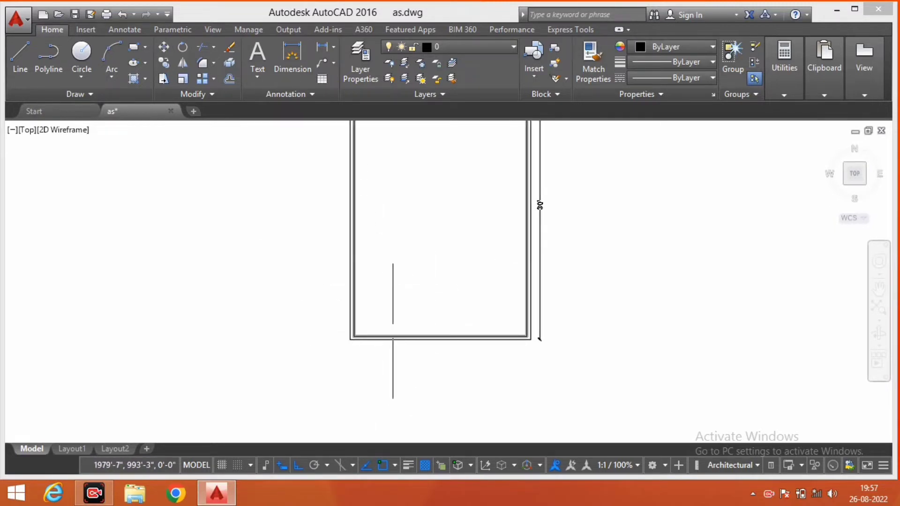
pyautogui.scroll(-2, 375, 344)
pyautogui.click(361, 325)
pyautogui.scroll(4, 368, 331)
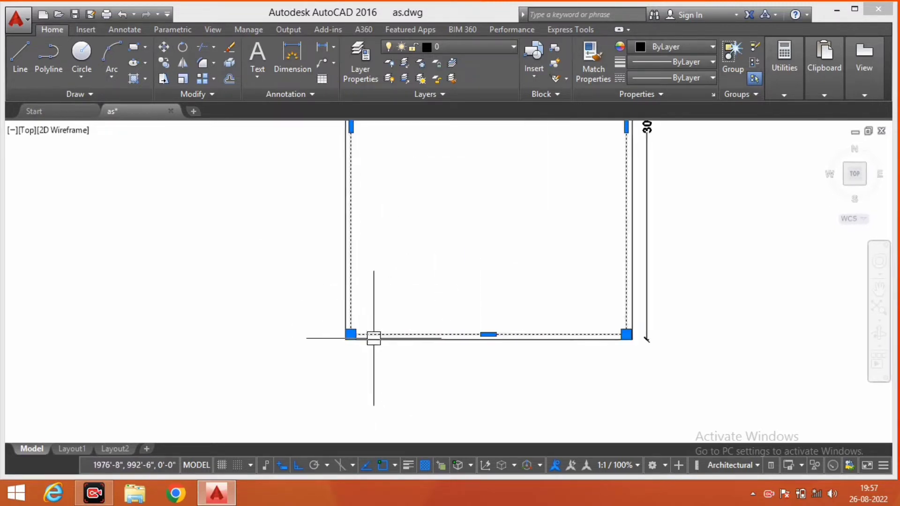
pyautogui.scroll(-4, 427, 332)
pyautogui.scroll(2, 427, 333)
pyautogui.moveTo(423, 344); pyautogui.dragTo(415, 366, button='middle')
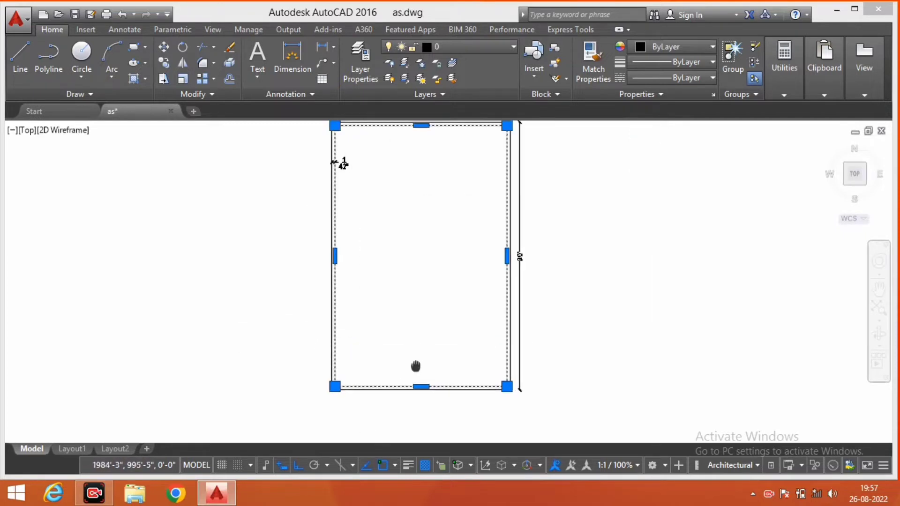
pyautogui.scroll(-4, 421, 342)
pyautogui.scroll(2, 413, 362)
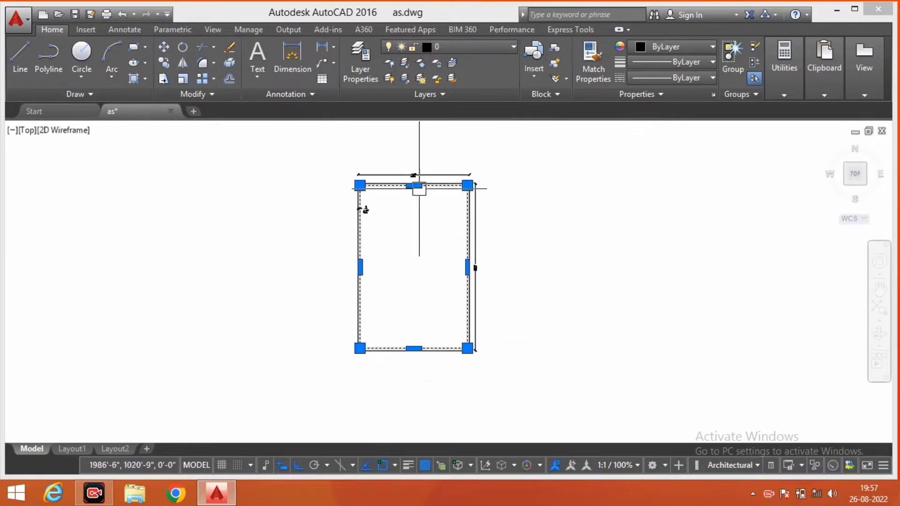
pyautogui.moveTo(366, 327); pyautogui.dragTo(378, 328, button='middle')
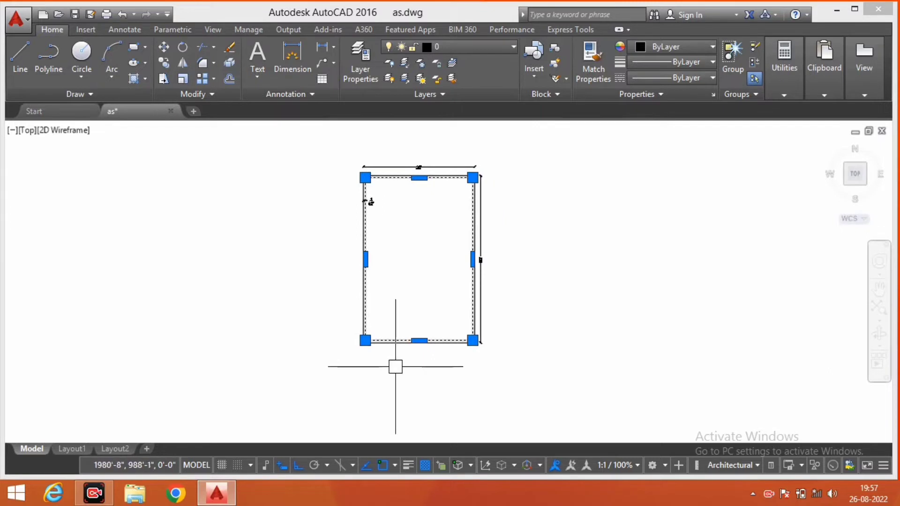
pyautogui.press('Escape')
pyautogui.write('m')
pyautogui.press('Return')
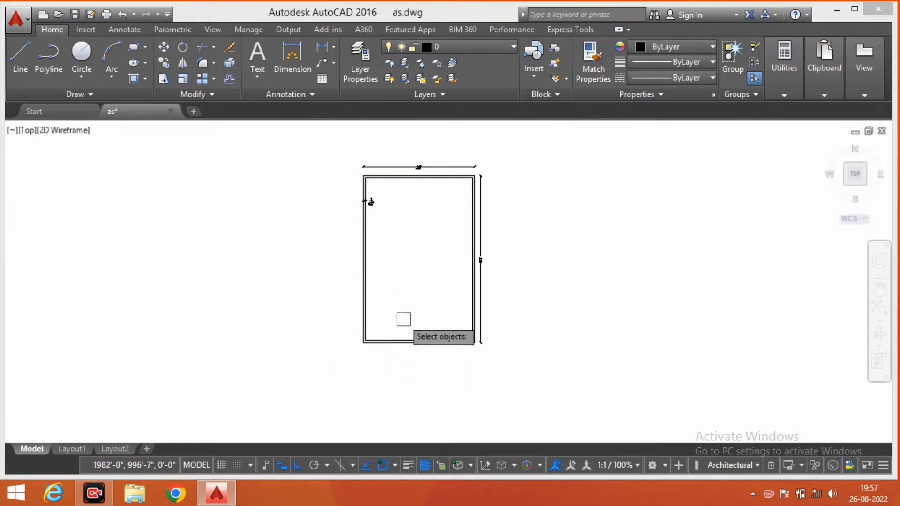
pyautogui.click(402, 320)
pyautogui.click(370, 375)
pyautogui.scroll(4, 375, 345)
pyautogui.press('Escape')
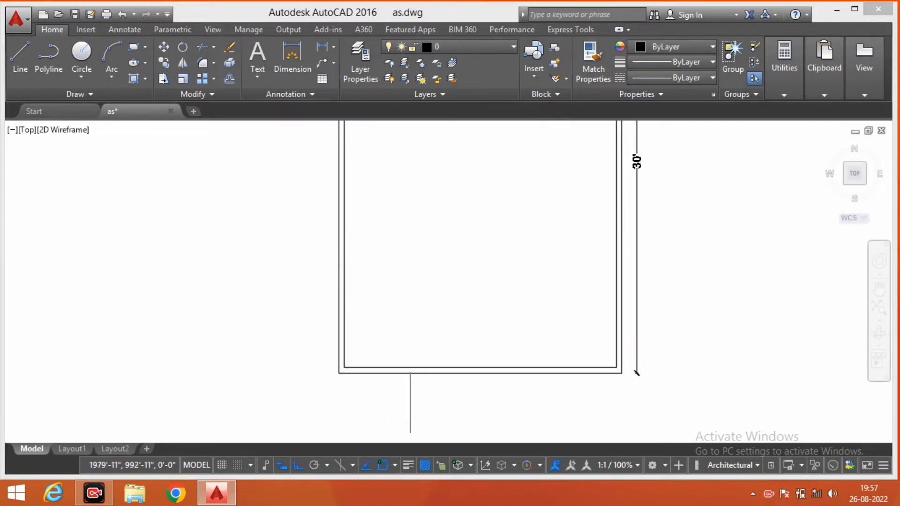
pyautogui.scroll(-2, 382, 305)
pyautogui.click(361, 285)
pyautogui.scroll(-4, 431, 328)
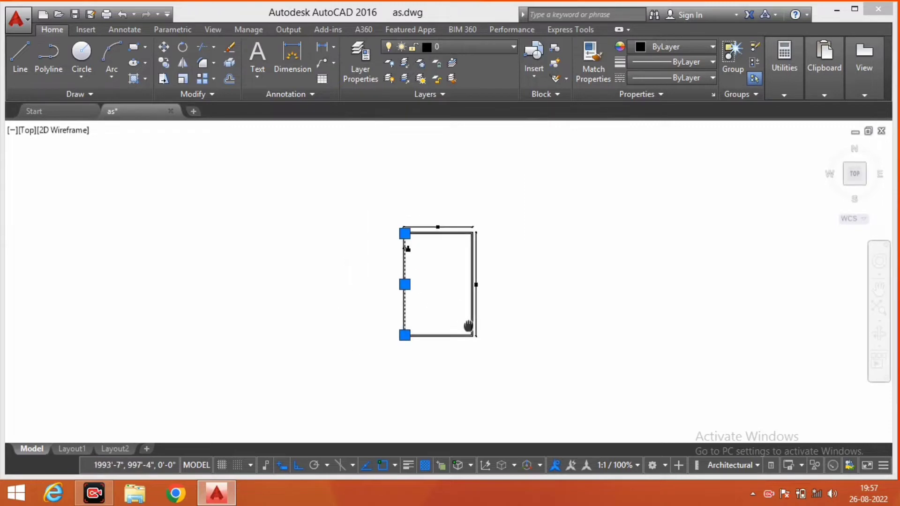
pyautogui.scroll(4, 403, 335)
pyautogui.press('Escape')
pyautogui.scroll(-2, 415, 375)
pyautogui.scroll(2, 412, 343)
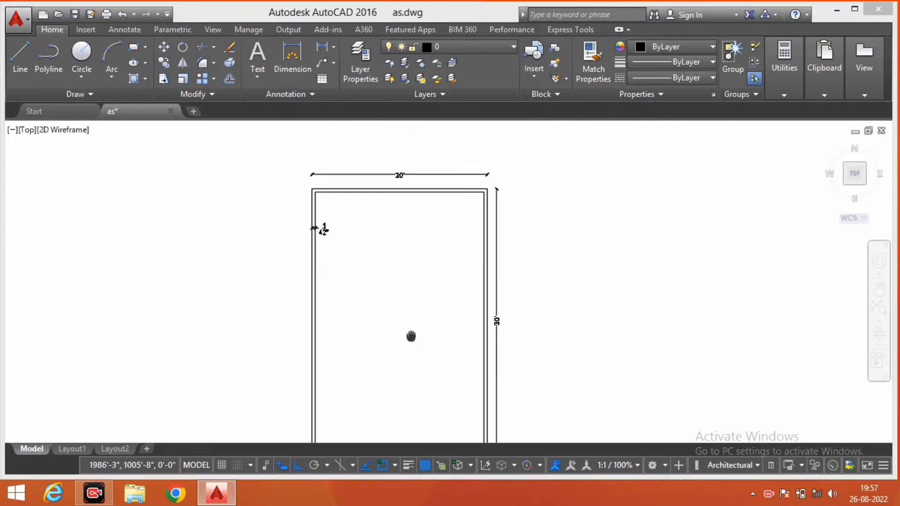
pyautogui.scroll(-2, 438, 323)
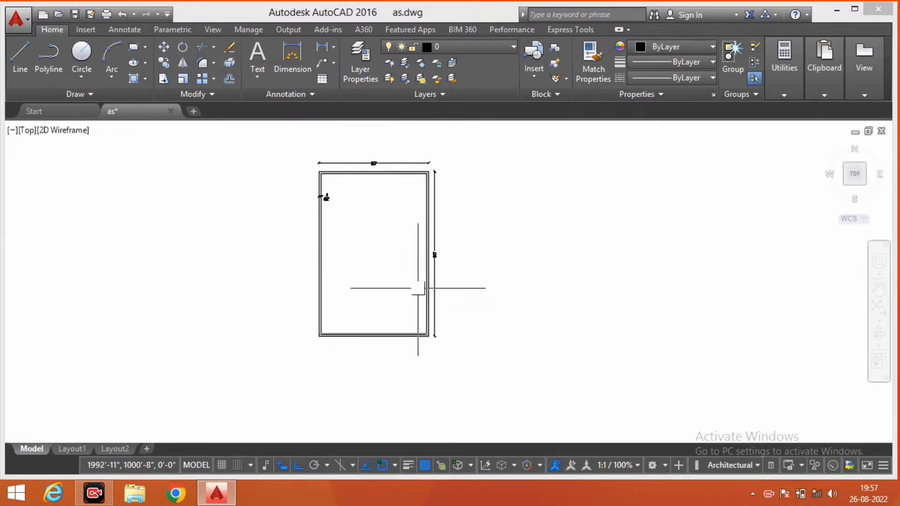
pyautogui.scroll(2, 406, 335)
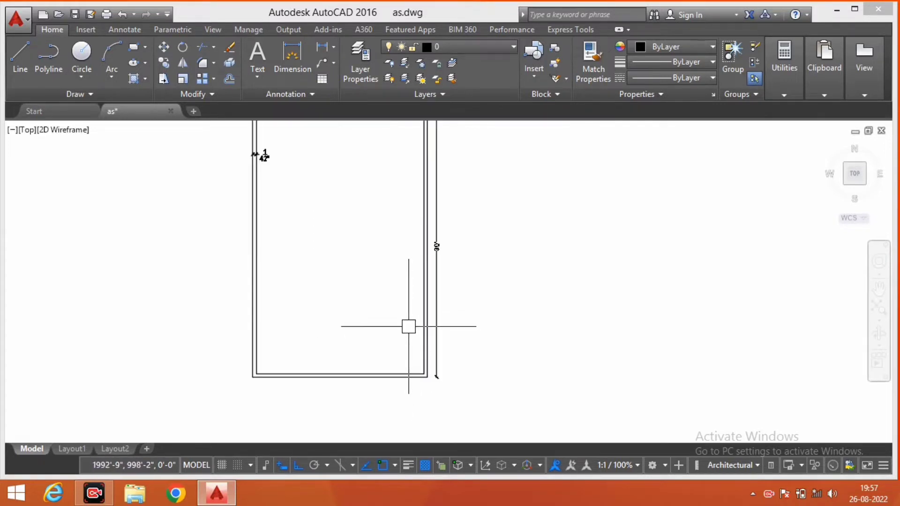
pyautogui.scroll(-2, 412, 336)
pyautogui.moveTo(400, 333); pyautogui.dragTo(409, 335, button='middle')
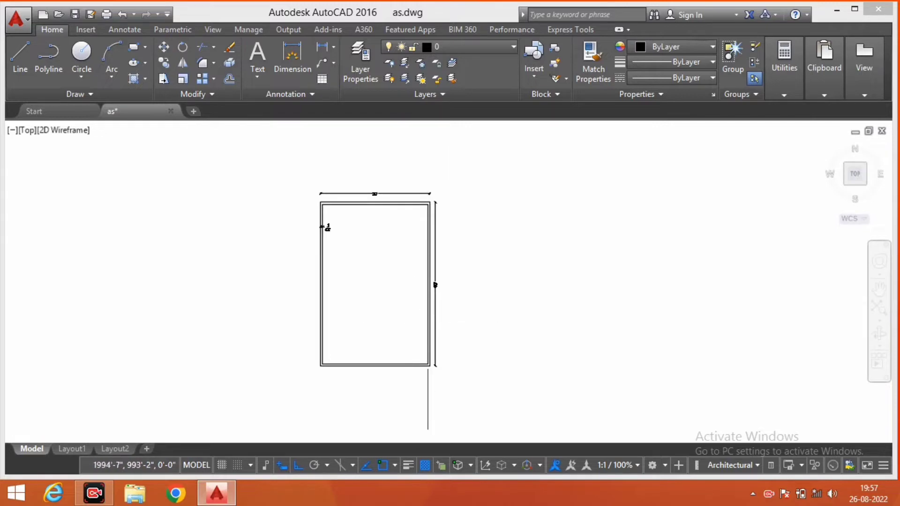
pyautogui.scroll(2, 404, 340)
pyautogui.scroll(-2, 418, 349)
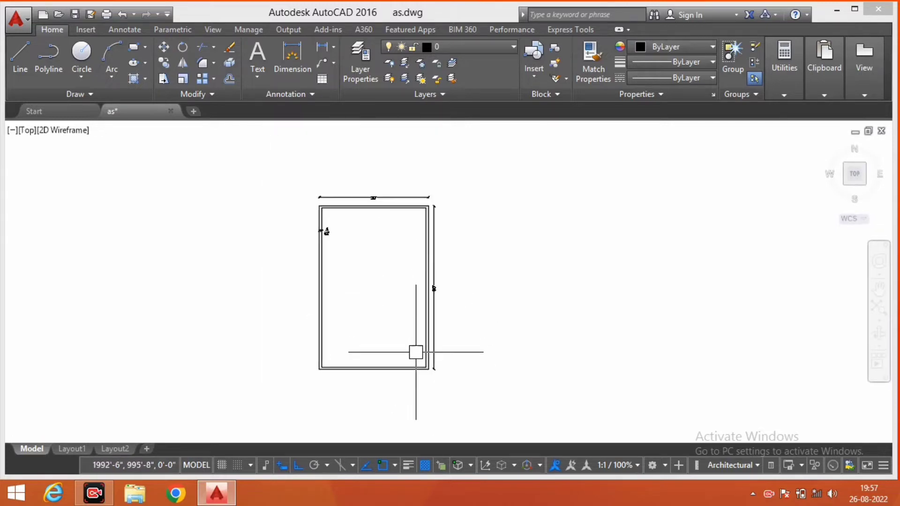
pyautogui.scroll(2, 424, 350)
pyautogui.moveTo(433, 342); pyautogui.dragTo(428, 349, button='middle')
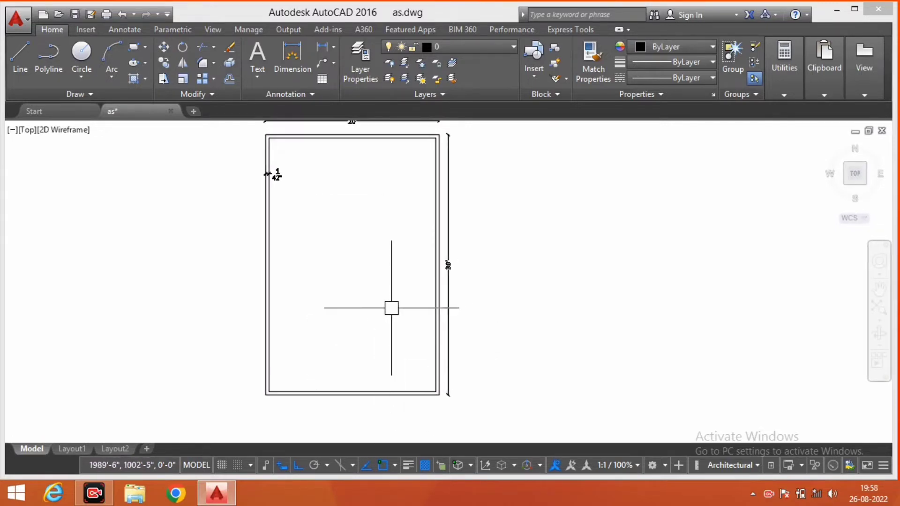
pyautogui.scroll(-2, 411, 322)
pyautogui.scroll(4, 415, 254)
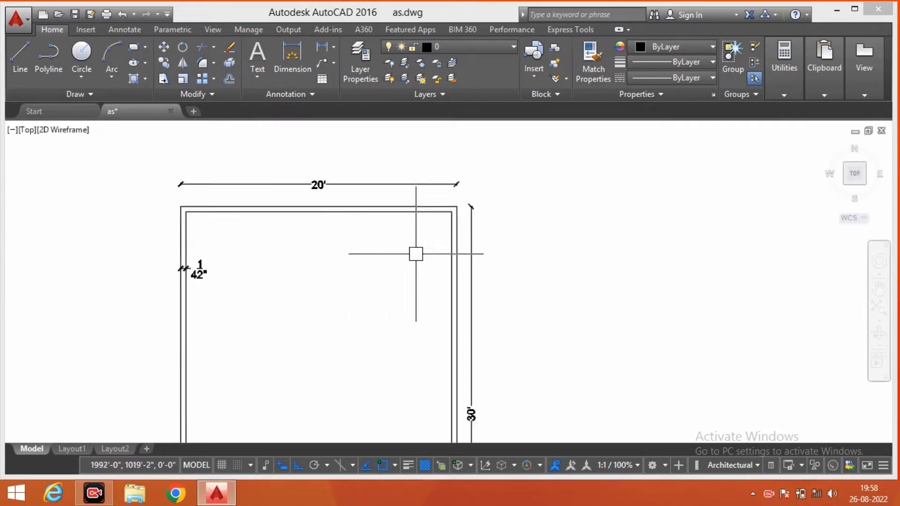
pyautogui.scroll(-2, 422, 290)
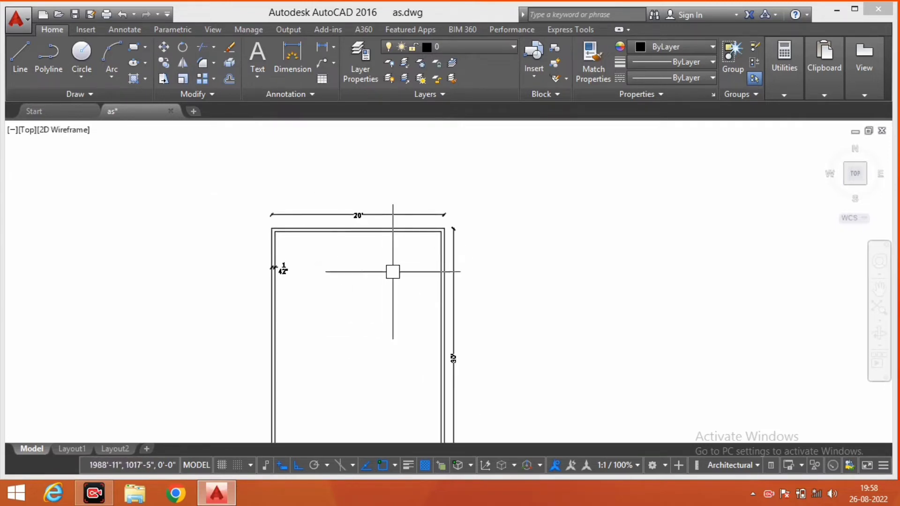
# Step: Offset the inner top wall line 10' downward to start the partition
pyautogui.moveTo(418, 296); pyautogui.dragTo(446, 263, button='middle')
pyautogui.write('o')
pyautogui.press('Return')
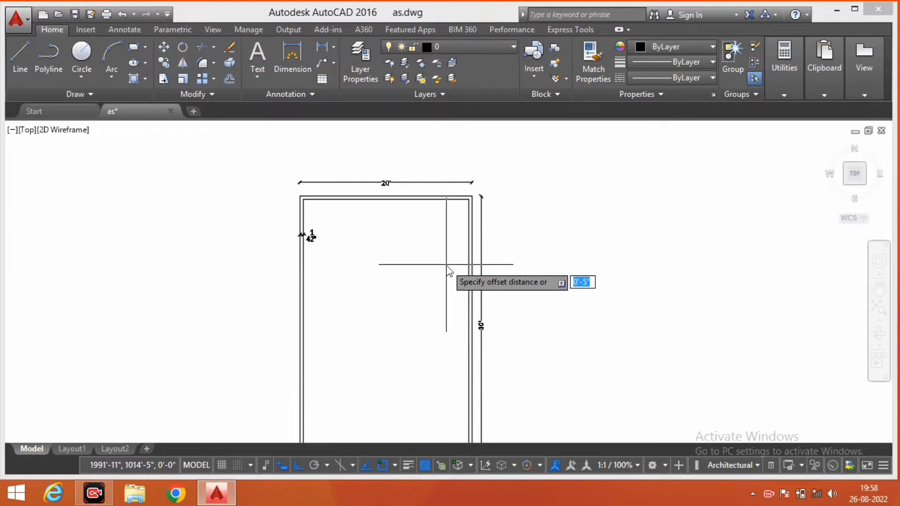
pyautogui.press('Return')
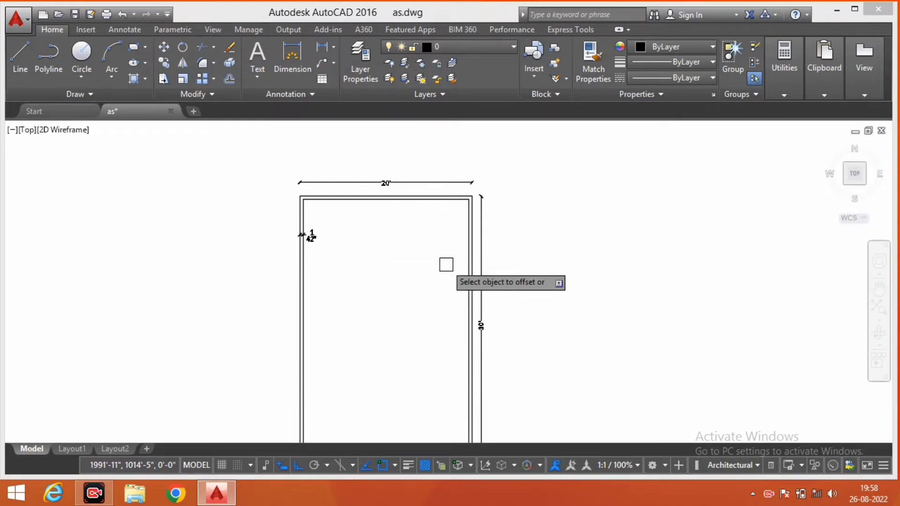
pyautogui.click(415, 200)
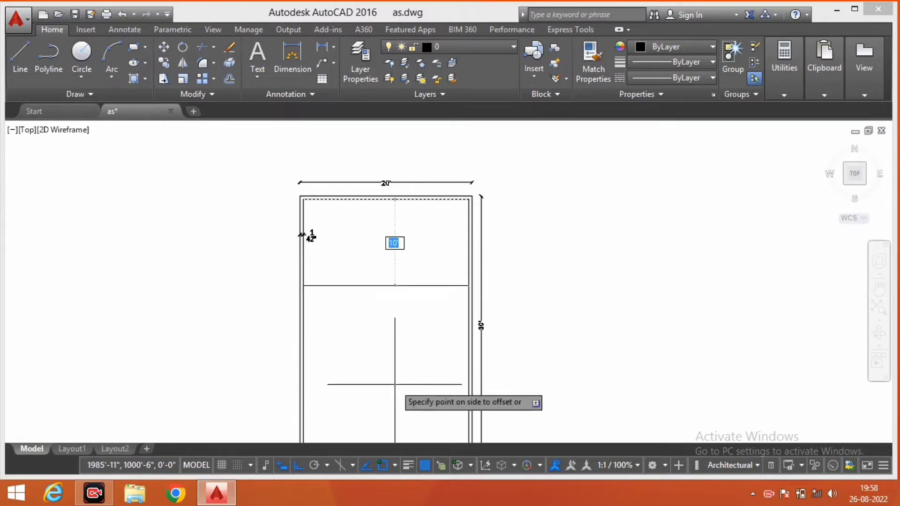
pyautogui.click(406, 349)
pyautogui.moveTo(404, 298); pyautogui.dragTo(418, 281, button='middle')
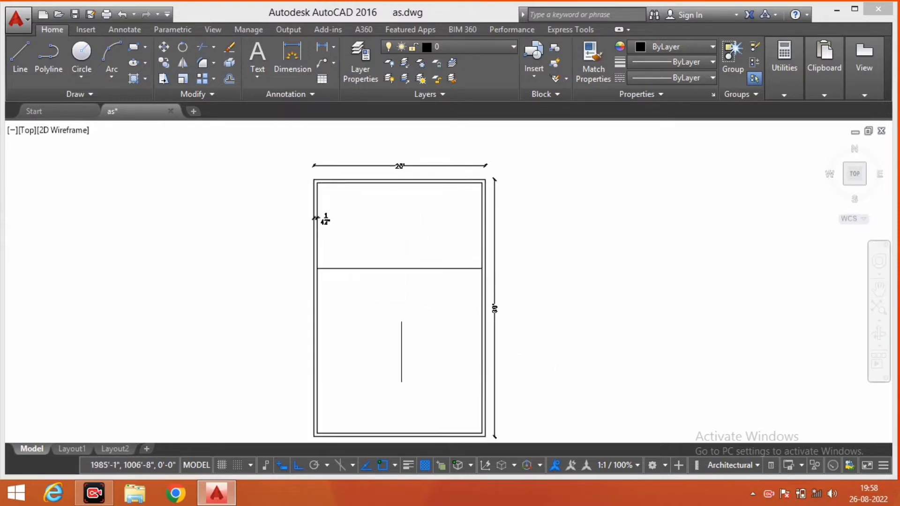
pyautogui.scroll(2, 423, 268)
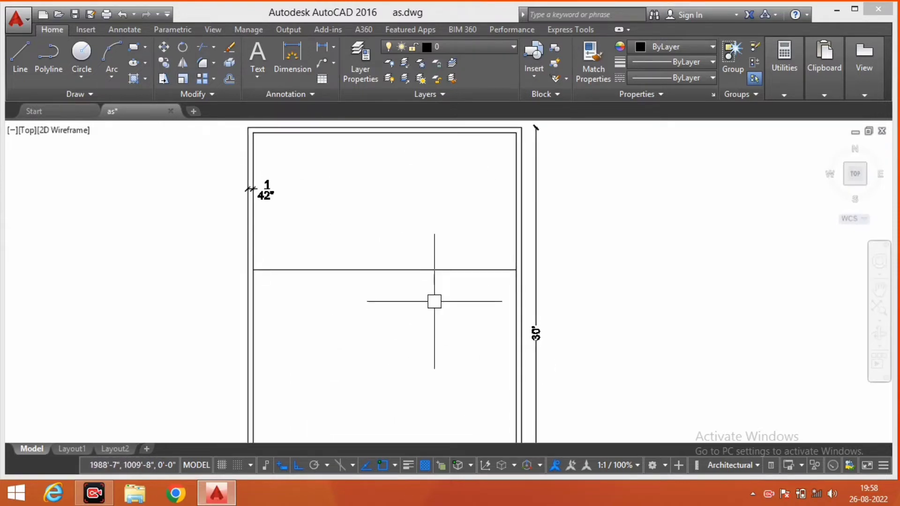
pyautogui.moveTo(434, 301); pyautogui.dragTo(435, 300, button='middle')
# Step: Offset the new partition line by the wall thickness to make it double-line
pyautogui.press('Return')
pyautogui.write('4.6')
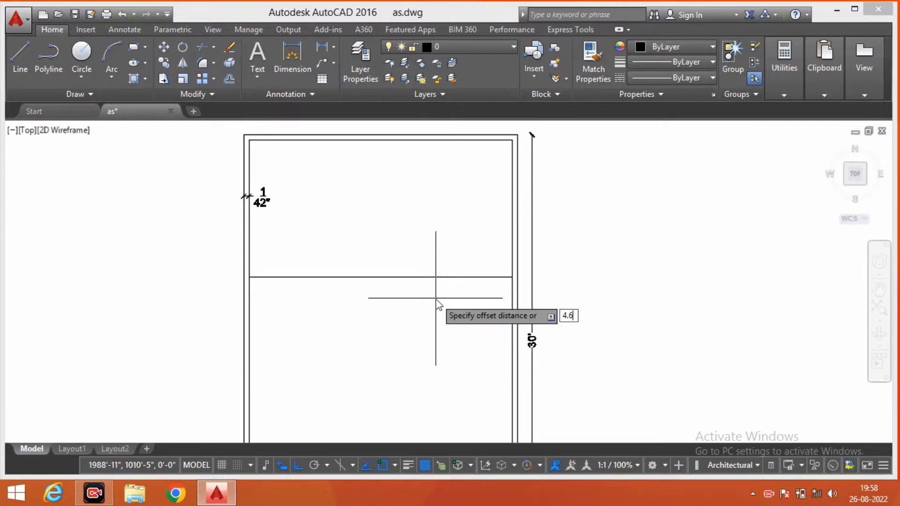
pyautogui.press('Return')
pyautogui.click(384, 280)
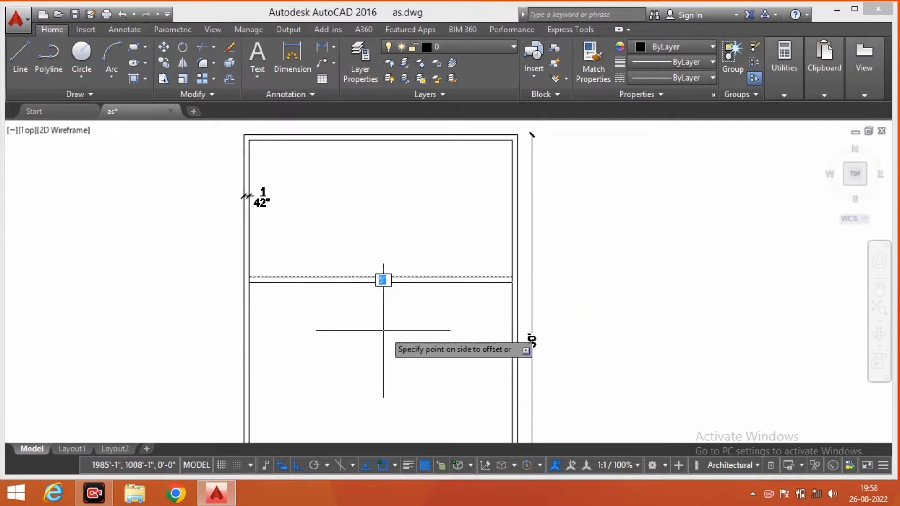
pyautogui.click(384, 330)
pyautogui.scroll(-4, 408, 287)
pyautogui.scroll(2, 418, 281)
pyautogui.scroll(2, 428, 311)
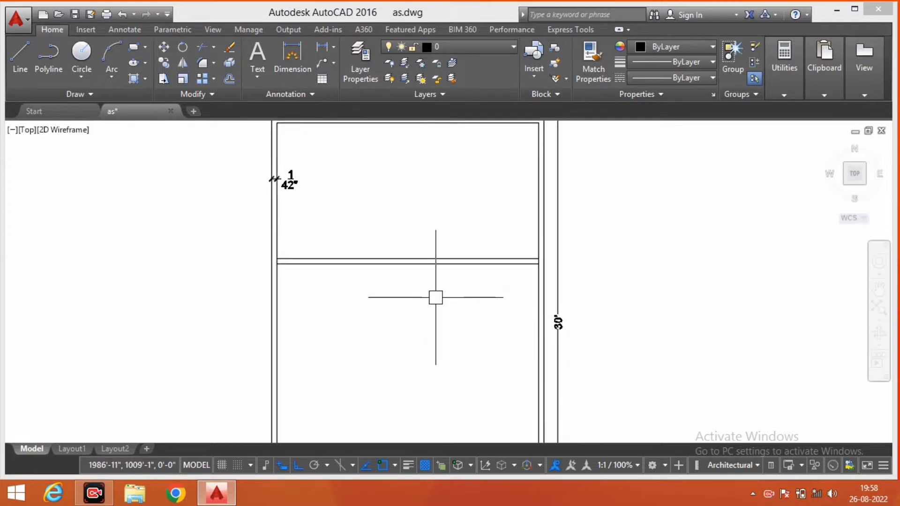
pyautogui.scroll(-2, 433, 304)
pyautogui.scroll(-2, 434, 291)
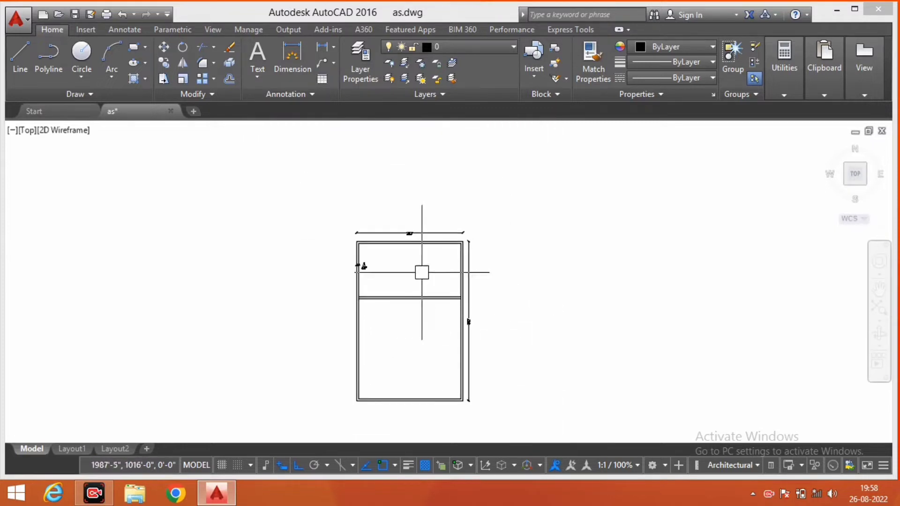
pyautogui.scroll(2, 422, 272)
pyautogui.scroll(2, 441, 288)
pyautogui.write('dl')
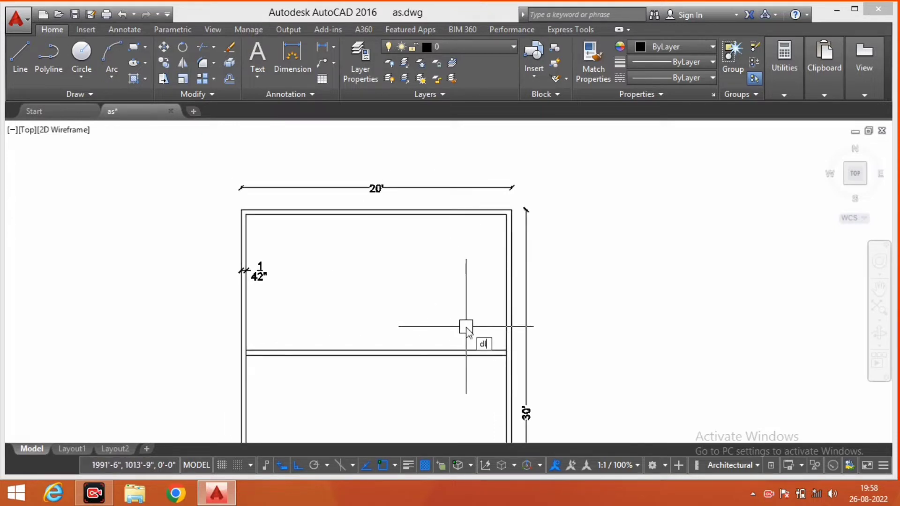
# Step: Place a vertical 10' dimension from the partition to the top inner wall, beside the right wall
pyautogui.write('i')
pyautogui.press('Return')
pyautogui.click(462, 351)
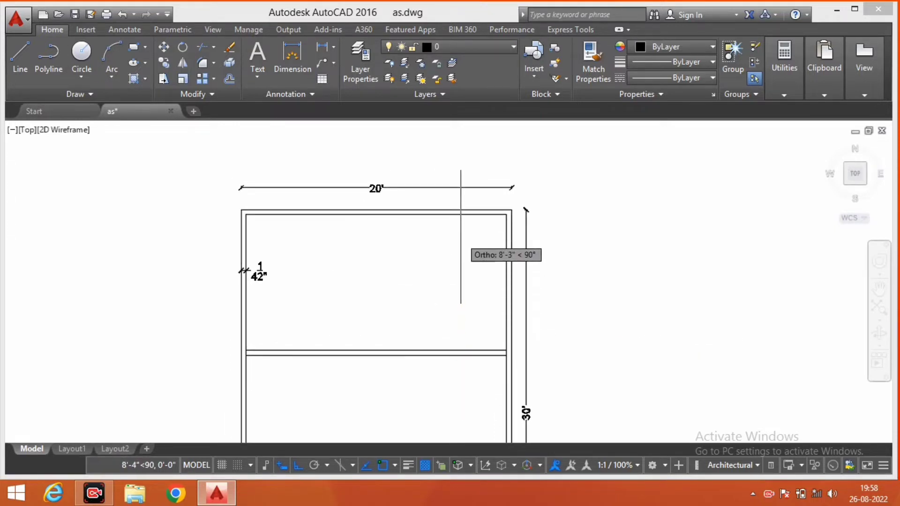
pyautogui.click(460, 214)
pyautogui.scroll(4, 463, 281)
pyautogui.scroll(-4, 490, 325)
pyautogui.click(490, 325)
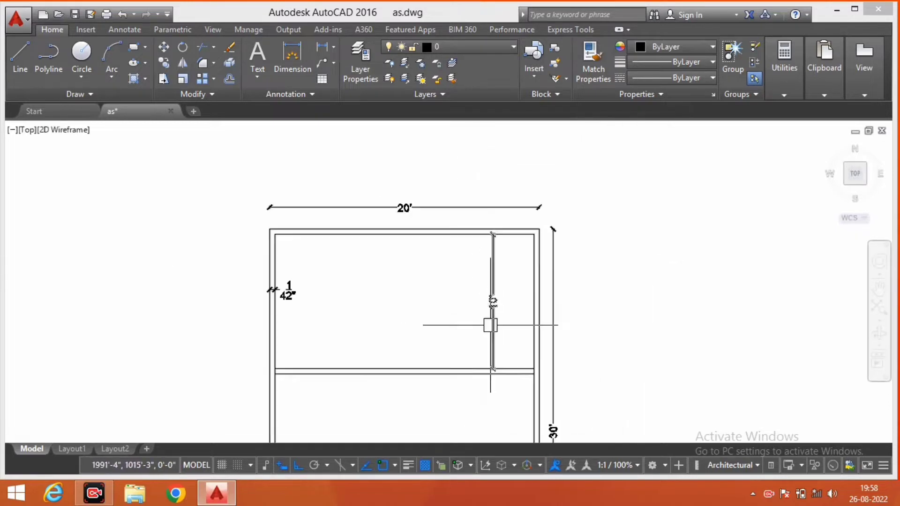
pyautogui.moveTo(490, 325); pyautogui.dragTo(517, 323, button='middle')
pyautogui.scroll(-2, 361, 246)
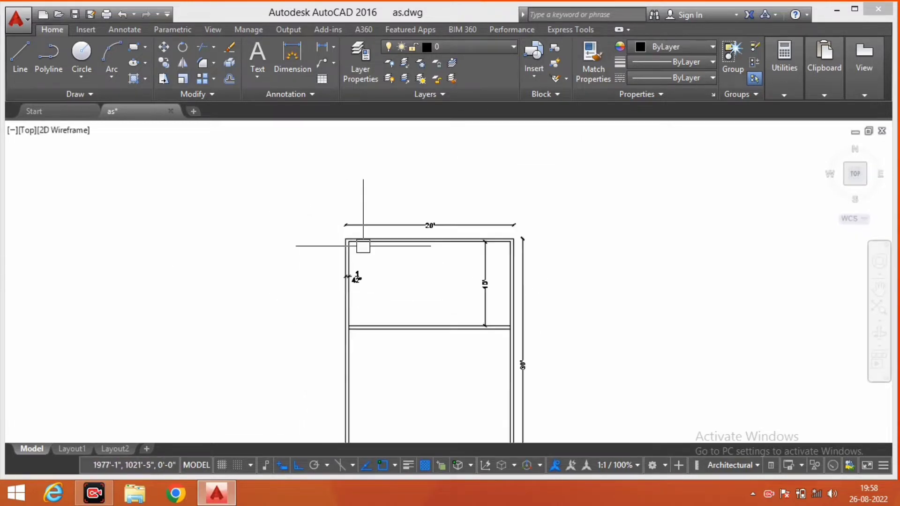
pyautogui.scroll(2, 384, 274)
pyautogui.scroll(-2, 366, 279)
pyautogui.scroll(2, 352, 282)
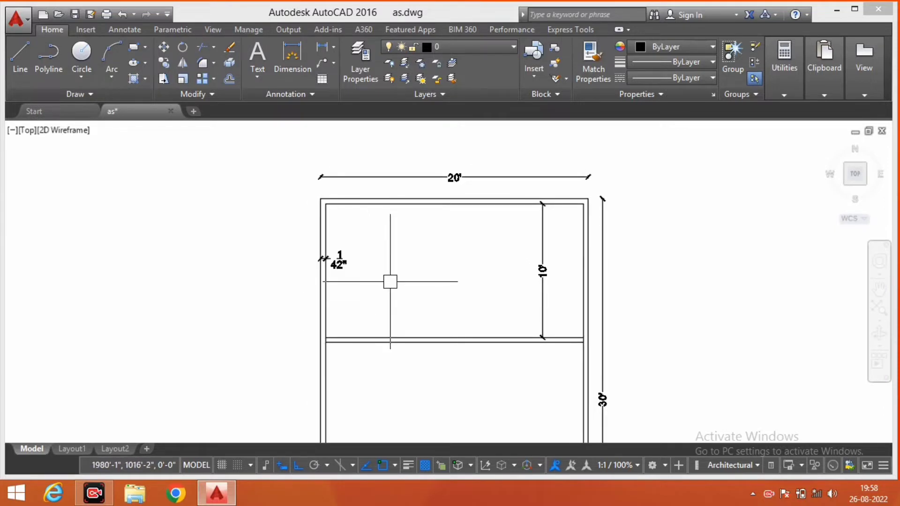
# Step: Offset the left inner wall line 7' to the right as a vertical partition
pyautogui.write('o')
pyautogui.press('Return')
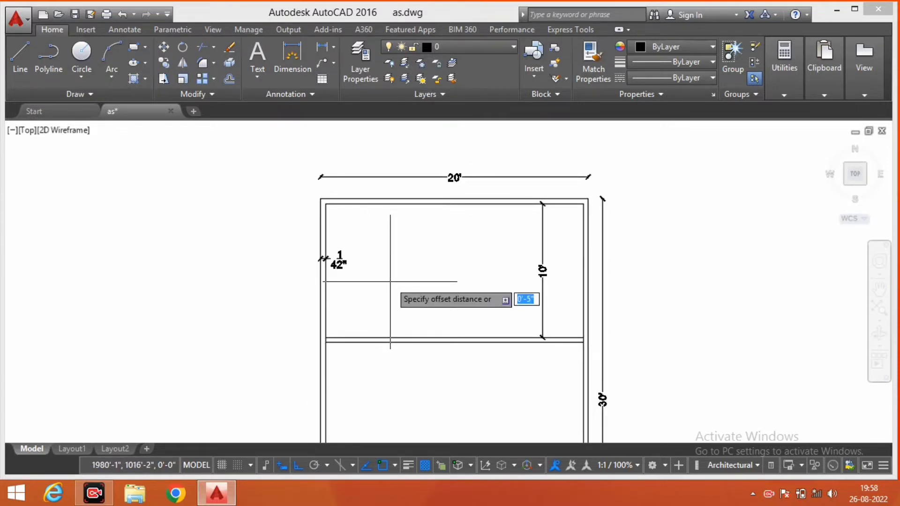
pyautogui.press('Return')
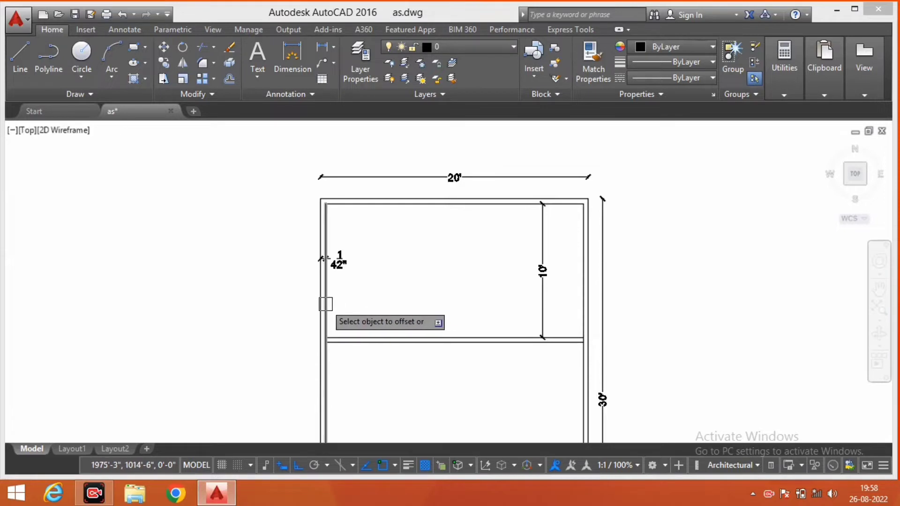
pyautogui.click(324, 301)
pyautogui.click(414, 303)
pyautogui.moveTo(414, 303); pyautogui.dragTo(395, 296, button='middle')
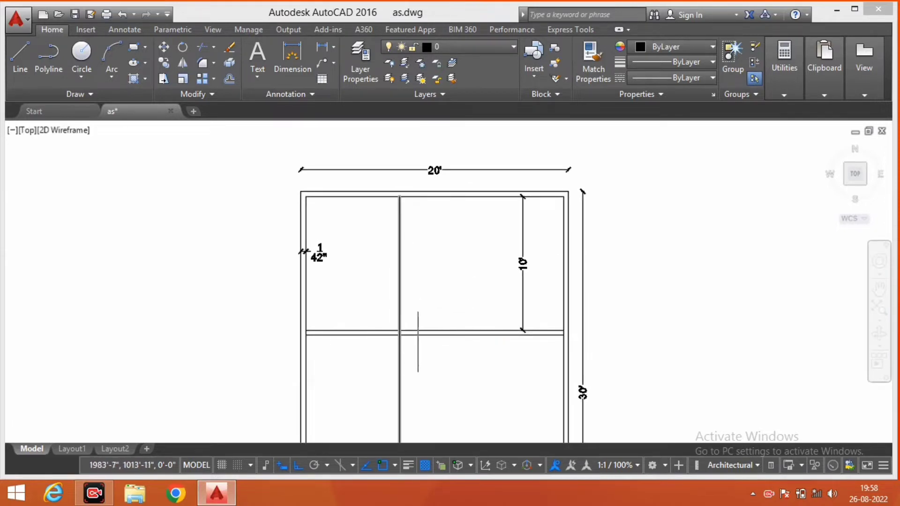
pyautogui.moveTo(418, 333); pyautogui.dragTo(428, 328, button='middle')
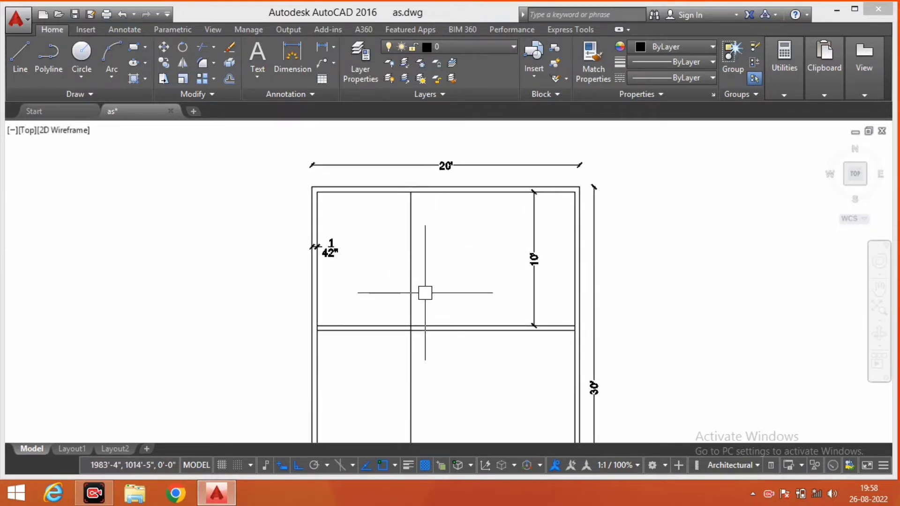
pyautogui.write('o')
# Step: Offset the vertical partition line by the wall thickness to its right
pyautogui.press('Return')
pyautogui.write('4.6')
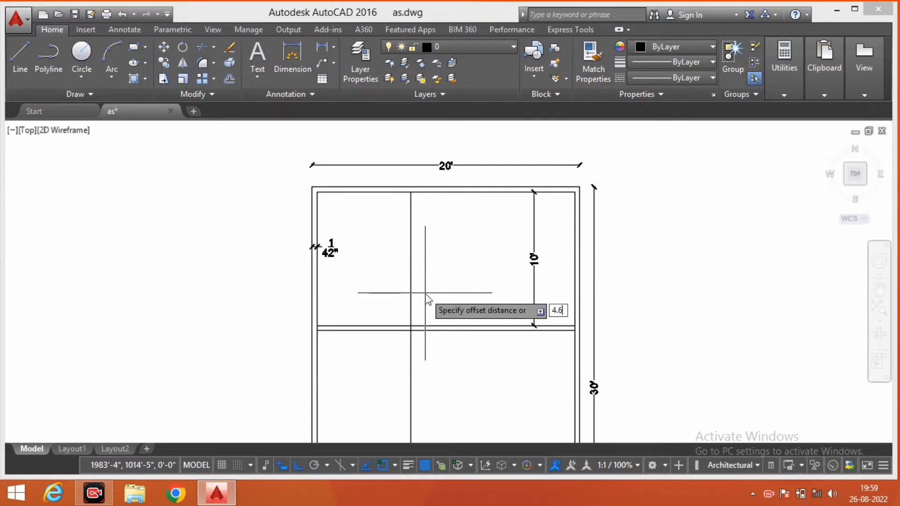
pyautogui.press('Return')
pyautogui.click(412, 287)
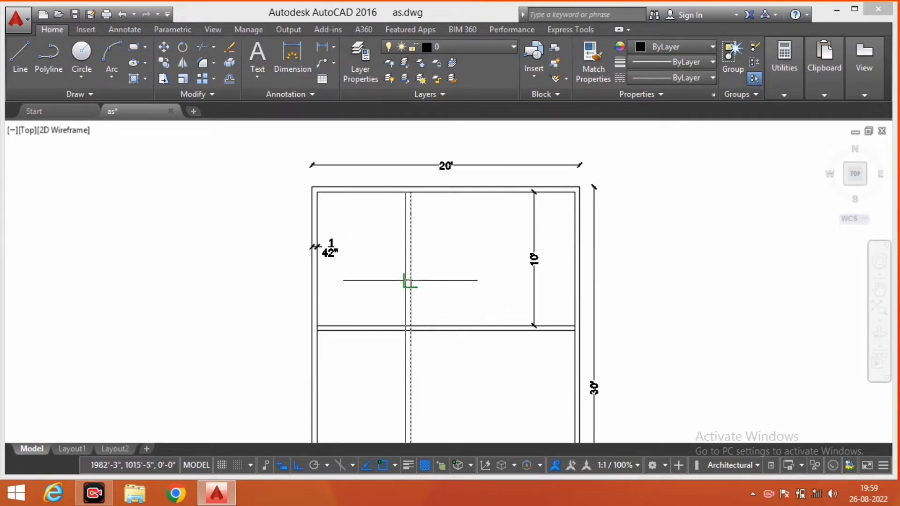
pyautogui.click(464, 287)
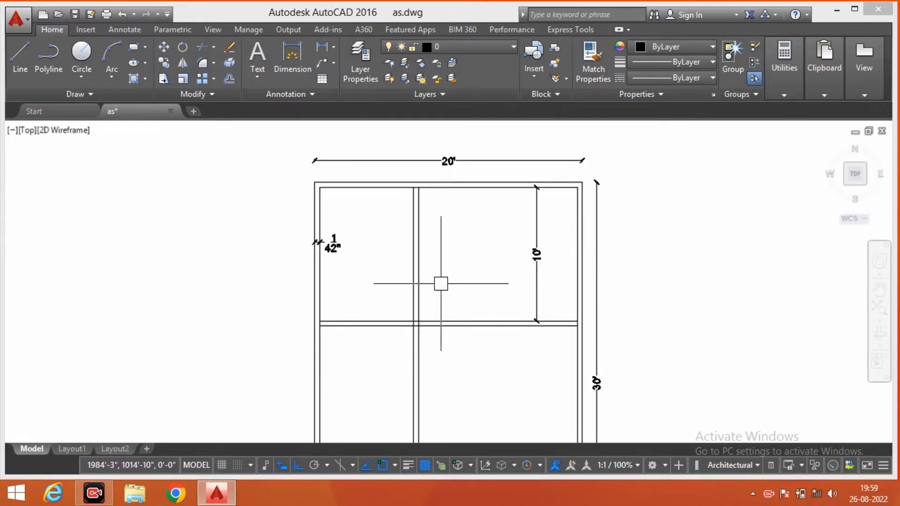
pyautogui.scroll(-2, 441, 283)
pyautogui.scroll(2, 432, 287)
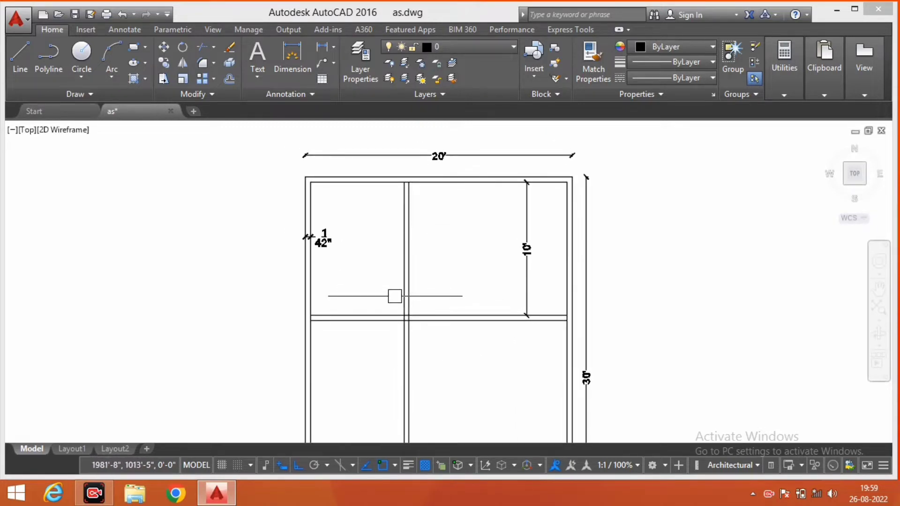
pyautogui.scroll(-2, 370, 270)
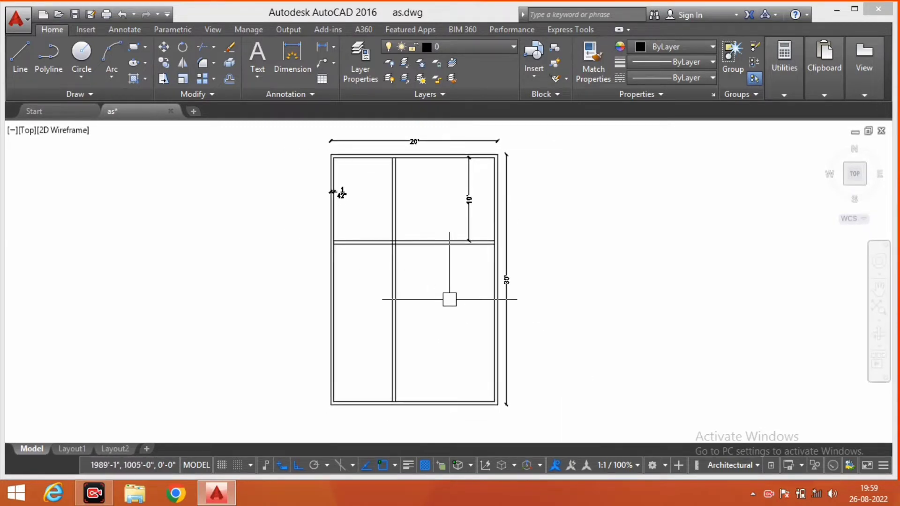
pyautogui.scroll(3, 448, 296)
# Step: Pan and zoom across the plan to check the full-height double-line partition
pyautogui.moveTo(464, 230); pyautogui.dragTo(463, 265, button='middle')
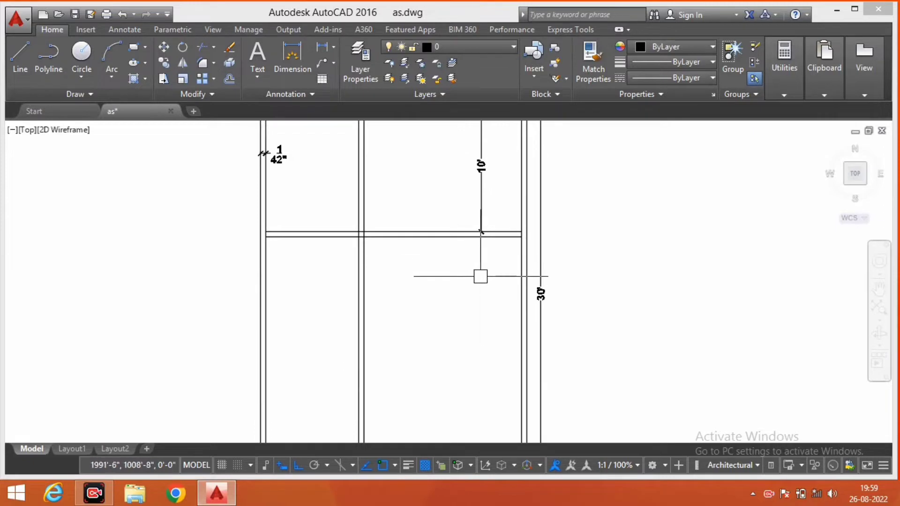
pyautogui.moveTo(495, 291); pyautogui.dragTo(486, 244, button='middle')
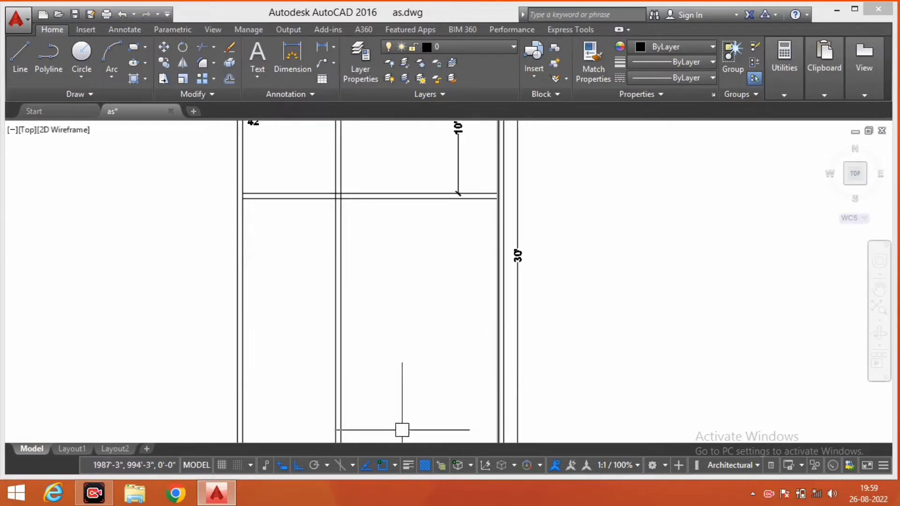
pyautogui.moveTo(455, 380); pyautogui.dragTo(493, 307, button='middle')
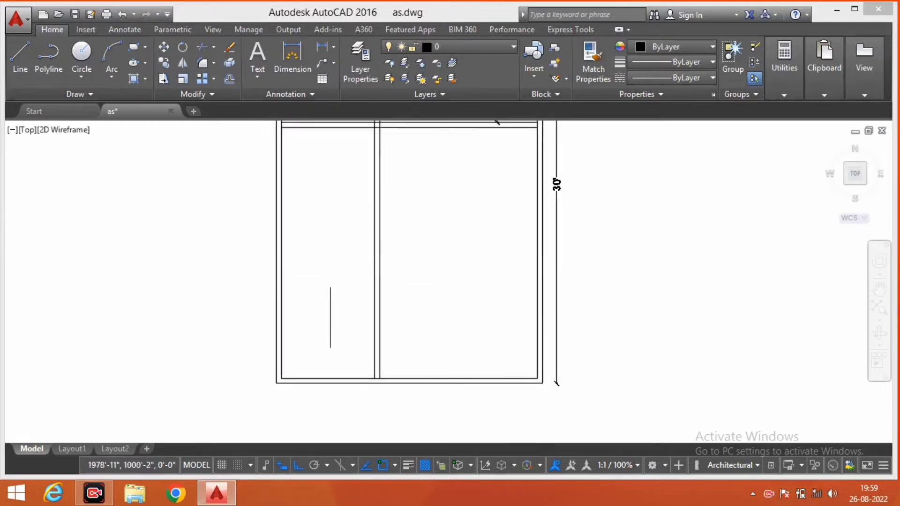
pyautogui.moveTo(363, 272); pyautogui.dragTo(358, 295, button='middle')
pyautogui.scroll(-2, 420, 269)
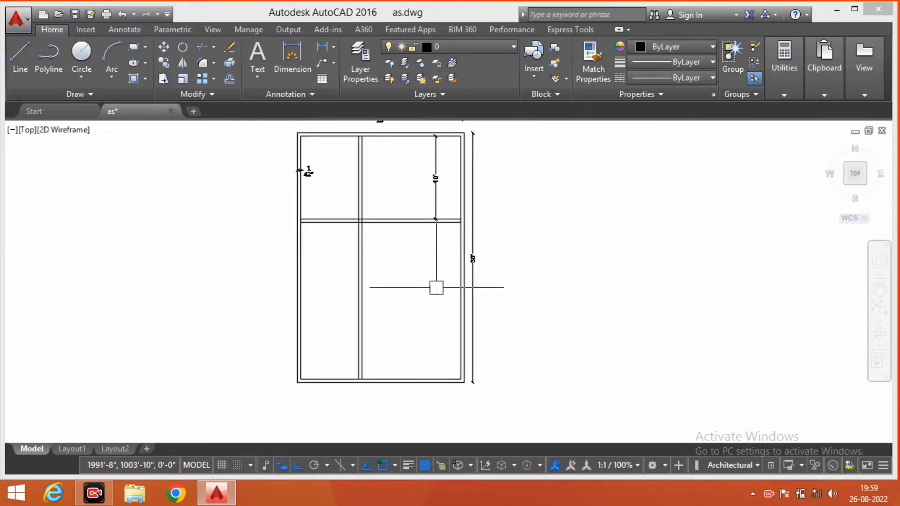
pyautogui.scroll(2, 428, 221)
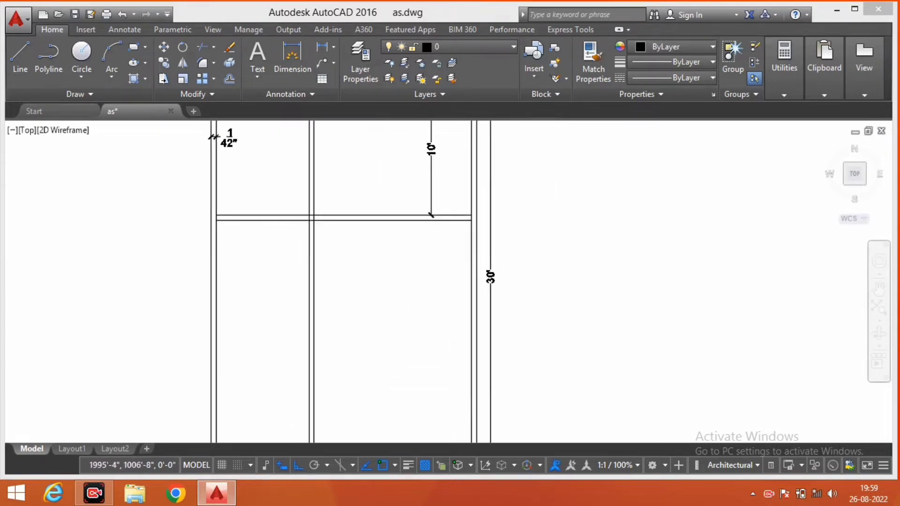
pyautogui.scroll(2, 428, 221)
pyautogui.scroll(-2, 450, 262)
pyautogui.scroll(-2, 470, 269)
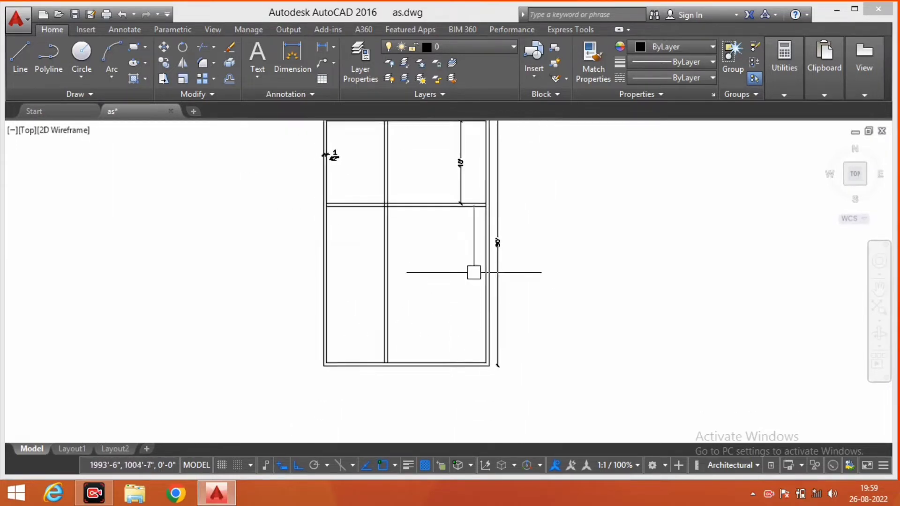
pyautogui.scroll(2, 464, 309)
pyautogui.scroll(-2, 494, 366)
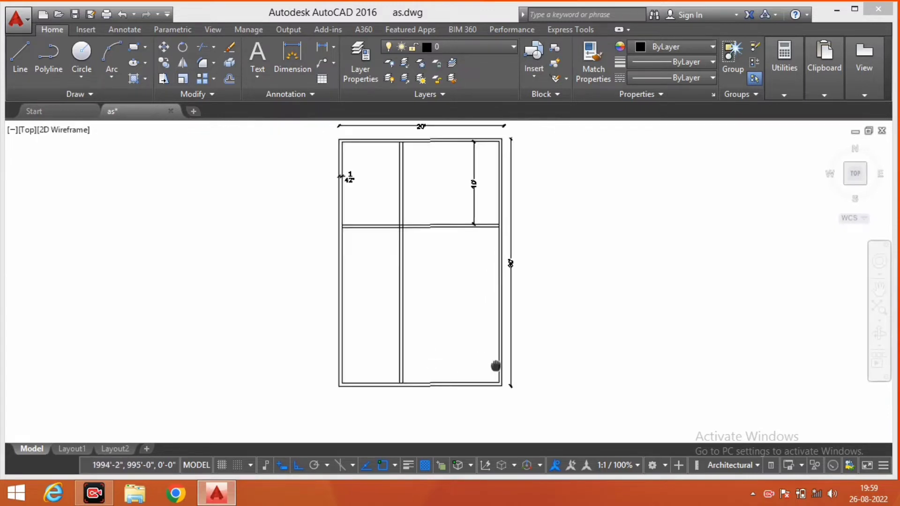
pyautogui.scroll(2, 478, 339)
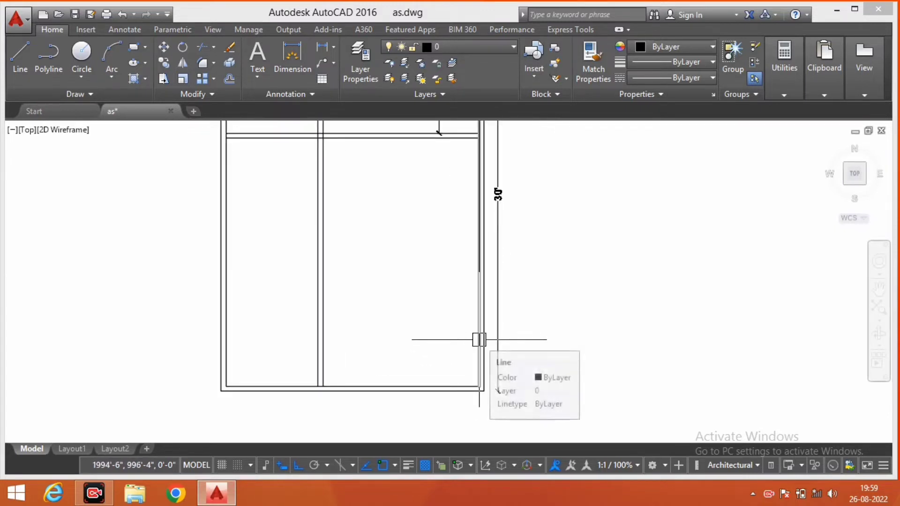
# Step: Offset the right inner wall 3'6" inward to create a vertical partition
pyautogui.write('o')
pyautogui.press('Return')
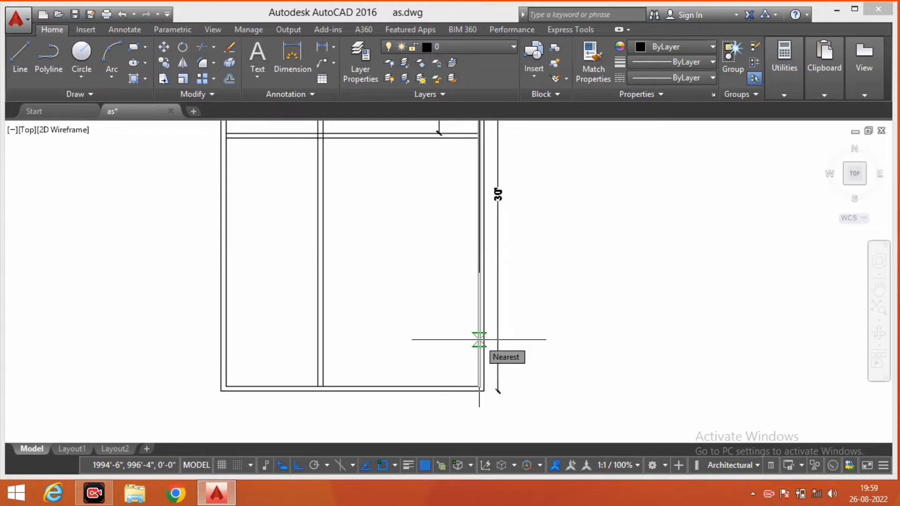
pyautogui.write("3'6")
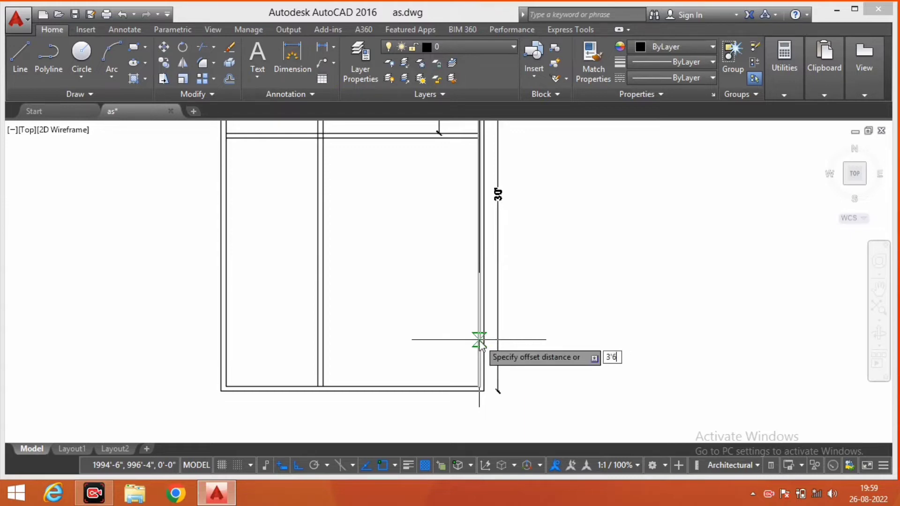
pyautogui.press('Return')
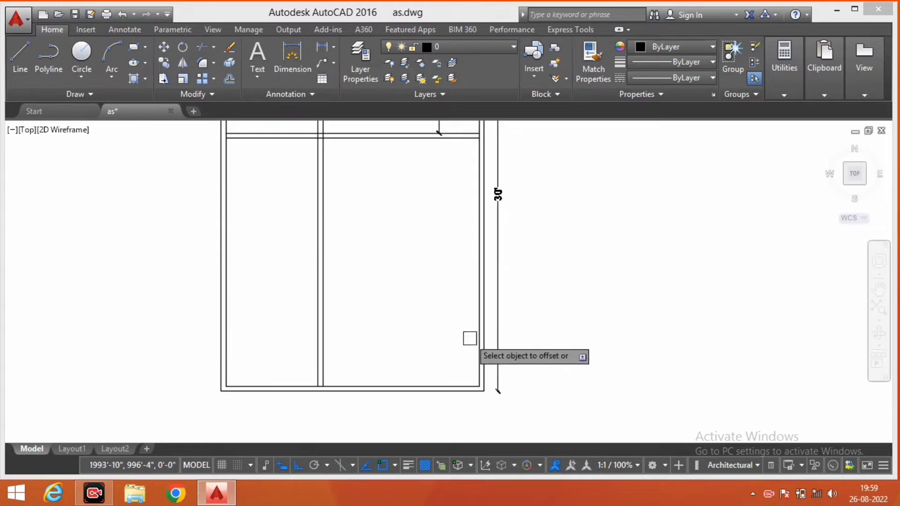
pyautogui.click(478, 328)
pyautogui.click(451, 328)
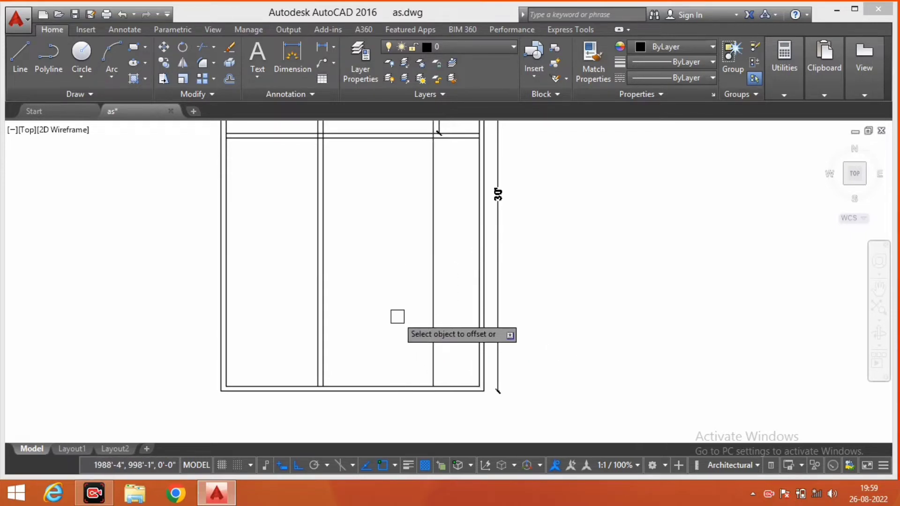
pyautogui.moveTo(431, 334); pyautogui.dragTo(446, 335, button='middle')
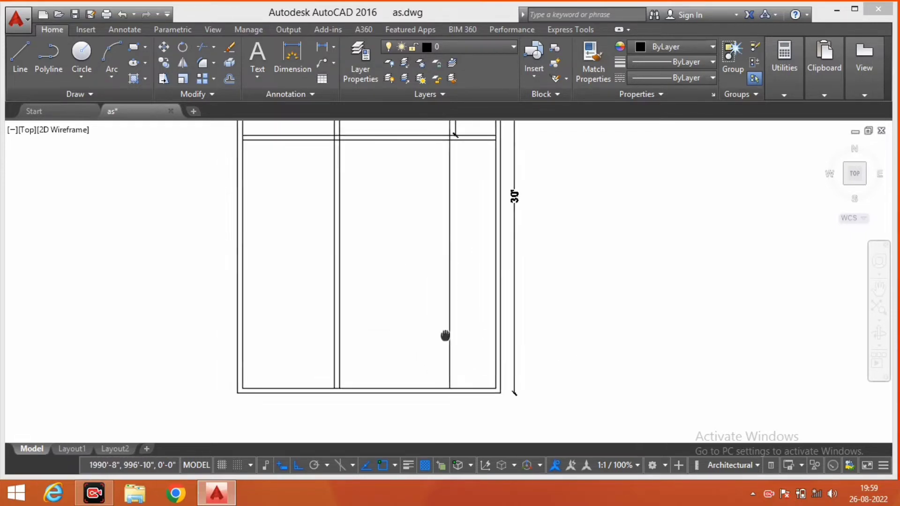
pyautogui.scroll(2, 446, 334)
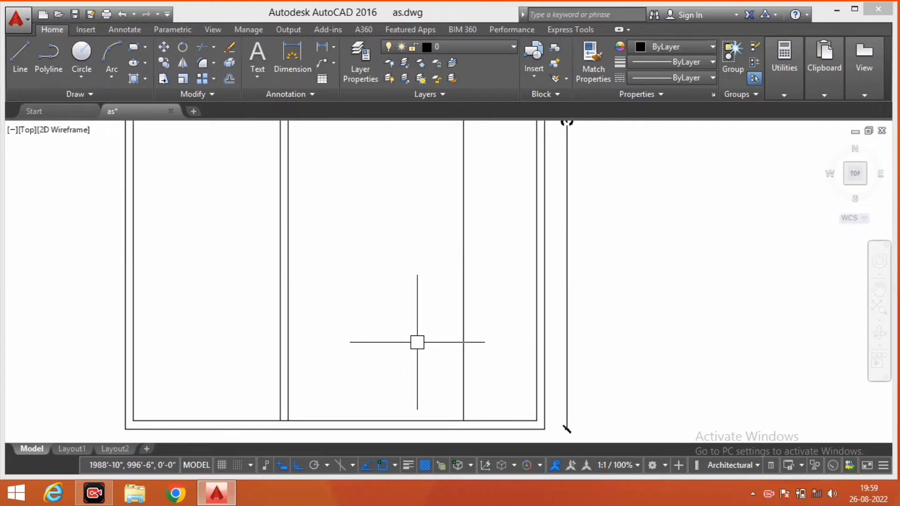
pyautogui.write('o')
# Step: Double the new 3'6" partition line with a parallel wall-thickness offset
pyautogui.press('Return')
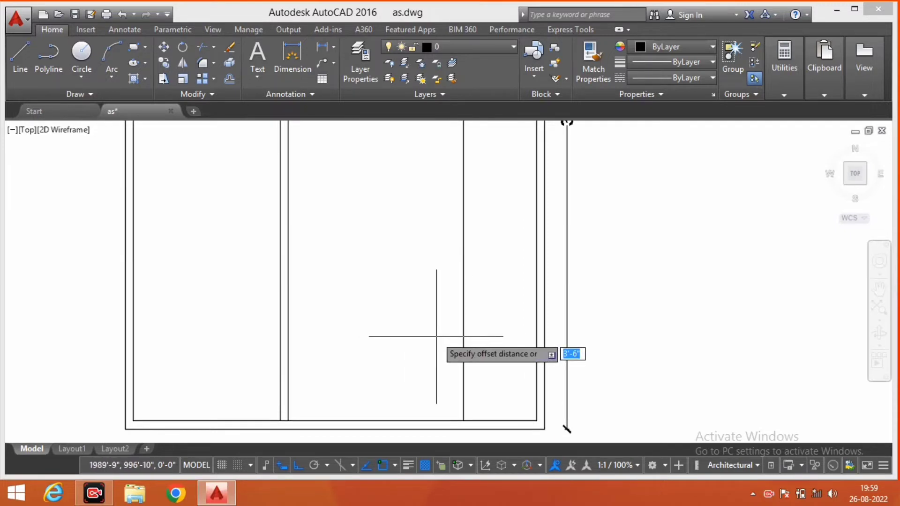
pyautogui.press('Return')
pyautogui.click(464, 335)
pyautogui.moveTo(518, 235); pyautogui.dragTo(518, 268, button='middle')
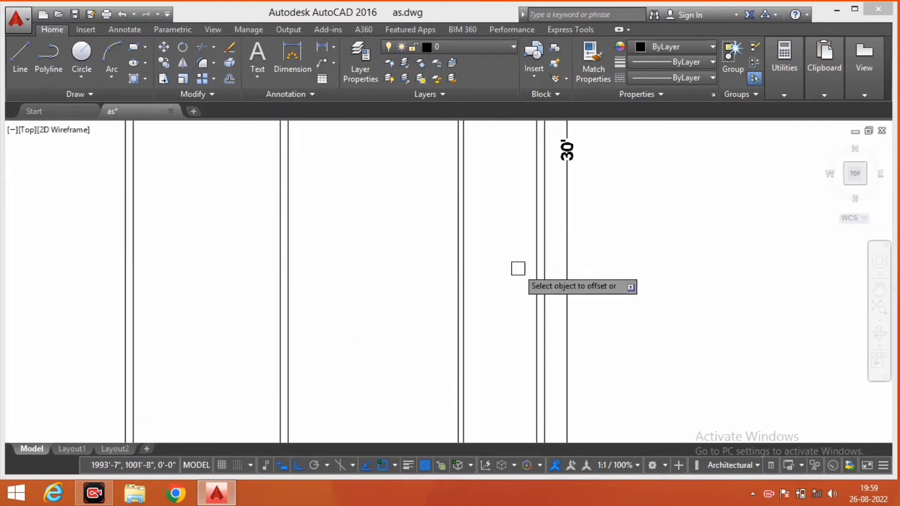
pyautogui.scroll(-2, 516, 257)
pyautogui.scroll(2, 486, 363)
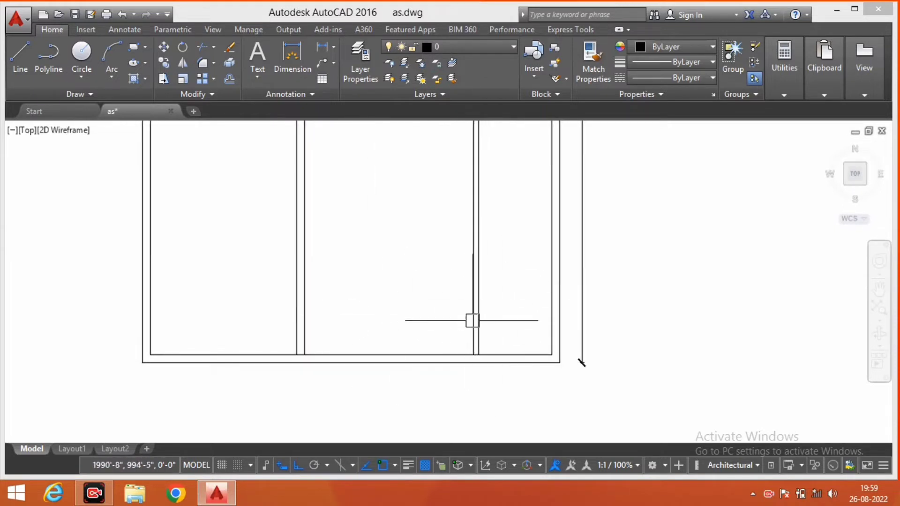
pyautogui.moveTo(508, 324); pyautogui.dragTo(488, 315, button='middle')
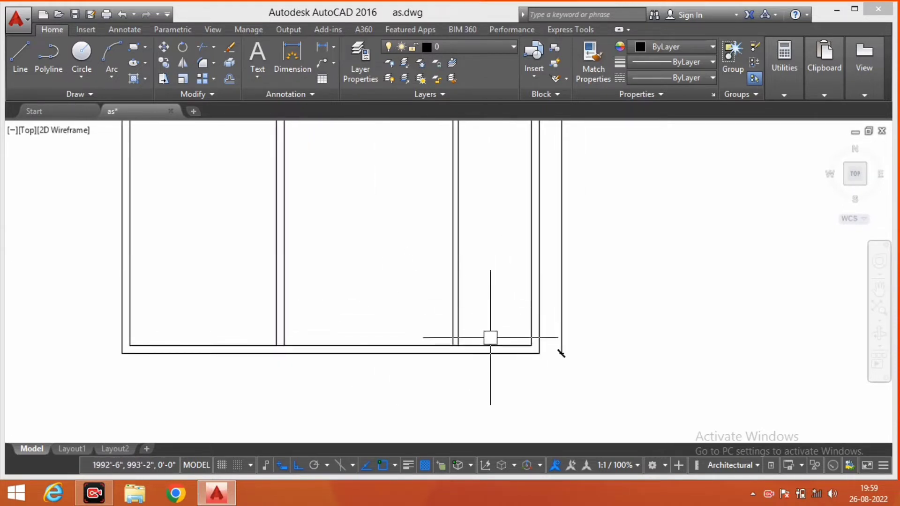
pyautogui.moveTo(494, 344)
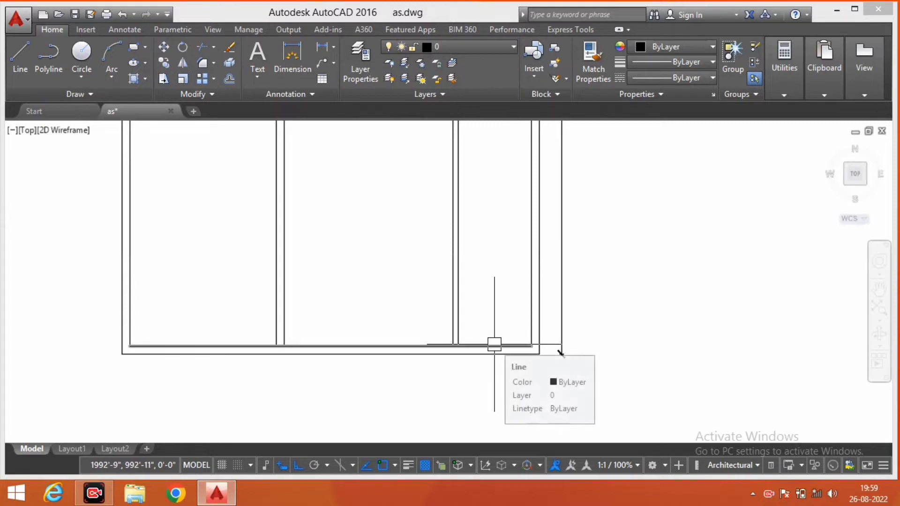
# Step: Offset the bottom inner wall line upward to start the lower partition
pyautogui.write('o')
pyautogui.press('Return')
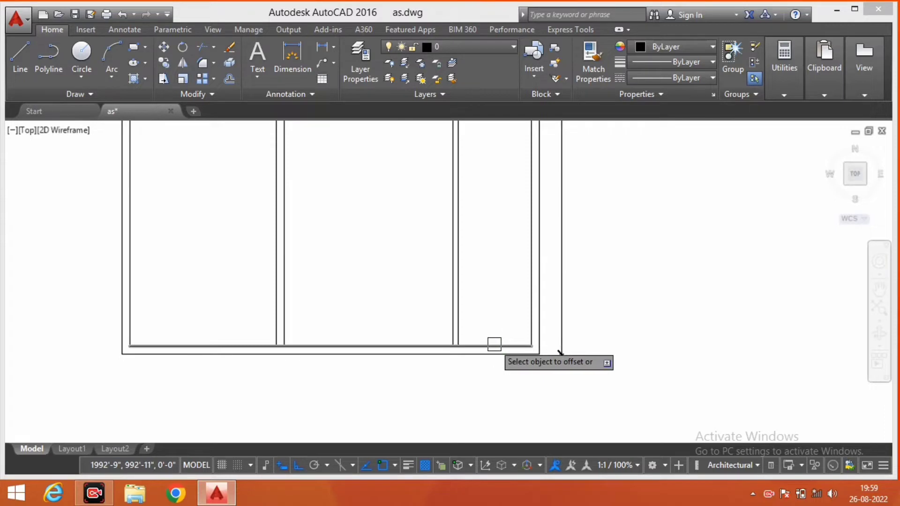
pyautogui.click(494, 345)
pyautogui.click(497, 310)
pyautogui.scroll(-2, 492, 335)
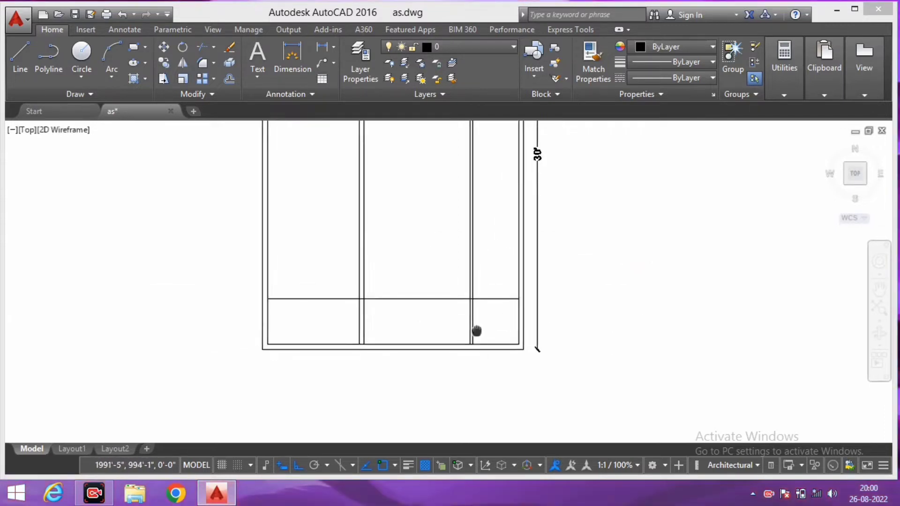
pyautogui.moveTo(497, 257); pyautogui.dragTo(509, 306, button='middle')
pyautogui.scroll(-2, 508, 305)
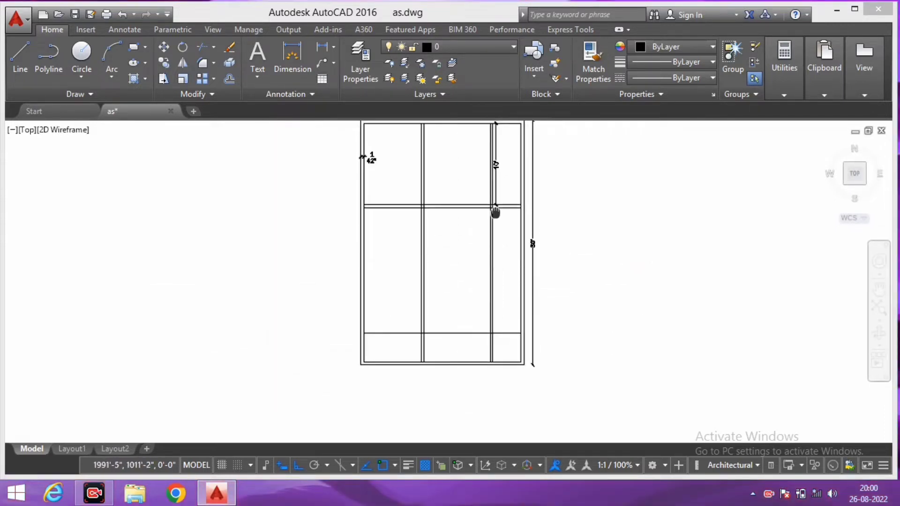
pyautogui.scroll(3, 506, 234)
pyautogui.scroll(-3, 515, 267)
pyautogui.scroll(2, 501, 305)
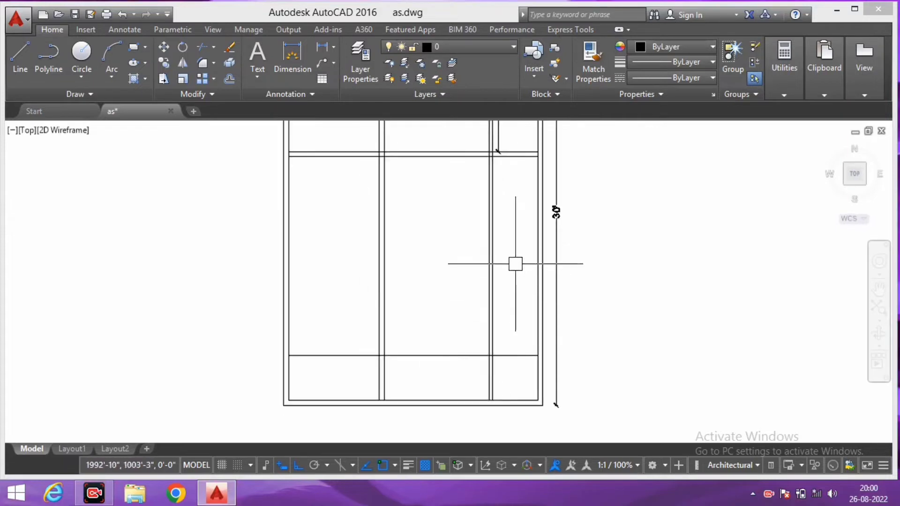
pyautogui.scroll(2, 511, 350)
pyautogui.scroll(-1, 504, 357)
pyautogui.scroll(1, 483, 376)
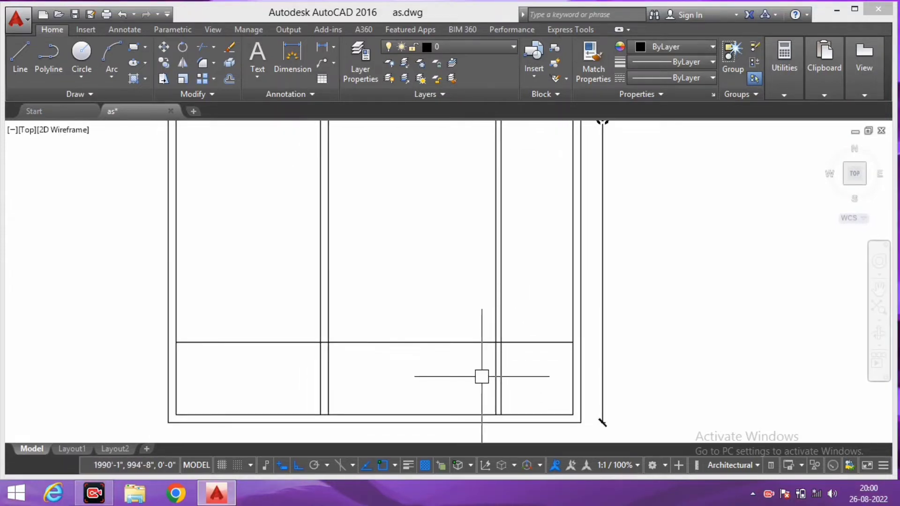
pyautogui.moveTo(482, 375); pyautogui.dragTo(496, 371, button='middle')
# Step: Offset the vertical line beside the right partition leftward, then trim the stray horizontal segment
pyautogui.write('o')
pyautogui.press('Return')
pyautogui.write('3\'6"')
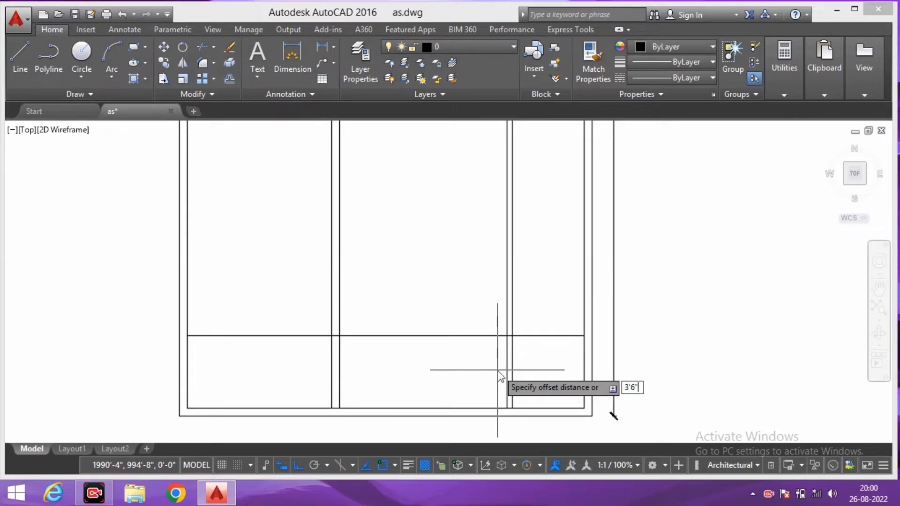
pyautogui.press('Return')
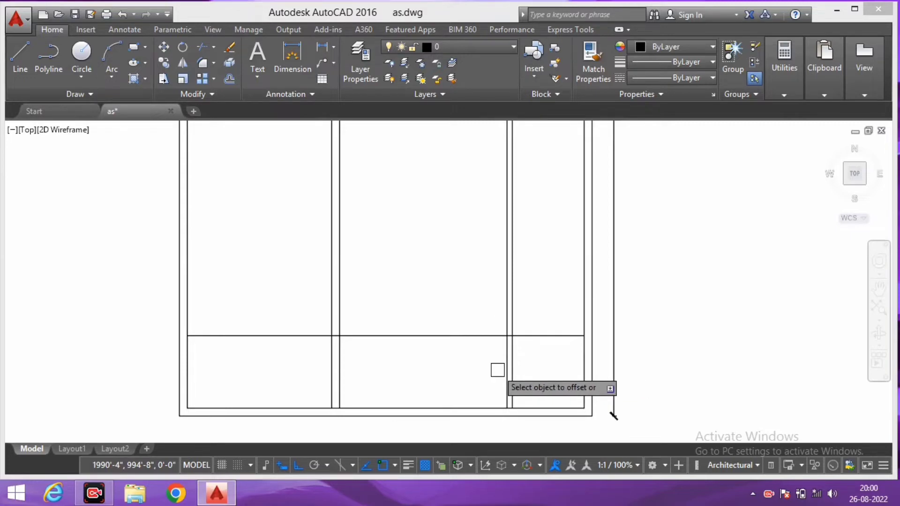
pyautogui.click(506, 309)
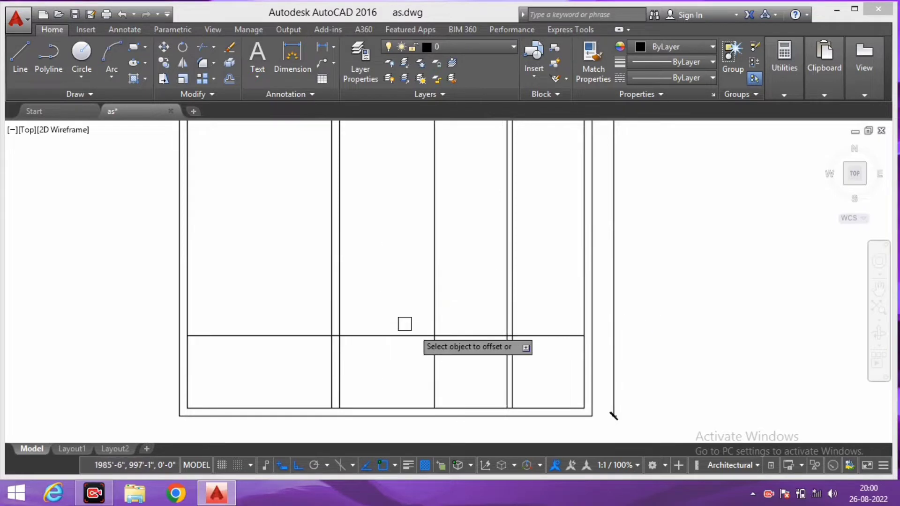
pyautogui.moveTo(404, 321)
pyautogui.mouseDown(button='middle')
pyautogui.moveTo(515, 339)
pyautogui.moveTo(510, 347)
pyautogui.mouseUp(button='middle')
pyautogui.write('tr')
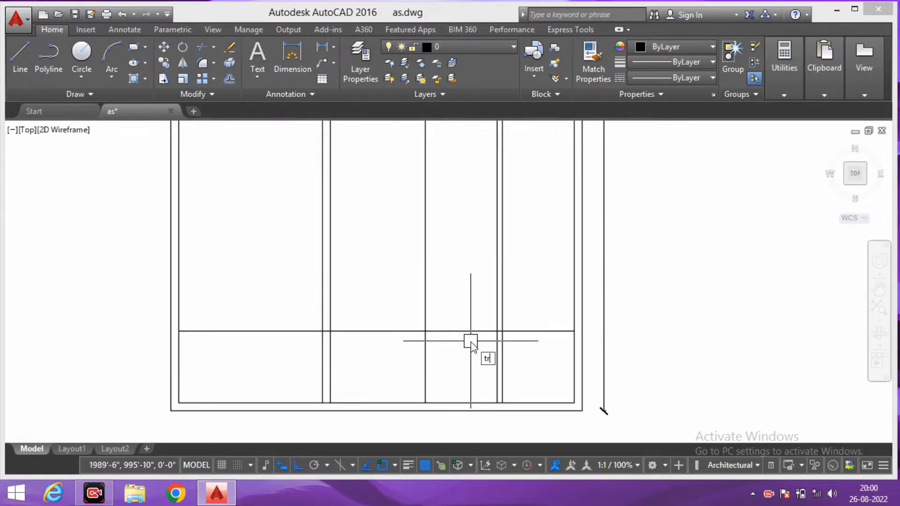
pyautogui.press('Return')
pyautogui.press('Return')
pyautogui.click(373, 332)
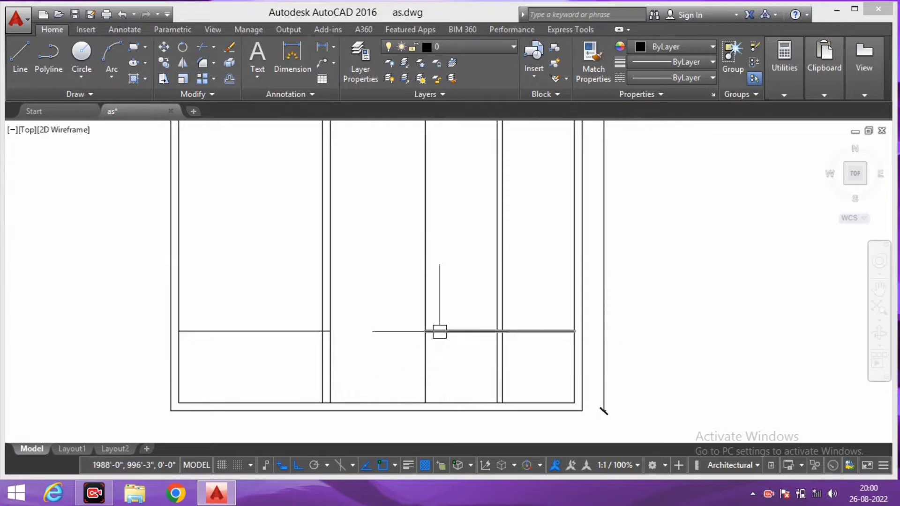
pyautogui.moveTo(440, 332); pyautogui.dragTo(447, 335, button='middle')
# Step: Offset the middle vertical line by 4" to form a double partition
pyautogui.write('o')
pyautogui.press('Return')
pyautogui.write('4')
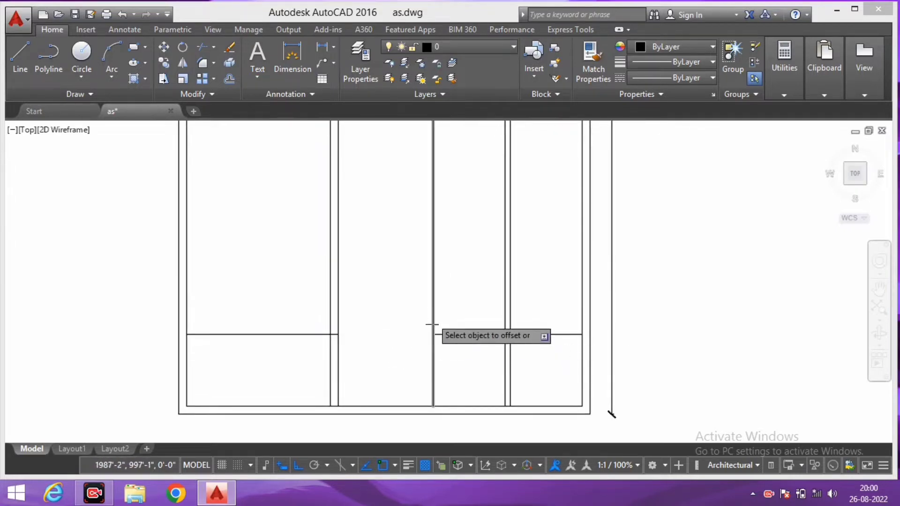
pyautogui.click(432, 323)
pyautogui.click(382, 314)
pyautogui.scroll(-2, 381, 323)
pyautogui.moveTo(405, 329); pyautogui.dragTo(388, 335, button='middle')
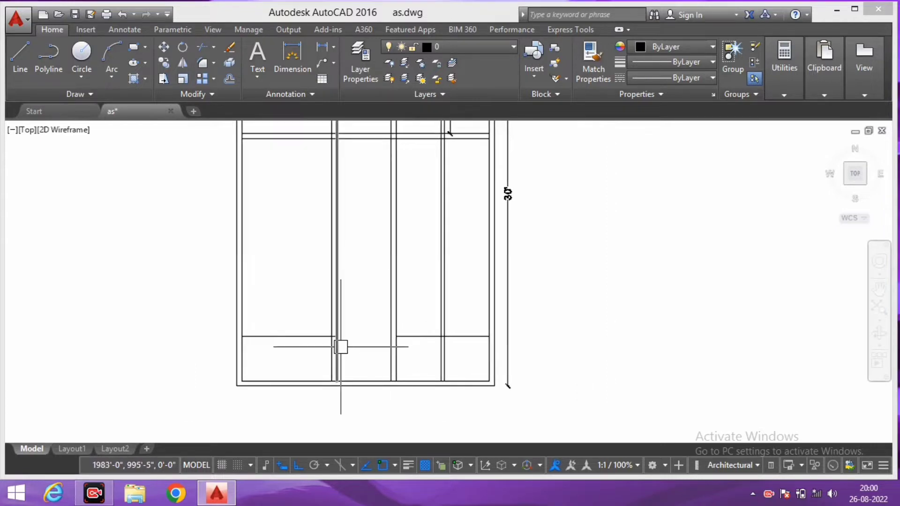
pyautogui.scroll(-2, 368, 291)
# Step: Trim the middle double line in the lower room and delete the leftover lines
pyautogui.press('Return')
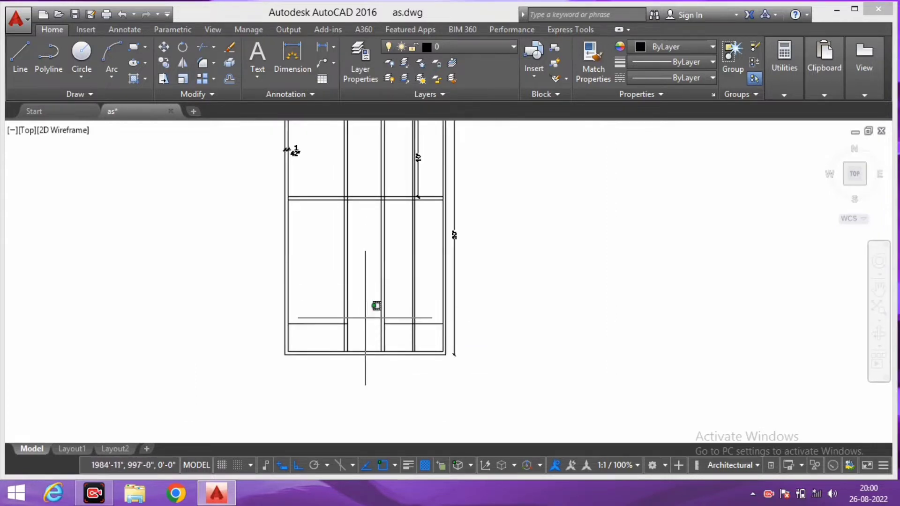
pyautogui.press('Return')
pyautogui.click(353, 300)
pyautogui.click(343, 323)
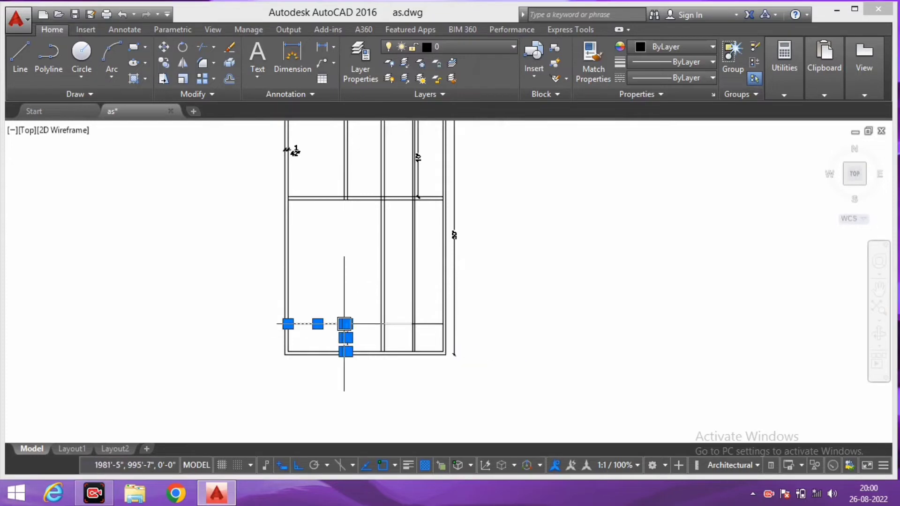
pyautogui.press('Delete')
# Step: Trim the twin vertical lines below the partition near the stair area
pyautogui.scroll(2, 372, 308)
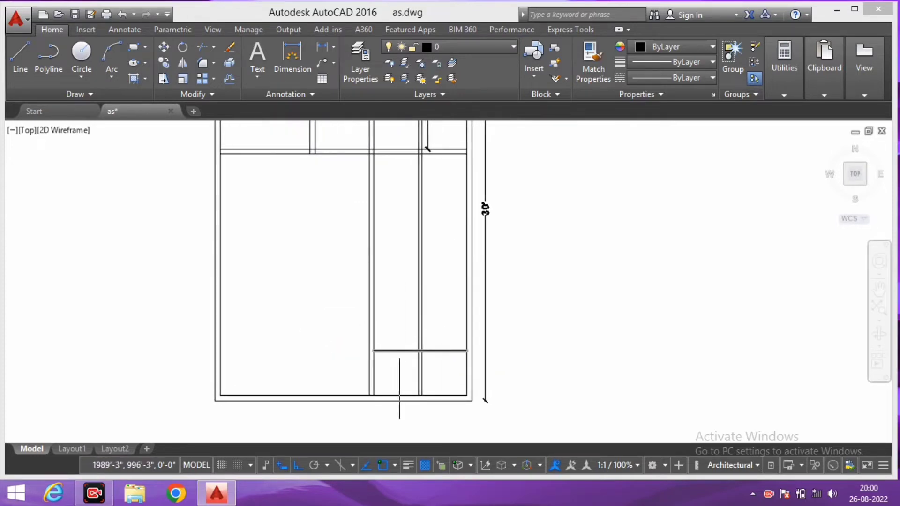
pyautogui.scroll(2, 399, 389)
pyautogui.moveTo(412, 361)
pyautogui.mouseDown(button='middle')
pyautogui.moveTo(427, 364)
pyautogui.moveTo(439, 350)
pyautogui.mouseUp(button='middle')
pyautogui.press('Return')
pyautogui.press('Return')
pyautogui.click(419, 371)
pyautogui.click(424, 370)
pyautogui.scroll(-2, 403, 340)
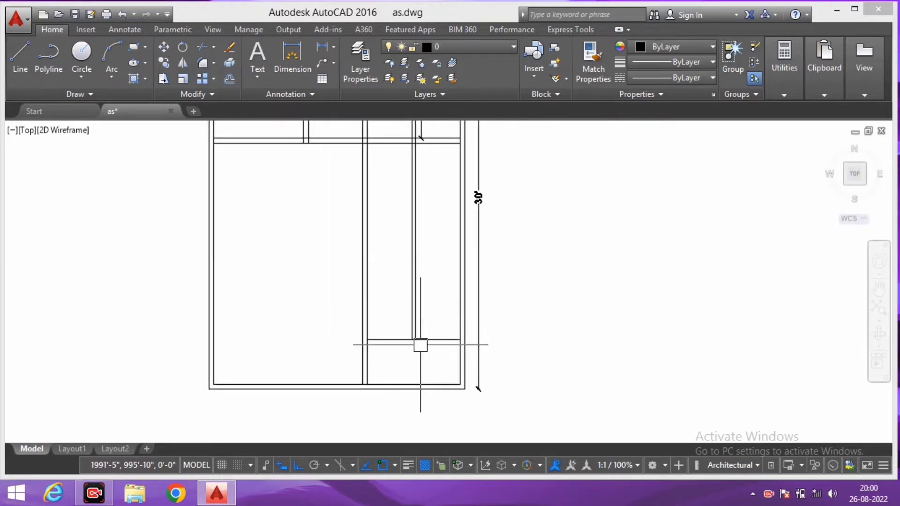
pyautogui.scroll(2, 495, 338)
# Step: Stack the first tread lines 10" apart above the bottom stair line
pyautogui.moveTo(498, 340); pyautogui.dragTo(511, 343, button='middle')
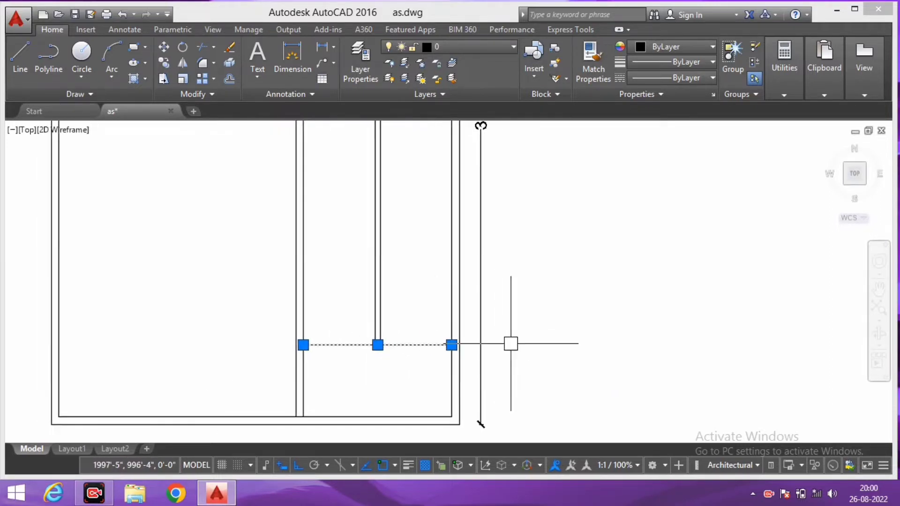
pyautogui.write('o')
pyautogui.press('Return')
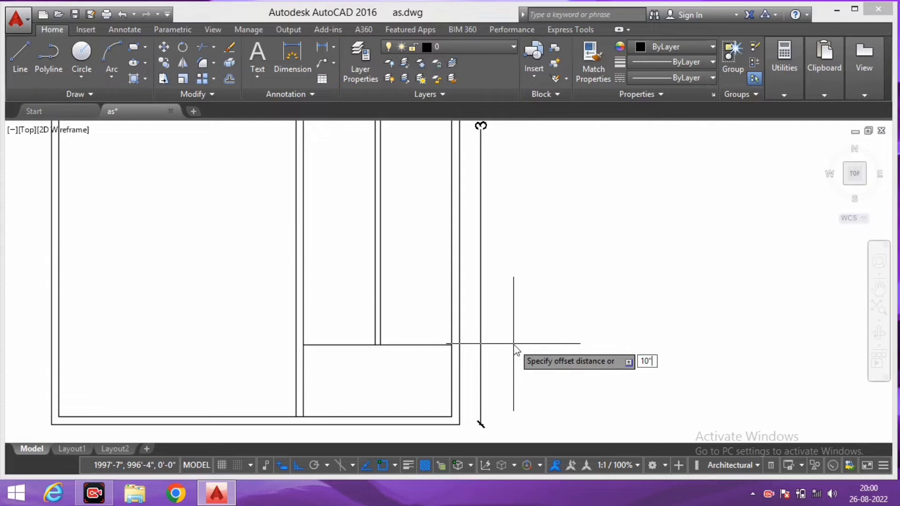
pyautogui.press('Return')
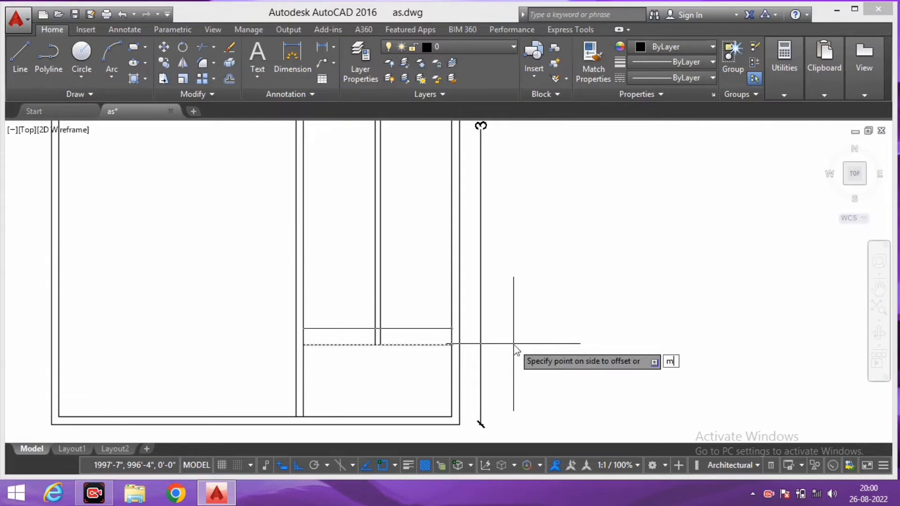
pyautogui.scroll(-4, 532, 225)
pyautogui.scroll(2, 539, 256)
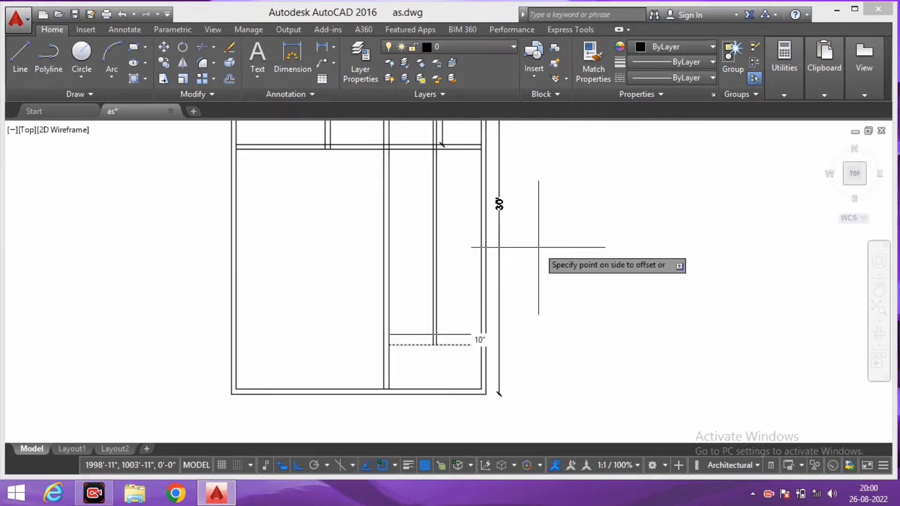
pyautogui.click(547, 216)
pyautogui.click(553, 202)
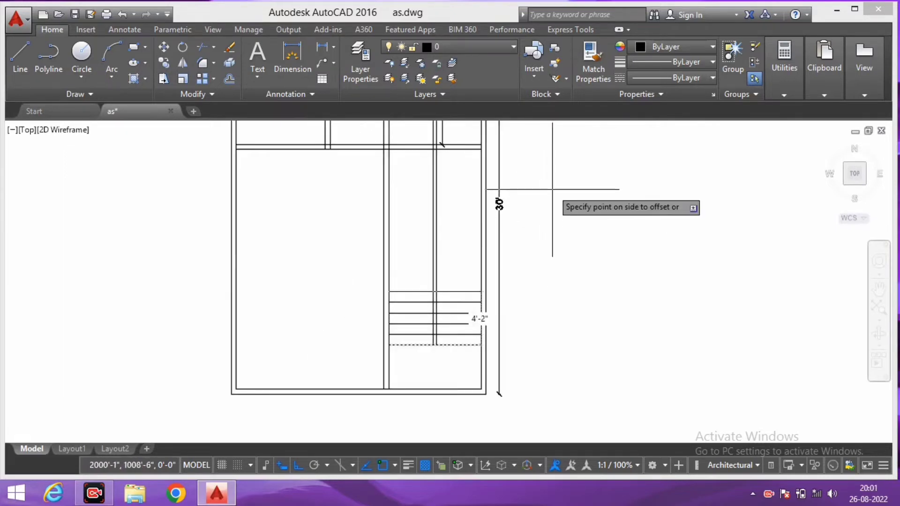
pyautogui.click(552, 188)
pyautogui.click(552, 179)
pyautogui.scroll(2, 552, 178)
pyautogui.scroll(1, 548, 187)
pyautogui.scroll(-2, 523, 147)
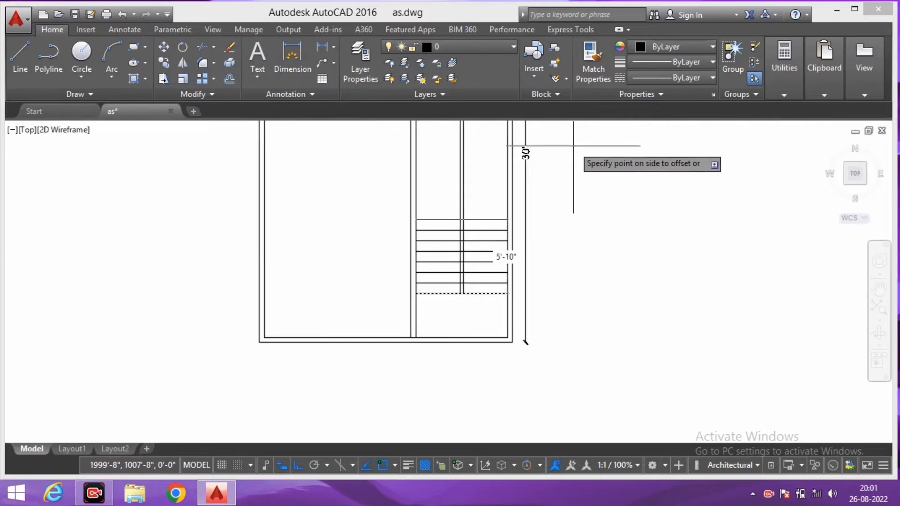
pyautogui.scroll(3, 523, 147)
pyautogui.scroll(-2, 550, 191)
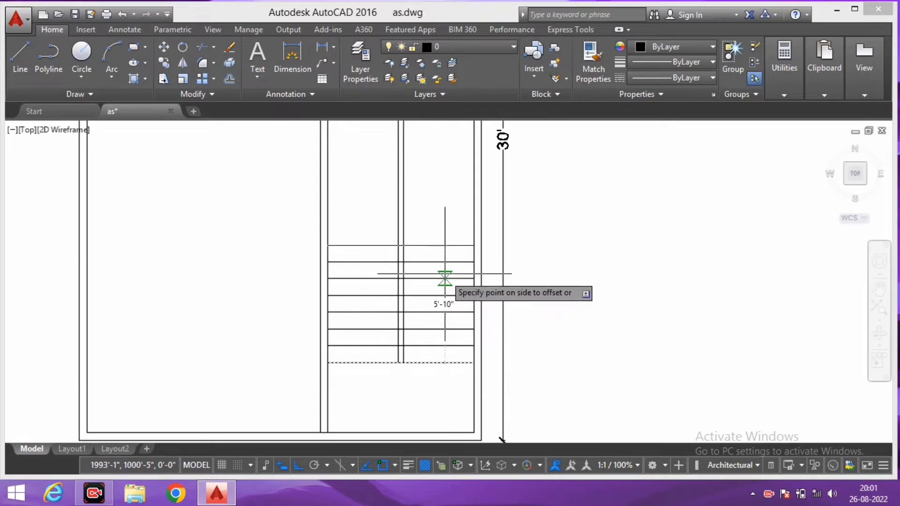
# Step: Add the remaining 10" treads until the flight reaches 10', then review the stairs
pyautogui.moveTo(450, 265); pyautogui.dragTo(463, 304, button='middle')
pyautogui.scroll(-1, 468, 300)
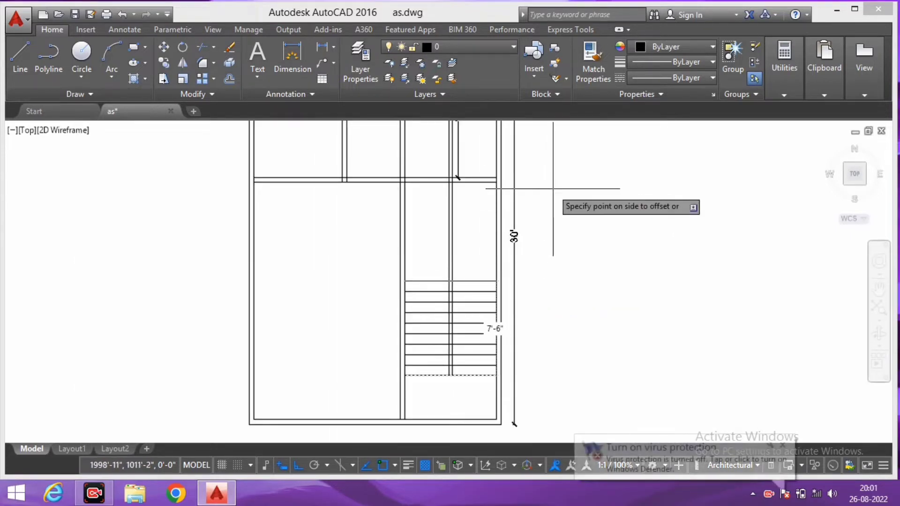
pyautogui.click(558, 174)
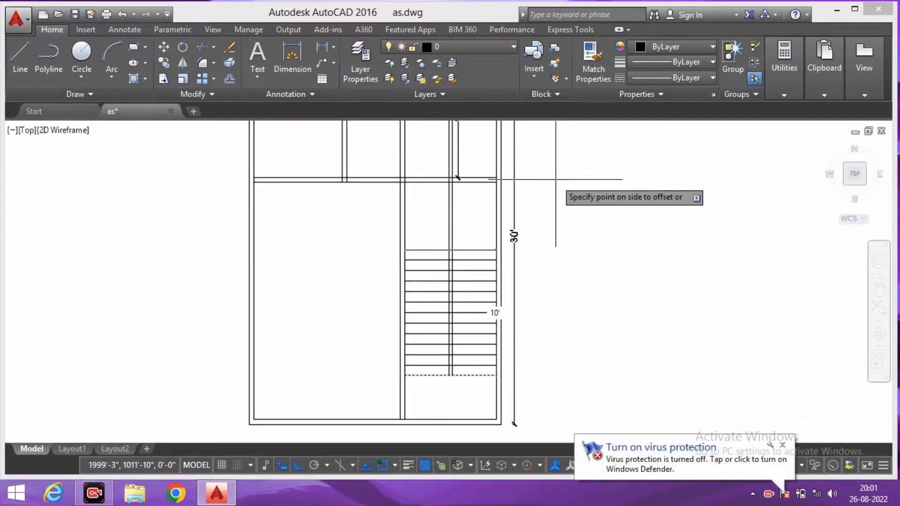
pyautogui.press('Return')
pyautogui.scroll(2, 474, 252)
pyautogui.scroll(-2, 493, 253)
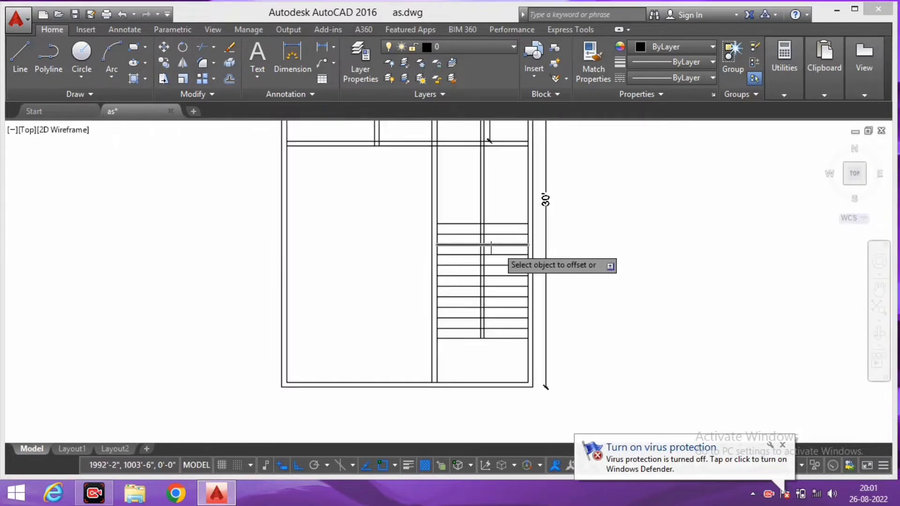
pyautogui.scroll(2, 522, 287)
pyautogui.scroll(-2, 518, 255)
pyautogui.scroll(2, 474, 273)
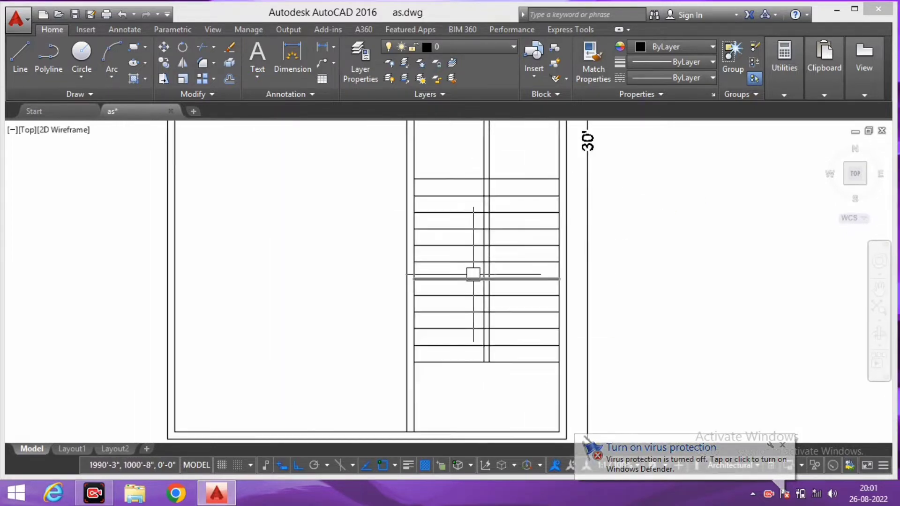
pyautogui.scroll(-2, 451, 243)
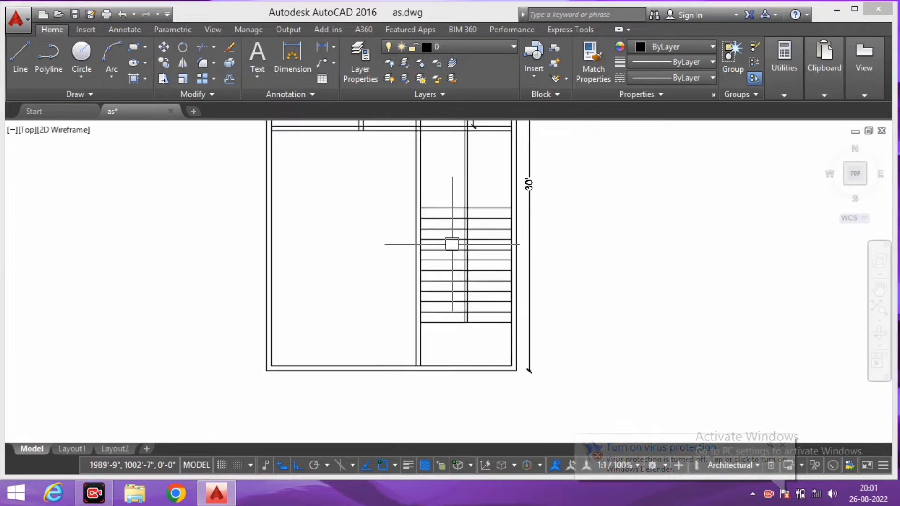
pyautogui.moveTo(452, 243); pyautogui.dragTo(456, 270, button='middle')
pyautogui.scroll(2, 457, 271)
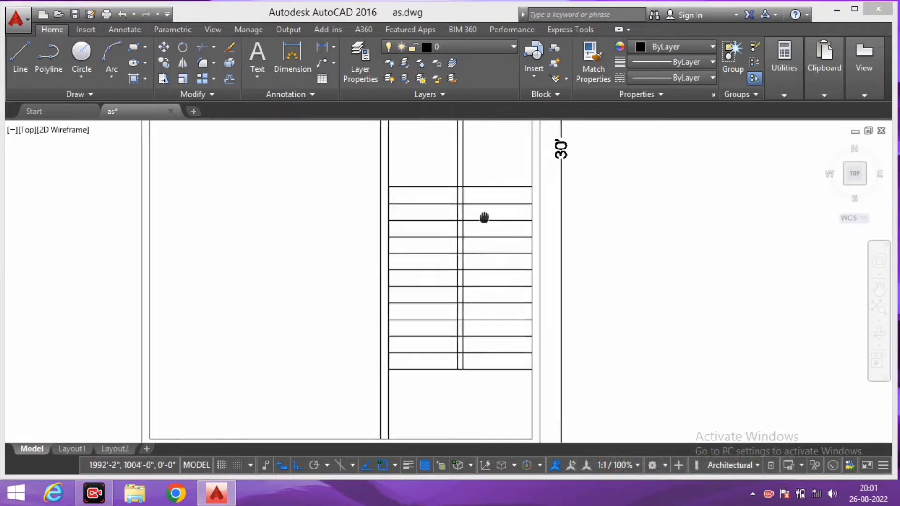
pyautogui.scroll(-2, 469, 237)
pyautogui.scroll(2, 476, 215)
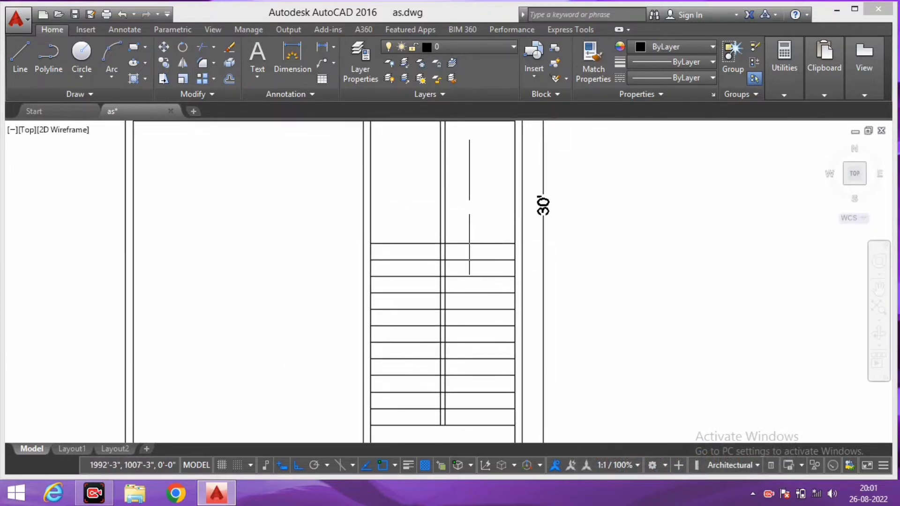
pyautogui.moveTo(466, 222); pyautogui.dragTo(467, 240, button='middle')
# Step: Offset the top stair tread 3'-6" upward to create the landing line
pyautogui.press('Return')
pyautogui.write("3'6")
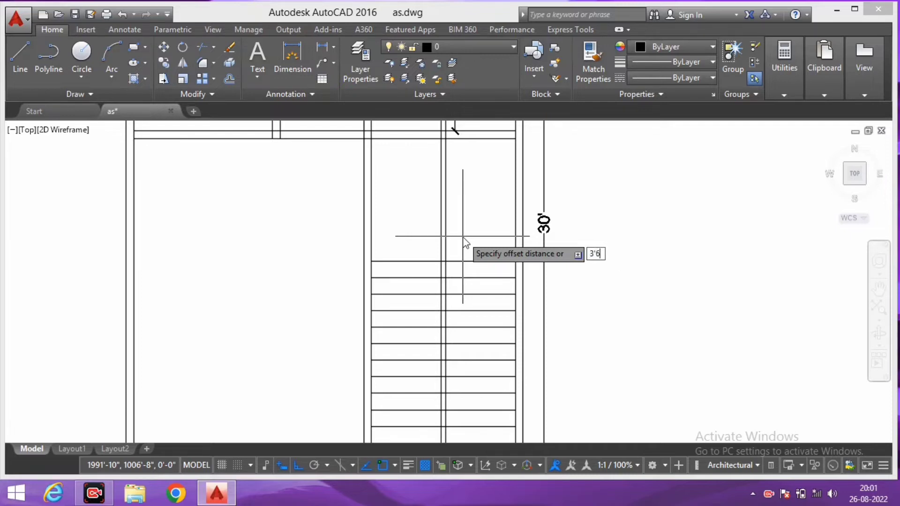
pyautogui.press('Return')
pyautogui.click(469, 261)
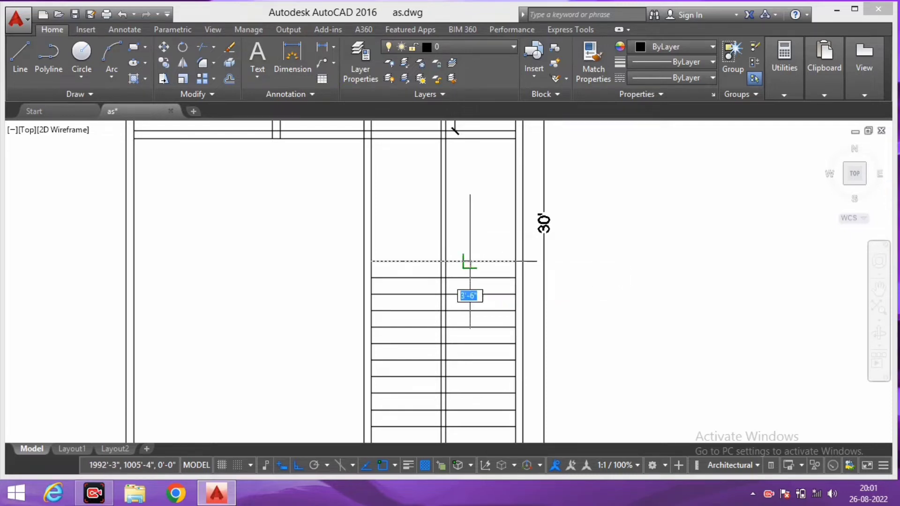
pyautogui.click(475, 197)
pyautogui.moveTo(473, 198); pyautogui.dragTo(473, 259, button='middle')
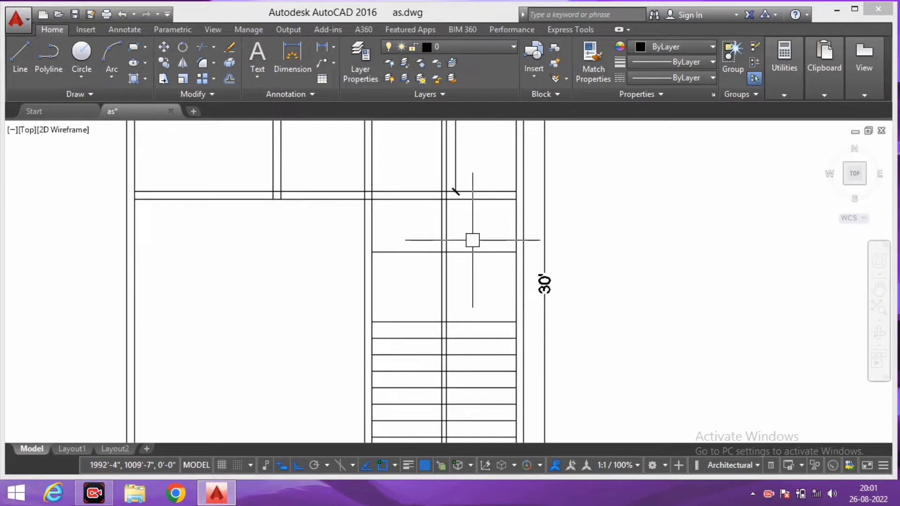
pyautogui.scroll(-1, 472, 239)
pyautogui.scroll(1, 481, 294)
pyautogui.write('o')
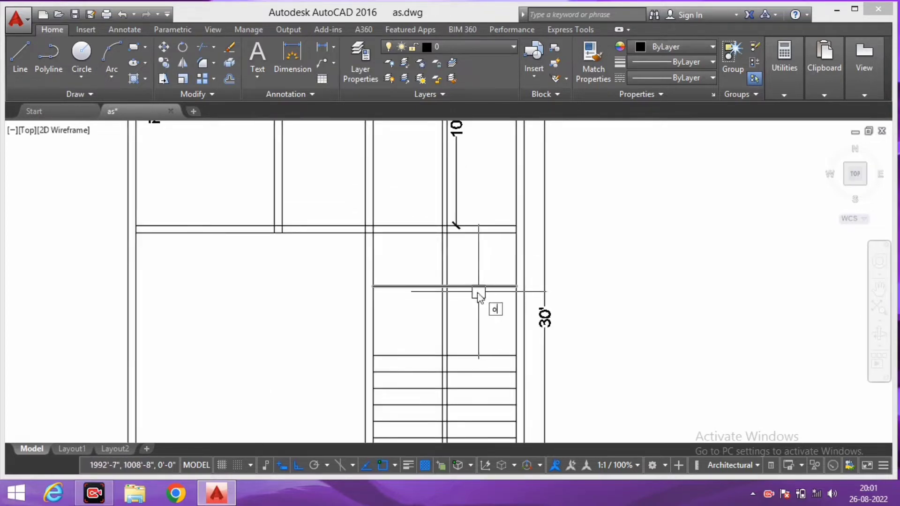
# Step: Double the landing line with a 4" offset
pyautogui.press('Return')
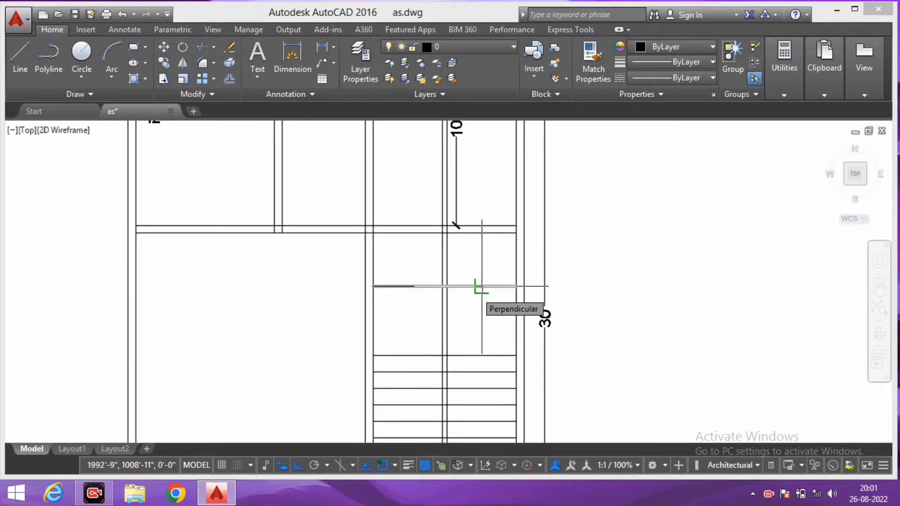
pyautogui.write('4')
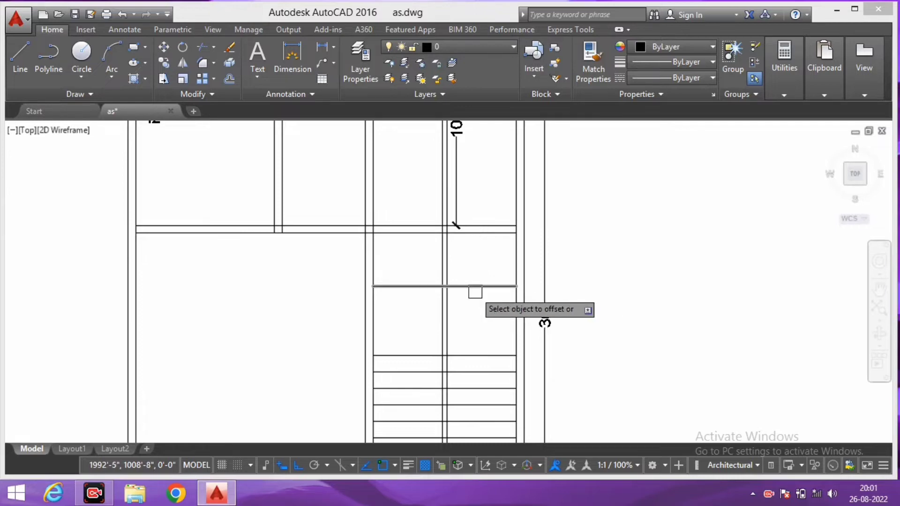
pyautogui.scroll(-1, 457, 305)
pyautogui.scroll(-1, 466, 315)
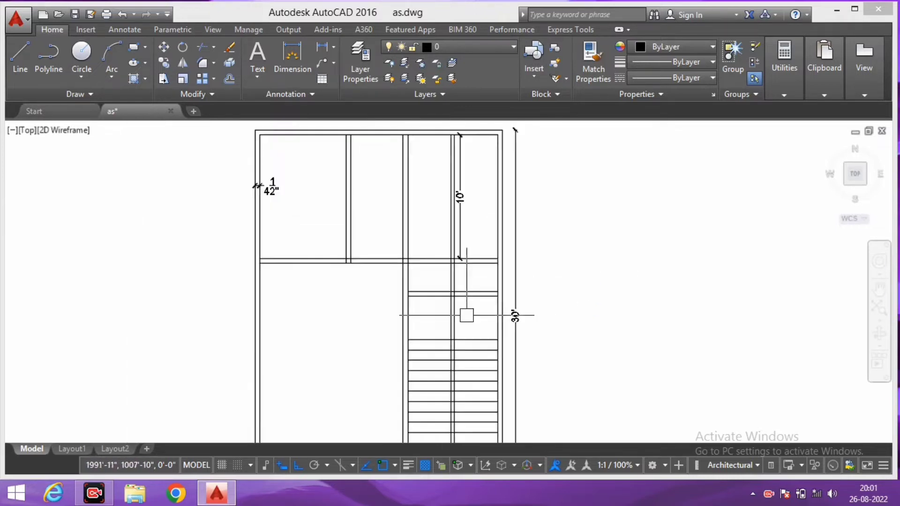
pyautogui.scroll(-1, 467, 315)
pyautogui.scroll(-1, 468, 315)
pyautogui.scroll(3, 465, 300)
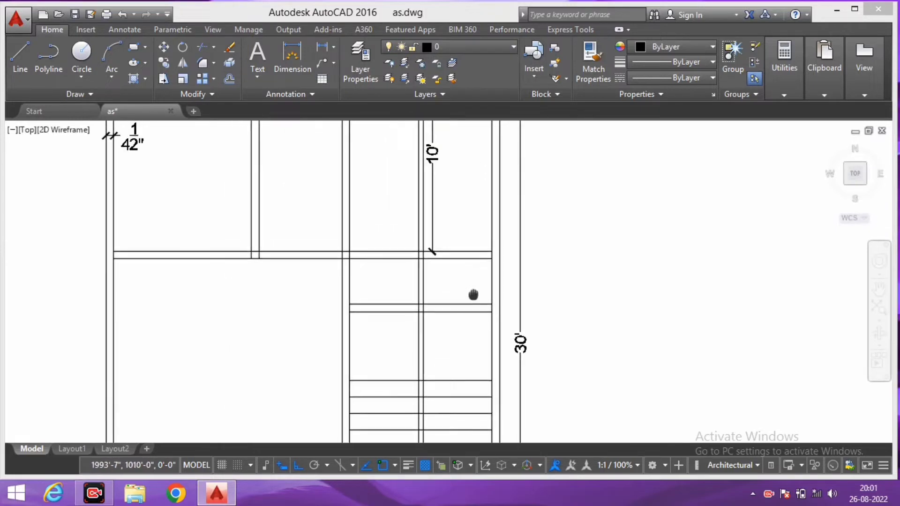
pyautogui.write('dl')
pyautogui.press('Return')
# Step: Place the roughly 12'-3" vertical dimension across the stair flight and pan to the upper treads
pyautogui.scroll(2, 464, 311)
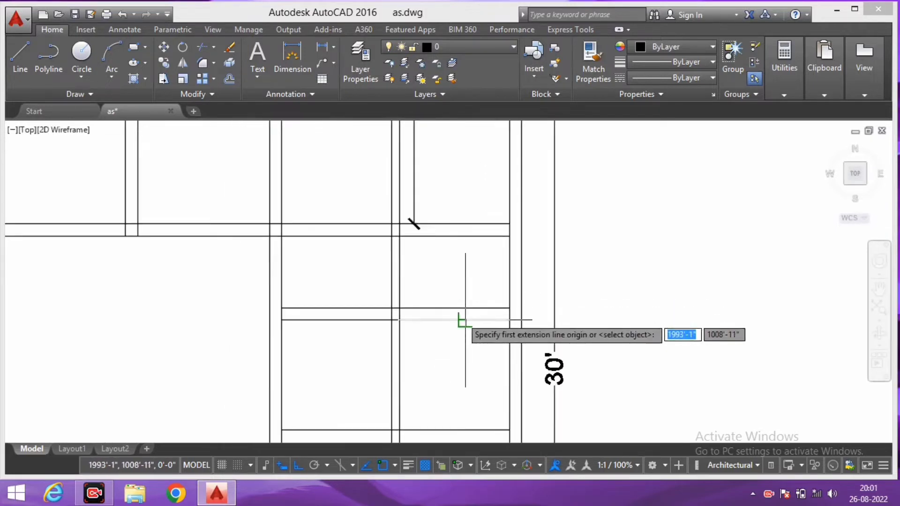
pyautogui.click(466, 308)
pyautogui.click(465, 242)
pyautogui.scroll(-3, 459, 306)
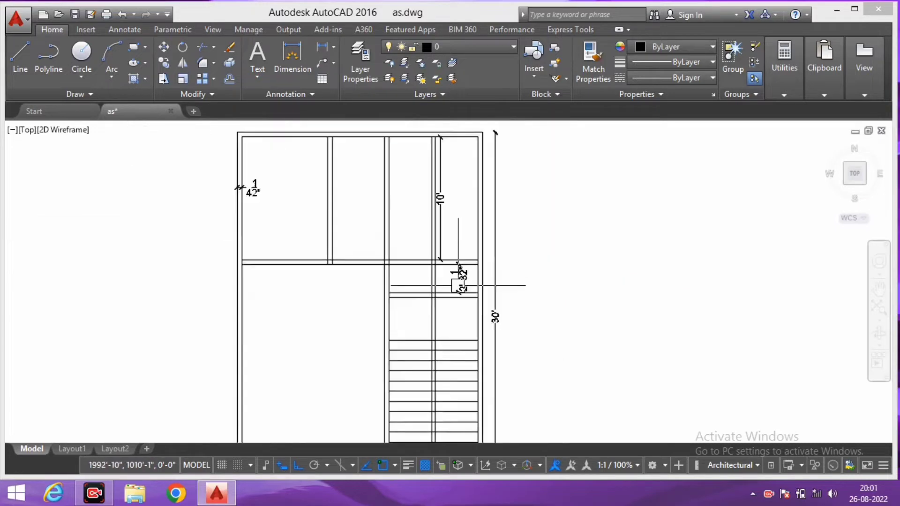
pyautogui.moveTo(468, 341)
pyautogui.mouseDown(button='middle')
pyautogui.moveTo(479, 272)
pyautogui.moveTo(490, 331)
pyautogui.mouseUp(button='middle')
pyautogui.scroll(2, 502, 256)
pyautogui.moveTo(501, 256); pyautogui.dragTo(506, 223, button='middle')
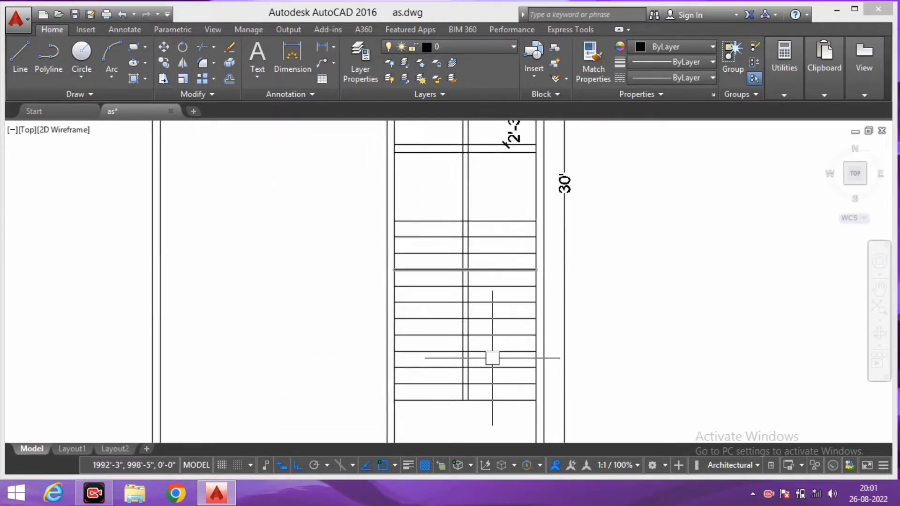
pyautogui.moveTo(492, 358); pyautogui.dragTo(493, 342, button='middle')
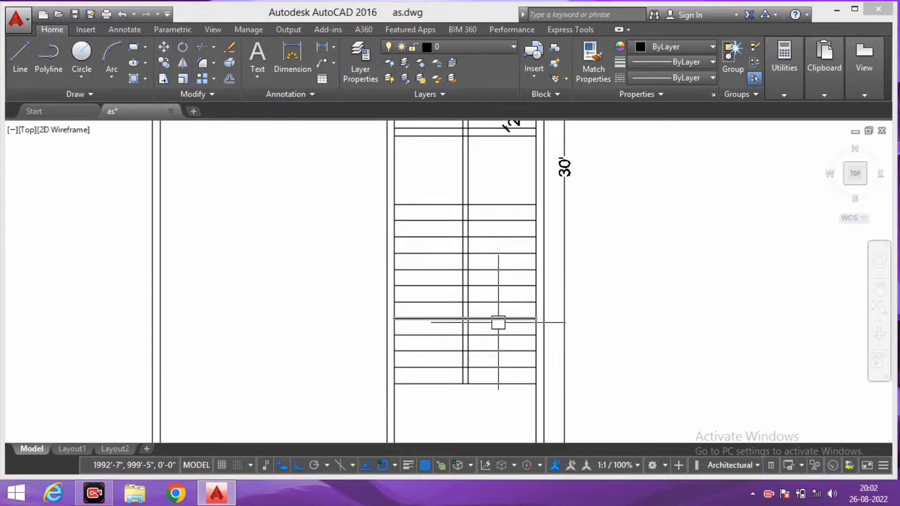
pyautogui.moveTo(495, 345); pyautogui.dragTo(499, 341, button='middle')
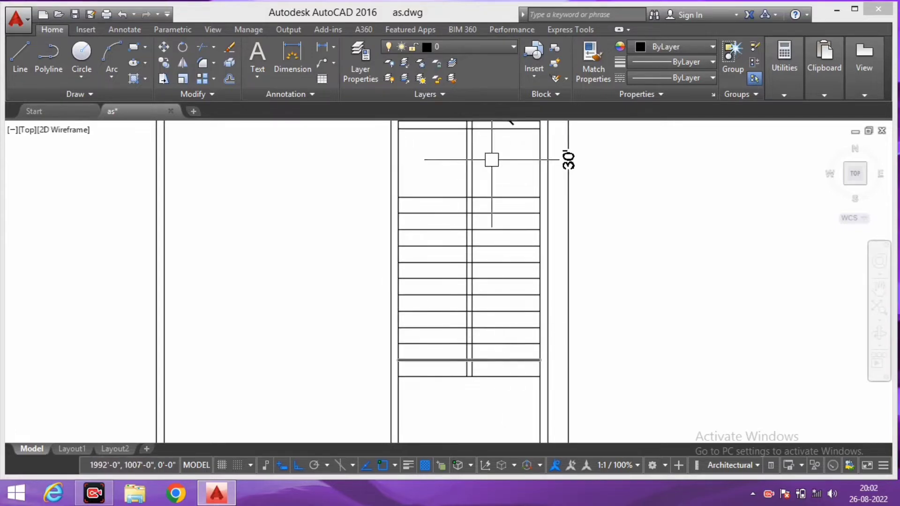
pyautogui.moveTo(492, 160); pyautogui.dragTo(501, 187, button='middle')
pyautogui.scroll(2, 500, 231)
# Step: Delete the two selected stair tread lines
pyautogui.click(530, 180)
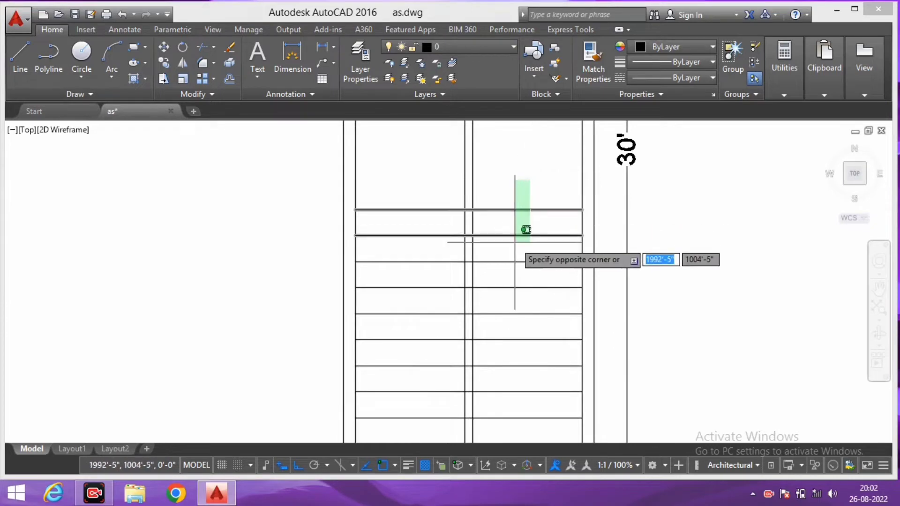
pyautogui.click(515, 242)
pyautogui.press('Delete')
pyautogui.scroll(-2, 510, 179)
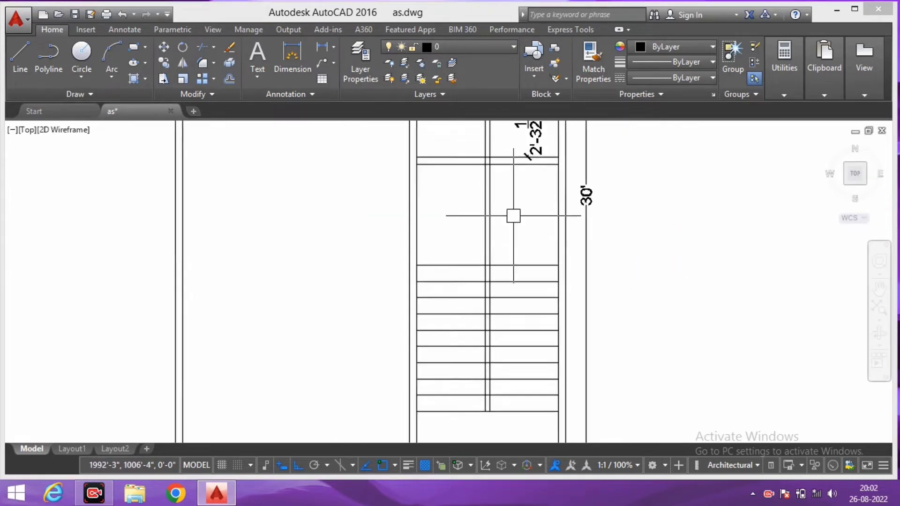
pyautogui.scroll(2, 515, 219)
pyautogui.scroll(-2, 534, 221)
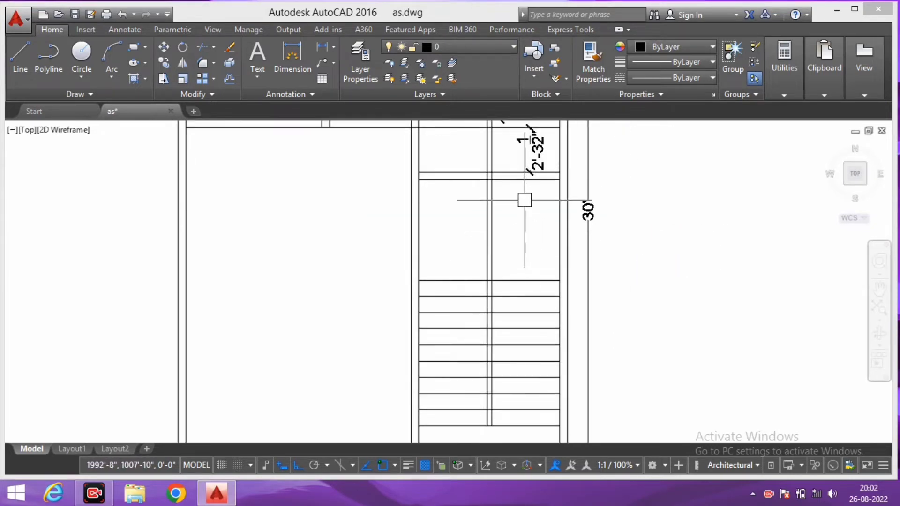
# Step: Offset a parallel copy of the stair tread line with the O command
pyautogui.write('o')
pyautogui.press('Return')
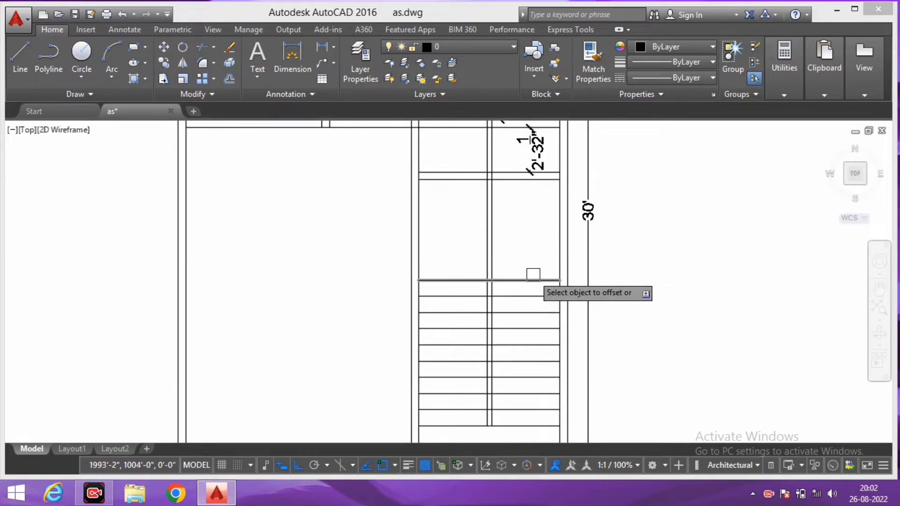
pyautogui.click(533, 275)
pyautogui.click(539, 249)
pyautogui.moveTo(557, 231); pyautogui.dragTo(562, 257, button='middle')
pyautogui.click(578, 259)
pyautogui.press('Escape')
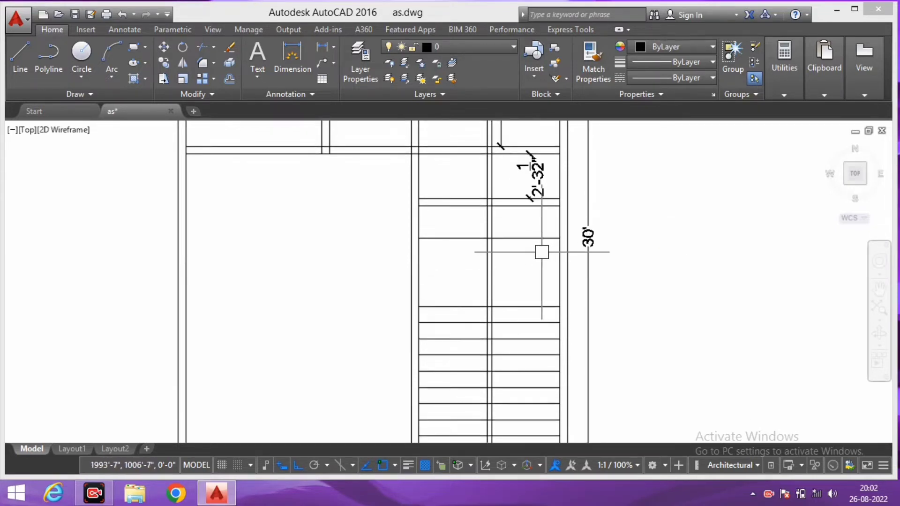
pyautogui.scroll(2, 520, 234)
# Step: Move the two landing lines down so the landing dimension reads 3'-10"
pyautogui.click(433, 232)
pyautogui.click(431, 167)
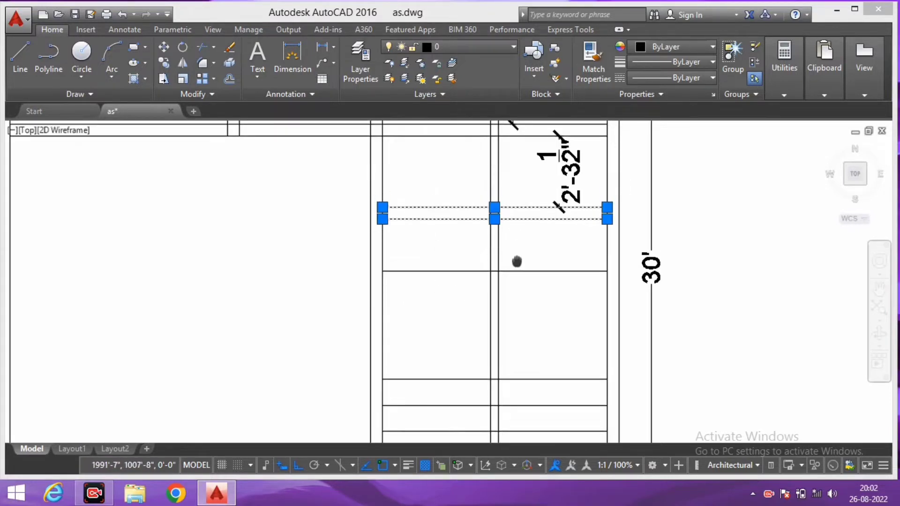
pyautogui.write('m')
pyautogui.press('Return')
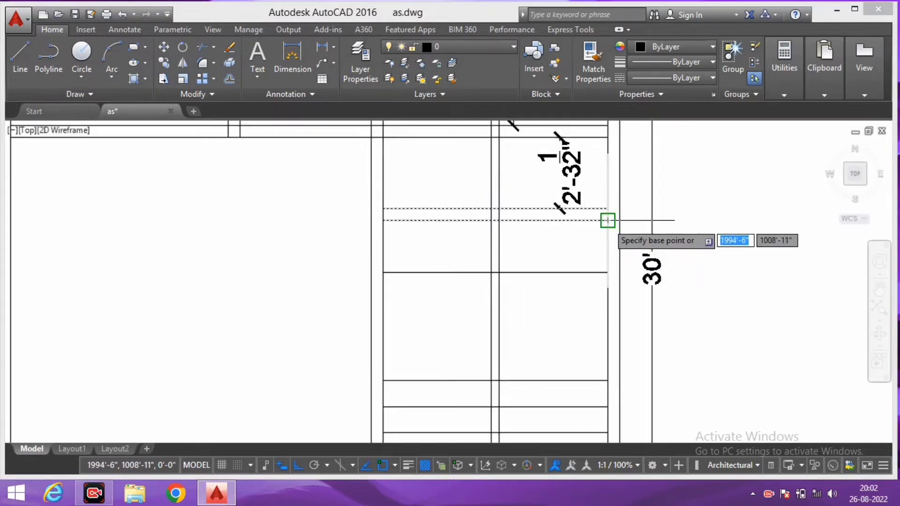
pyautogui.click(607, 221)
pyautogui.click(607, 270)
pyautogui.scroll(2, 567, 270)
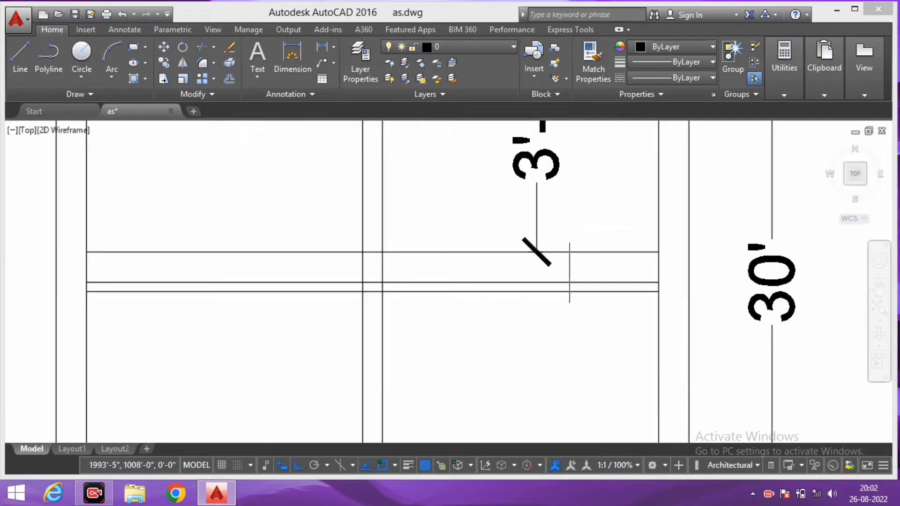
# Step: Move the two horizontal lines slightly lower from their right end
pyautogui.click(583, 232)
pyautogui.click(575, 282)
pyautogui.press('m')
pyautogui.press('space')
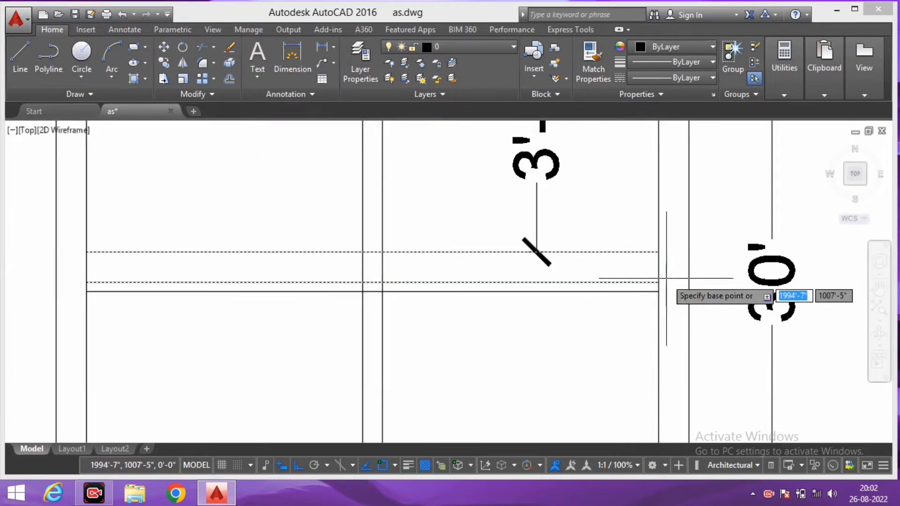
pyautogui.click(658, 282)
pyautogui.click(658, 292)
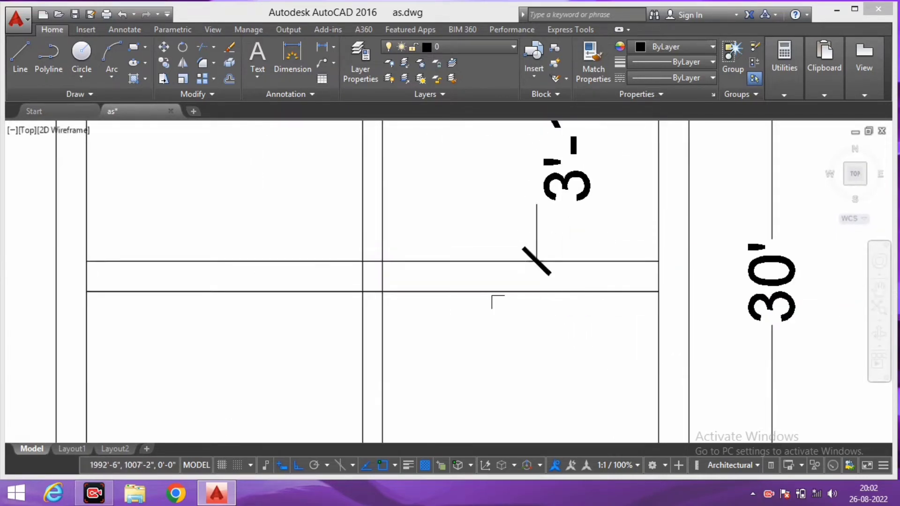
# Step: Select the landing line and bring the 3'-11 1/2" landing dimension into view
pyautogui.click(483, 291)
pyautogui.scroll(-3, 512, 316)
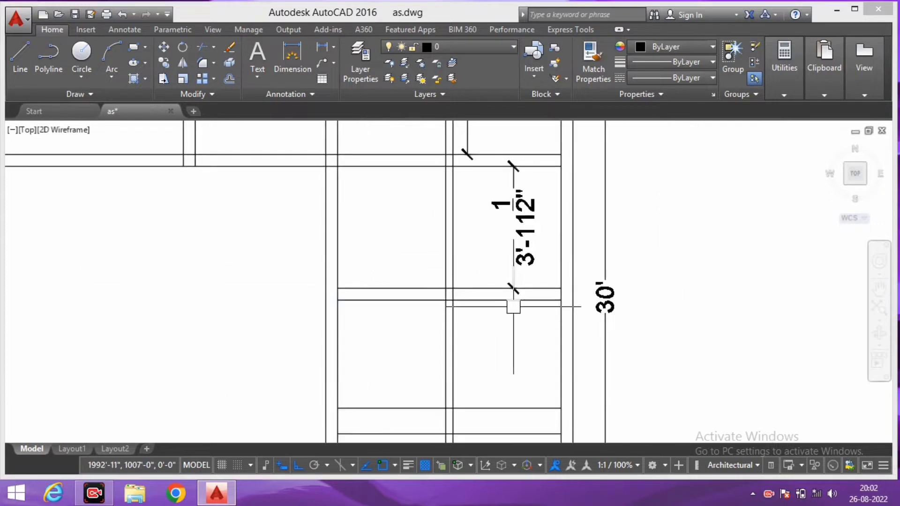
pyautogui.scroll(-2, 513, 307)
pyautogui.scroll(2, 494, 280)
pyautogui.scroll(-2, 484, 268)
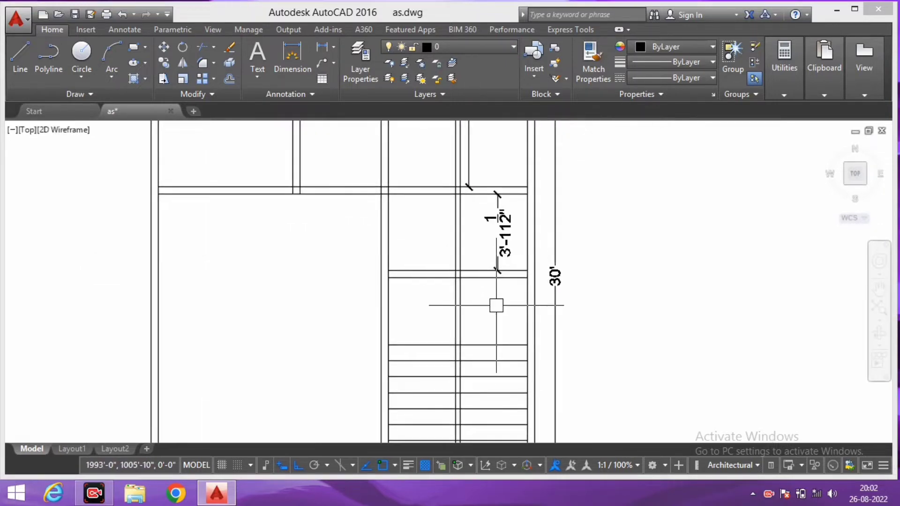
pyautogui.scroll(1, 499, 298)
pyautogui.scroll(-2, 508, 308)
pyautogui.scroll(2, 509, 282)
pyautogui.scroll(-1, 523, 244)
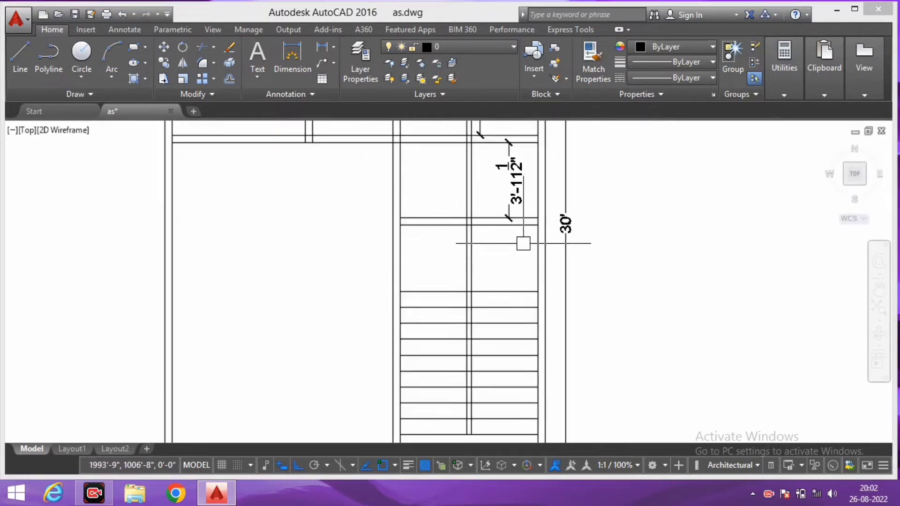
pyautogui.scroll(1, 523, 244)
pyautogui.scroll(-1, 489, 242)
pyautogui.scroll(1, 477, 346)
pyautogui.scroll(-1, 481, 338)
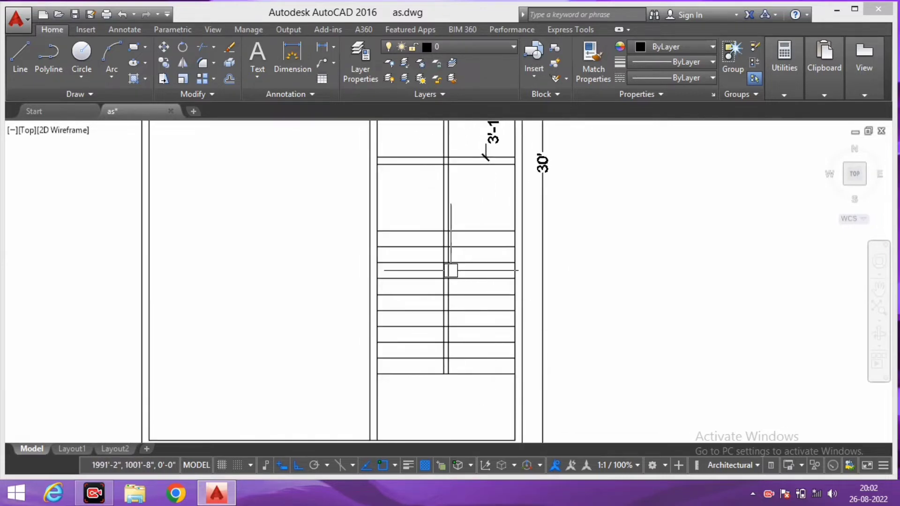
pyautogui.scroll(1, 480, 296)
pyautogui.scroll(-1, 479, 205)
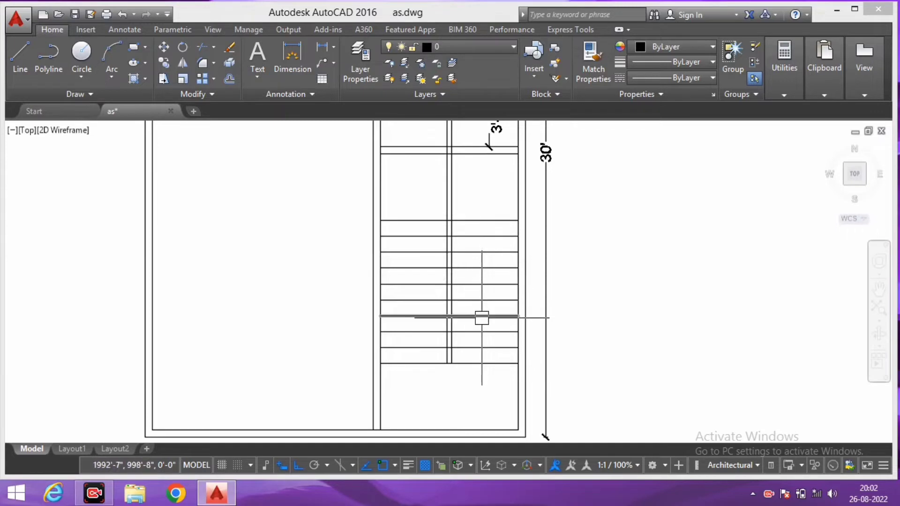
pyautogui.moveTo(484, 356); pyautogui.dragTo(496, 338, button='middle')
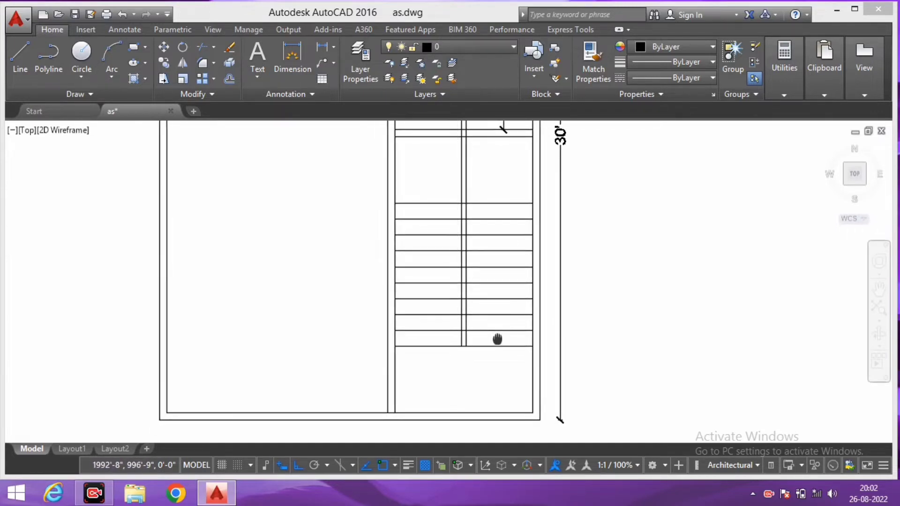
pyautogui.moveTo(480, 227); pyautogui.dragTo(498, 261, button='middle')
pyautogui.scroll(2, 519, 224)
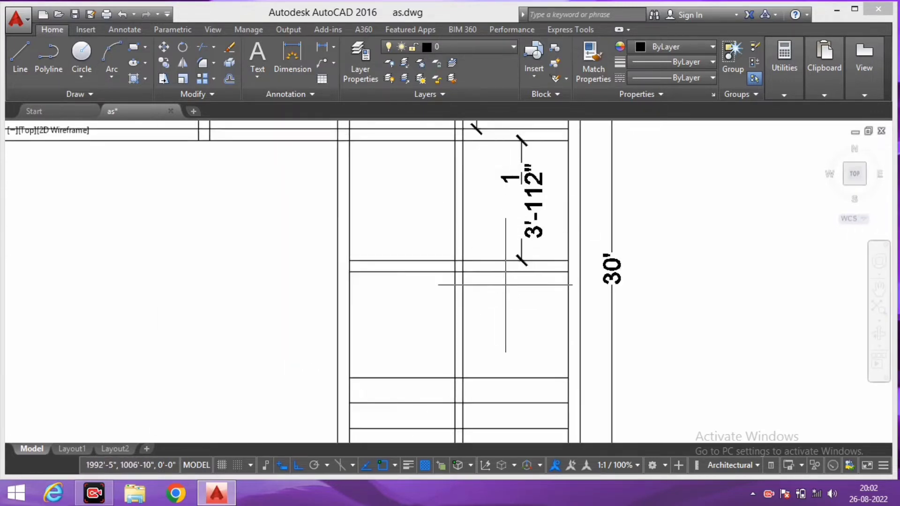
# Step: Move the landing line pair down 1" so the dimension reads 4'-0 1/2"
pyautogui.click(505, 272)
pyautogui.scroll(-2, 533, 228)
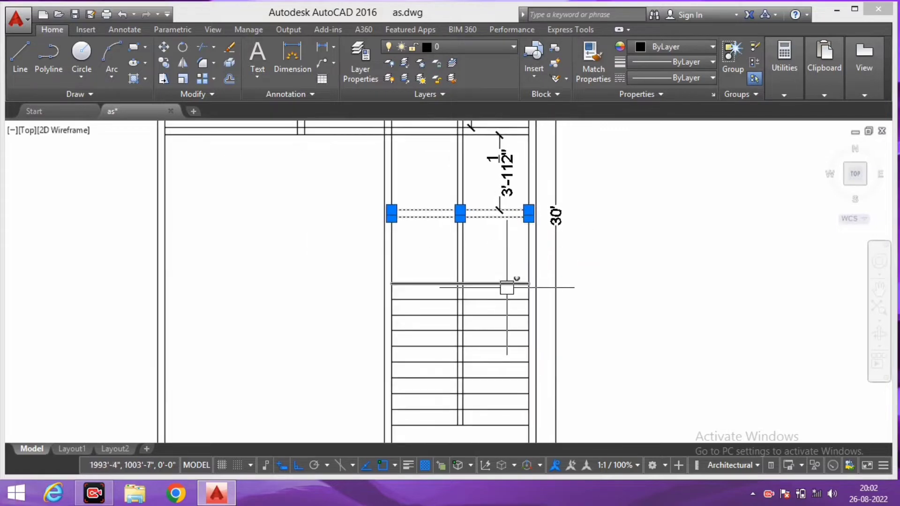
pyautogui.scroll(-2, 507, 287)
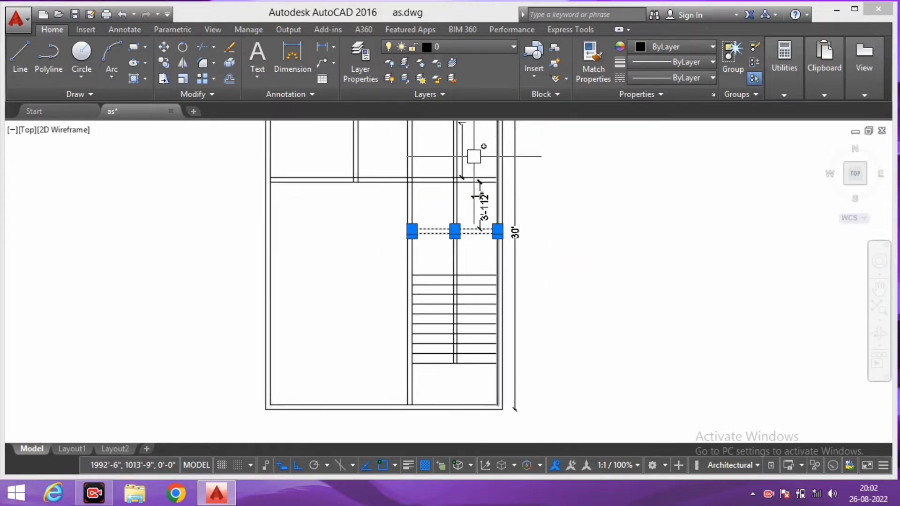
pyautogui.scroll(2, 474, 156)
pyautogui.scroll(-2, 478, 217)
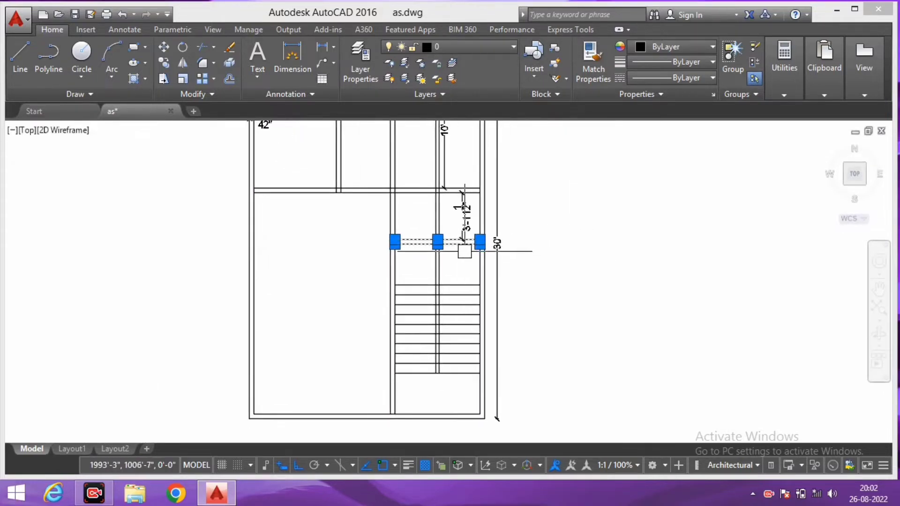
pyautogui.scroll(3, 469, 246)
pyautogui.press('m')
pyautogui.press('Return')
pyautogui.click(547, 218)
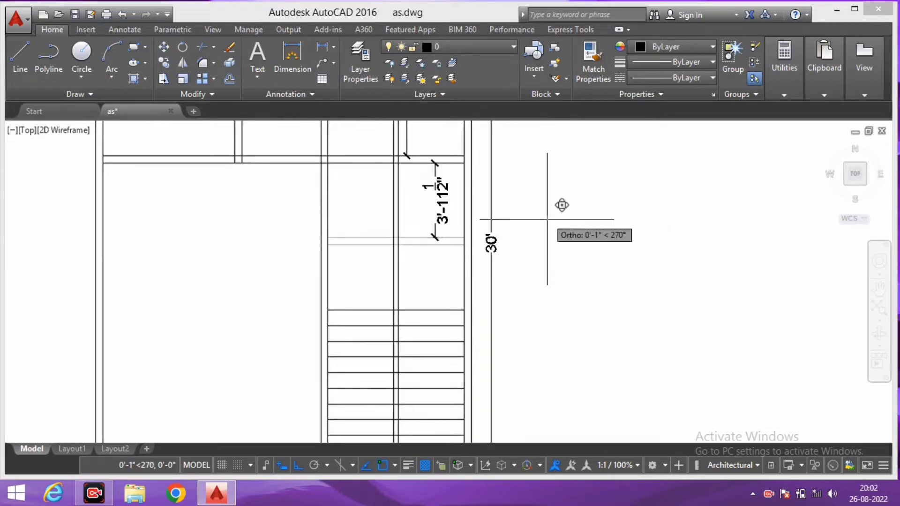
pyautogui.write('1')
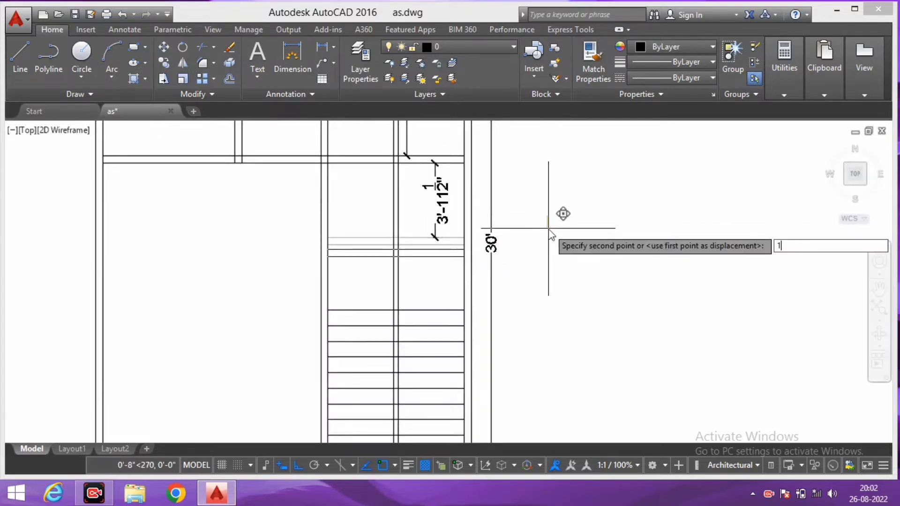
pyautogui.press('Return')
pyautogui.scroll(1, 426, 239)
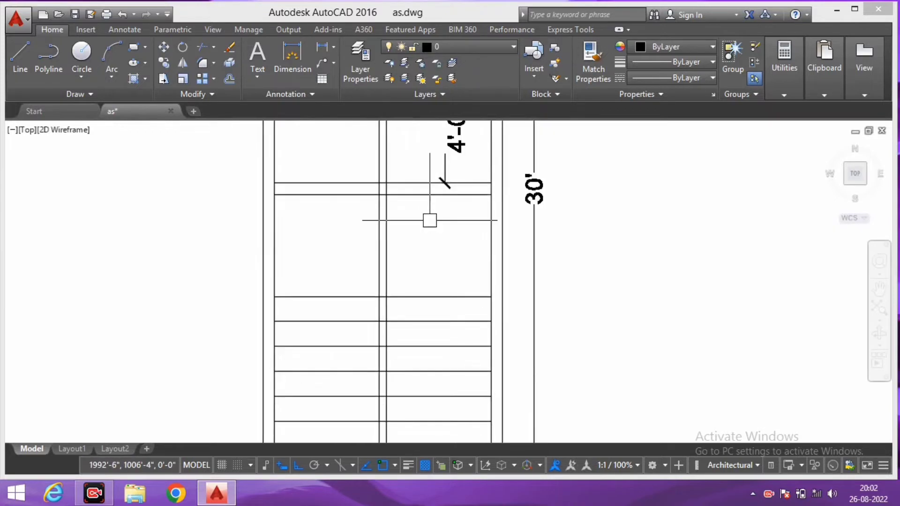
pyautogui.scroll(-3, 438, 256)
pyautogui.scroll(2, 436, 235)
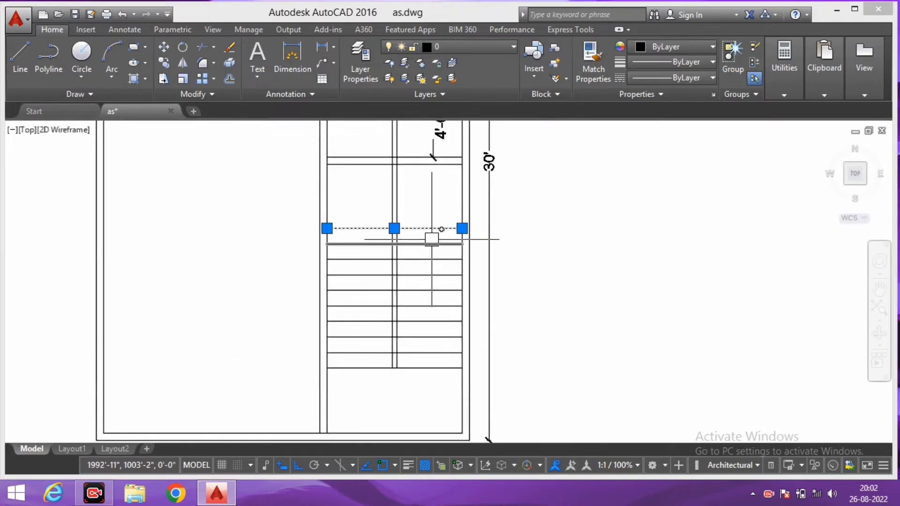
# Step: Add a 4'-3" linear dimension beside the stair
pyautogui.moveTo(425, 238); pyautogui.dragTo(438, 265, button='middle')
pyautogui.write('dli')
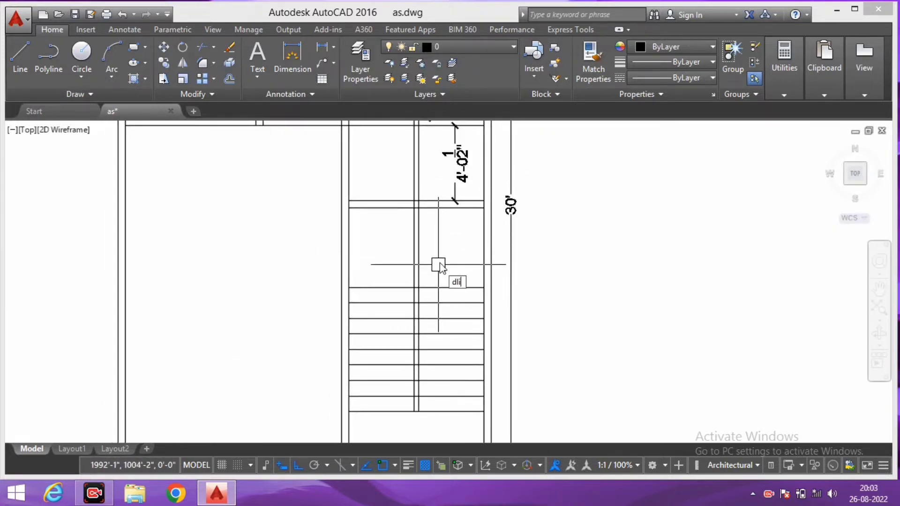
pyautogui.press('Return')
pyautogui.click(451, 287)
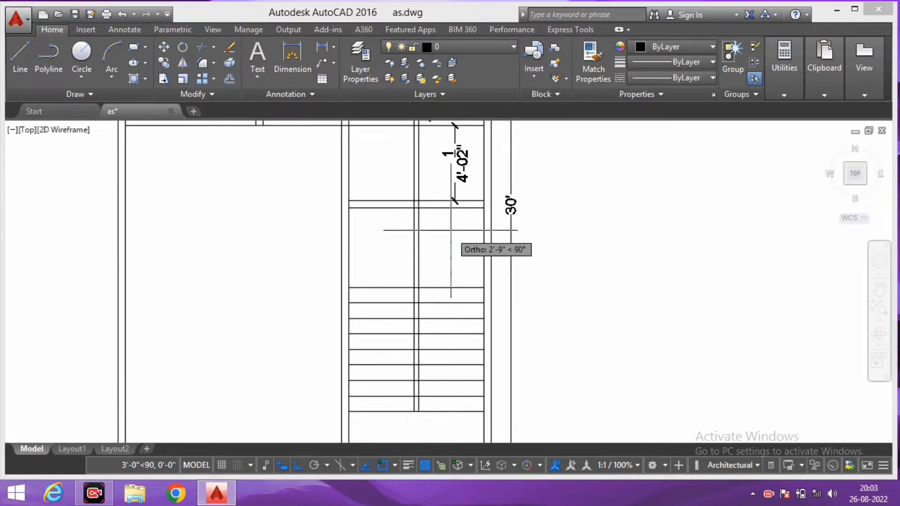
pyautogui.click(451, 210)
pyautogui.click(456, 256)
pyautogui.scroll(1, 458, 239)
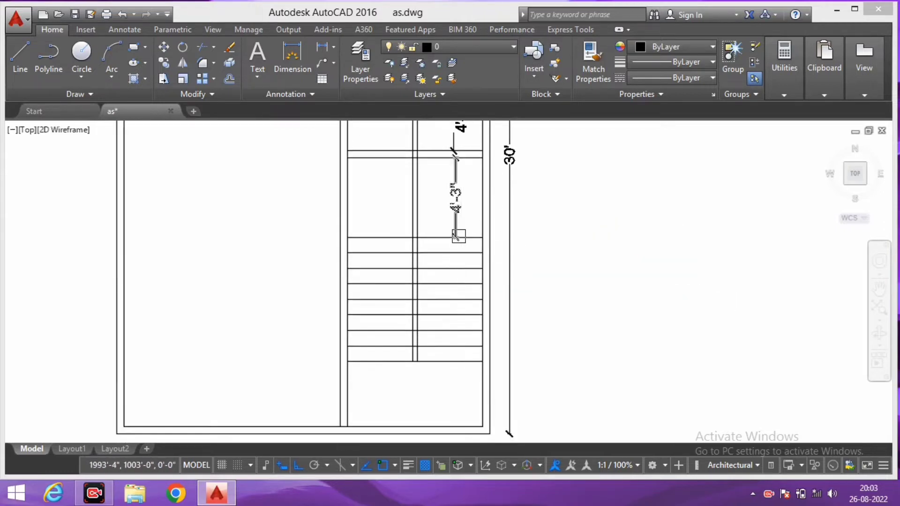
pyautogui.scroll(1, 442, 226)
pyautogui.scroll(-2, 442, 226)
# Step: Move the horizontal landing line lower on the stair
pyautogui.click(387, 220)
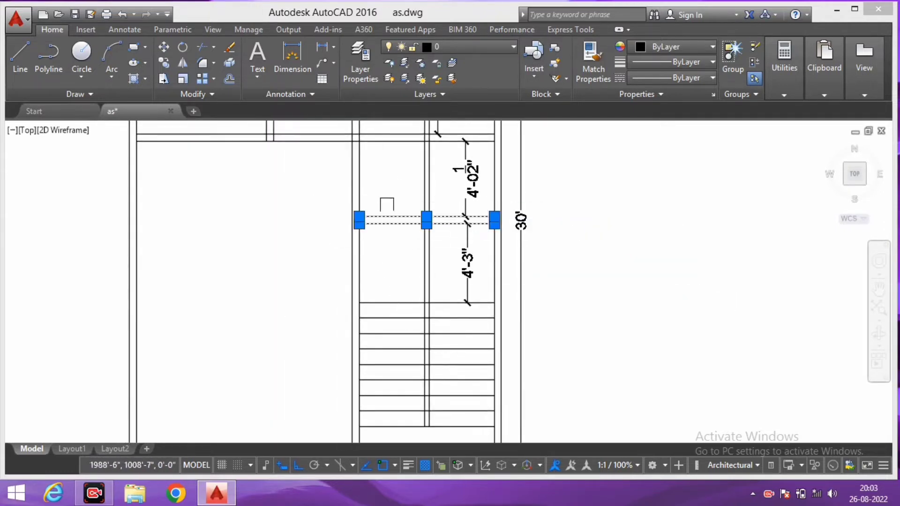
pyautogui.write('m')
pyautogui.press('Return')
pyautogui.click(605, 209)
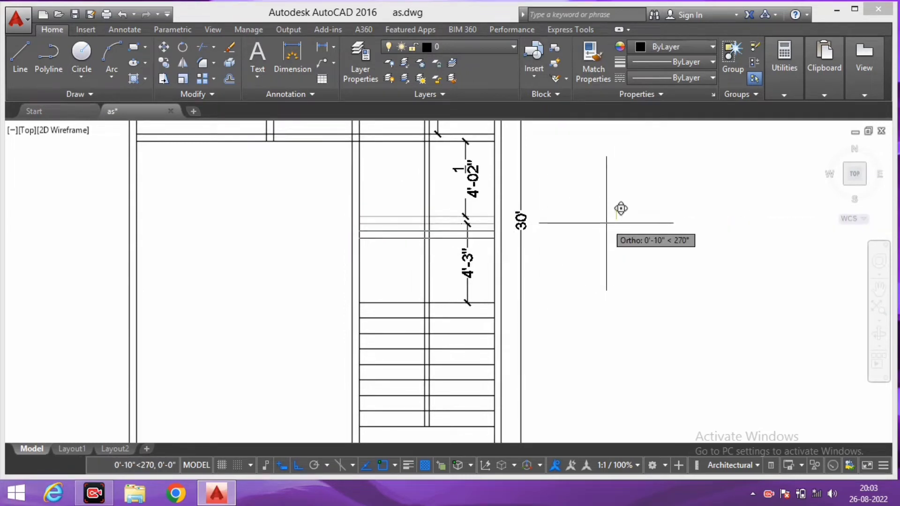
pyautogui.write('9"')
pyautogui.click(606, 224)
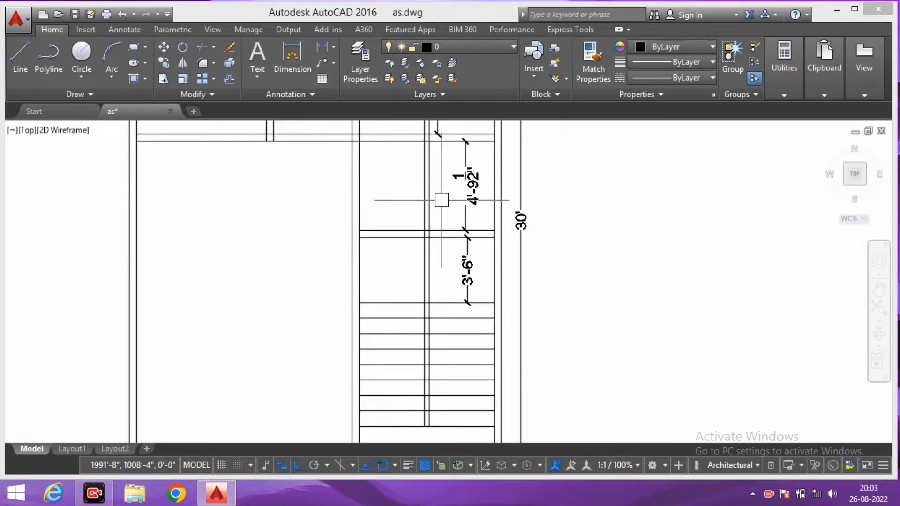
pyautogui.scroll(1, 441, 200)
pyautogui.scroll(-3, 458, 208)
pyautogui.scroll(3, 499, 263)
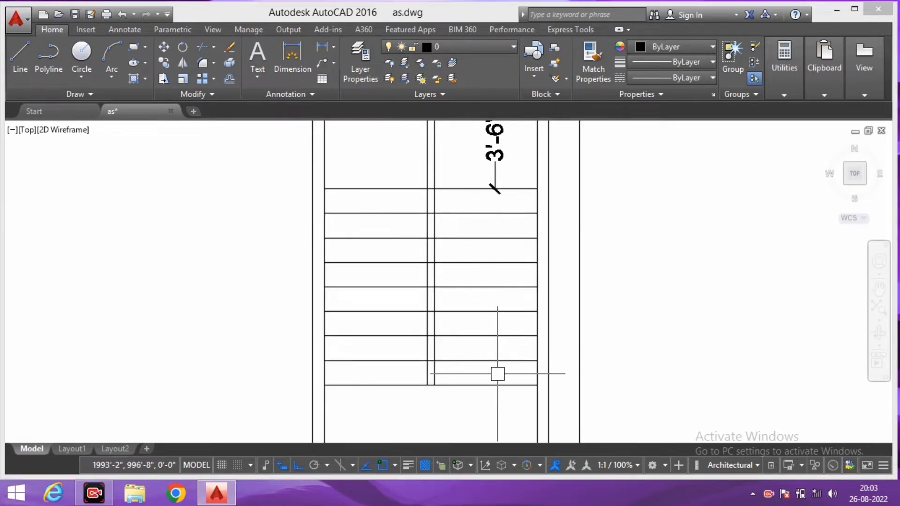
# Step: Start TRIM and frame the stair landing with the 3'-6" dimension in view
pyautogui.scroll(-2, 496, 372)
pyautogui.scroll(-2, 393, 234)
pyautogui.scroll(3, 483, 251)
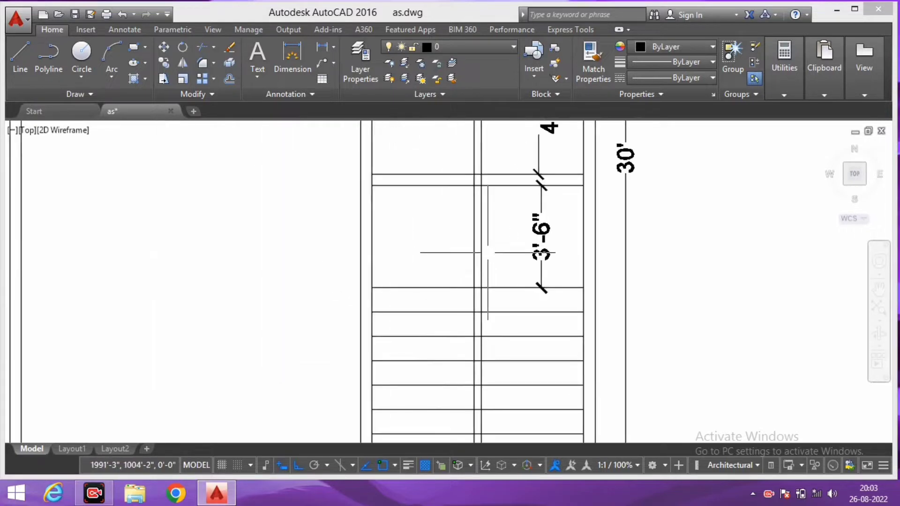
pyautogui.write('tr')
pyautogui.press('Return')
pyautogui.press('Return')
pyautogui.scroll(-1, 500, 235)
pyautogui.moveTo(502, 217); pyautogui.dragTo(518, 305, button='middle')
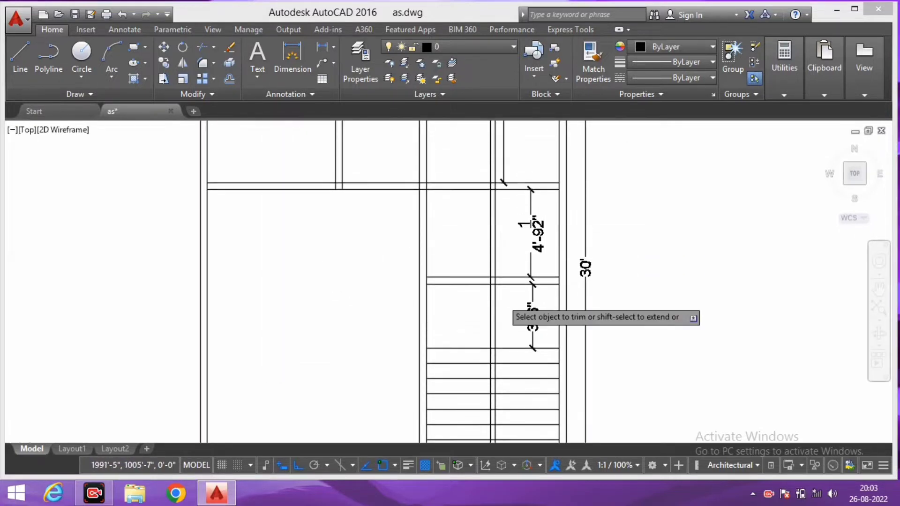
pyautogui.scroll(-2, 498, 261)
pyautogui.scroll(2, 486, 278)
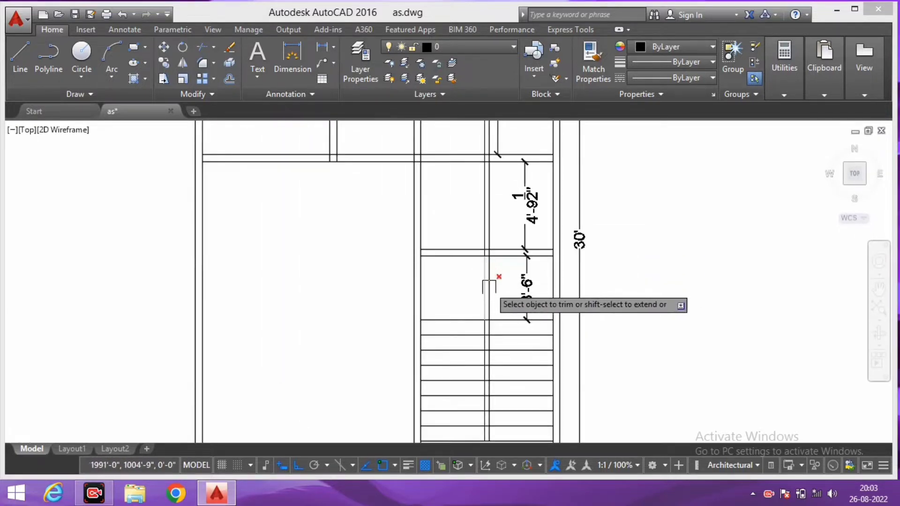
pyautogui.scroll(2, 486, 285)
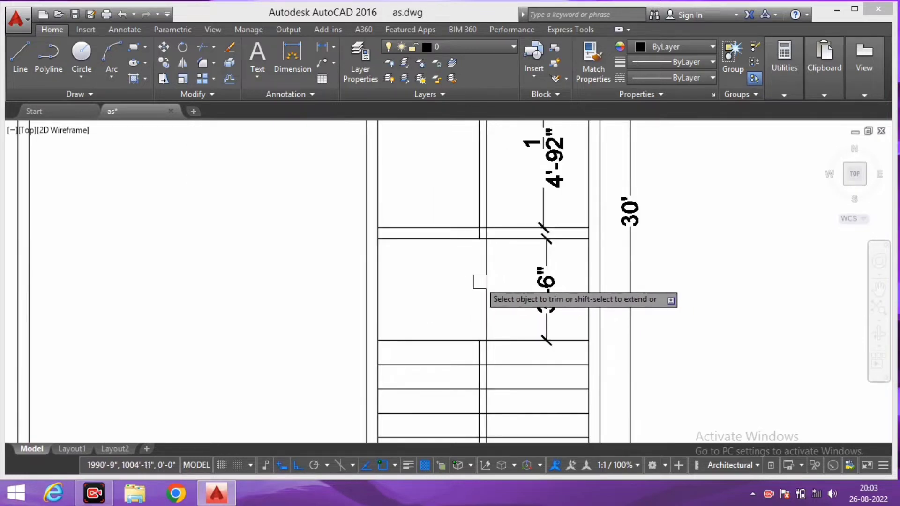
pyautogui.scroll(-4, 475, 285)
pyautogui.scroll(-1, 442, 271)
pyautogui.moveTo(512, 209); pyautogui.dragTo(491, 185, button='middle')
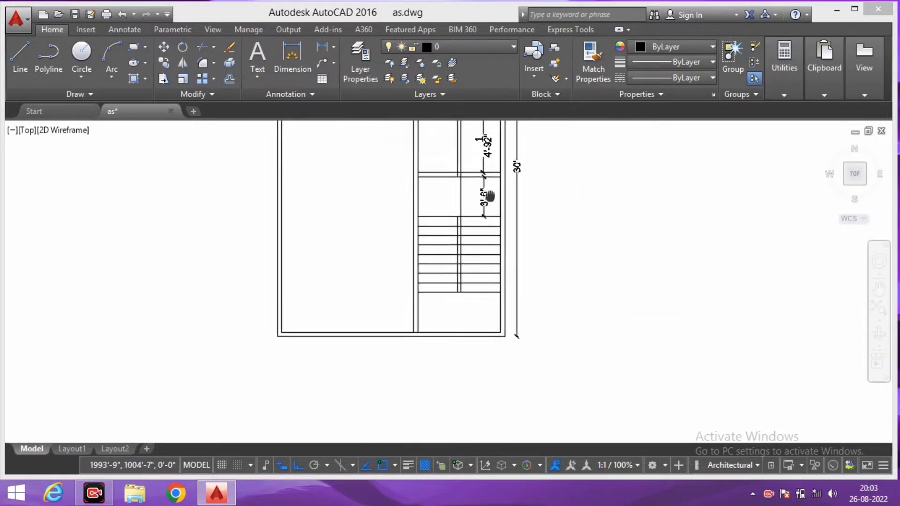
pyautogui.scroll(2, 472, 219)
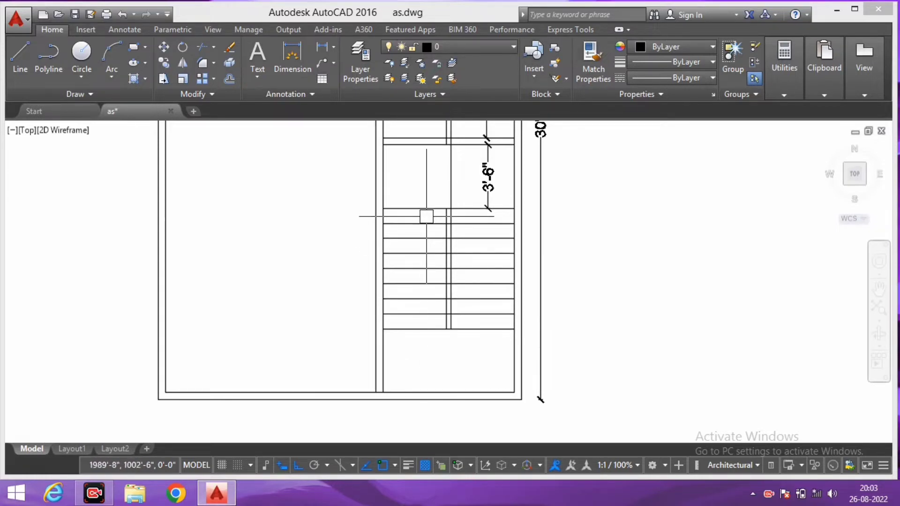
pyautogui.scroll(-2, 427, 216)
pyautogui.scroll(-2, 422, 280)
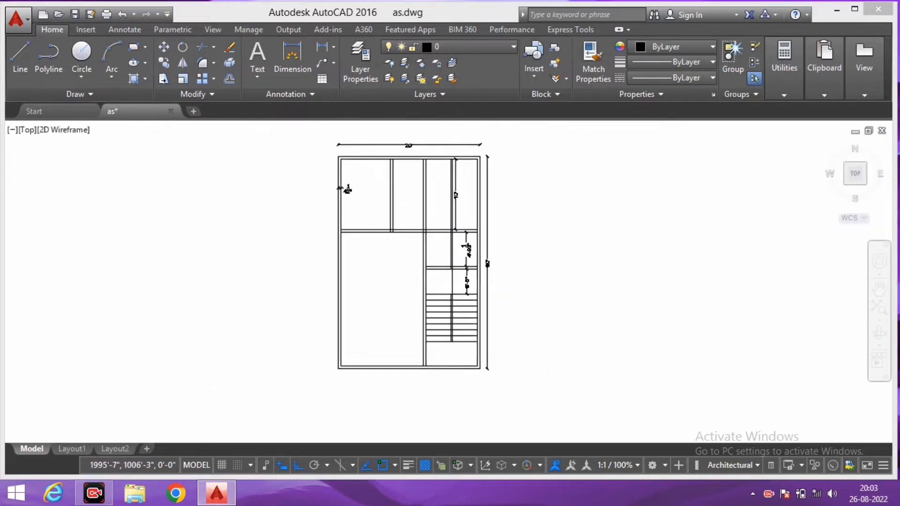
pyautogui.scroll(4, 477, 287)
pyautogui.scroll(2, 471, 222)
pyautogui.scroll(-4, 491, 264)
pyautogui.scroll(2, 492, 264)
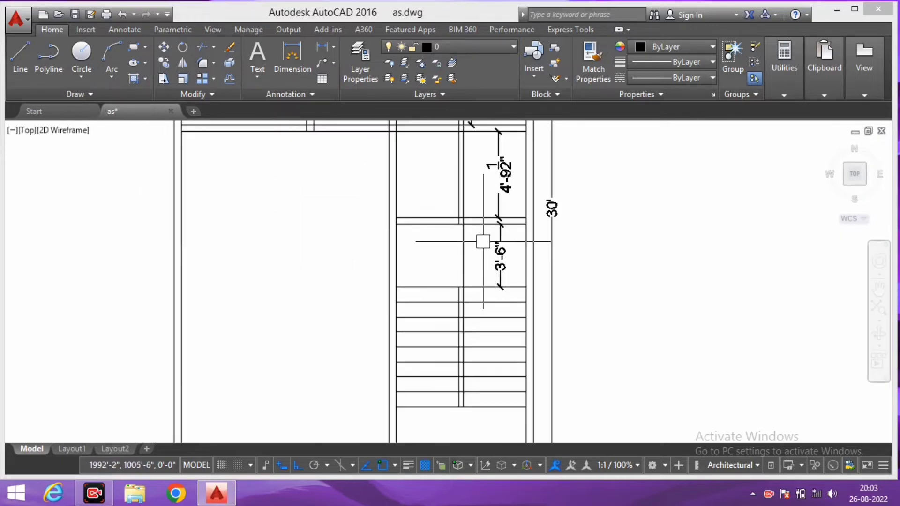
pyautogui.scroll(4, 482, 243)
pyautogui.scroll(-3, 459, 263)
pyautogui.scroll(-2, 442, 244)
pyautogui.scroll(2, 463, 198)
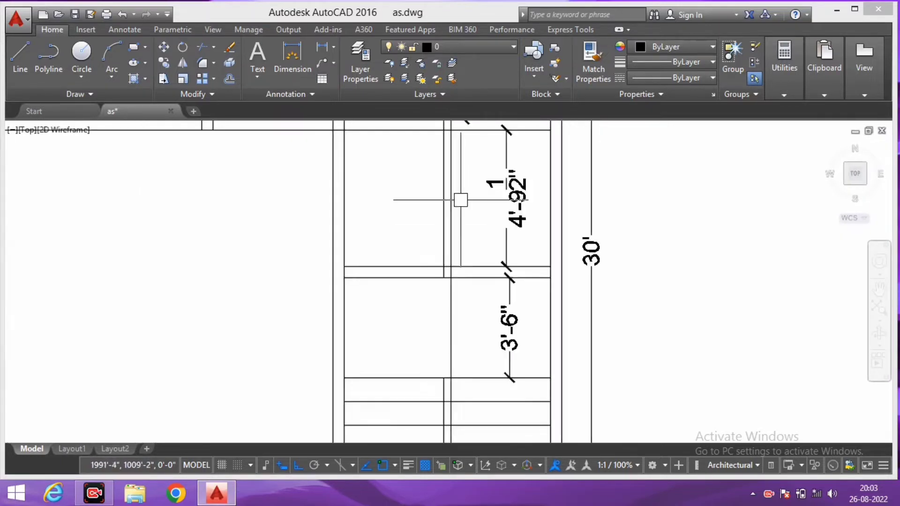
pyautogui.moveTo(462, 199); pyautogui.dragTo(466, 235, button='middle')
pyautogui.scroll(-2, 466, 217)
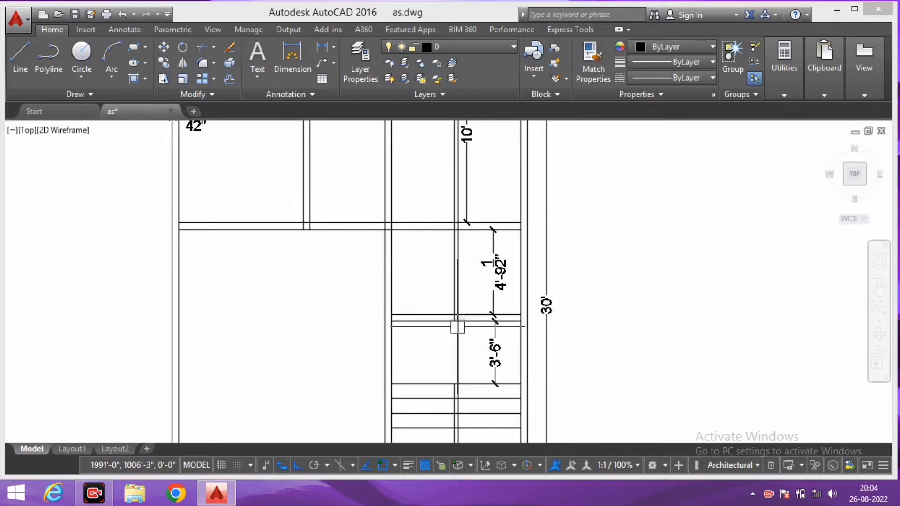
pyautogui.moveTo(457, 327); pyautogui.dragTo(471, 306, button='middle')
# Step: Using all lines as cutting edges, crossing-trim the middle-line pieces at the landing
pyautogui.press('Return')
pyautogui.scroll(5, 479, 282)
pyautogui.scroll(4, 491, 306)
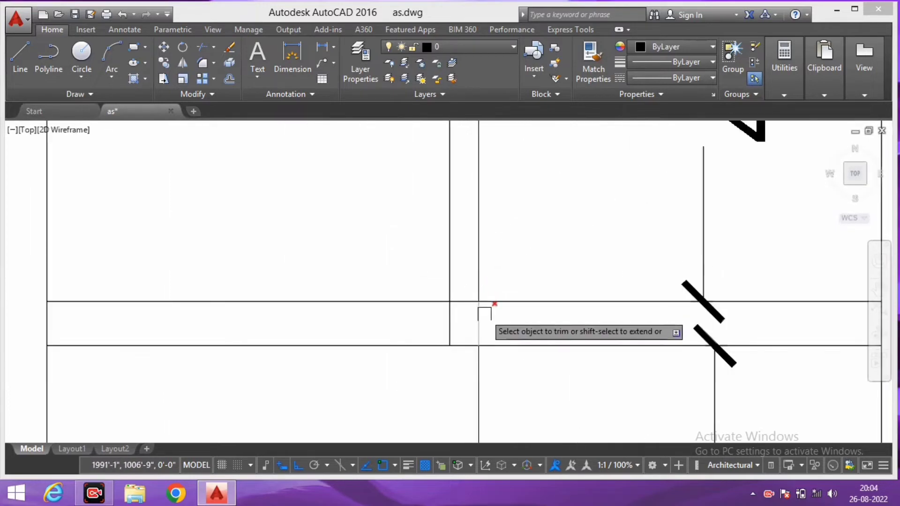
pyautogui.click(451, 302)
pyautogui.click(474, 257)
pyautogui.scroll(-3, 474, 257)
pyautogui.scroll(7, 476, 321)
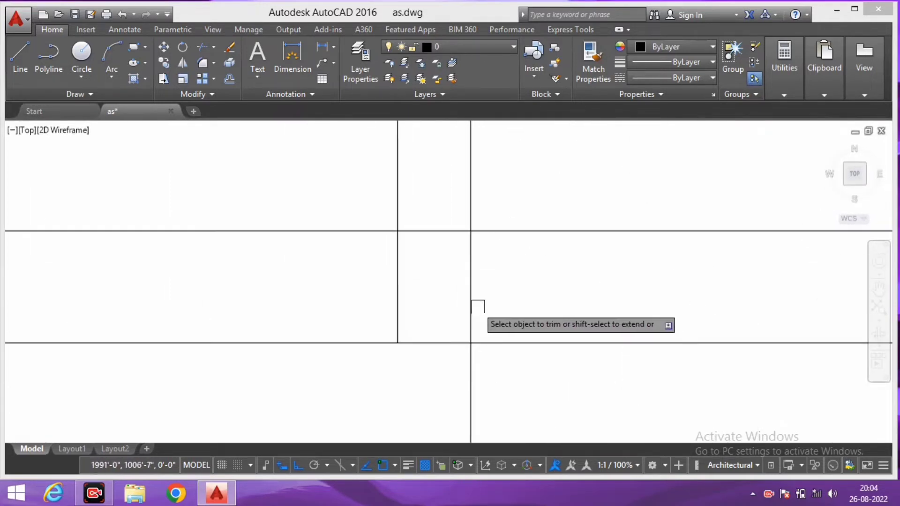
pyautogui.scroll(-6, 460, 285)
pyautogui.scroll(-4, 459, 285)
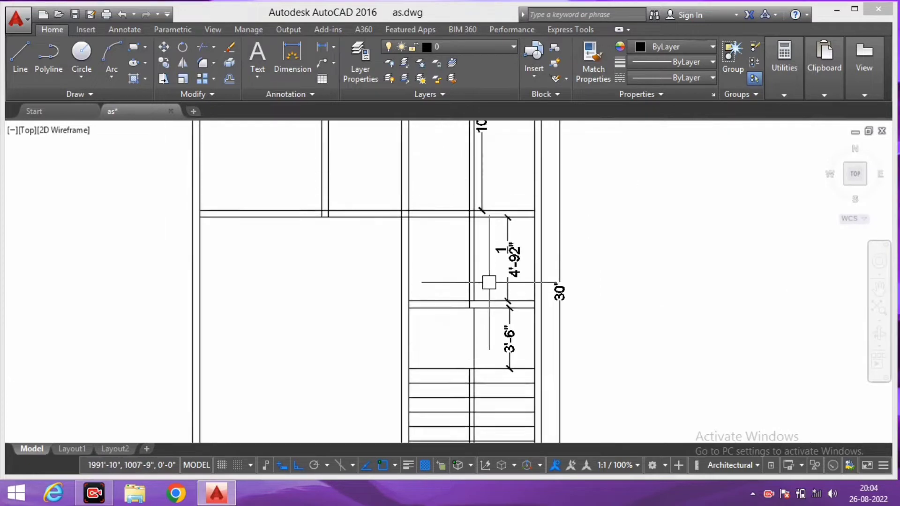
pyautogui.click(486, 279)
pyautogui.click(440, 269)
# Step: Trim away both pieces of the stray wall line above the stairwell
pyautogui.scroll(-5, 449, 265)
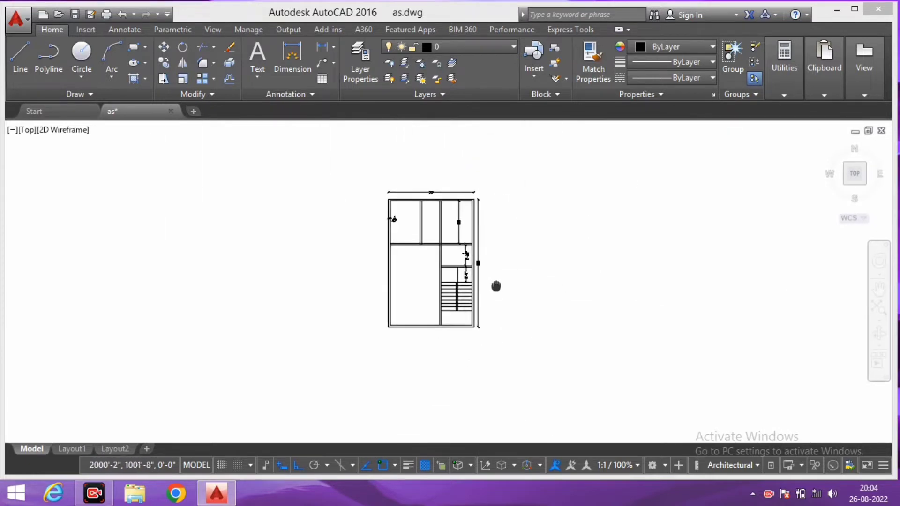
pyautogui.scroll(5, 495, 287)
pyautogui.scroll(-2, 436, 293)
pyautogui.moveTo(501, 234); pyautogui.dragTo(480, 254, button='middle')
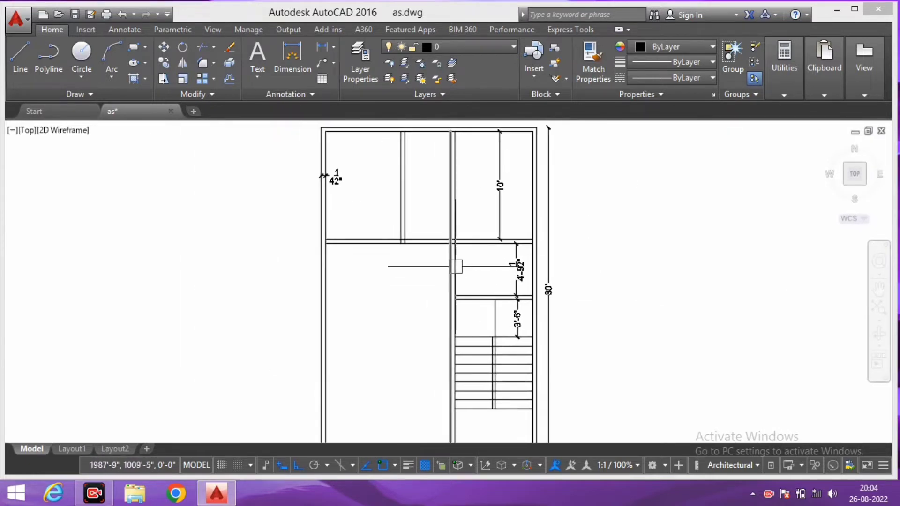
pyautogui.scroll(2, 395, 203)
pyautogui.scroll(-4, 431, 211)
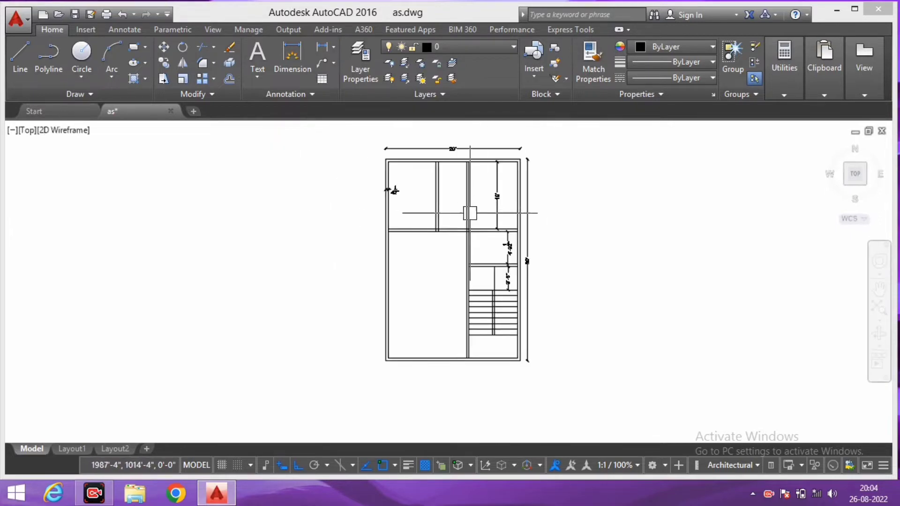
pyautogui.click(491, 209)
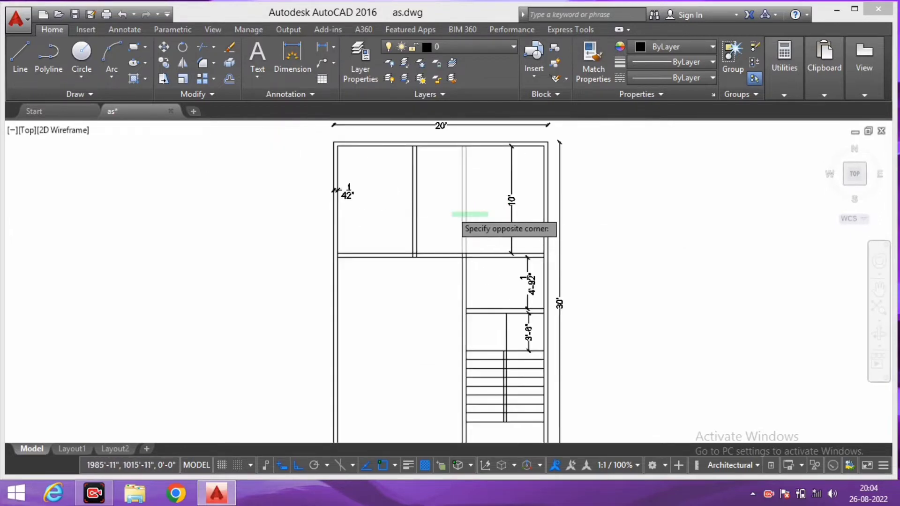
pyautogui.click(458, 210)
# Step: Pan and zoom around the floor plan to check the trimmed result
pyautogui.scroll(2, 471, 243)
pyautogui.scroll(-2, 423, 273)
pyautogui.scroll(2, 420, 249)
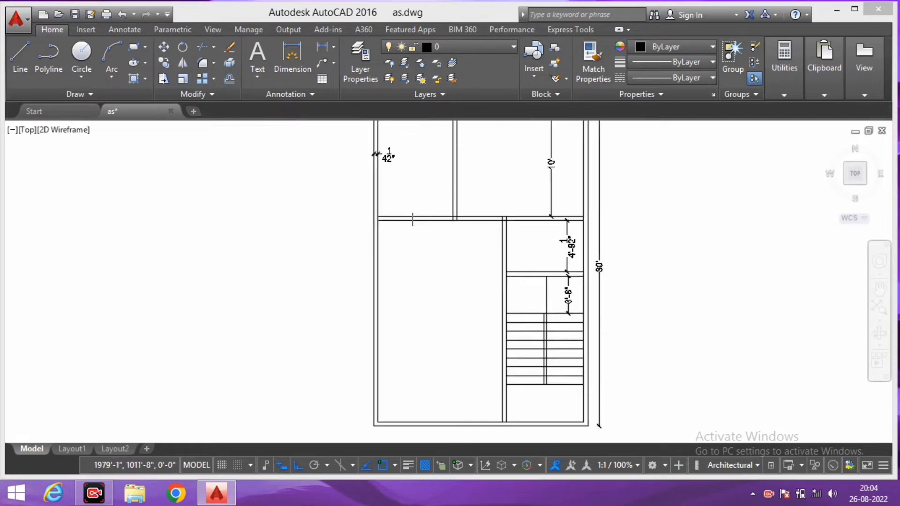
pyautogui.scroll(-2, 416, 240)
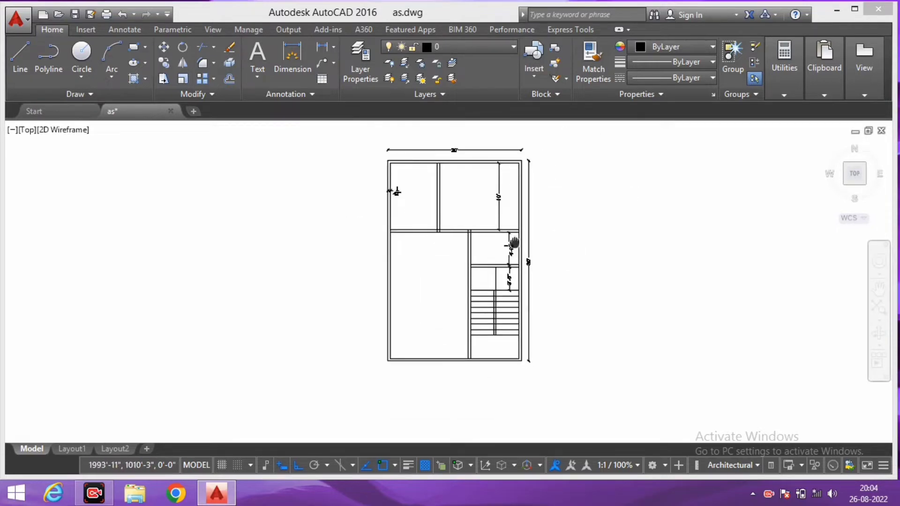
pyautogui.scroll(1, 534, 216)
pyautogui.scroll(-1, 519, 215)
pyautogui.moveTo(572, 238); pyautogui.dragTo(551, 202, button='middle')
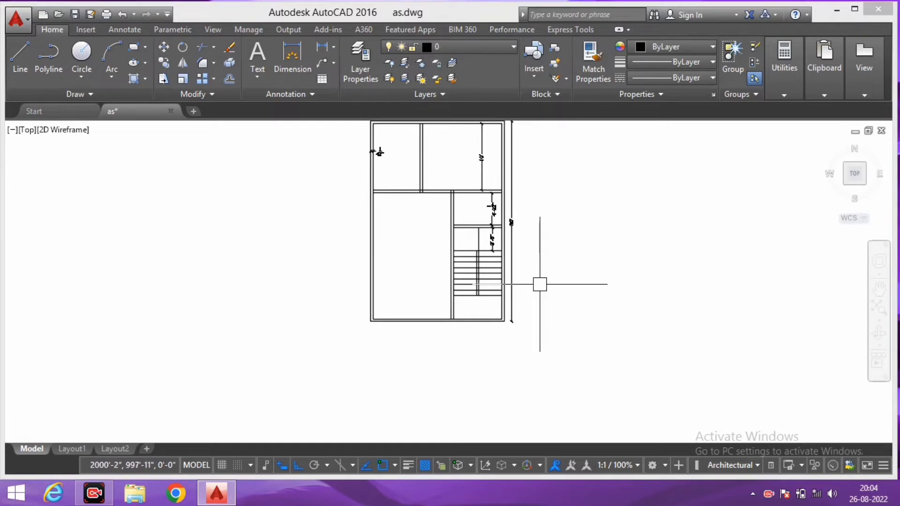
pyautogui.moveTo(417, 344); pyautogui.dragTo(412, 354, button='middle')
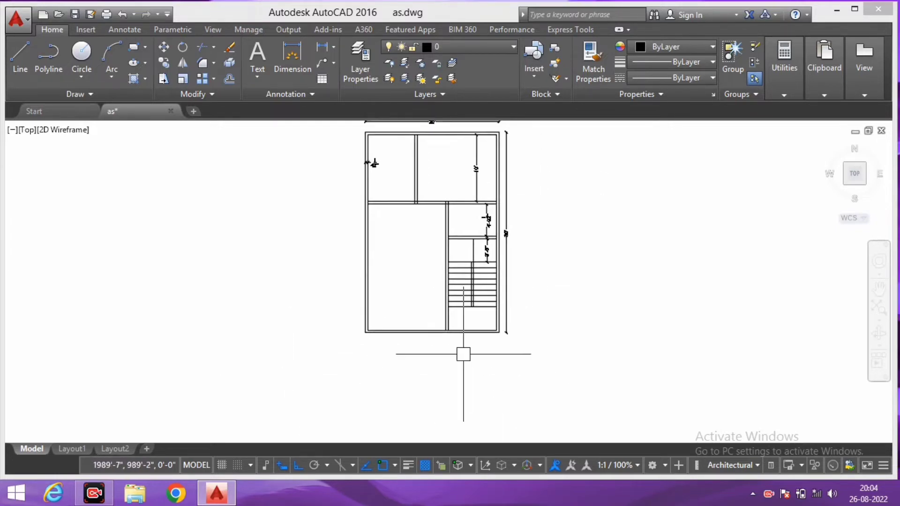
pyautogui.moveTo(490, 300); pyautogui.dragTo(484, 326, button='middle')
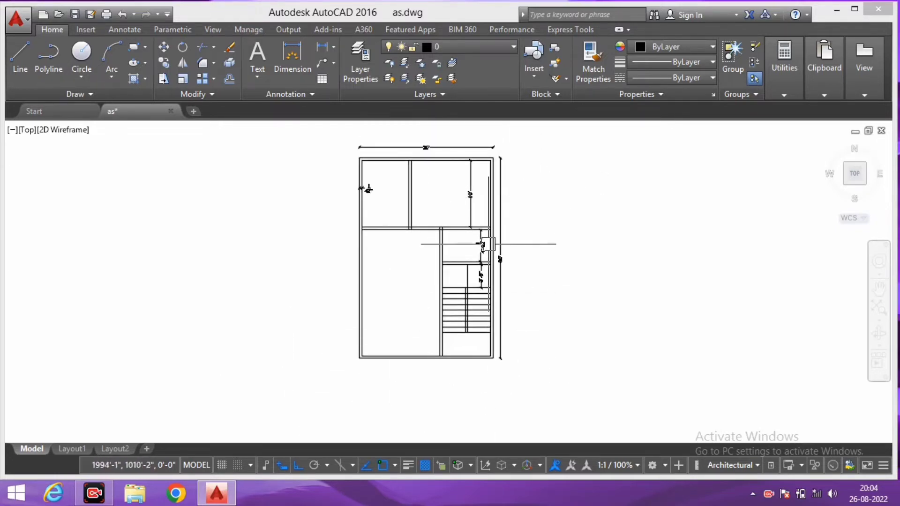
pyautogui.scroll(2, 488, 244)
pyautogui.scroll(-2, 547, 314)
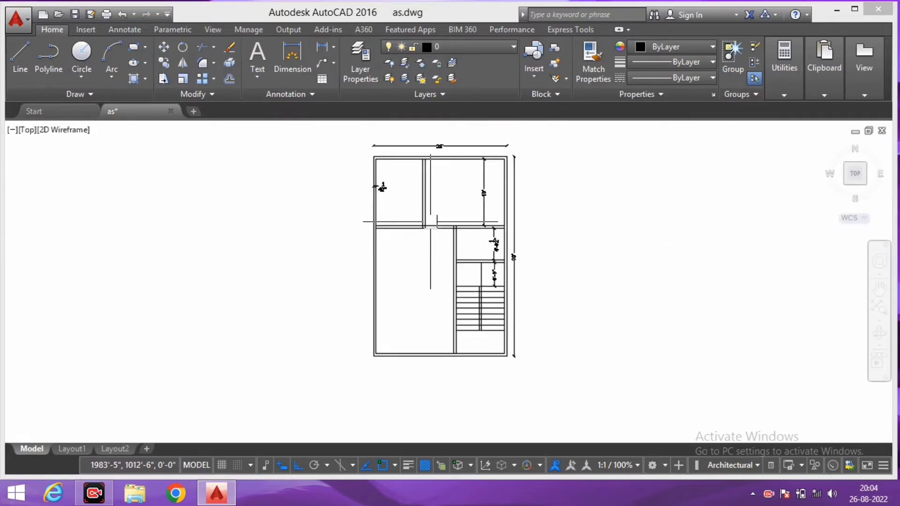
pyautogui.scroll(2, 405, 230)
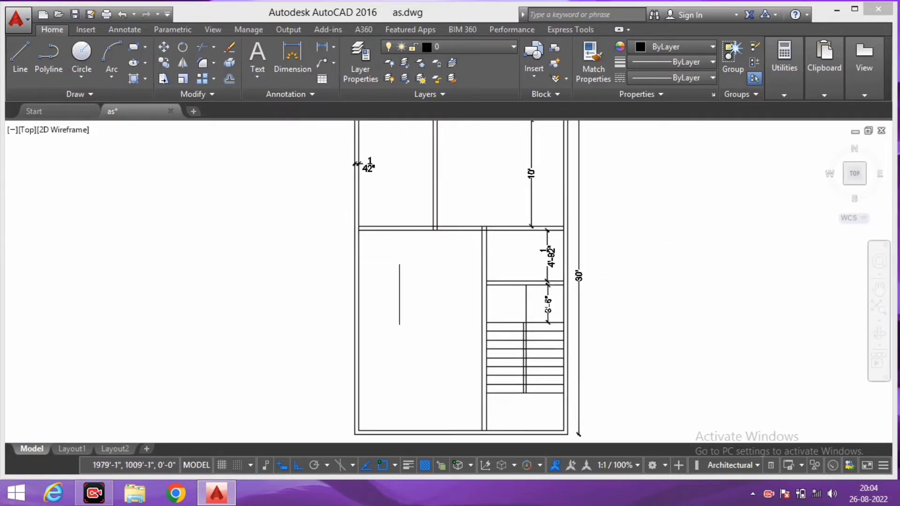
# Step: Offset the stair line 3'-6" above the stairs to form the landing's second wall line
pyautogui.write('o')
pyautogui.press('Return')
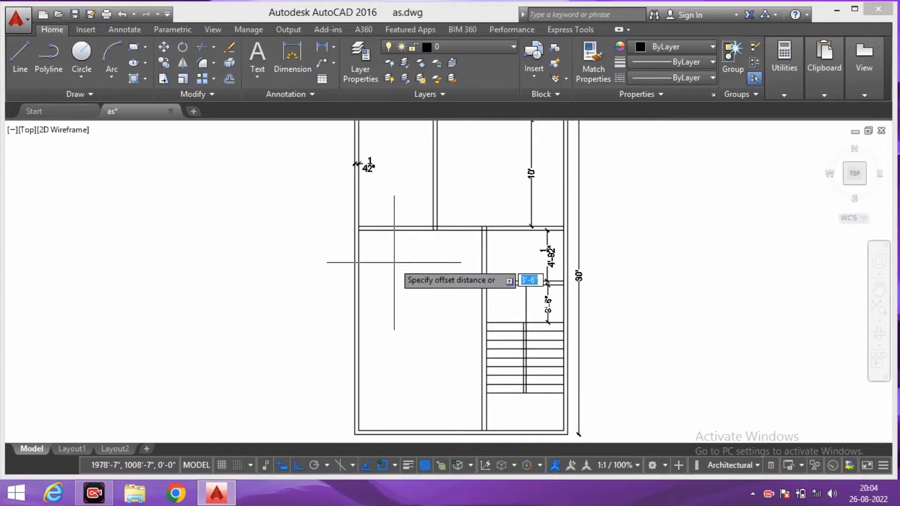
pyautogui.press('Return')
pyautogui.click(507, 324)
pyautogui.click(481, 305)
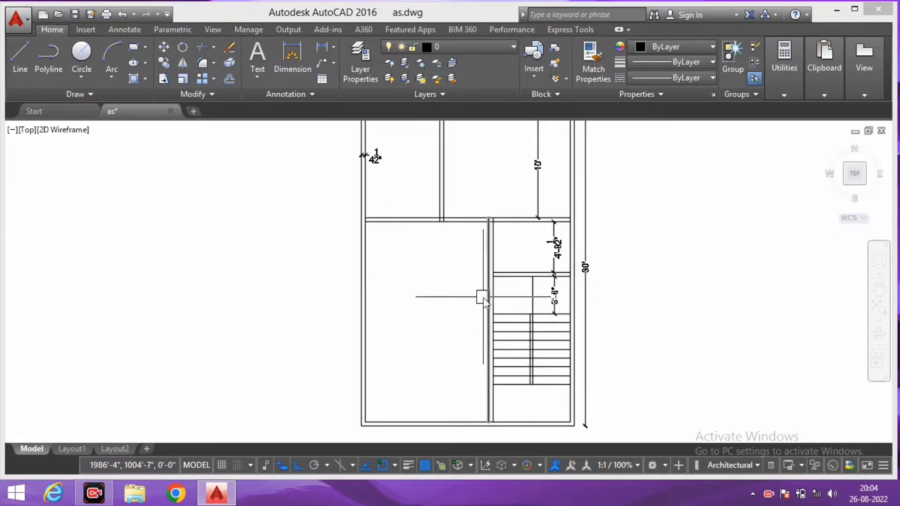
pyautogui.write('ex')
# Step: Extend the landing's wall lines across the large lower room
pyautogui.press('Return')
pyautogui.scroll(2, 520, 283)
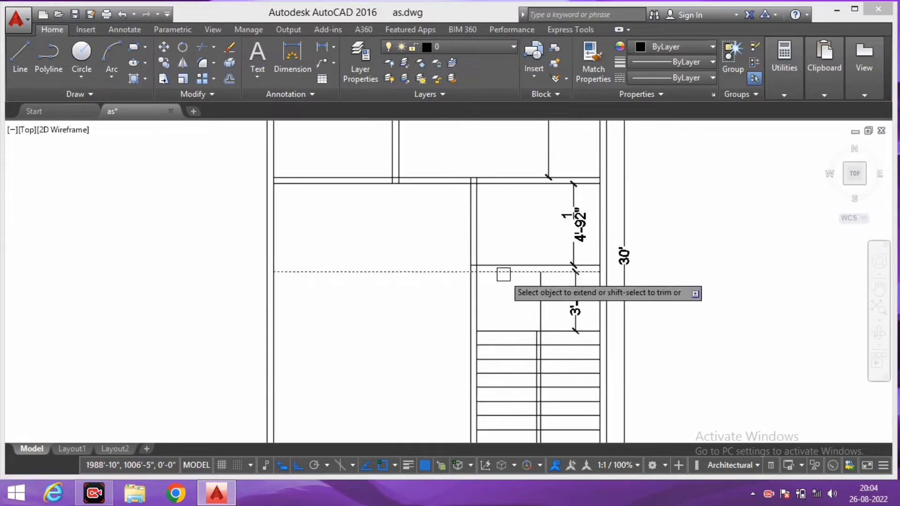
pyautogui.click(506, 300)
pyautogui.click(504, 232)
pyautogui.moveTo(301, 249); pyautogui.dragTo(370, 273, button='middle')
# Step: Offset the left inner wall line 3' into the middle room as a vertical line
pyautogui.write('o')
pyautogui.press('Return')
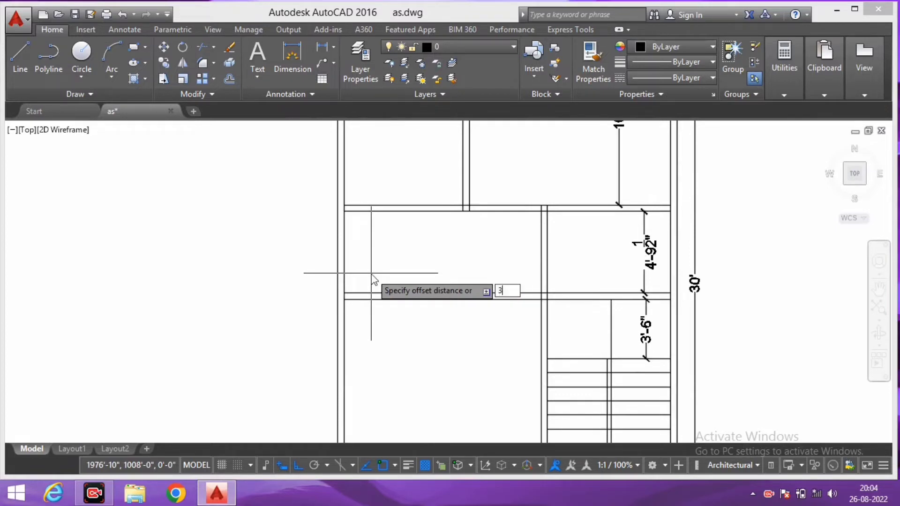
pyautogui.click(344, 255)
pyautogui.click(493, 243)
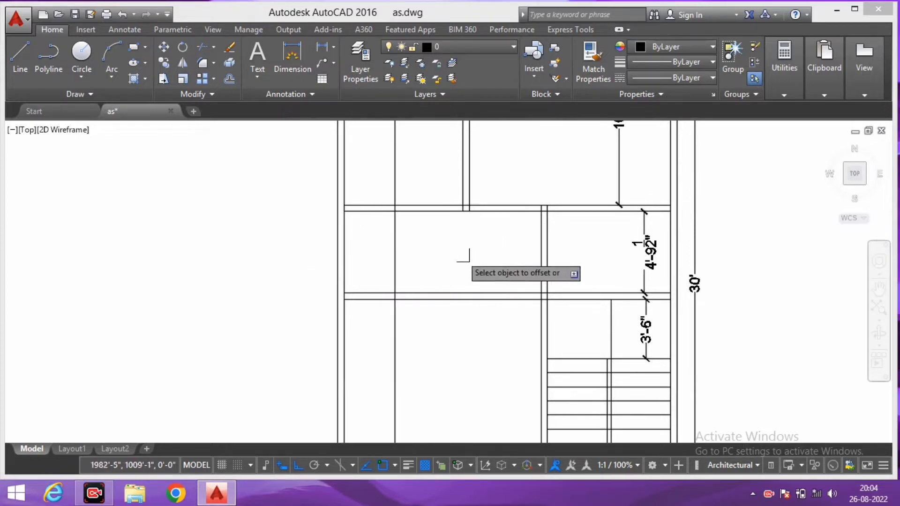
pyautogui.click(393, 249)
# Step: Move the new partition line 1' to the right
pyautogui.write('m')
pyautogui.press('Return')
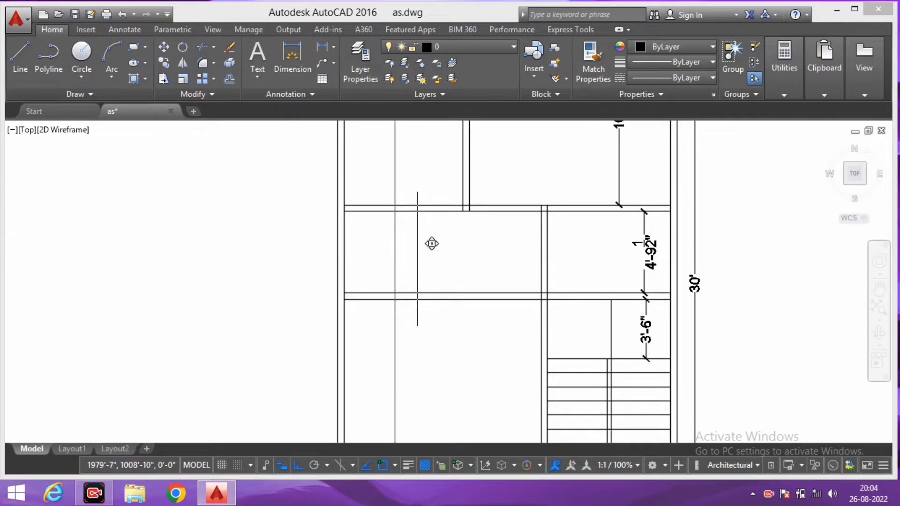
pyautogui.click(419, 256)
pyautogui.write('1')
pyautogui.press('Return')
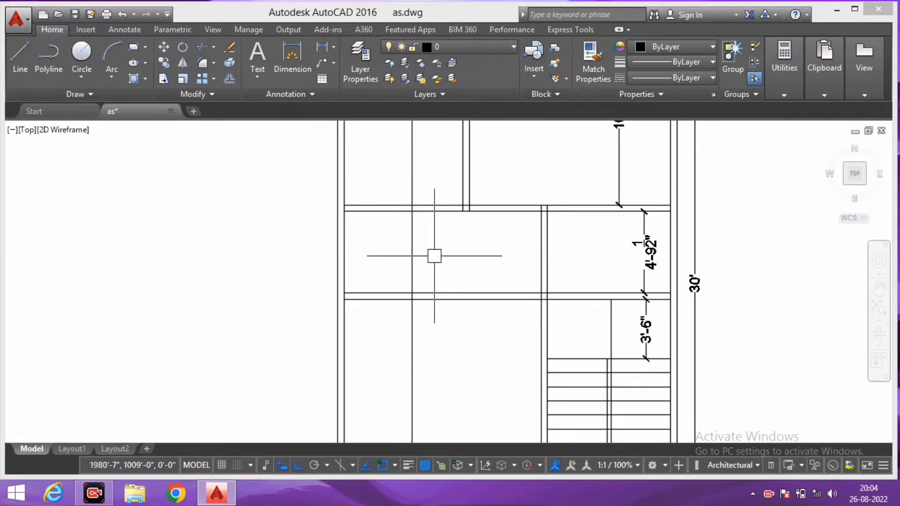
# Step: Erase the extra lines using a crossing window
pyautogui.moveTo(411, 233); pyautogui.dragTo(415, 243, button='middle')
pyautogui.write('e')
pyautogui.press('Return')
pyautogui.click(432, 180)
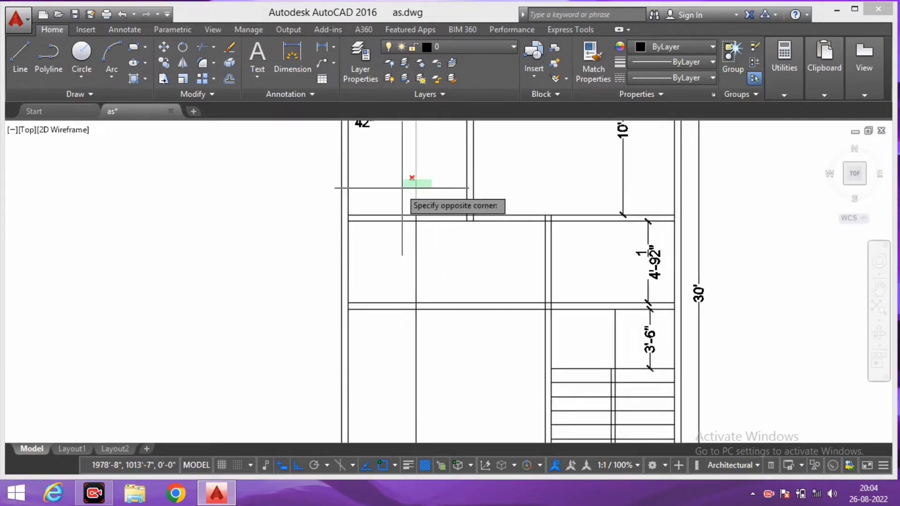
pyautogui.click(402, 187)
pyautogui.press('Return')
# Step: Trim the short segment between the horizontal walls at the partition
pyautogui.write('tr')
pyautogui.press('Return')
pyautogui.press('Return')
pyautogui.scroll(2, 436, 302)
pyautogui.scroll(1, 435, 275)
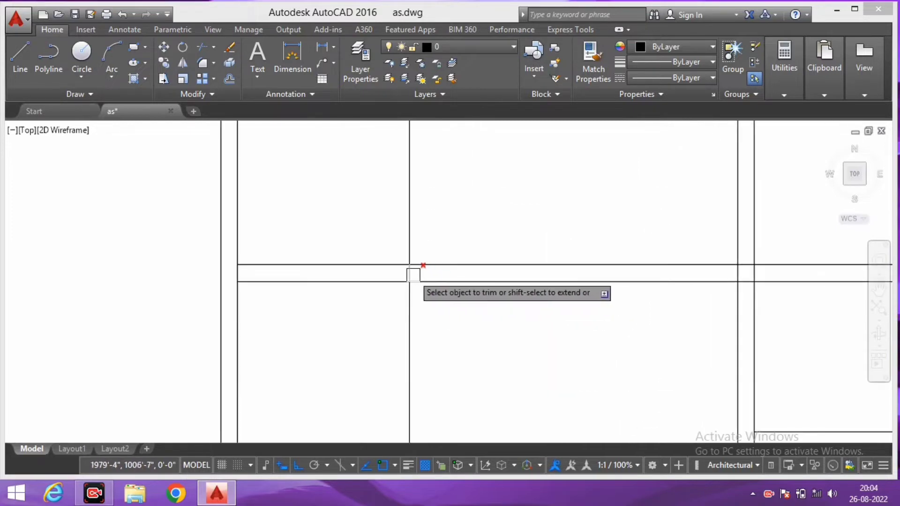
pyautogui.click(413, 275)
pyautogui.press('Return')
pyautogui.click(410, 318)
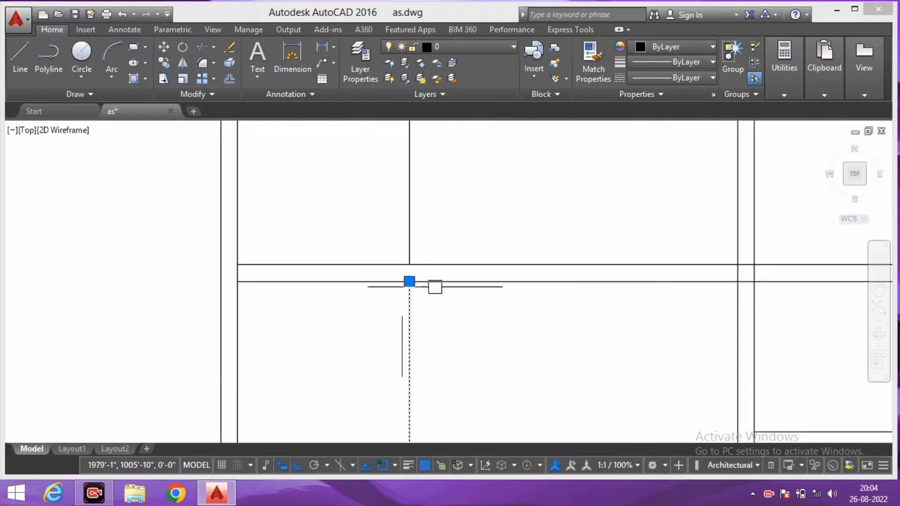
pyautogui.scroll(-5, 435, 287)
pyautogui.scroll(3, 438, 237)
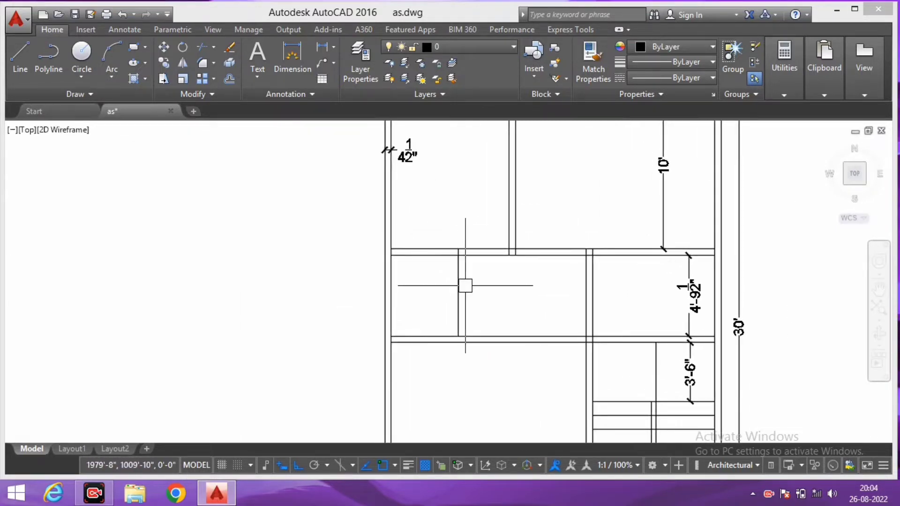
pyautogui.scroll(2, 483, 272)
pyautogui.scroll(-2, 488, 277)
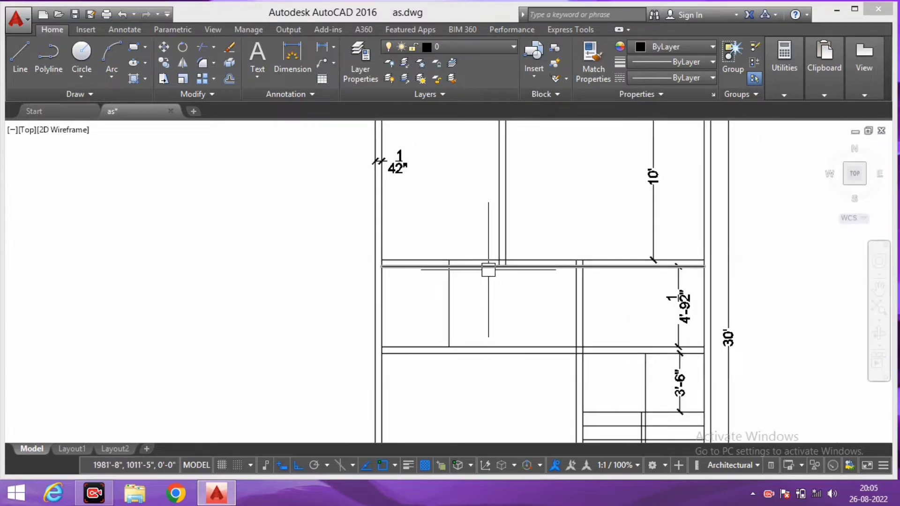
pyautogui.scroll(2, 462, 201)
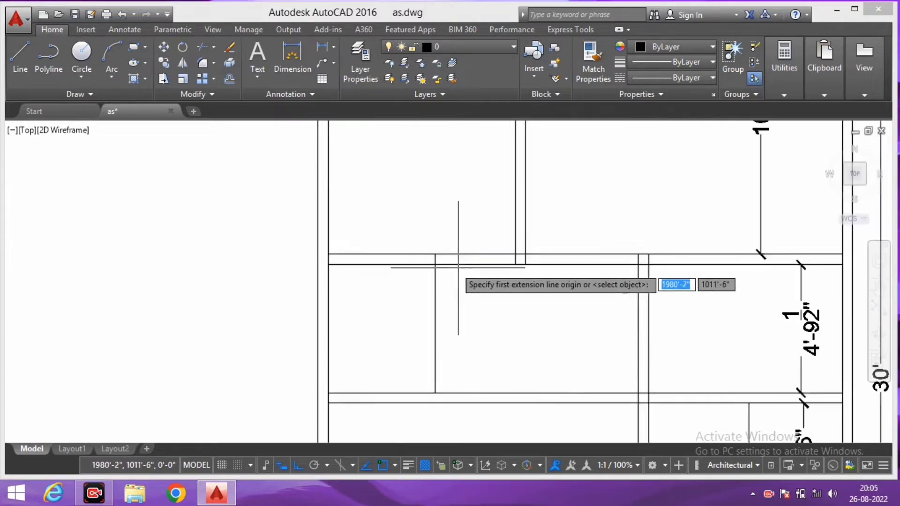
# Step: Add a linear dimension across the bay beside the partition
pyautogui.click(435, 254)
pyautogui.click(516, 254)
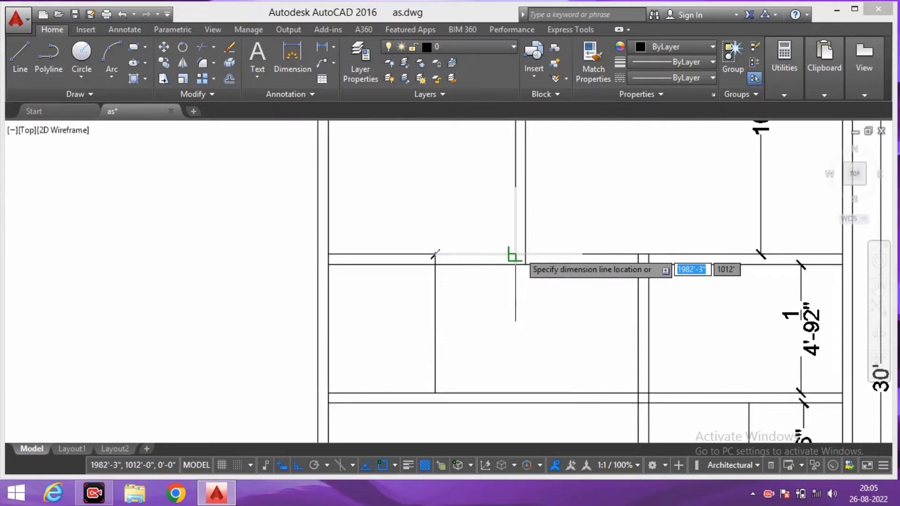
pyautogui.click(519, 245)
pyautogui.scroll(-5, 463, 274)
pyautogui.scroll(3, 461, 263)
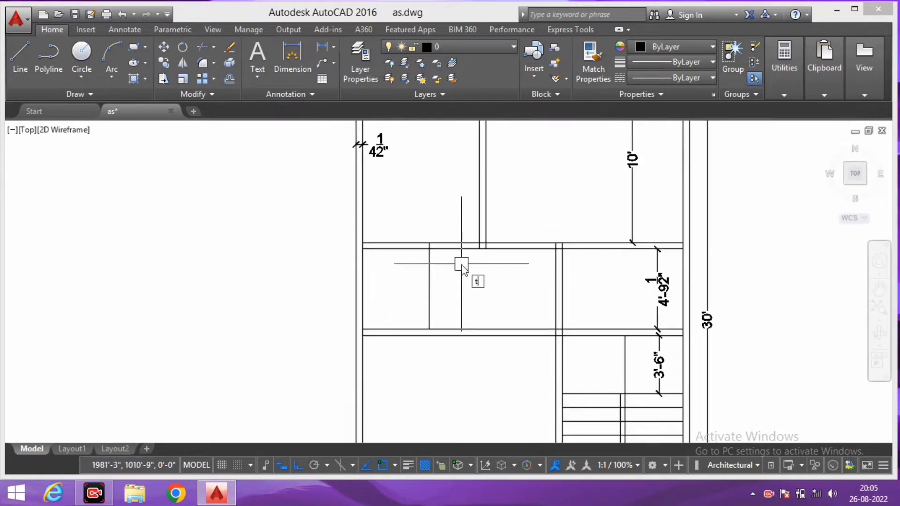
pyautogui.write('r')
pyautogui.press('Return')
pyautogui.press('Return')
pyautogui.scroll(2, 464, 260)
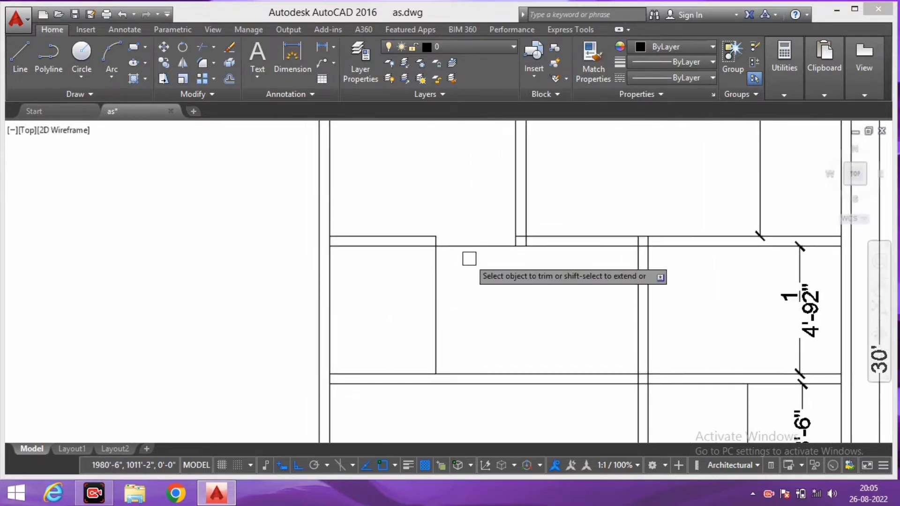
pyautogui.scroll(-3, 469, 259)
# Step: Draw two corner-to-corner diagonals forming an X across the square bay
pyautogui.press('Escape')
pyautogui.scroll(3, 428, 314)
pyautogui.scroll(1, 445, 333)
pyautogui.write('l')
pyautogui.press('Return')
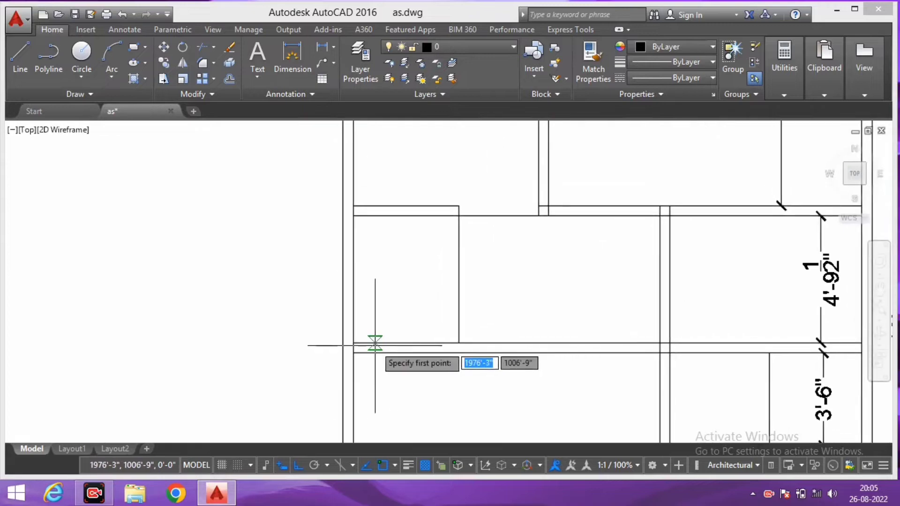
pyautogui.click(354, 343)
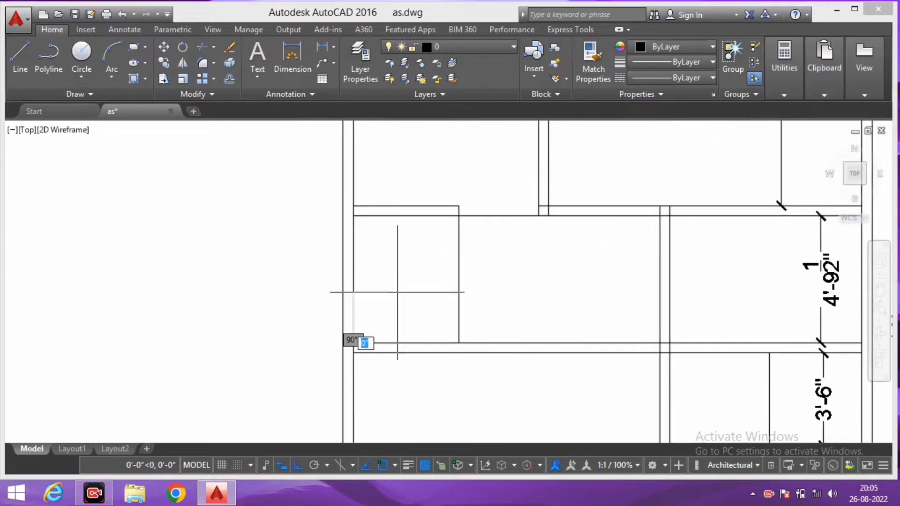
pyautogui.click(458, 216)
pyautogui.press('Return')
pyautogui.press('Return')
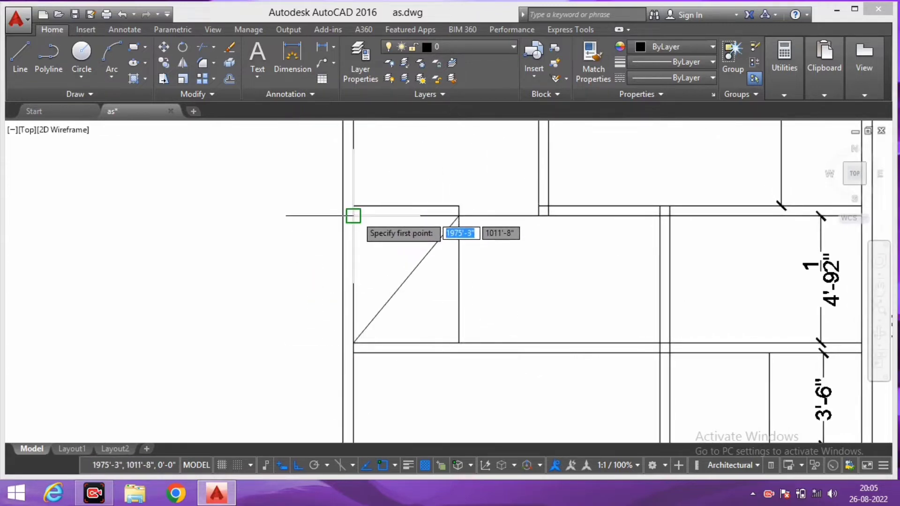
pyautogui.click(353, 216)
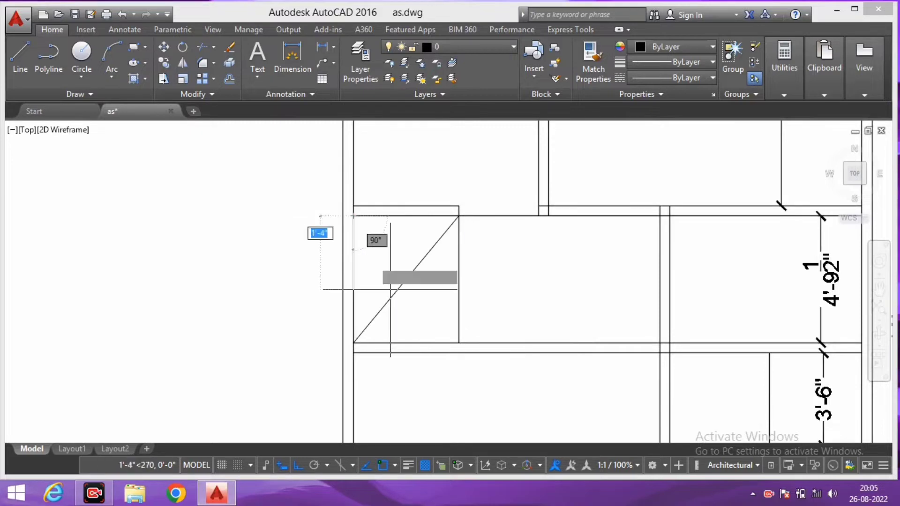
pyautogui.click(459, 343)
# Step: Begin a trim using all lines as cutting edges around the shaft box
pyautogui.scroll(-2, 458, 335)
pyautogui.scroll(2, 432, 235)
pyautogui.moveTo(433, 235)
pyautogui.mouseDown(button='middle')
pyautogui.moveTo(420, 246)
pyautogui.moveTo(441, 265)
pyautogui.moveTo(443, 288)
pyautogui.mouseUp(button='middle')
pyautogui.scroll(2, 426, 257)
pyautogui.scroll(-2, 434, 281)
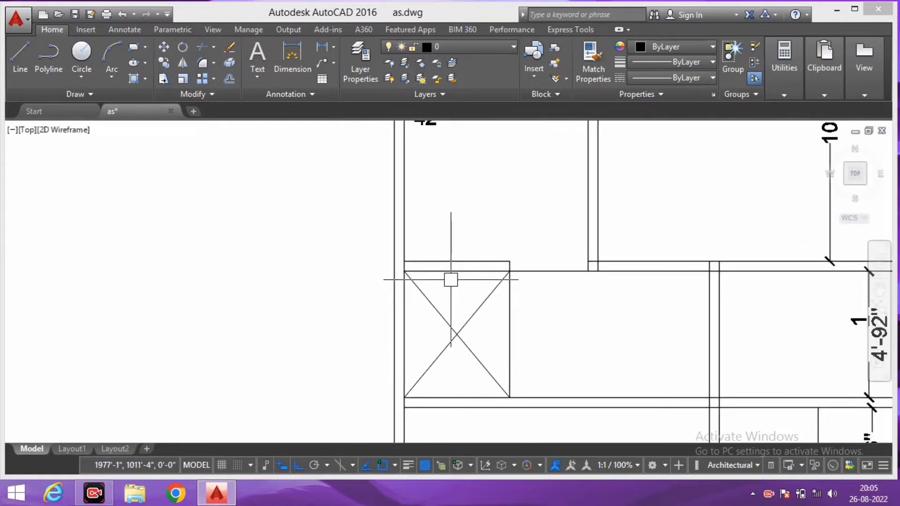
pyautogui.write('r')
pyautogui.press('Return')
pyautogui.click(451, 280)
pyautogui.press('Return')
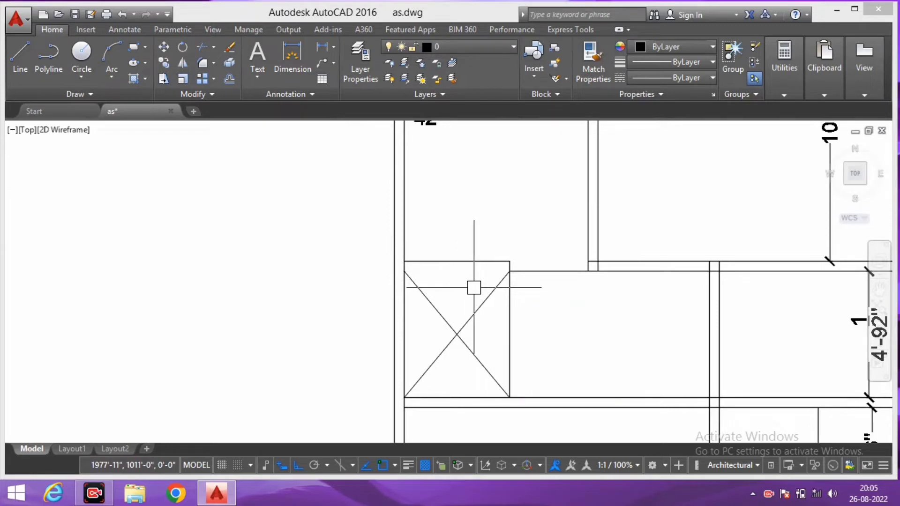
# Step: Draw thin rectangles along the shaft box's top edge and adjust a corner
pyautogui.write('e')
pyautogui.press('Return')
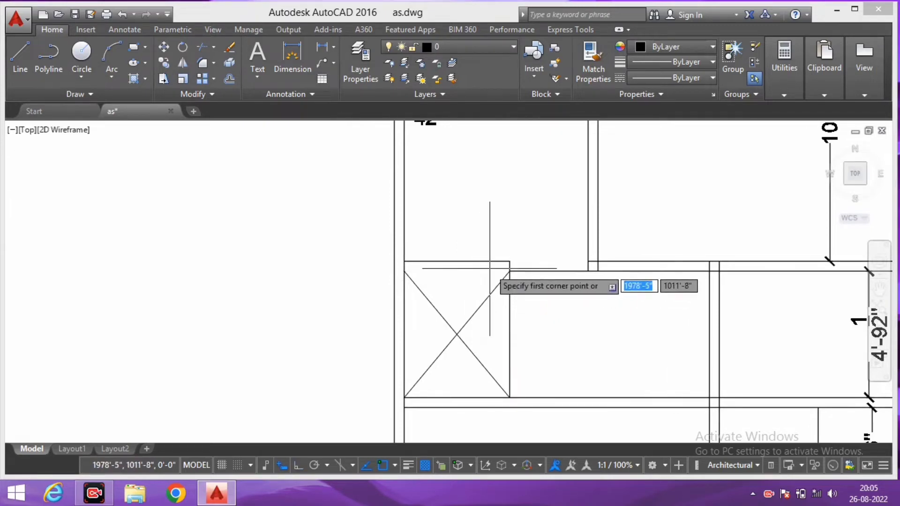
pyautogui.scroll(2, 413, 261)
pyautogui.scroll(2, 394, 262)
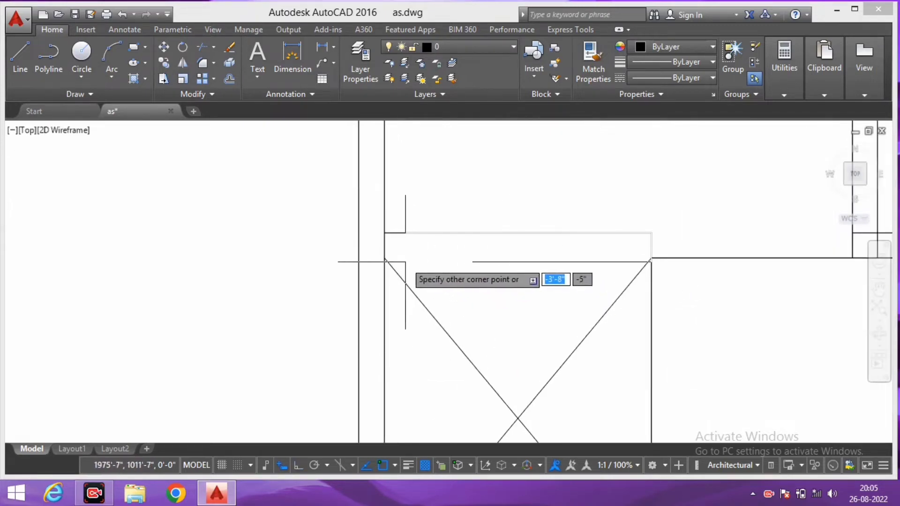
pyautogui.click(386, 233)
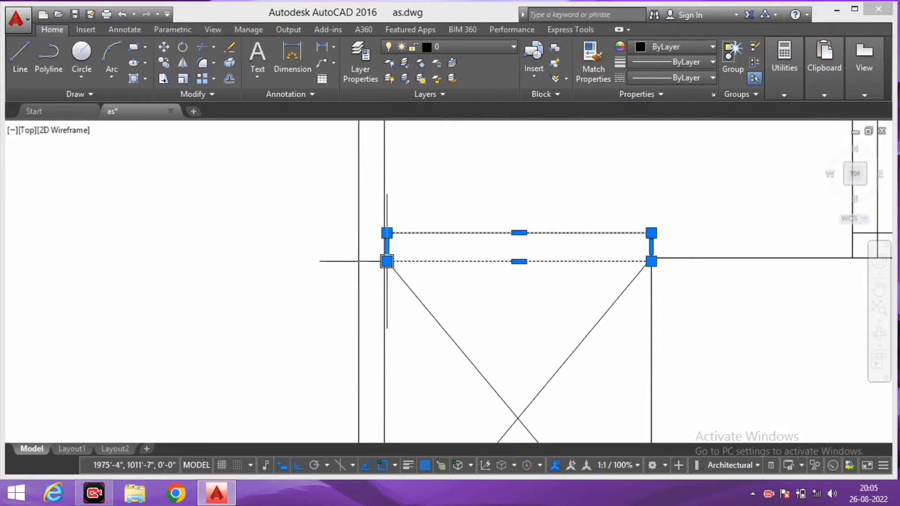
pyautogui.scroll(6, 387, 261)
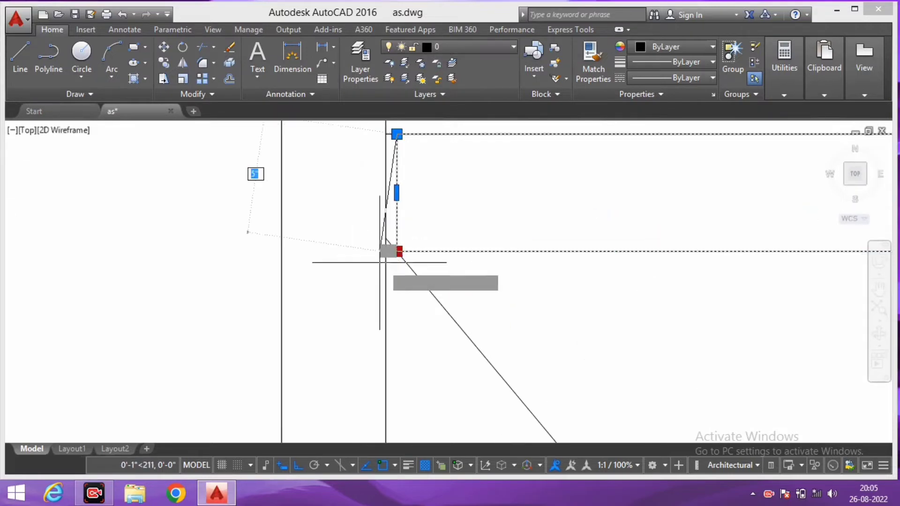
pyautogui.click(393, 246)
pyautogui.scroll(-4, 394, 246)
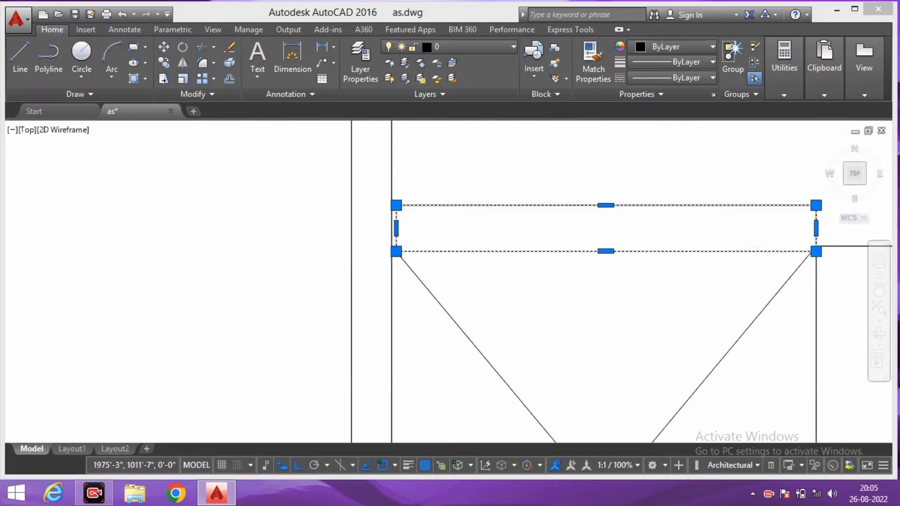
pyautogui.scroll(-4, 453, 263)
pyautogui.write('re')
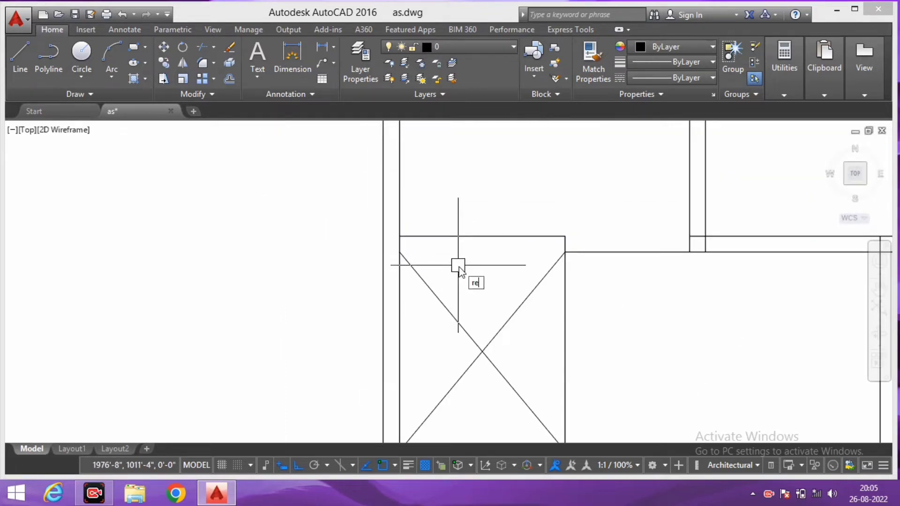
pyautogui.press('Return')
pyautogui.click(564, 236)
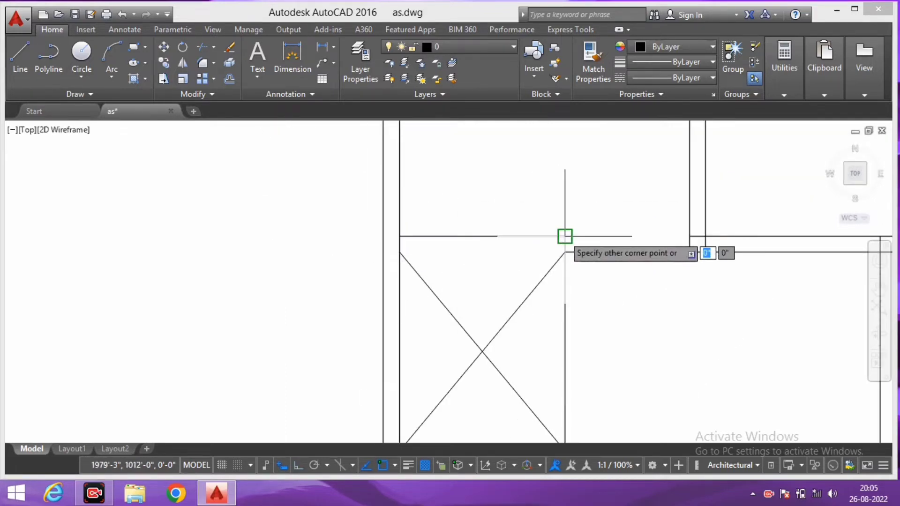
pyautogui.click(400, 252)
pyautogui.moveTo(475, 266); pyautogui.dragTo(466, 271, button='middle')
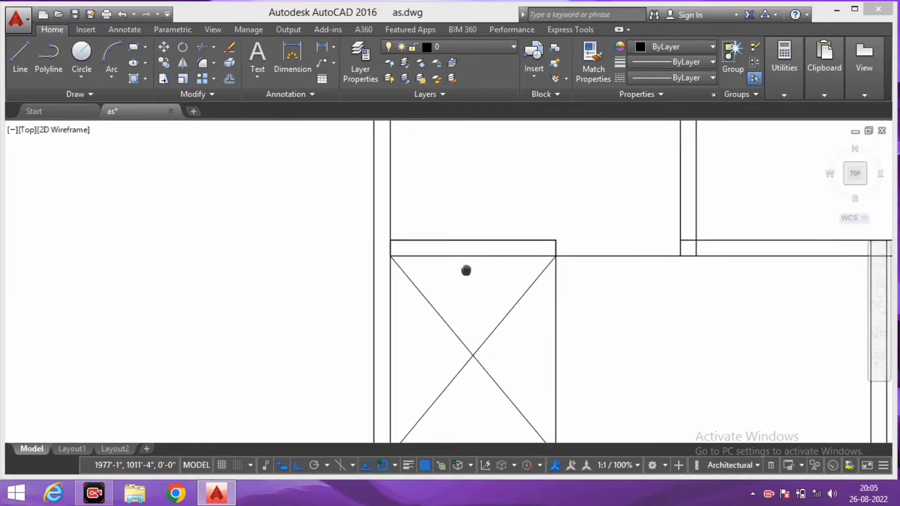
# Step: Draw a line from the strip's edge midpoint to its left edge
pyautogui.write('l')
pyautogui.press('Return')
pyautogui.scroll(2, 562, 246)
pyautogui.click(566, 244)
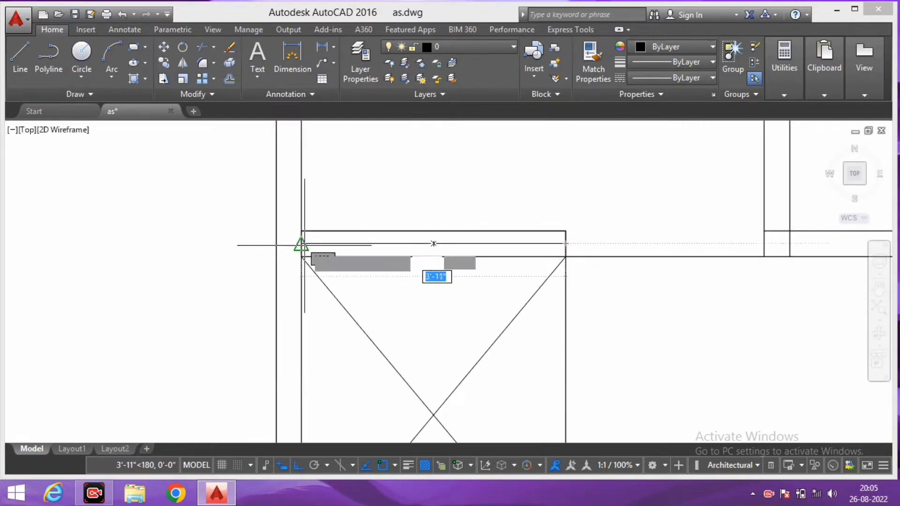
pyautogui.click(301, 243)
pyautogui.press('Return')
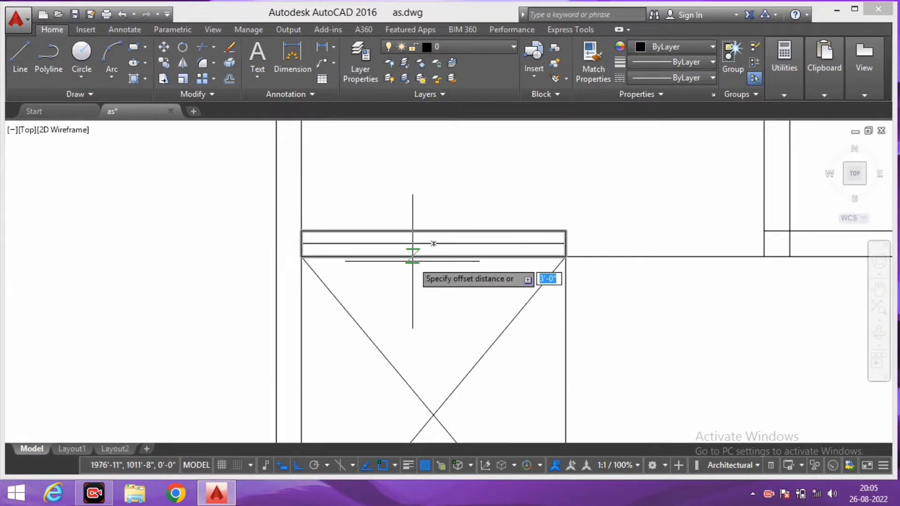
# Step: Offset the middle strip line to add parallel lines within the strip
pyautogui.scroll(2, 411, 257)
pyautogui.click(422, 239)
pyautogui.click(420, 183)
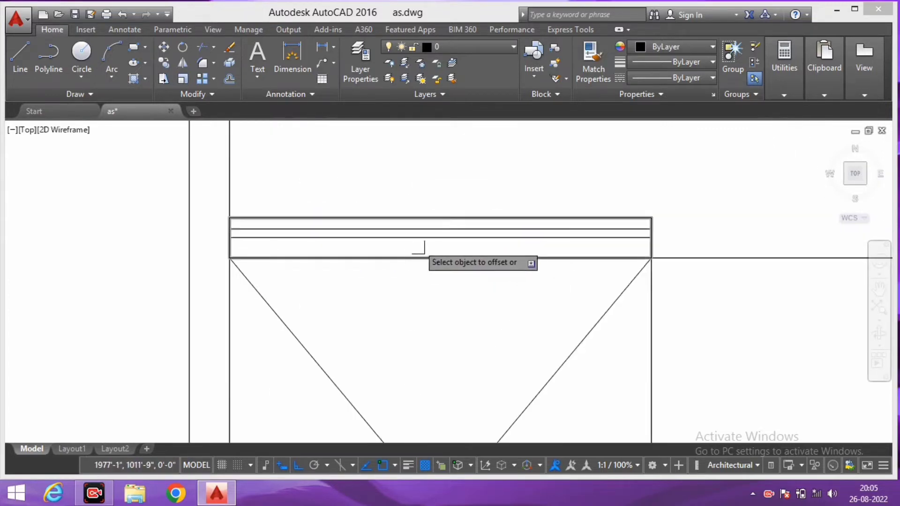
pyautogui.click(419, 239)
pyautogui.moveTo(417, 249)
pyautogui.mouseDown(button='middle')
pyautogui.moveTo(440, 220)
pyautogui.moveTo(413, 220)
pyautogui.moveTo(446, 322)
pyautogui.mouseUp(button='middle')
pyautogui.scroll(-2, 468, 255)
# Step: Offset the right wall line by 5 to mark the window jamb
pyautogui.scroll(2, 464, 241)
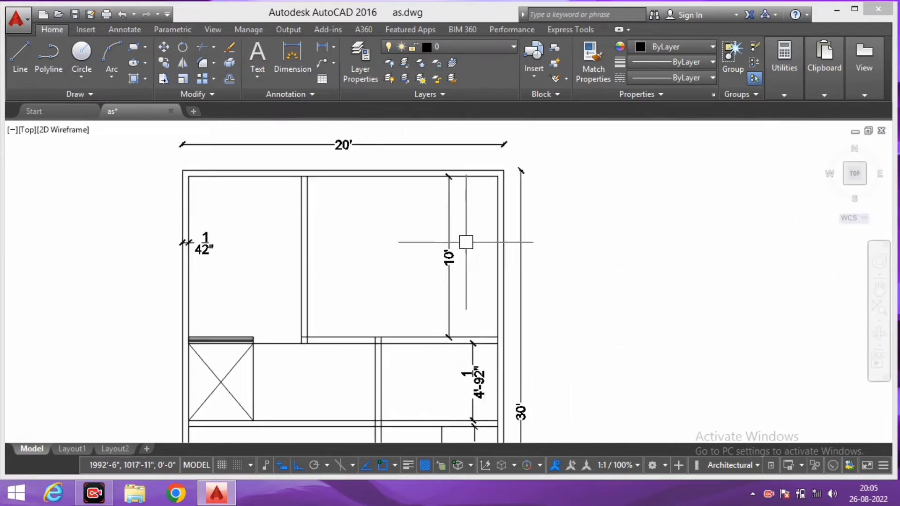
pyautogui.scroll(-2, 546, 301)
pyautogui.scroll(2, 546, 300)
pyautogui.scroll(2, 492, 246)
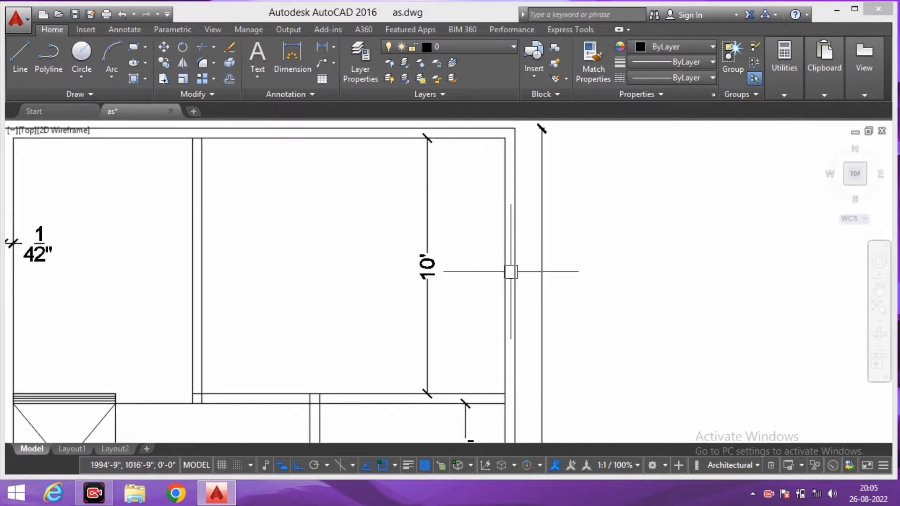
pyautogui.press('l')
pyautogui.press('Return')
pyautogui.moveTo(494, 211); pyautogui.dragTo(504, 221, button='middle')
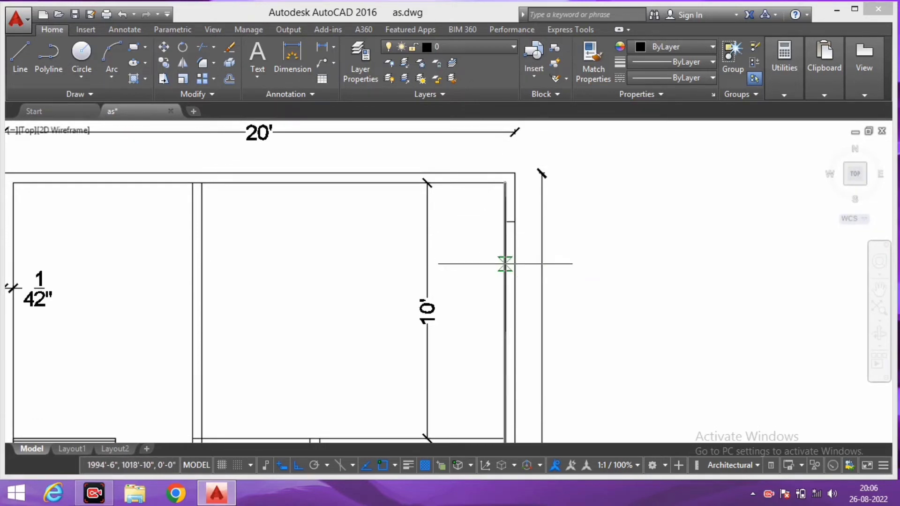
pyautogui.write('5')
pyautogui.press('Return')
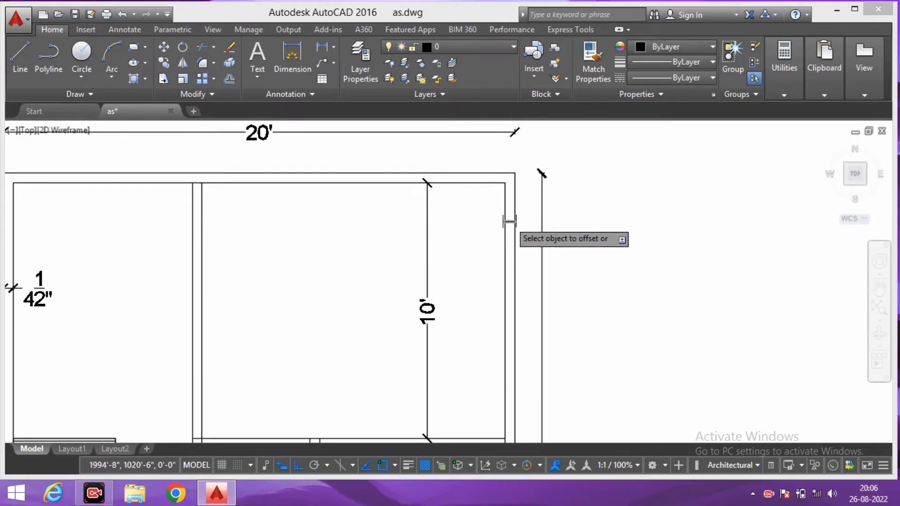
pyautogui.click(506, 269)
# Step: Trim the inner wall line between the jambs to open the window
pyautogui.scroll(-2, 519, 322)
pyautogui.scroll(1, 519, 284)
pyautogui.scroll(1, 518, 285)
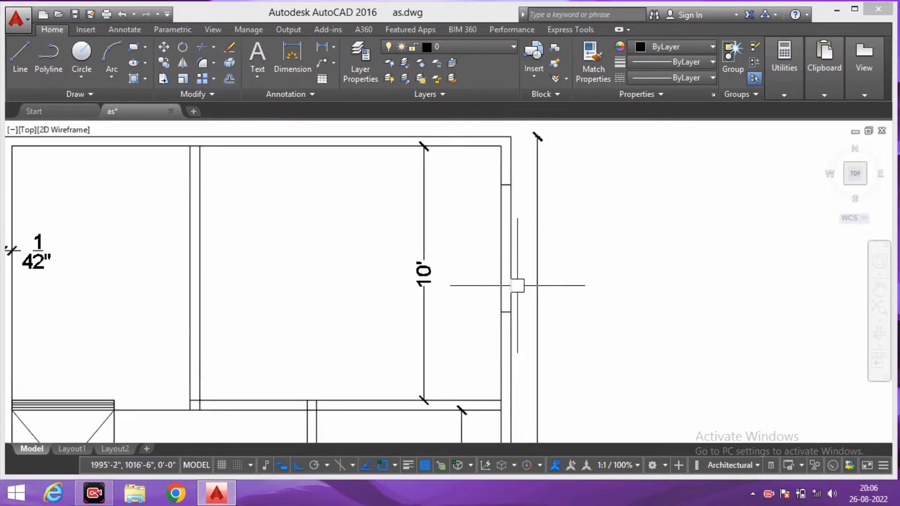
pyautogui.write('RE')
pyautogui.press('Return')
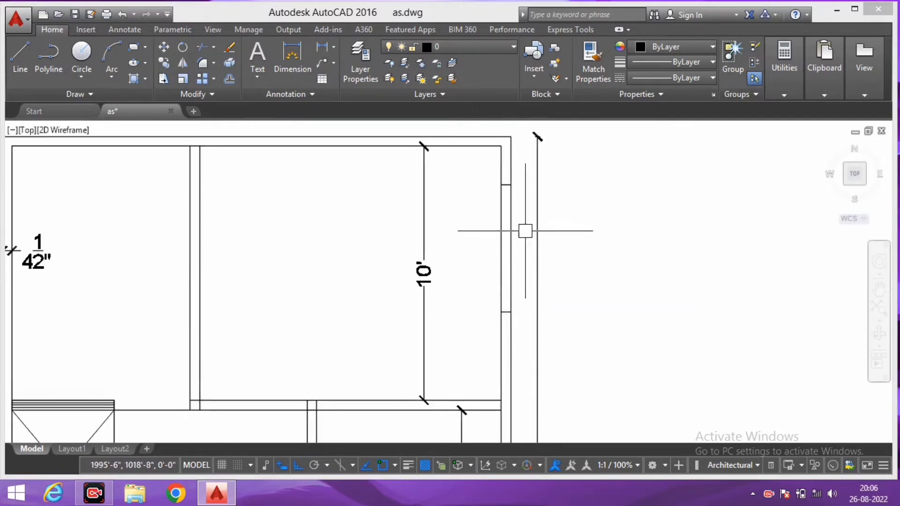
pyautogui.write('TR')
pyautogui.press('Return')
pyautogui.click(527, 234)
pyautogui.click(500, 258)
pyautogui.write('rec')
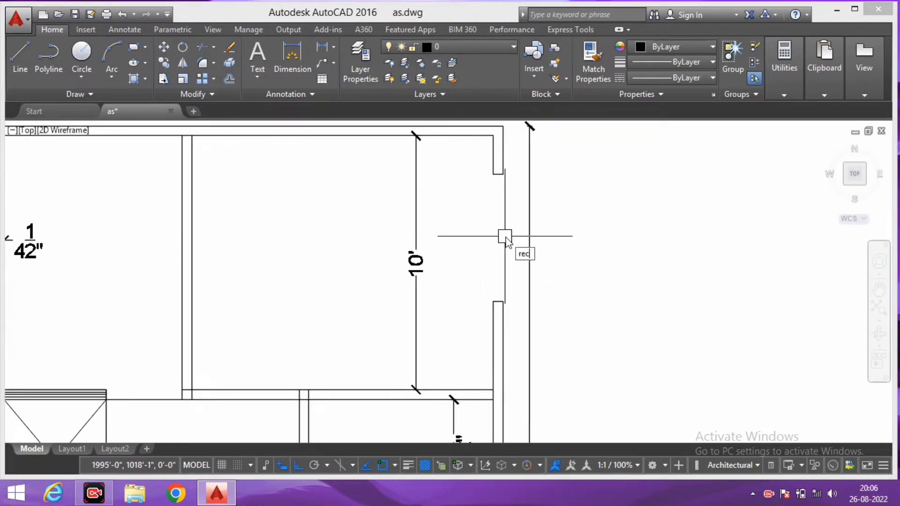
# Step: Draw the narrow window rectangle and a window line inside the opening
pyautogui.press('Return')
pyautogui.click(493, 174)
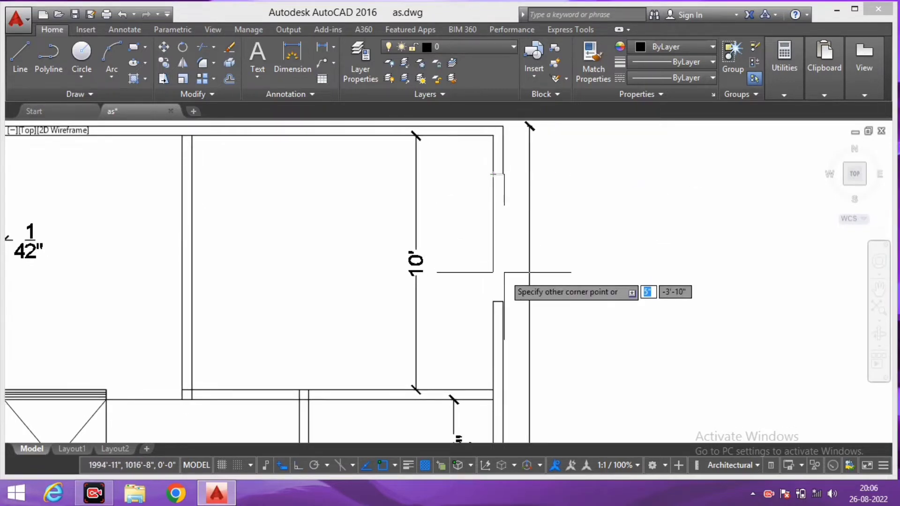
pyautogui.click(504, 303)
pyautogui.write('l')
pyautogui.press('Return')
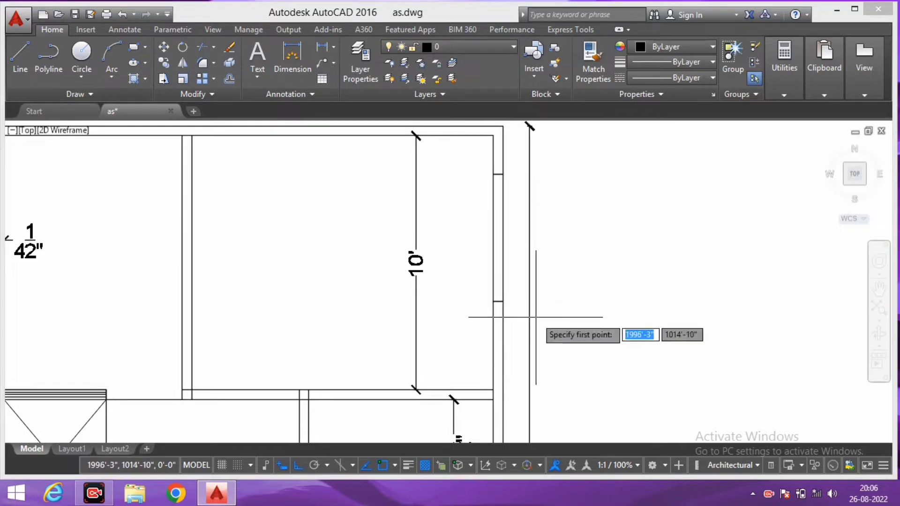
pyautogui.scroll(2, 492, 303)
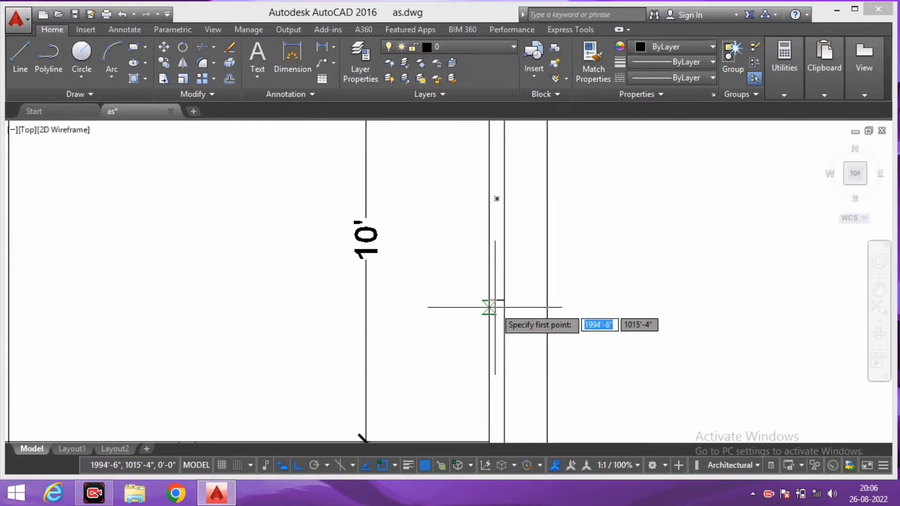
pyautogui.click(499, 300)
pyautogui.moveTo(485, 169); pyautogui.dragTo(483, 291, button='middle')
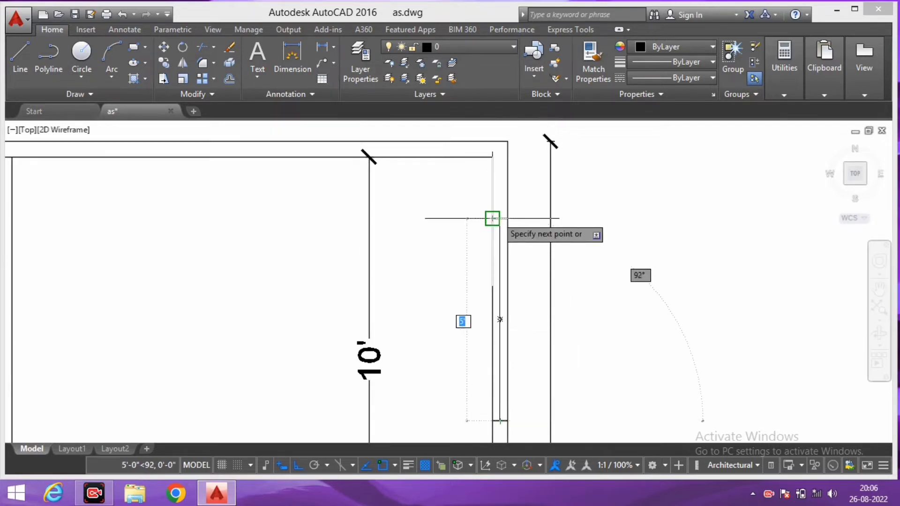
pyautogui.click(500, 218)
pyautogui.scroll(-2, 498, 277)
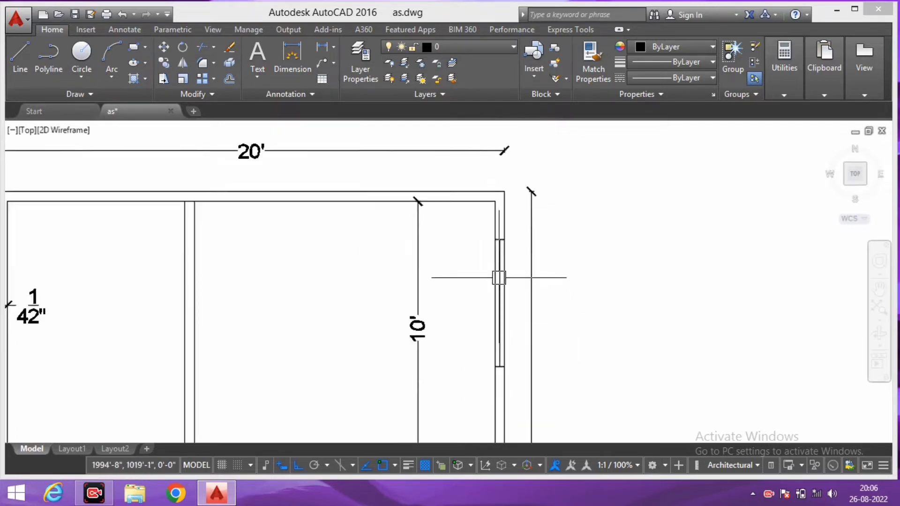
pyautogui.scroll(-2, 498, 277)
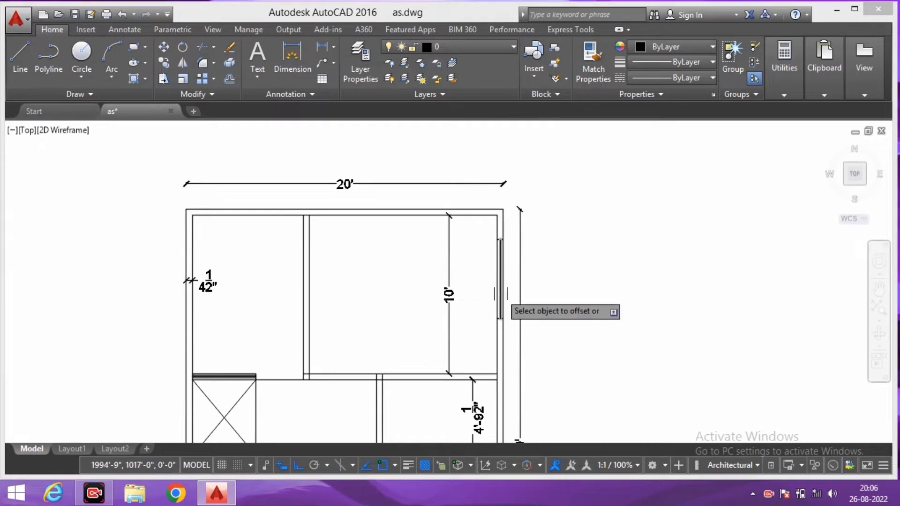
# Step: Draw a jamb line across the right outer wall for the second window
pyautogui.scroll(5, 501, 294)
pyautogui.click(499, 276)
pyautogui.scroll(2, 492, 263)
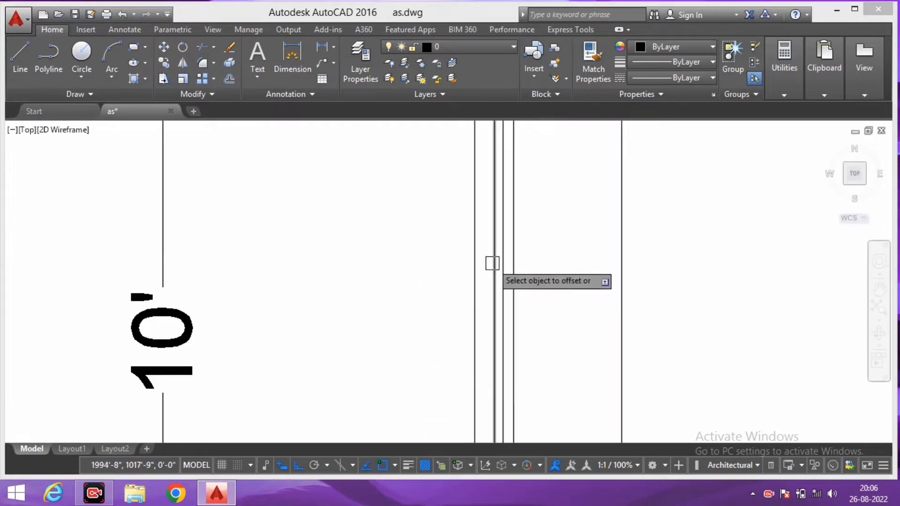
pyautogui.scroll(-3, 498, 296)
pyautogui.moveTo(498, 295)
pyautogui.mouseDown(button='middle')
pyautogui.moveTo(492, 305)
pyautogui.moveTo(518, 286)
pyautogui.mouseUp(button='middle')
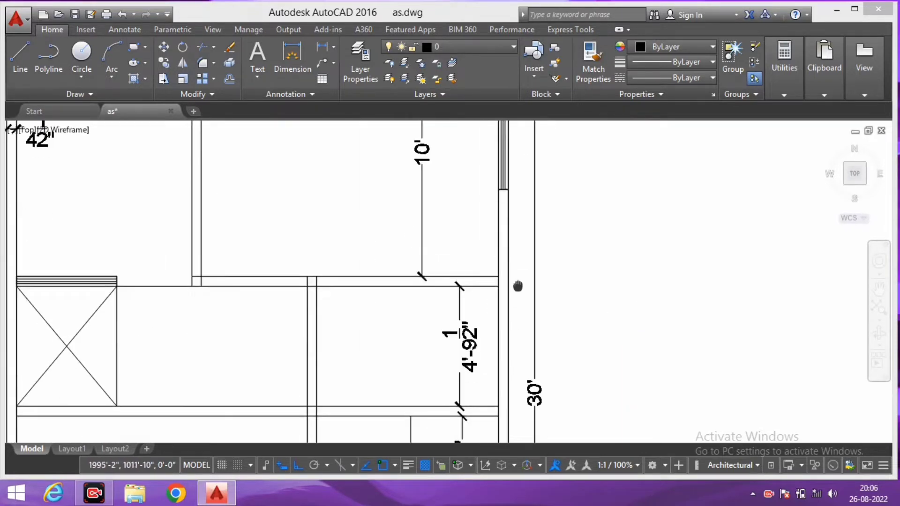
pyautogui.scroll(-2, 518, 286)
pyautogui.scroll(5, 500, 282)
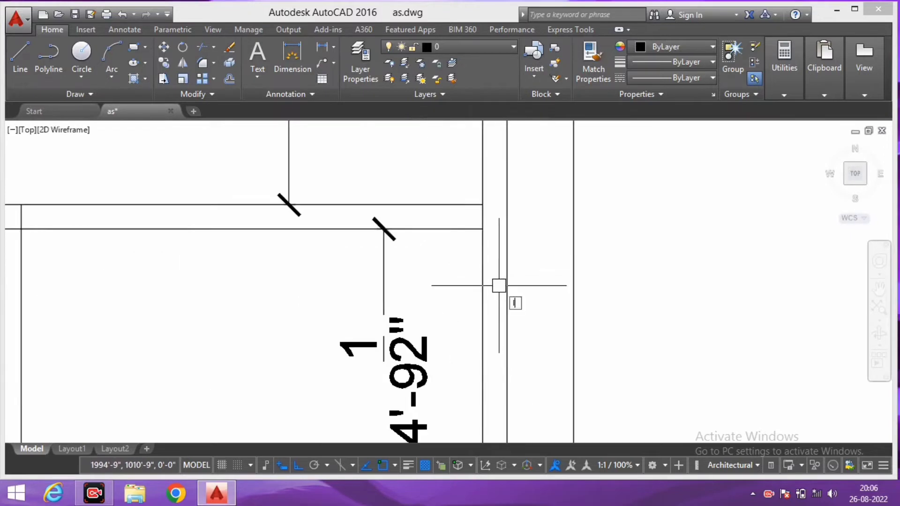
pyautogui.write('l')
pyautogui.press('Return')
pyautogui.click(478, 261)
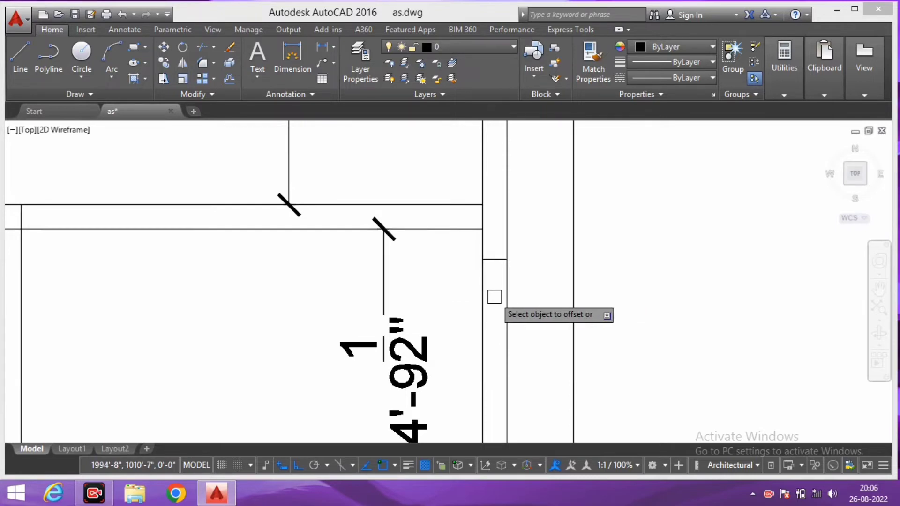
# Step: Offset the jamb line and trim away the wall lines between the two jambs
pyautogui.click(486, 253)
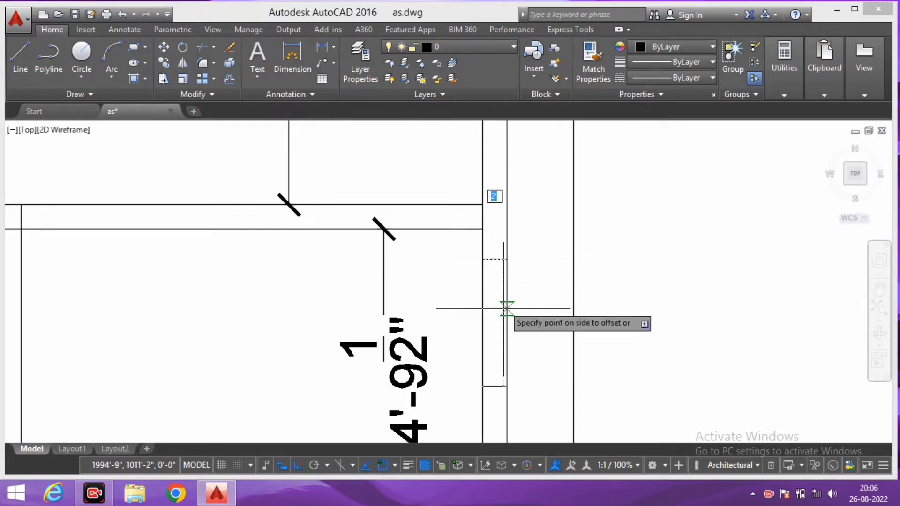
pyautogui.scroll(-3, 507, 307)
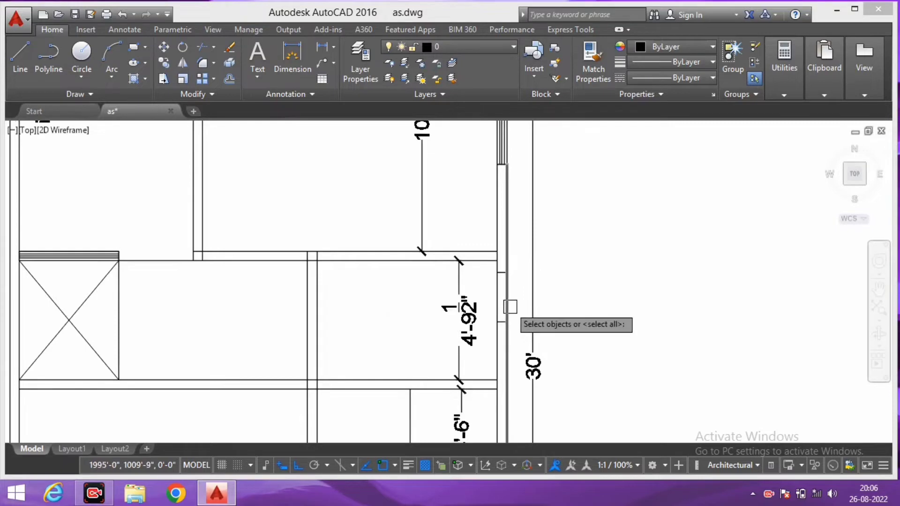
pyautogui.press('Return')
pyautogui.click(518, 283)
pyautogui.click(496, 295)
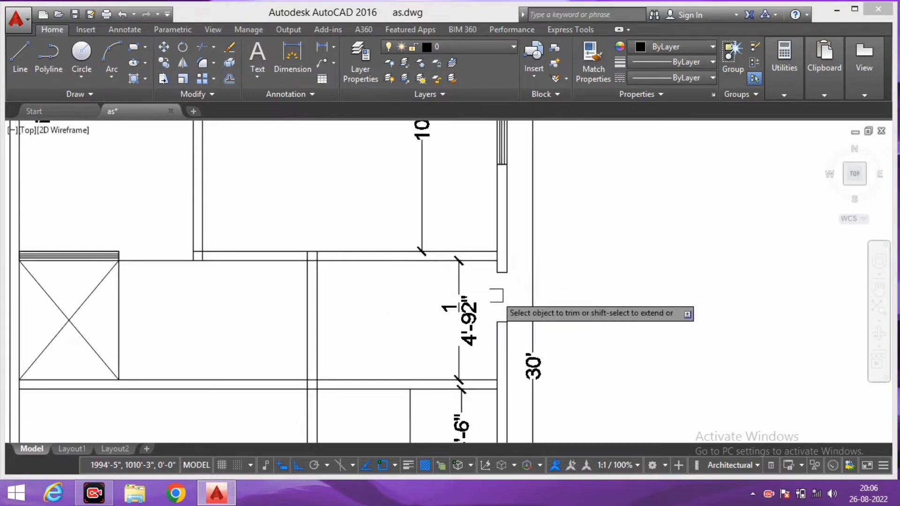
pyautogui.moveTo(496, 295)
pyautogui.mouseDown(button='middle')
pyautogui.moveTo(533, 263)
pyautogui.moveTo(522, 283)
pyautogui.mouseUp(button='middle')
# Step: Fill the opening with a window rectangle and offset parallel window lines
pyautogui.press('Escape')
pyautogui.write('re')
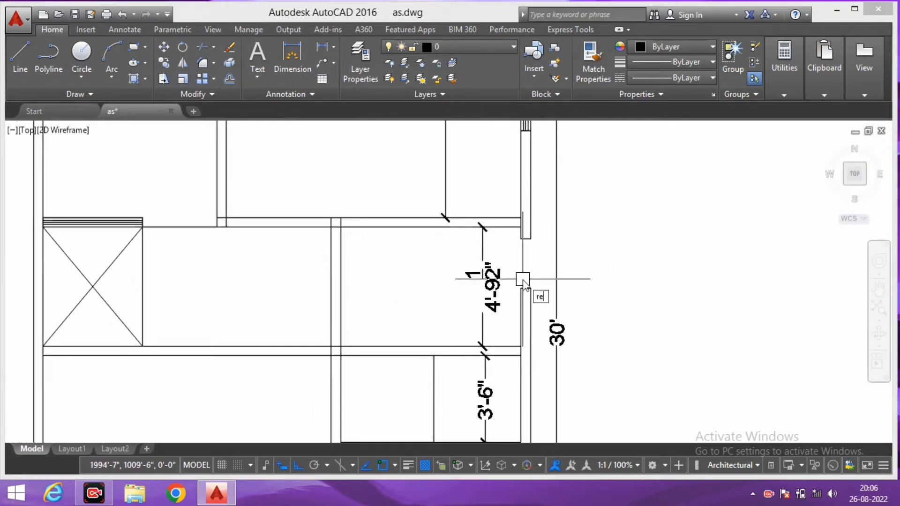
pyautogui.write('c')
pyautogui.press('Return')
pyautogui.scroll(2, 539, 239)
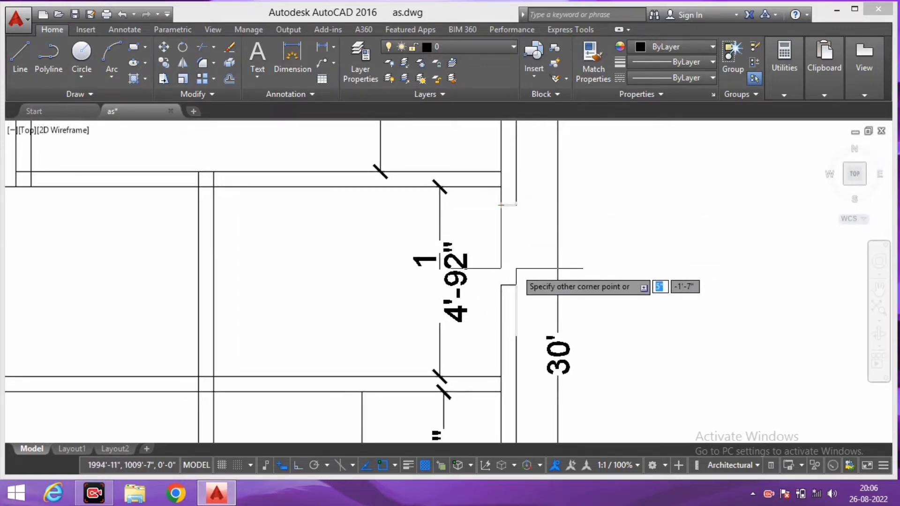
pyautogui.click(519, 281)
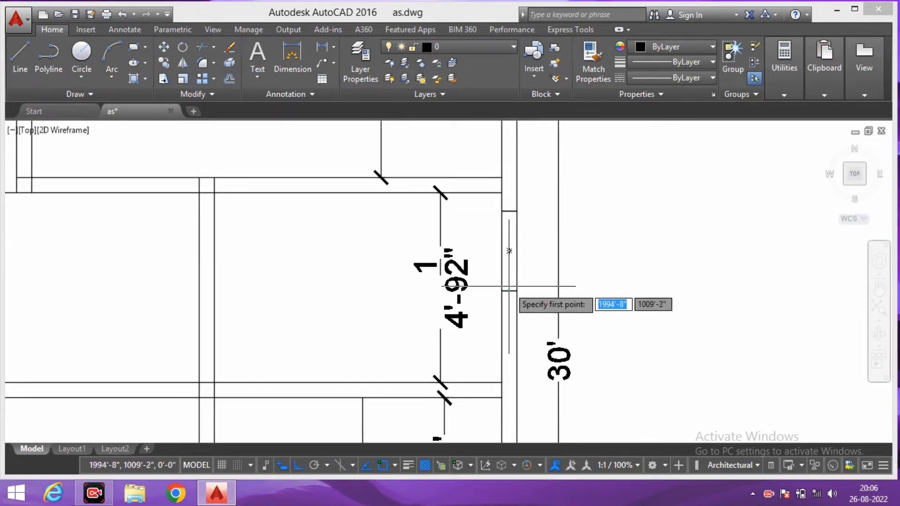
pyautogui.click(509, 251)
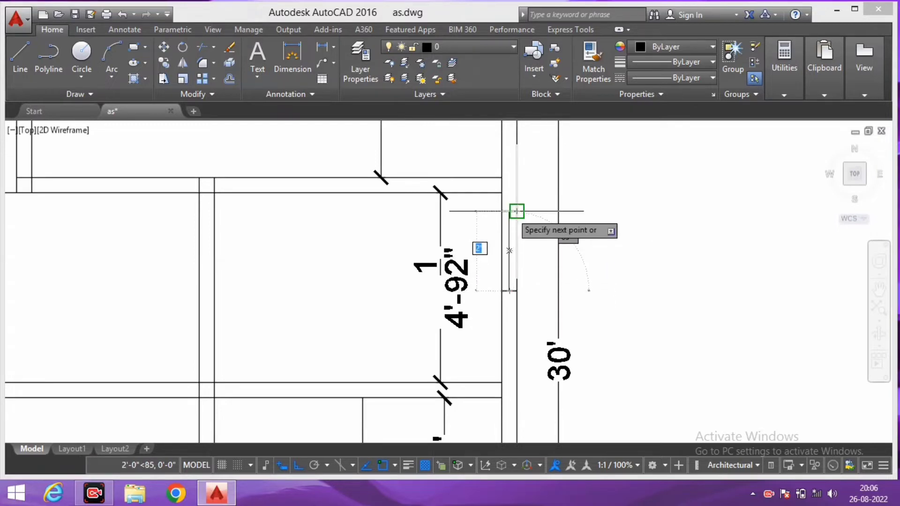
pyautogui.moveTo(525, 285); pyautogui.dragTo(526, 288, button='middle')
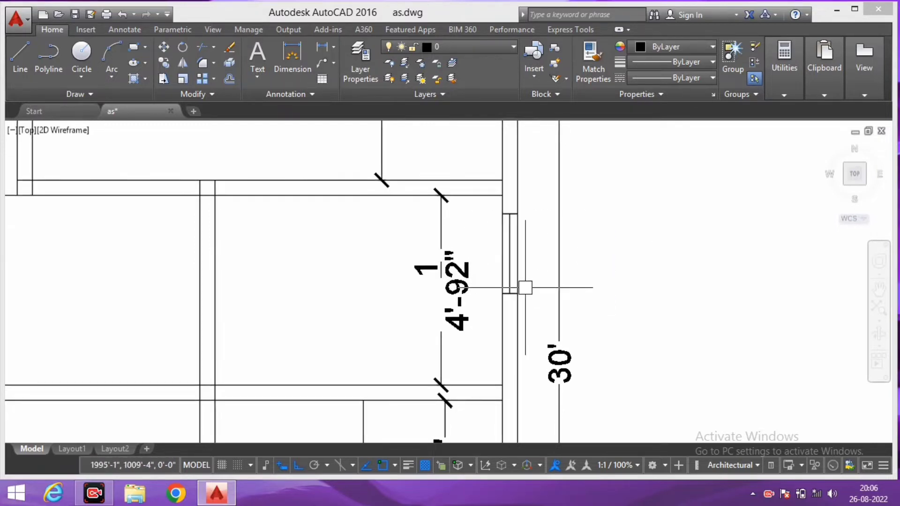
pyautogui.scroll(2, 518, 293)
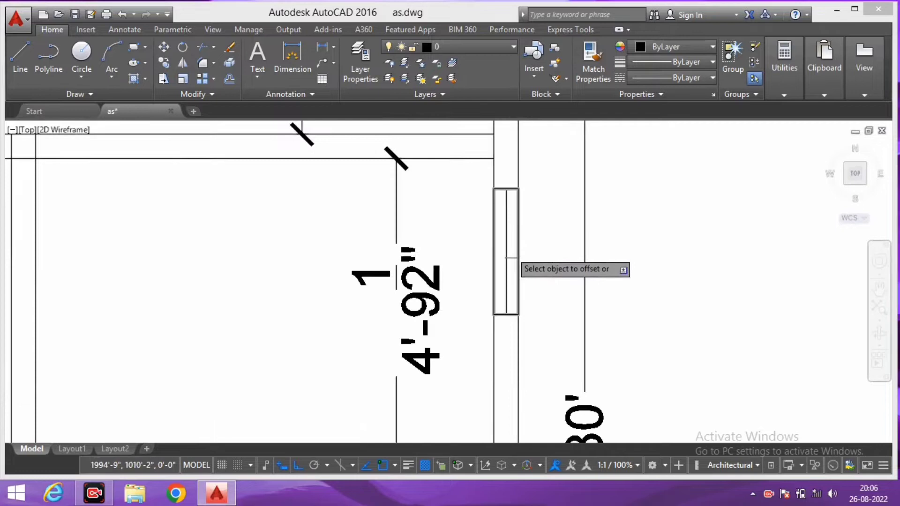
pyautogui.click(508, 247)
pyautogui.scroll(2, 510, 226)
pyautogui.click(499, 228)
pyautogui.scroll(-3, 511, 258)
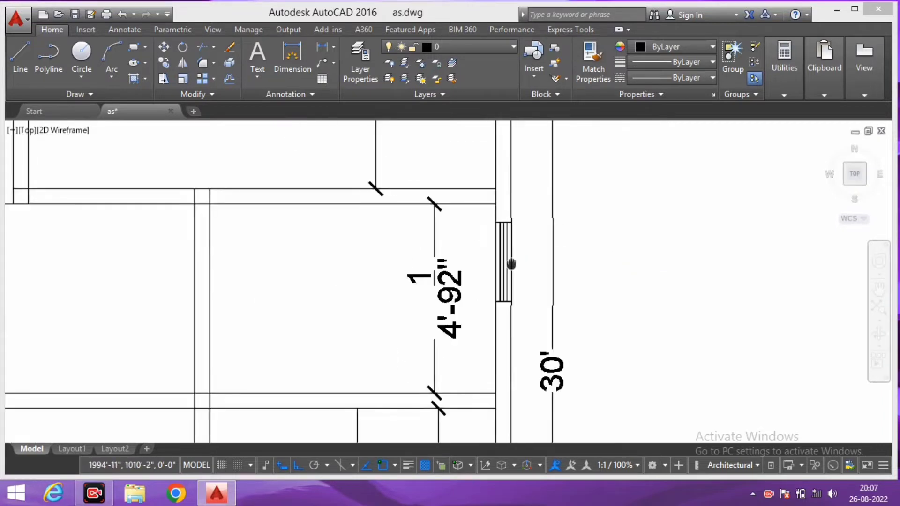
pyautogui.scroll(-5, 559, 293)
# Step: Extend the wall lines beside the shaft box down to the selected boundary
pyautogui.moveTo(556, 310); pyautogui.dragTo(538, 283, button='middle')
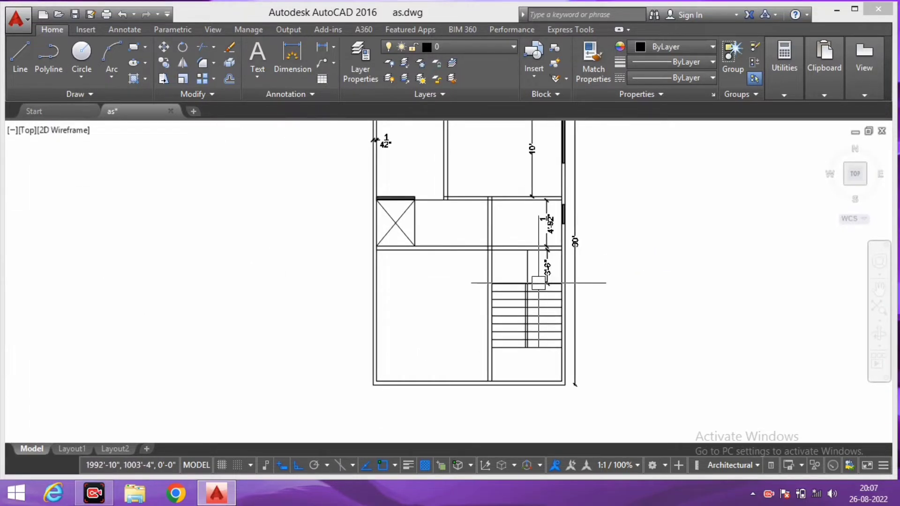
pyautogui.moveTo(507, 251); pyautogui.dragTo(508, 270, button='middle')
pyautogui.scroll(-2, 522, 259)
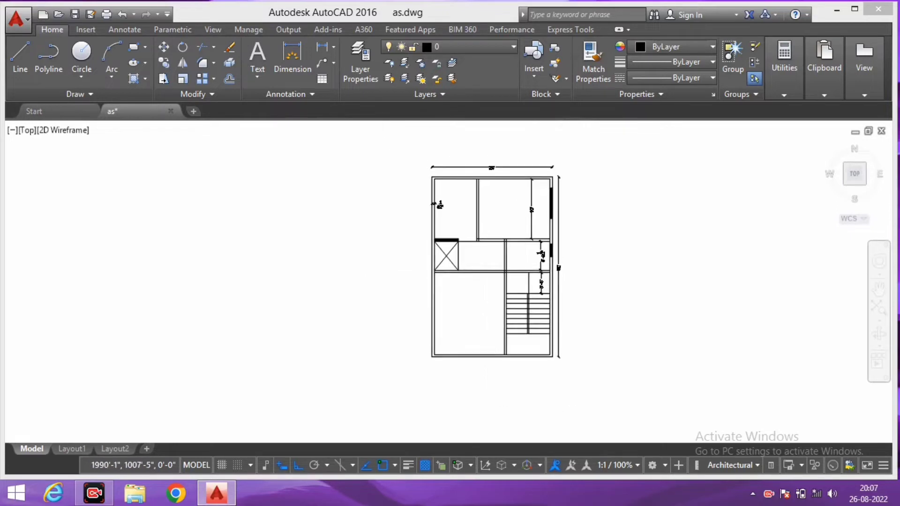
pyautogui.scroll(2, 503, 268)
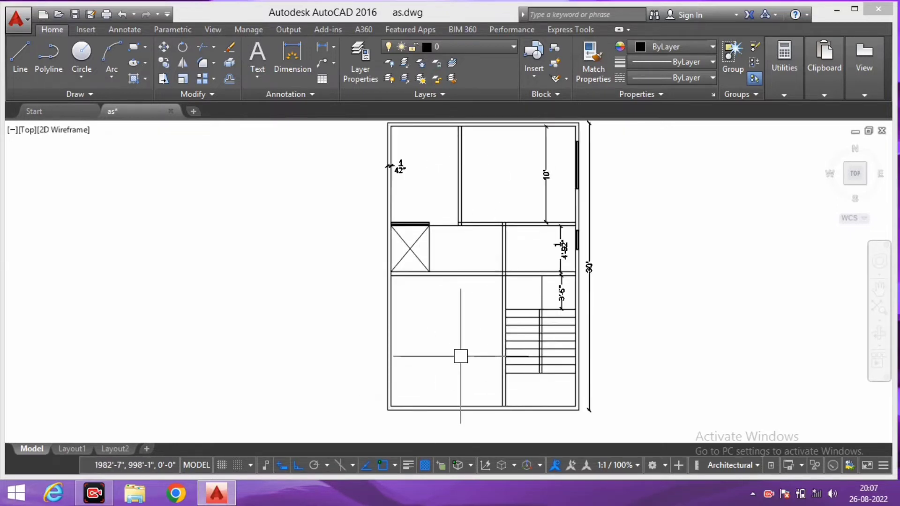
pyautogui.moveTo(534, 251); pyautogui.dragTo(548, 289, button='middle')
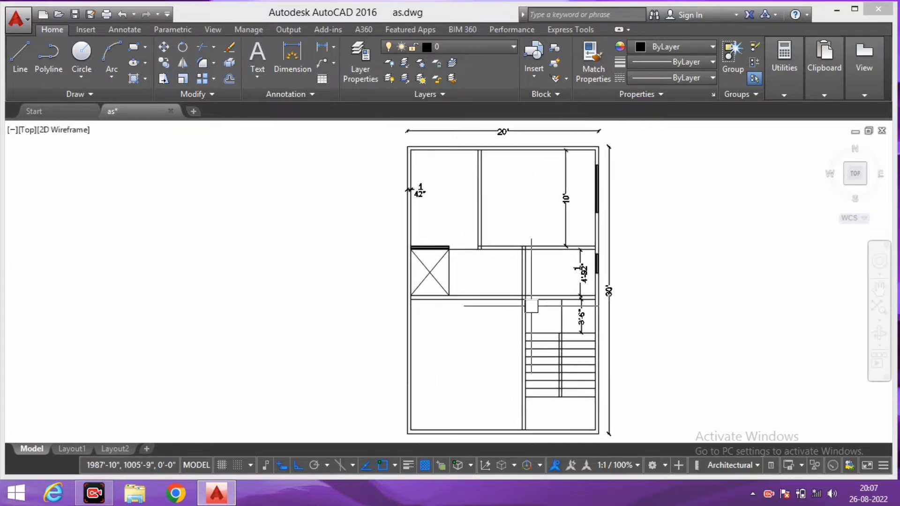
pyautogui.scroll(2, 480, 337)
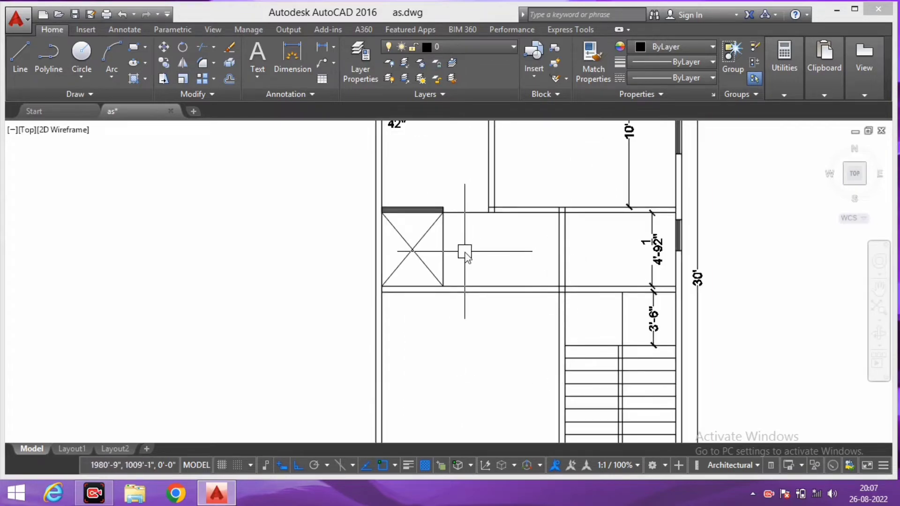
pyautogui.write('ex')
pyautogui.press('Return')
pyautogui.click(542, 172)
pyautogui.click(482, 165)
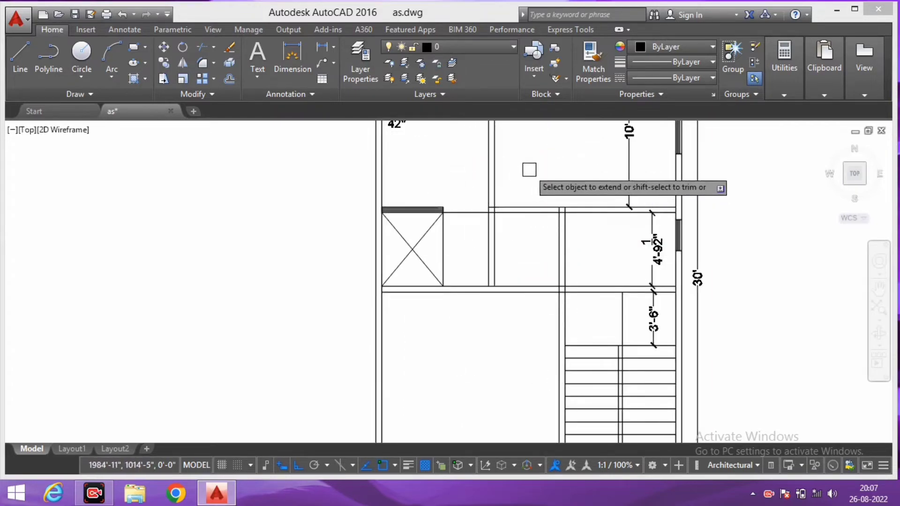
# Step: Extend the partition wall end near the shaft box
pyautogui.scroll(2, 492, 291)
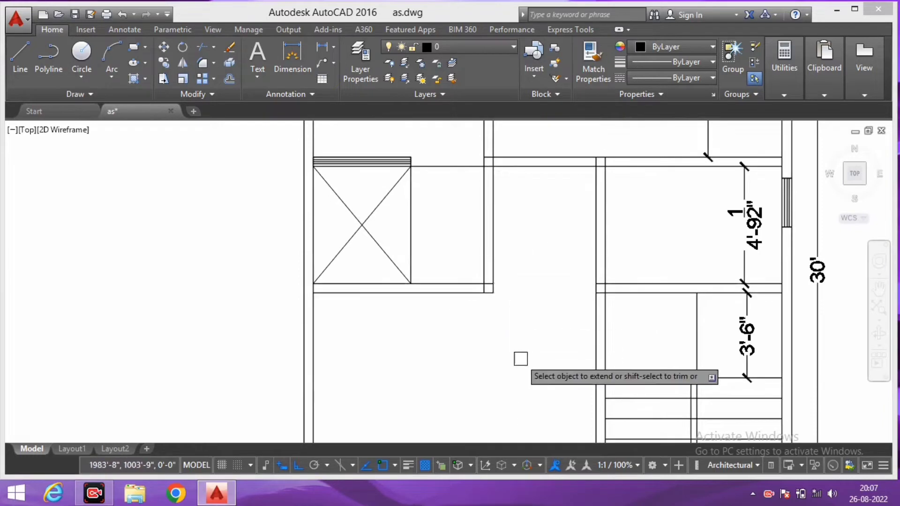
pyautogui.scroll(-2, 516, 338)
pyautogui.moveTo(509, 323); pyautogui.dragTo(493, 318, button='middle')
pyautogui.click(519, 245)
pyautogui.click(474, 242)
pyautogui.scroll(1, 492, 280)
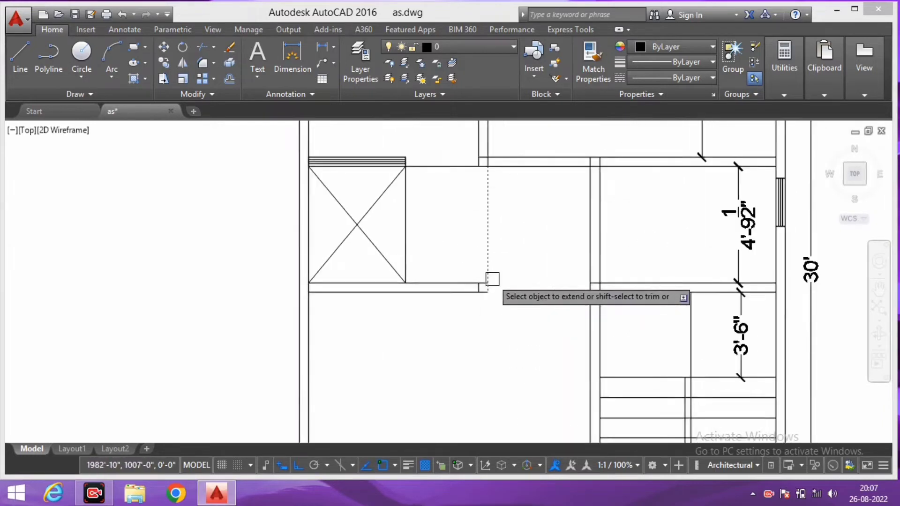
pyautogui.scroll(2, 498, 288)
pyautogui.scroll(2, 498, 288)
pyautogui.click(484, 258)
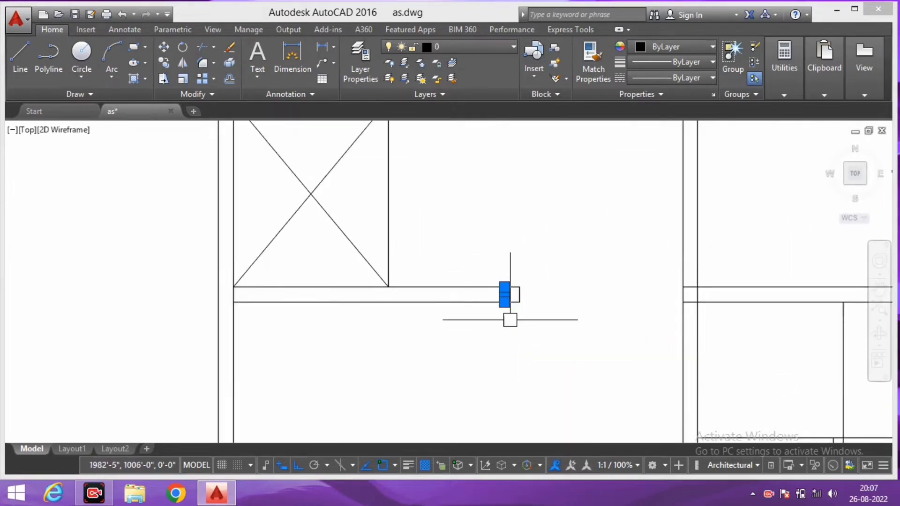
# Step: Pan and zoom to bring the stair area into view
pyautogui.scroll(-5, 511, 310)
pyautogui.scroll(1, 472, 297)
pyautogui.scroll(2, 504, 311)
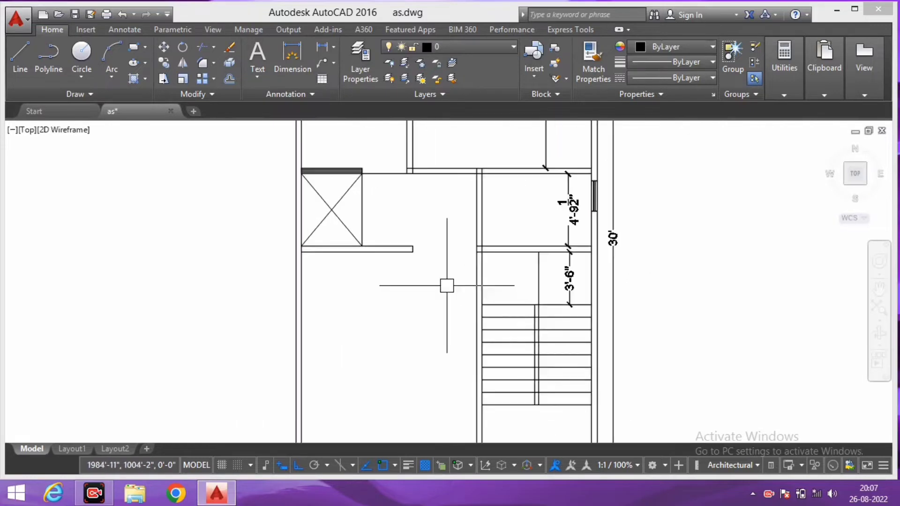
pyautogui.scroll(1, 446, 285)
pyautogui.moveTo(483, 299); pyautogui.dragTo(488, 302, button='middle')
pyautogui.scroll(-3, 453, 282)
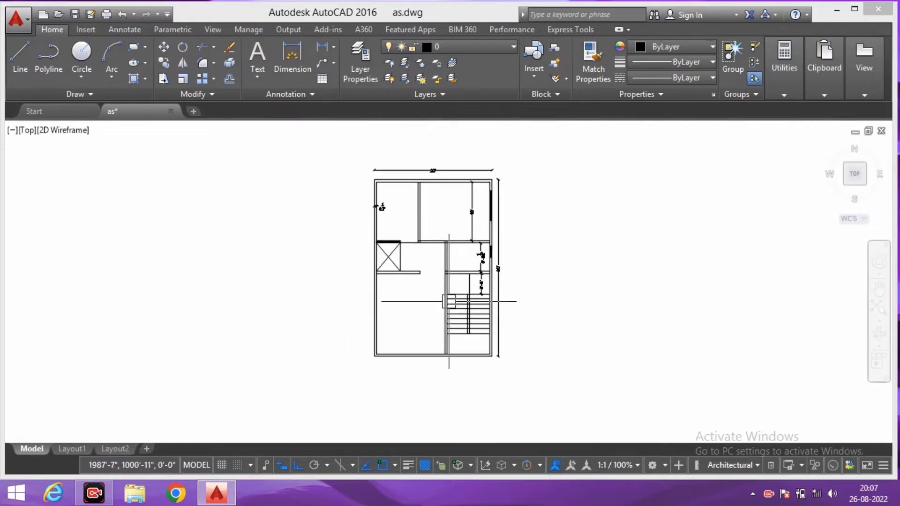
pyautogui.scroll(3, 476, 302)
pyautogui.scroll(2, 453, 274)
pyautogui.scroll(-2, 464, 291)
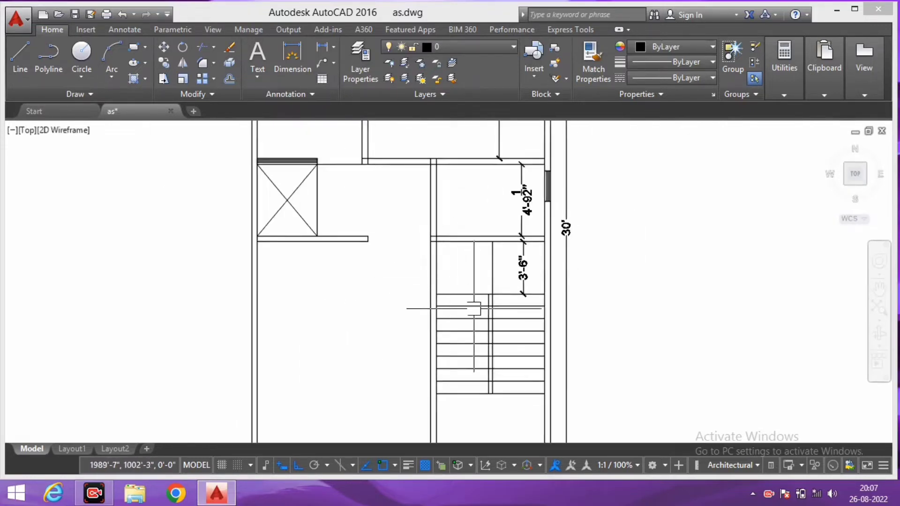
pyautogui.scroll(-1, 468, 300)
pyautogui.scroll(1, 468, 281)
pyautogui.scroll(2, 444, 365)
pyautogui.scroll(1, 429, 313)
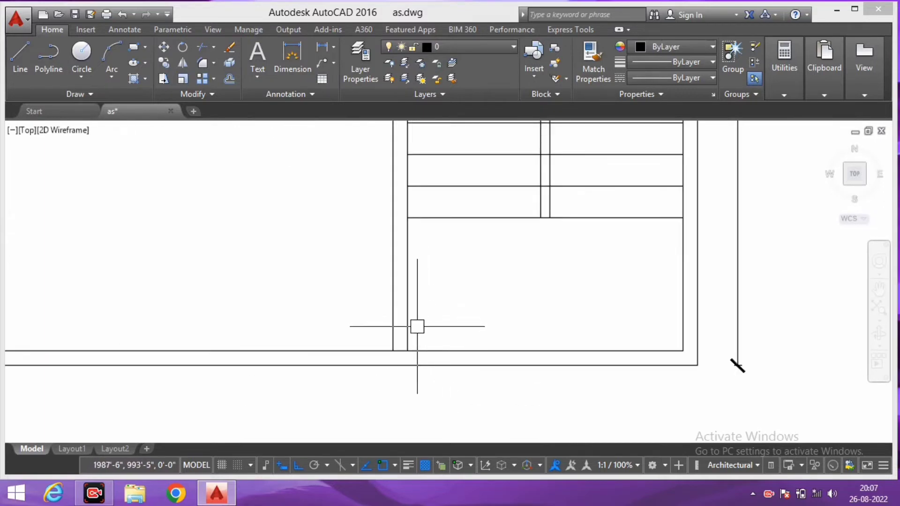
# Step: Extend the vertical stair line to the floor line and offset a copy 4 to the right
pyautogui.press('Return')
pyautogui.click(409, 344)
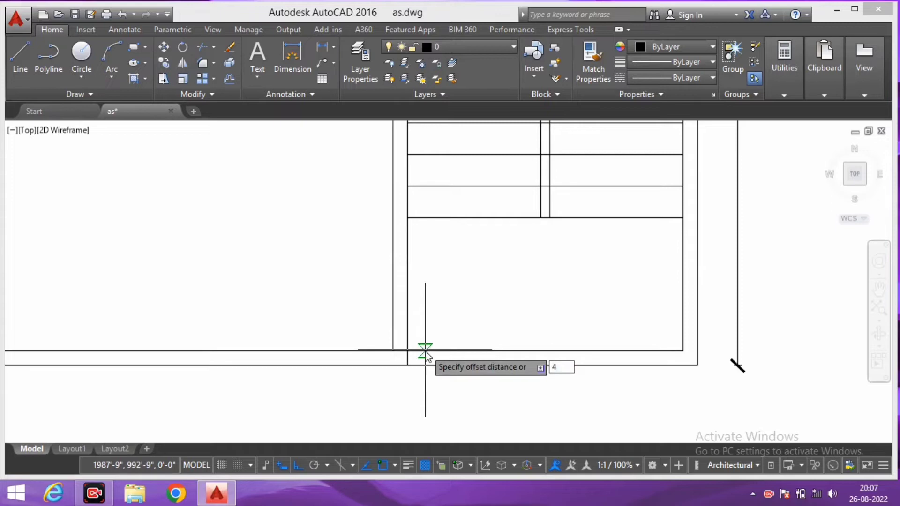
pyautogui.click(408, 331)
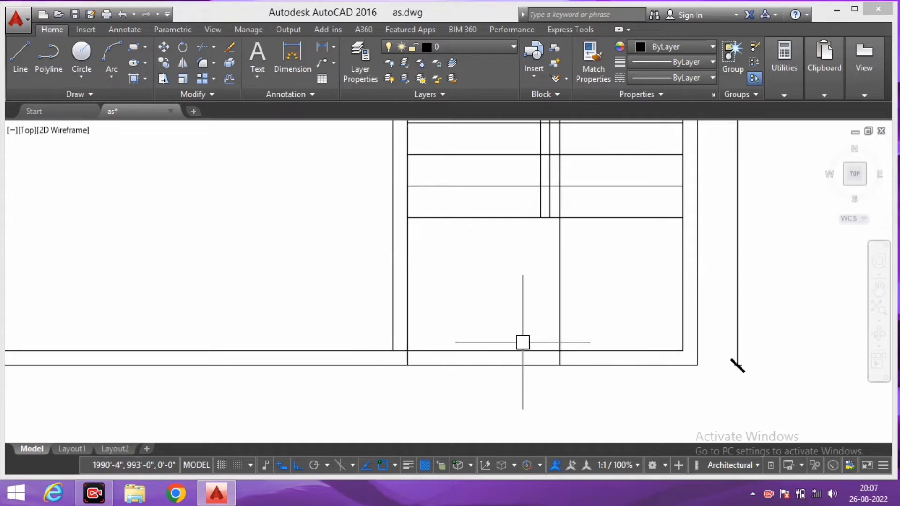
pyautogui.click(523, 345)
# Step: Trim the excess line segments across the stair's lower flight with crossing windows
pyautogui.press('Return')
pyautogui.press('Return')
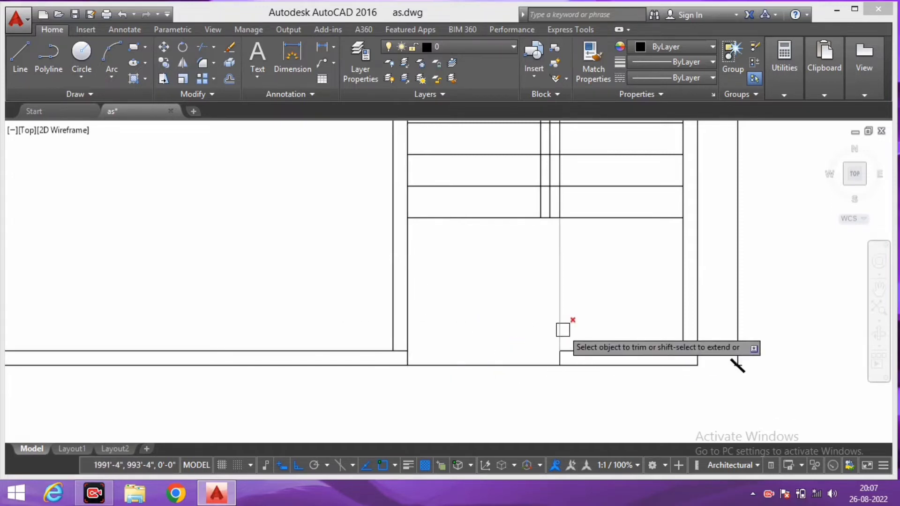
pyautogui.scroll(-2, 535, 336)
pyautogui.scroll(2, 555, 335)
pyautogui.moveTo(554, 301); pyautogui.dragTo(549, 374, button='middle')
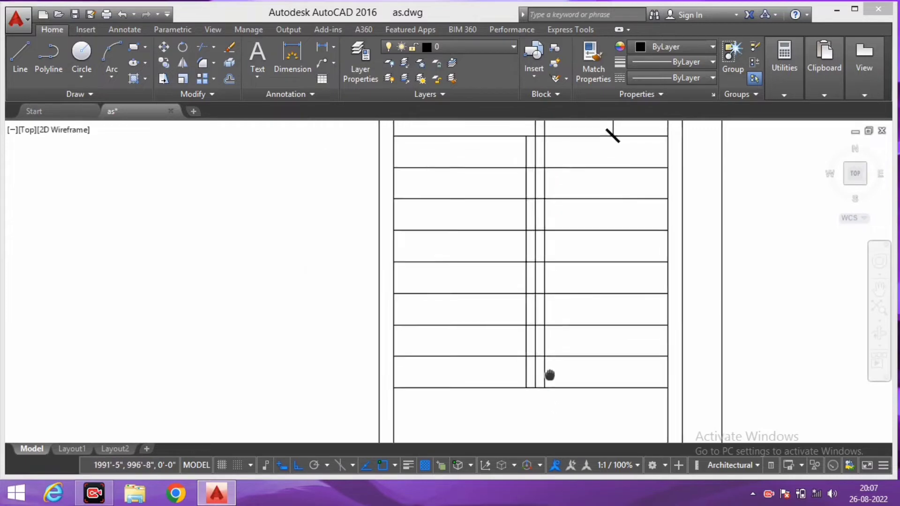
pyautogui.scroll(-1, 547, 386)
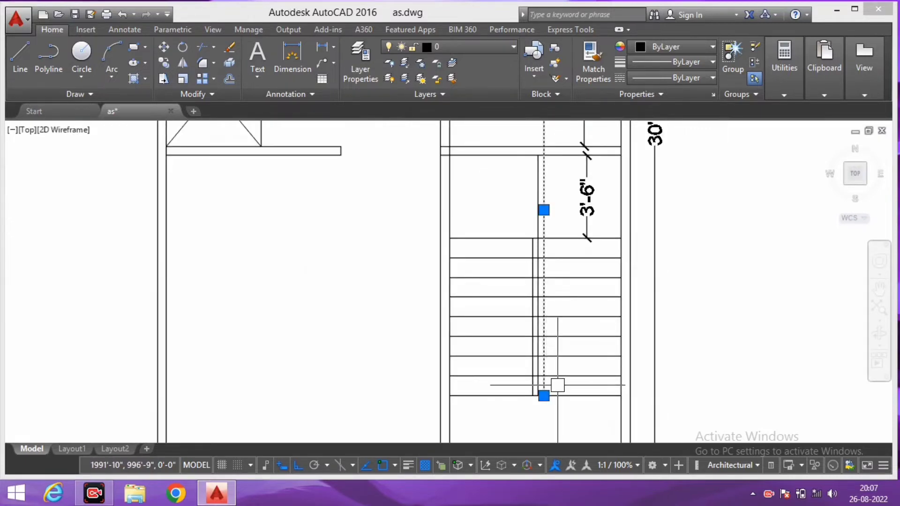
pyautogui.scroll(-2, 557, 385)
pyautogui.scroll(5, 568, 295)
pyautogui.write('t')
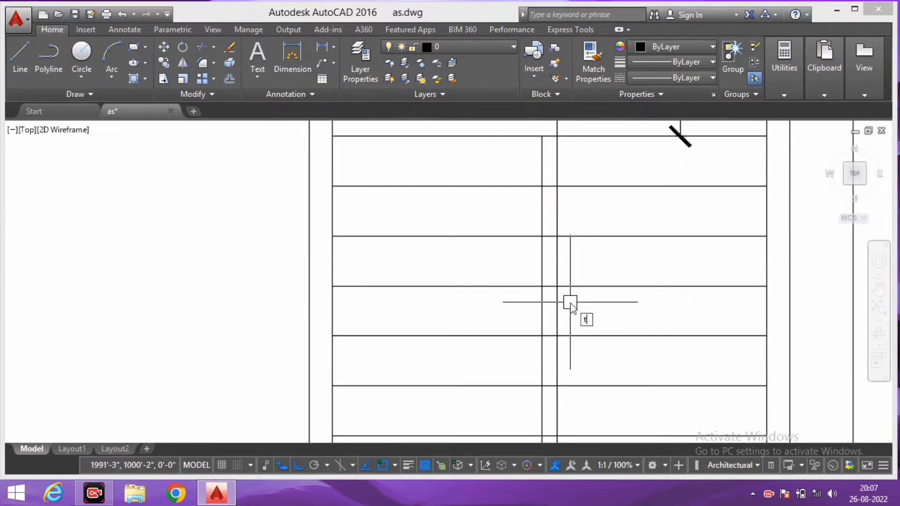
pyautogui.press('Return')
pyautogui.press('Return')
pyautogui.scroll(-2, 565, 300)
pyautogui.scroll(2, 540, 187)
pyautogui.scroll(2, 563, 187)
pyautogui.click(569, 188)
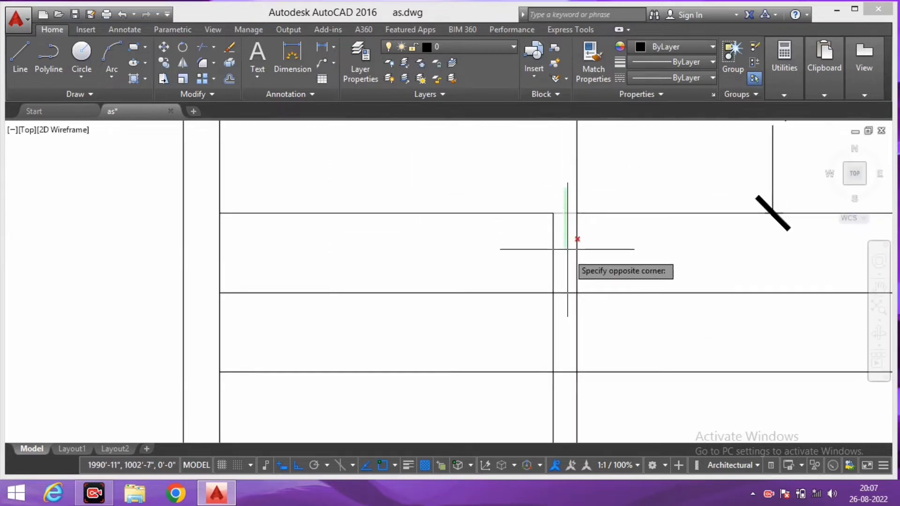
pyautogui.scroll(-3, 568, 249)
pyautogui.moveTo(574, 338); pyautogui.dragTo(553, 275, button='middle')
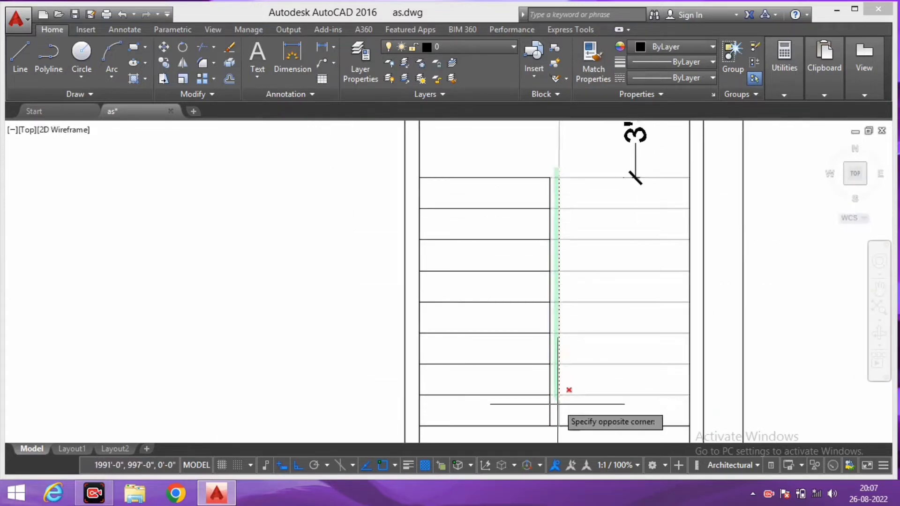
pyautogui.click(553, 410)
pyautogui.moveTo(553, 411); pyautogui.dragTo(552, 328, button='middle')
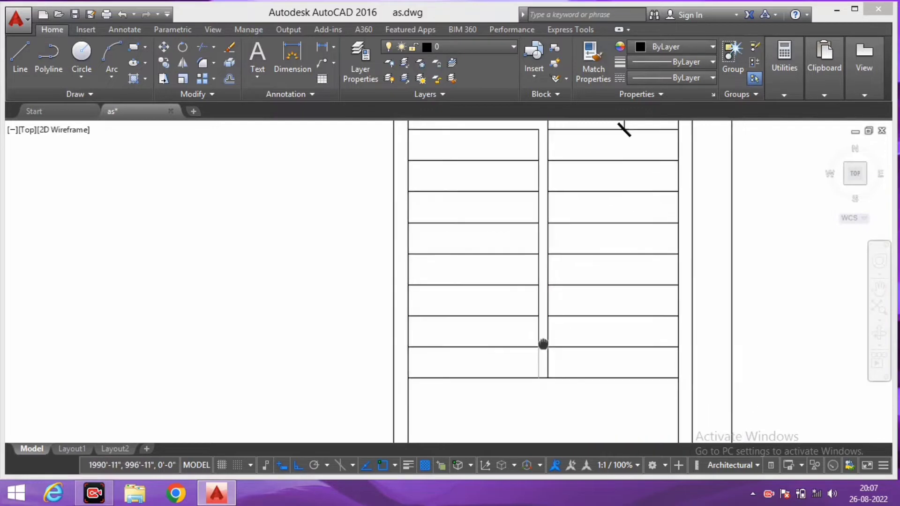
pyautogui.scroll(-3, 595, 364)
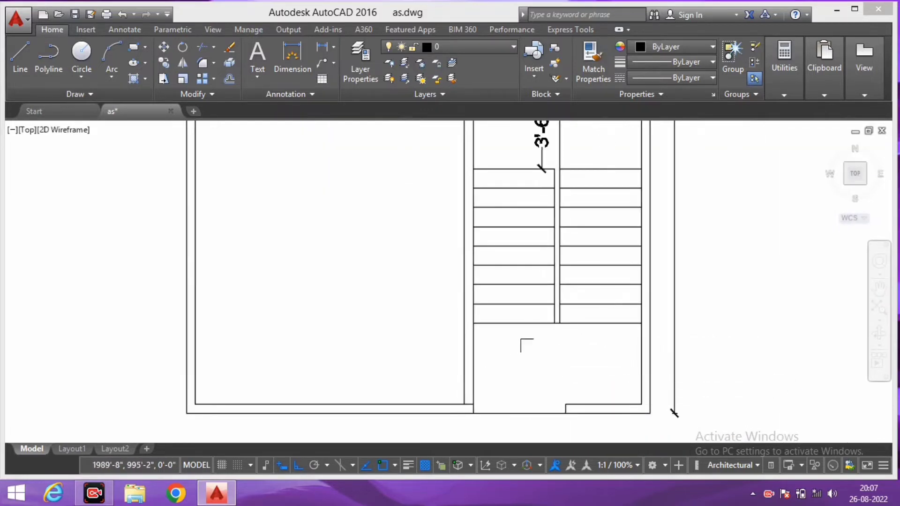
pyautogui.scroll(-3, 539, 359)
pyautogui.scroll(3, 536, 332)
pyautogui.scroll(1, 525, 309)
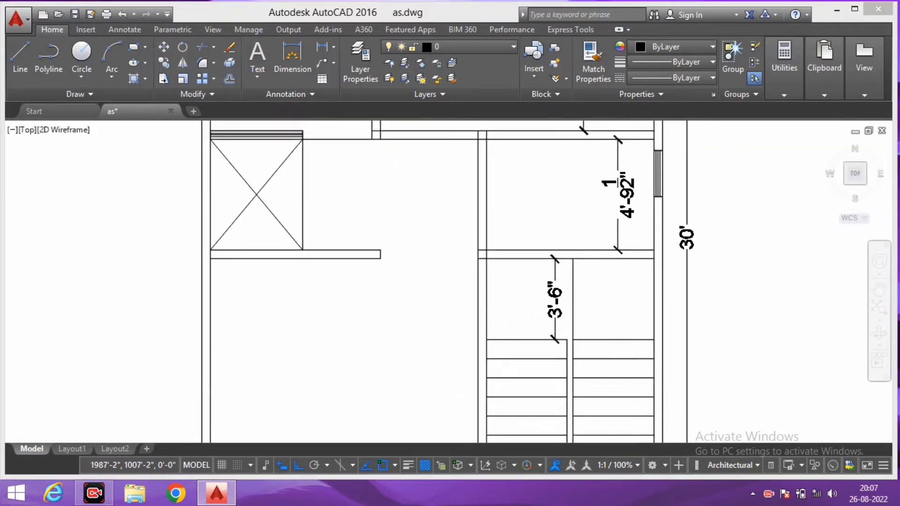
pyautogui.scroll(3, 491, 283)
# Step: Offset the partition line 3'-6" toward the stair to form its top edge
pyautogui.scroll(-2, 494, 275)
pyautogui.write('3')
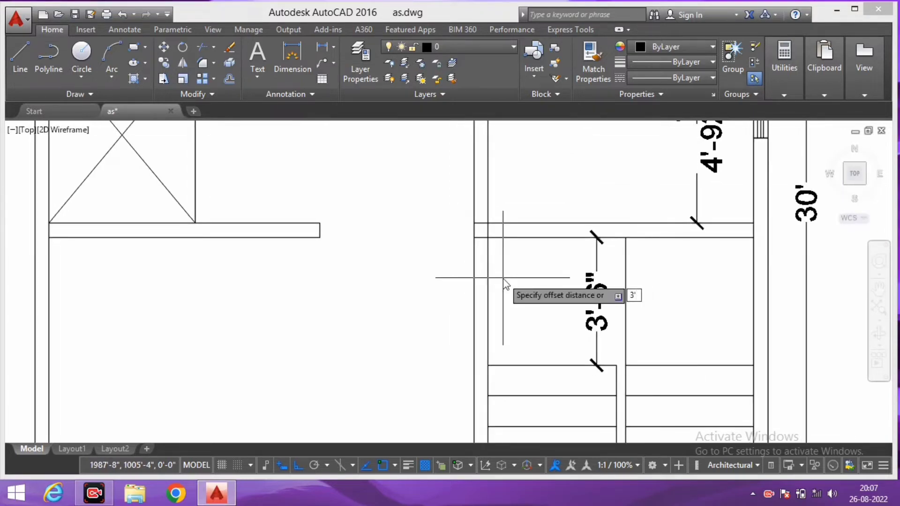
pyautogui.write('\'6"')
pyautogui.press('Return')
pyautogui.click(504, 234)
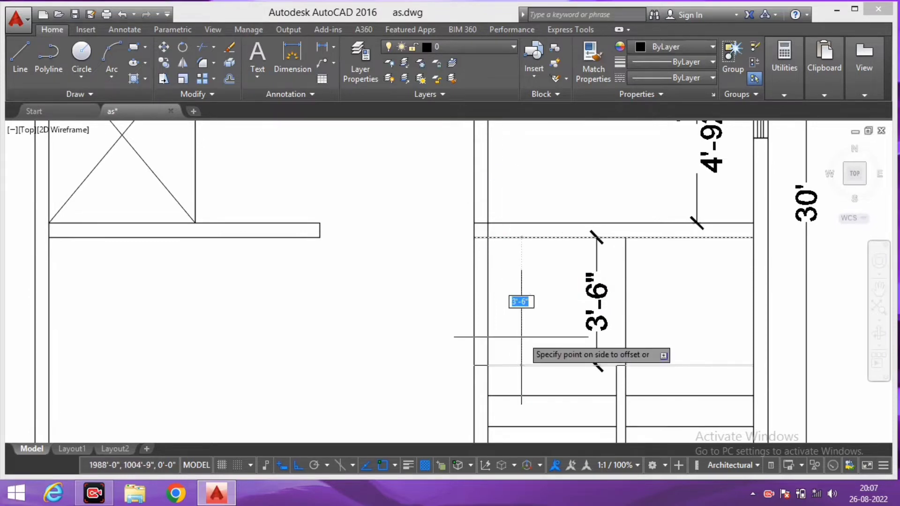
pyautogui.click(520, 301)
pyautogui.moveTo(525, 336); pyautogui.dragTo(530, 303, button='middle')
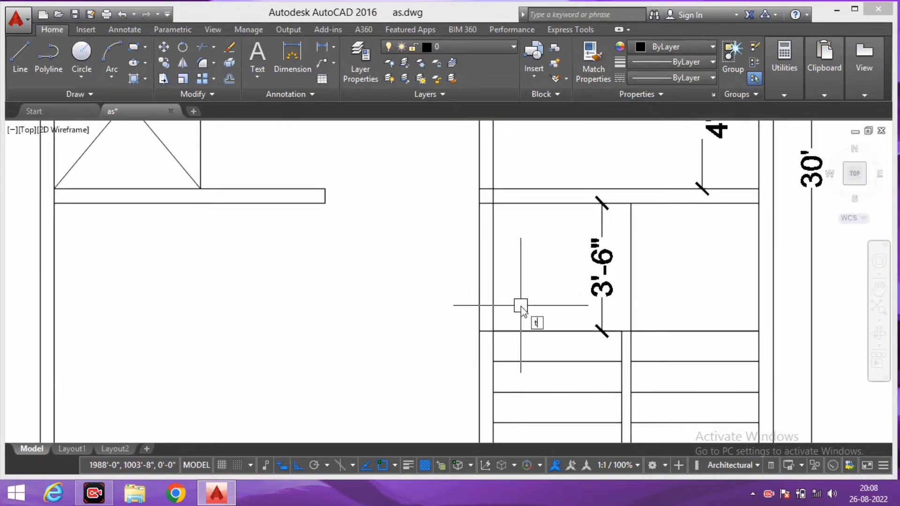
# Step: Trim the lines around the new horizontal stair edge
pyautogui.press('Return')
pyautogui.scroll(3, 492, 193)
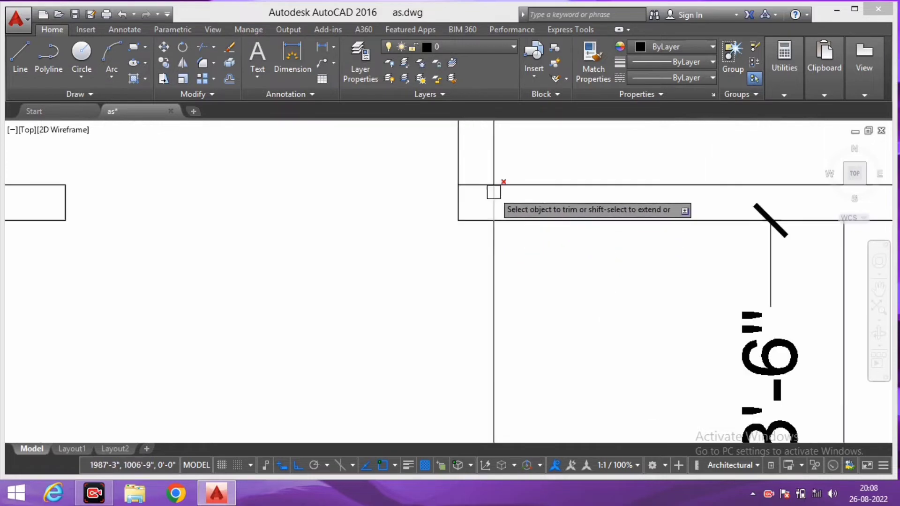
pyautogui.scroll(-2, 494, 200)
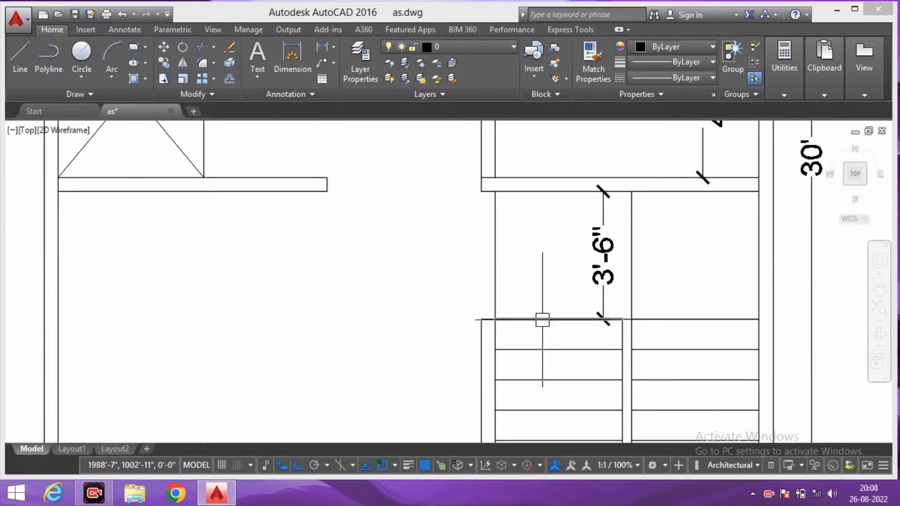
pyautogui.scroll(5, 624, 321)
pyautogui.click(555, 320)
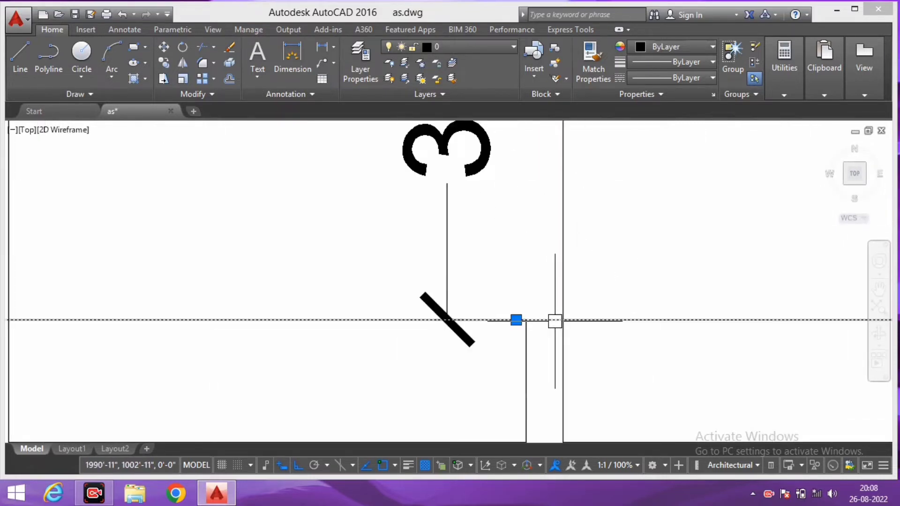
pyautogui.scroll(-5, 438, 261)
pyautogui.scroll(5, 534, 351)
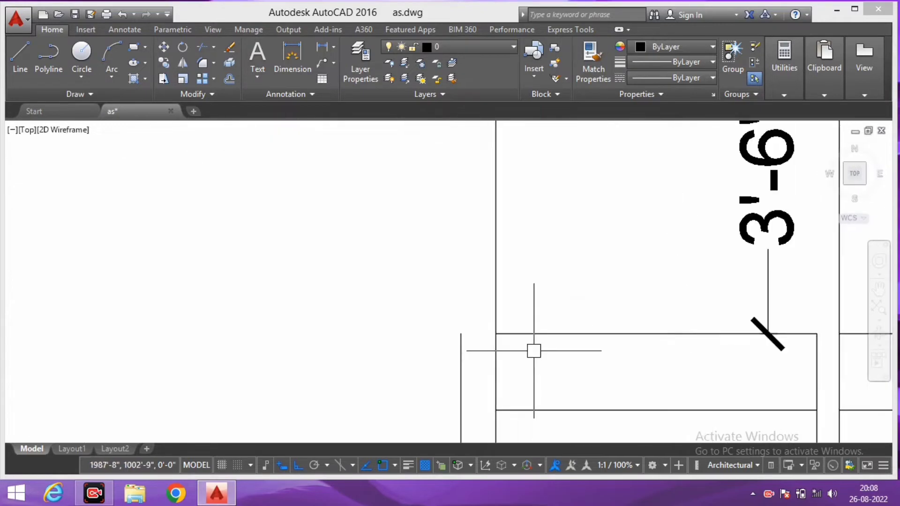
# Step: Draw a short 3" closing line at the stair corner
pyautogui.press('l')
pyautogui.press('Return')
pyautogui.click(460, 334)
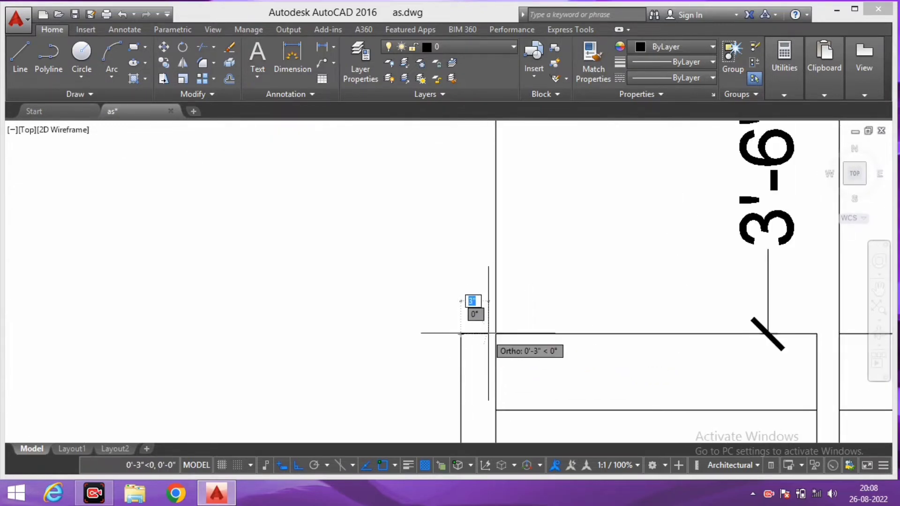
pyautogui.click(496, 333)
pyautogui.press('Return')
pyautogui.scroll(-2, 495, 333)
pyautogui.scroll(-3, 506, 305)
pyautogui.scroll(3, 516, 275)
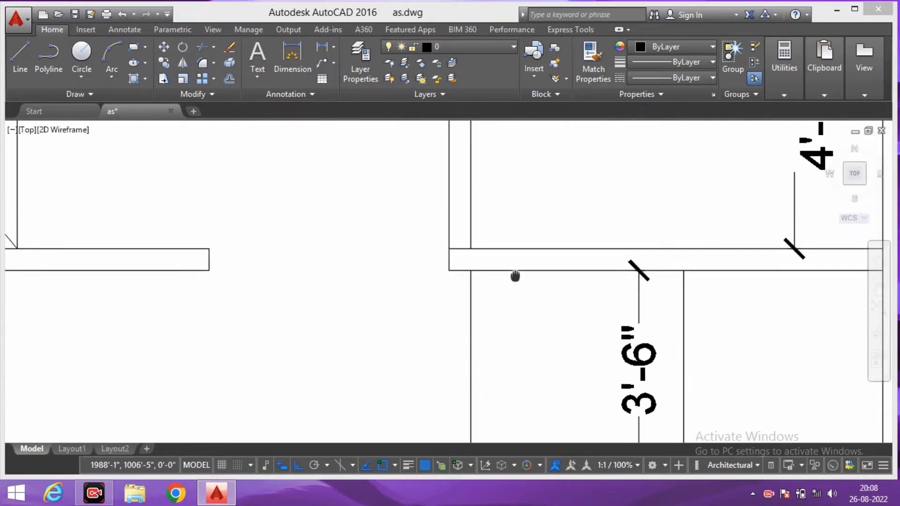
pyautogui.scroll(-2, 522, 248)
pyautogui.moveTo(522, 248); pyautogui.dragTo(542, 307, button='middle')
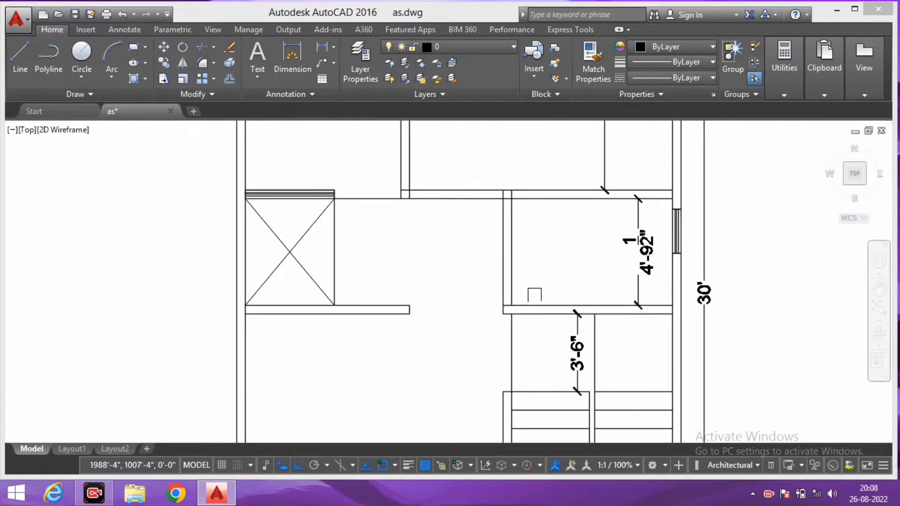
pyautogui.scroll(2, 535, 295)
pyautogui.write('o')
pyautogui.press('Return')
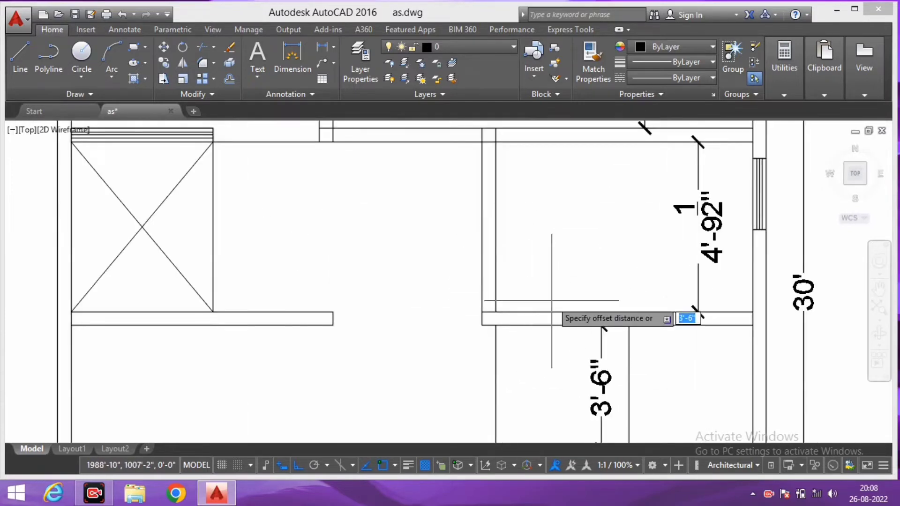
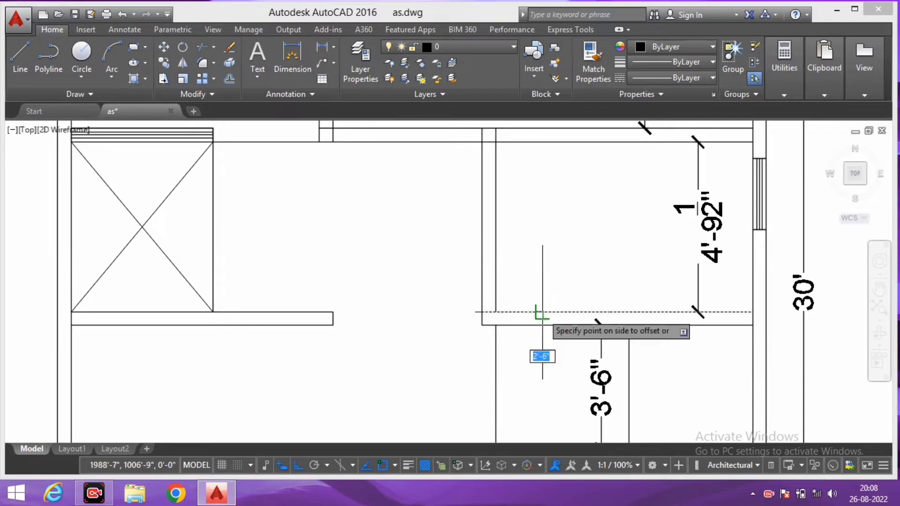
# Step: Trim an overlapping inner wall segment at a stair-room junction
pyautogui.scroll(-2, 560, 253)
pyautogui.write('tr')
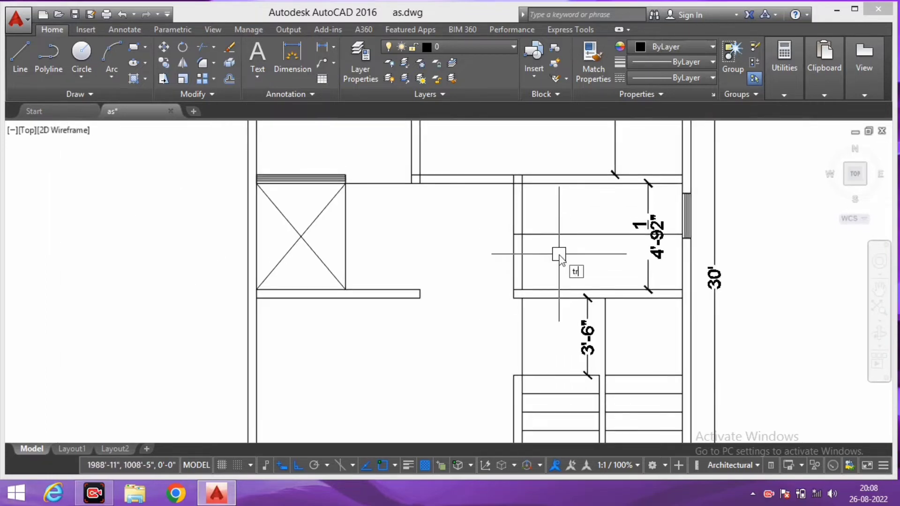
pyautogui.press('Return')
pyautogui.press('Return')
pyautogui.click(523, 251)
pyautogui.click(539, 234)
pyautogui.moveTo(539, 239); pyautogui.dragTo(555, 278, button='middle')
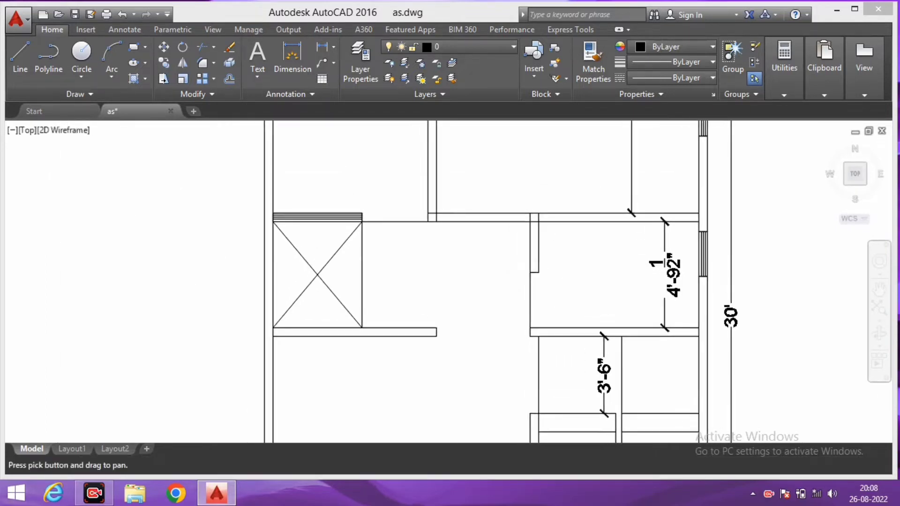
pyautogui.moveTo(462, 204)
pyautogui.mouseDown(button='middle')
pyautogui.moveTo(465, 250)
pyautogui.moveTo(481, 272)
pyautogui.mouseUp(button='middle')
# Step: Offset a copy of a wall line to the chosen side
pyautogui.press('Return')
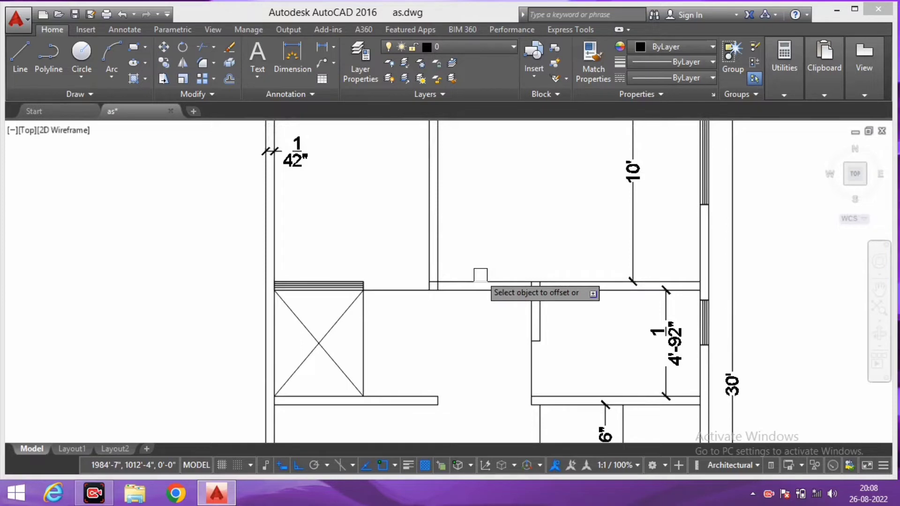
pyautogui.click(432, 255)
pyautogui.click(472, 239)
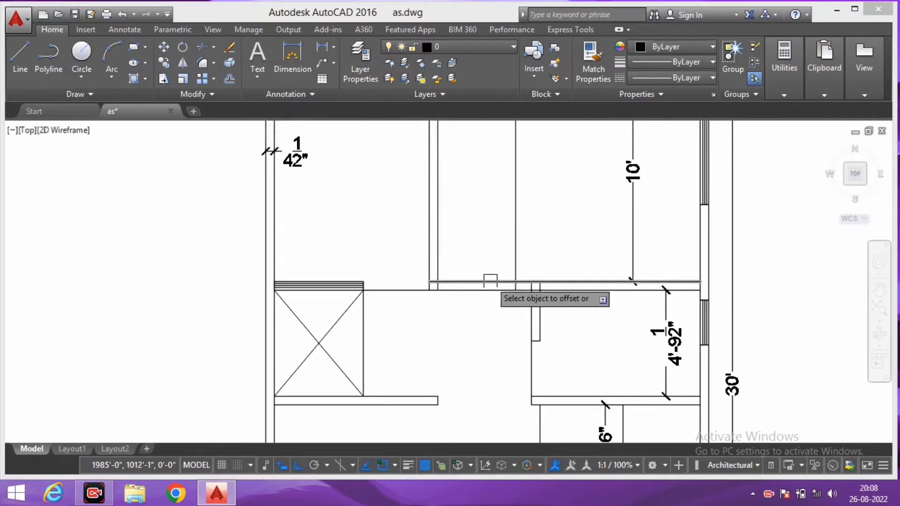
pyautogui.write('tr')
# Step: Erase the stray wall line near the stair room
pyautogui.press('Return')
pyautogui.press('Return')
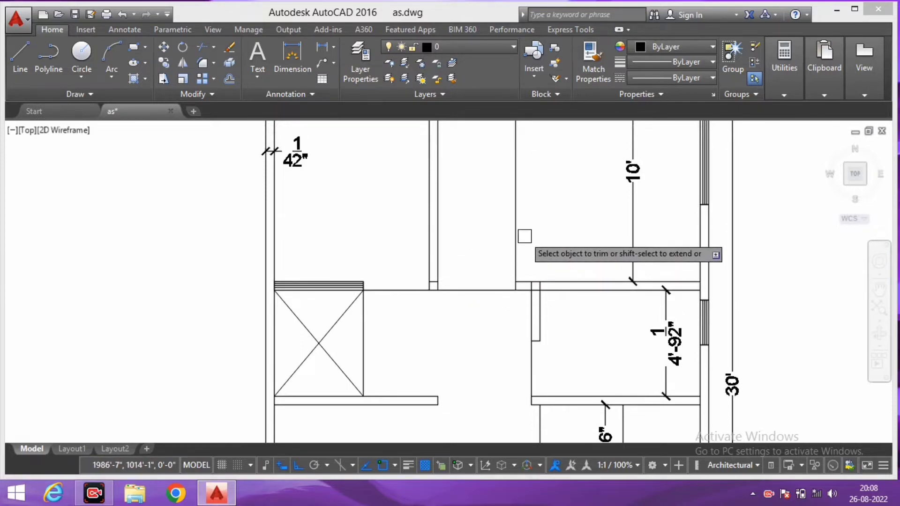
pyautogui.scroll(5, 435, 279)
pyautogui.scroll(2, 436, 279)
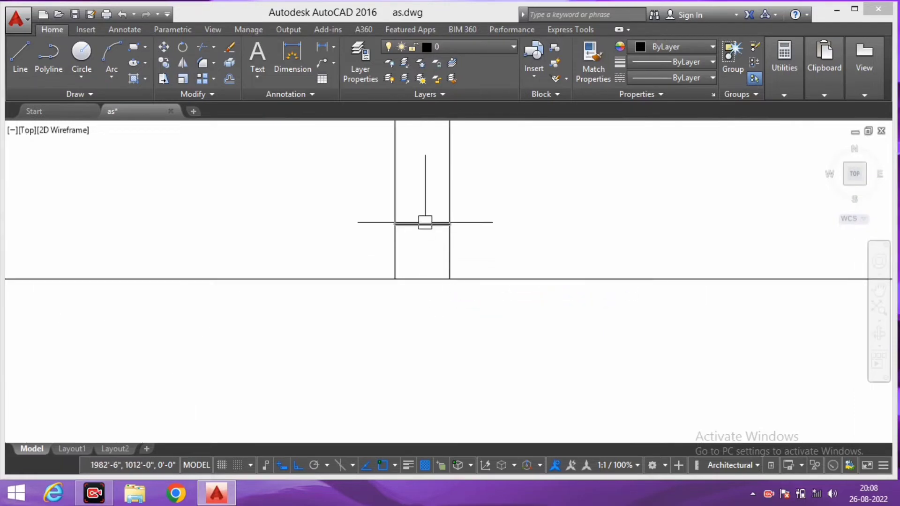
pyautogui.write('e')
pyautogui.press('Return')
pyautogui.scroll(-5, 444, 271)
pyautogui.scroll(-2, 443, 271)
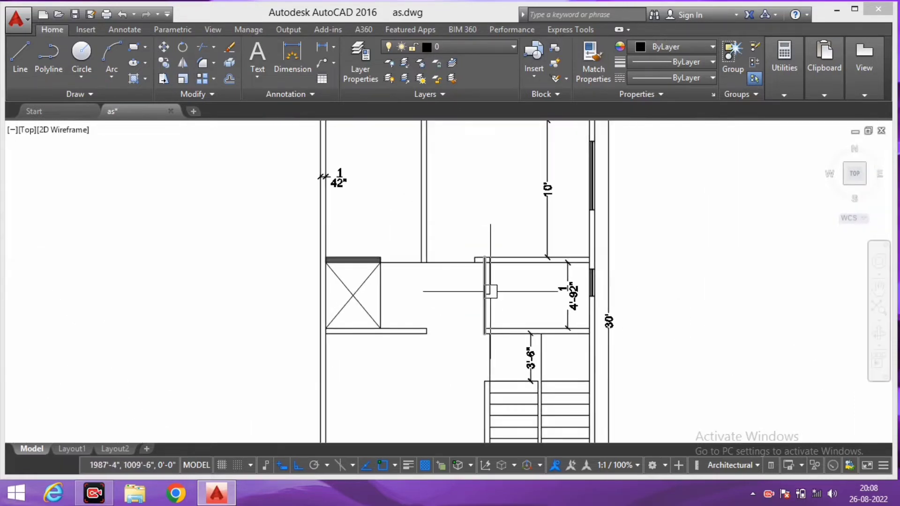
pyautogui.scroll(-2, 443, 271)
pyautogui.scroll(4, 444, 271)
pyautogui.scroll(4, 481, 263)
pyautogui.write('tr')
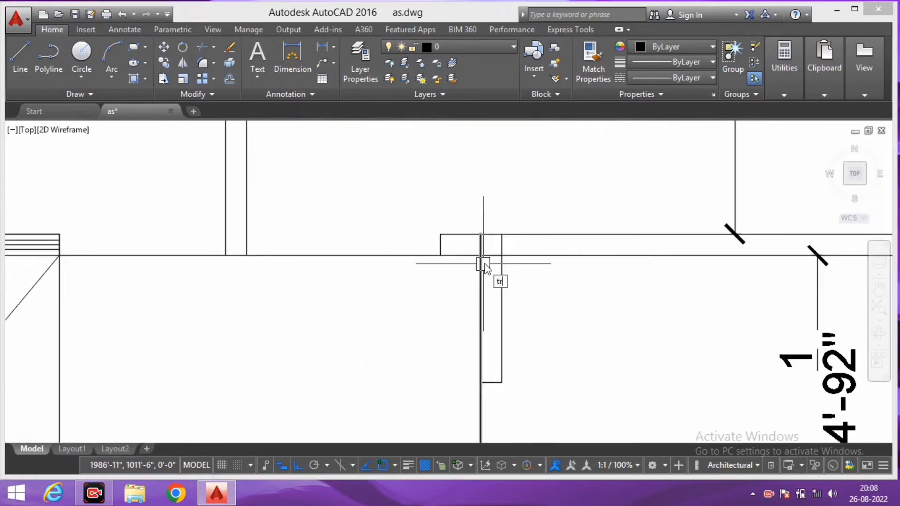
# Step: Trim the remaining overlapping wall lines at the stair and door openings
pyautogui.press('Return')
pyautogui.scroll(4, 497, 253)
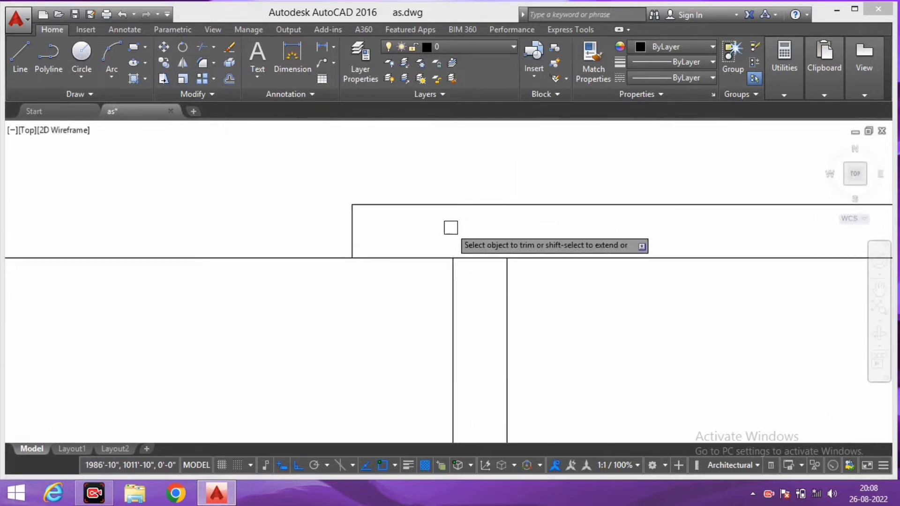
pyautogui.scroll(-4, 581, 237)
pyautogui.scroll(1, 609, 251)
pyautogui.scroll(5, 617, 260)
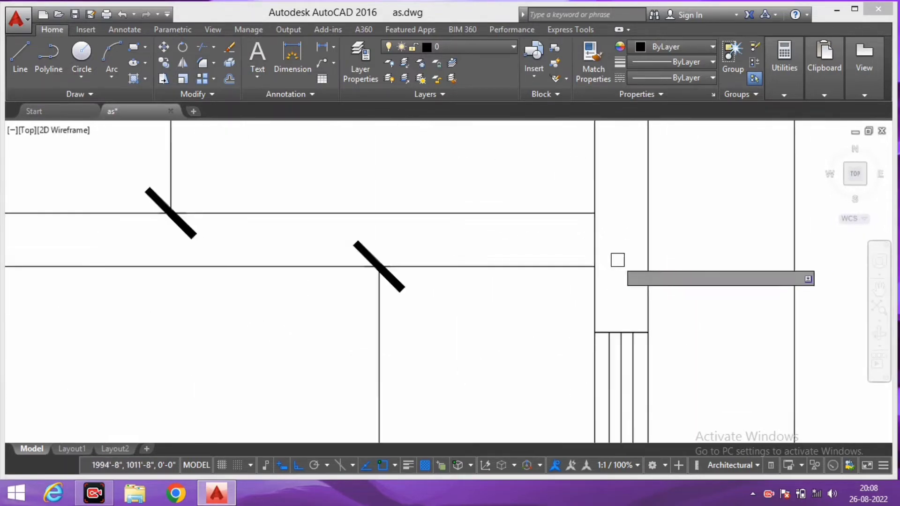
pyautogui.scroll(-3, 595, 241)
pyautogui.scroll(-1, 595, 185)
pyautogui.scroll(5, 351, 234)
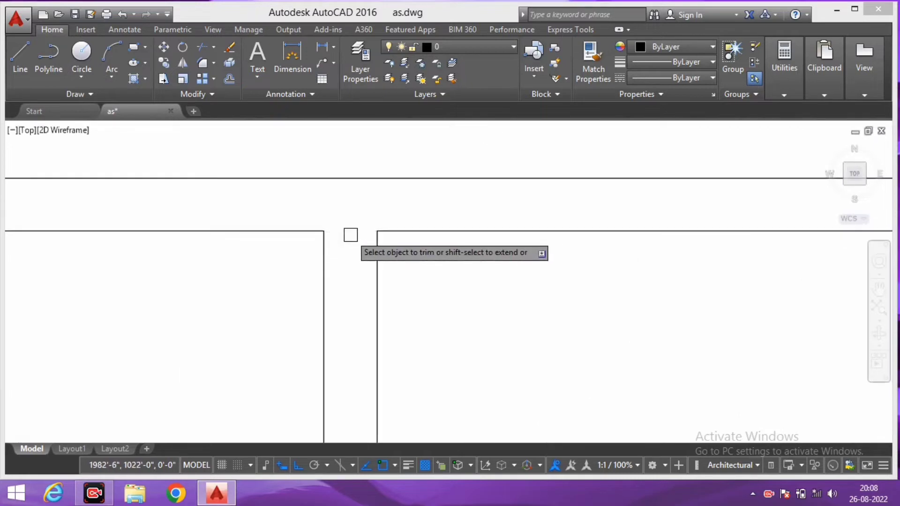
pyautogui.scroll(-4, 384, 281)
pyautogui.scroll(3, 394, 321)
pyautogui.scroll(3, 368, 298)
pyautogui.scroll(-1, 403, 280)
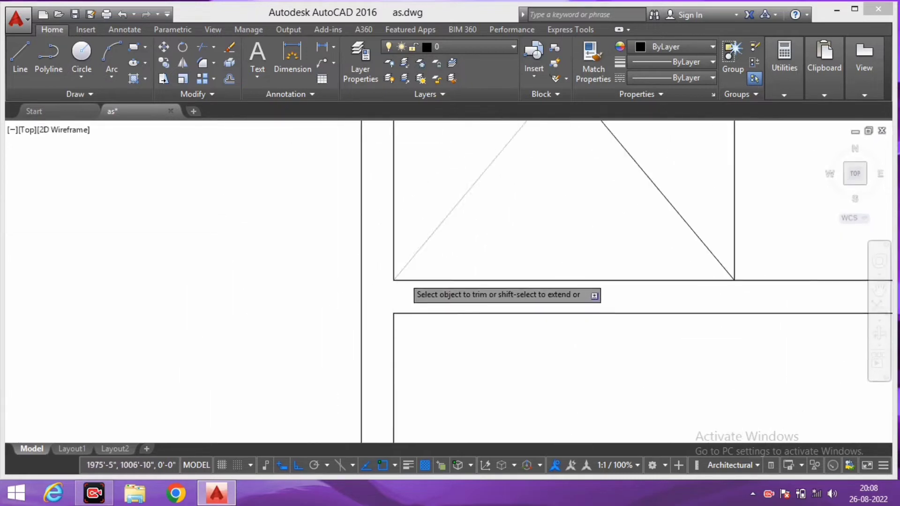
pyautogui.scroll(-3, 581, 230)
pyautogui.scroll(1, 644, 221)
pyautogui.scroll(4, 531, 251)
pyautogui.scroll(1, 521, 249)
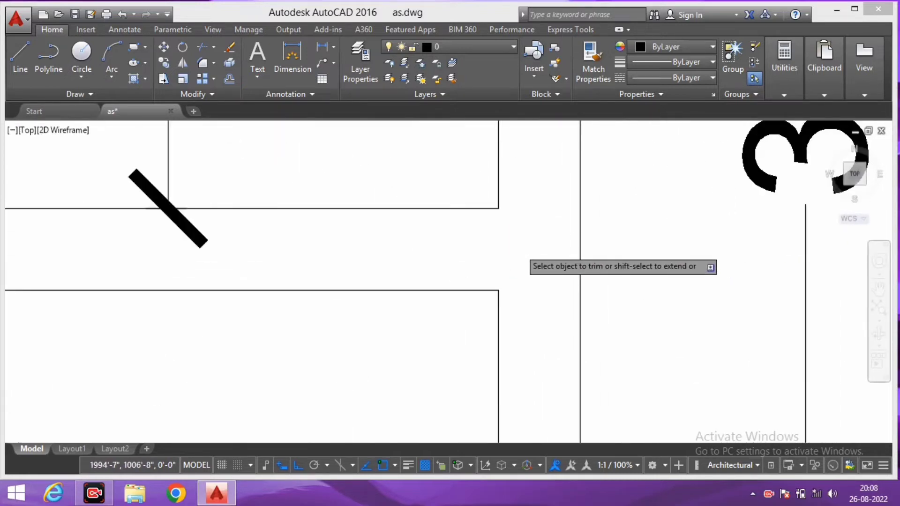
pyautogui.scroll(-3, 520, 244)
pyautogui.scroll(4, 525, 231)
# Step: Draw a 5" jamb line across the bottom wall of the lower-left room
pyautogui.scroll(-2, 499, 256)
pyautogui.moveTo(499, 255); pyautogui.dragTo(519, 331, button='middle')
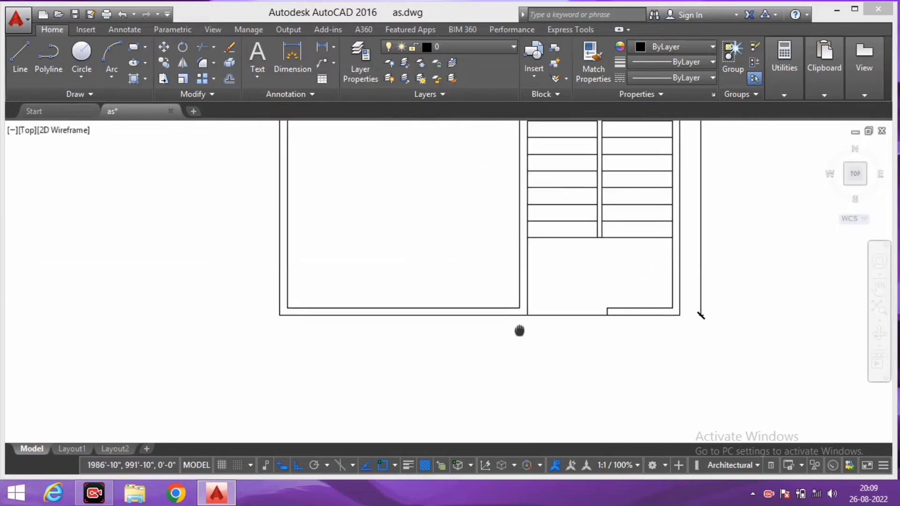
pyautogui.scroll(-3, 520, 331)
pyautogui.press('l')
pyautogui.press('Return')
pyautogui.scroll(3, 416, 281)
pyautogui.scroll(2, 376, 373)
pyautogui.click(377, 370)
pyautogui.write('5')
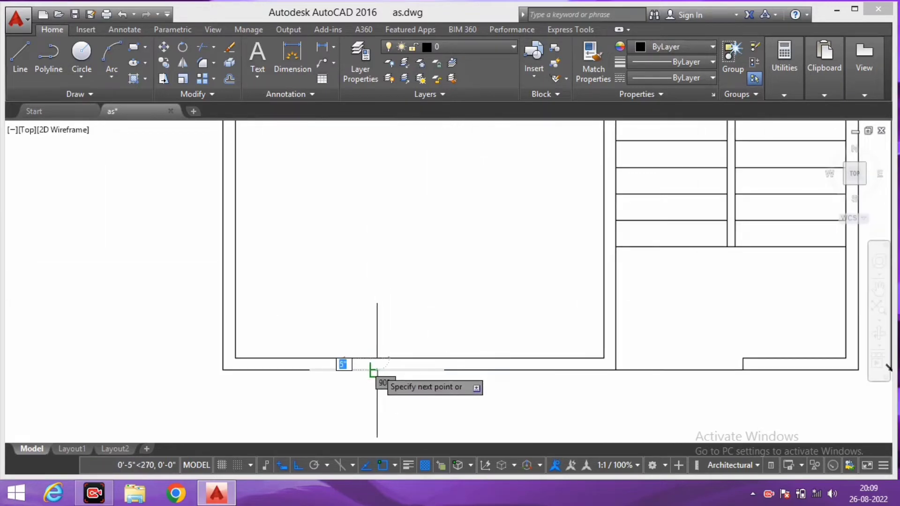
pyautogui.press('Return')
pyautogui.press('Return')
pyautogui.moveTo(376, 370); pyautogui.dragTo(389, 352, button='middle')
# Step: Offset the jamb line along the wall to form the opening's second jamb
pyautogui.write('o')
pyautogui.press('Return')
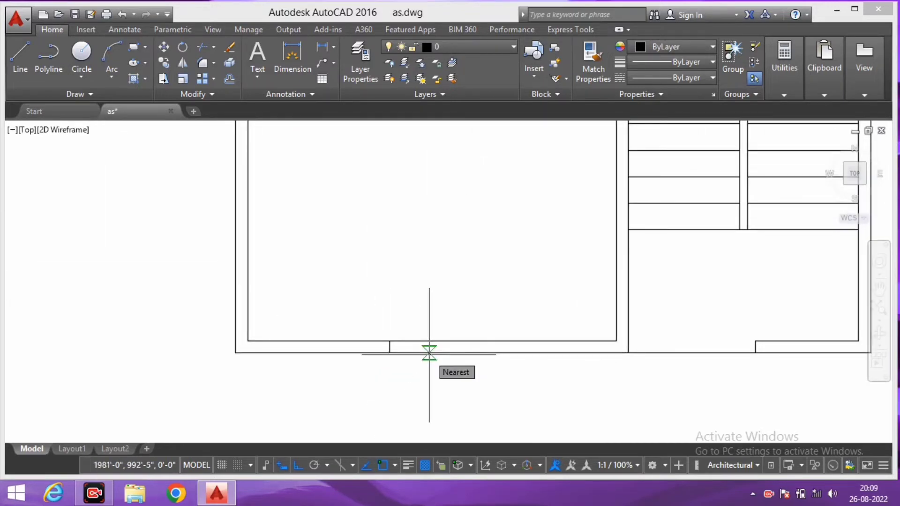
pyautogui.click(390, 348)
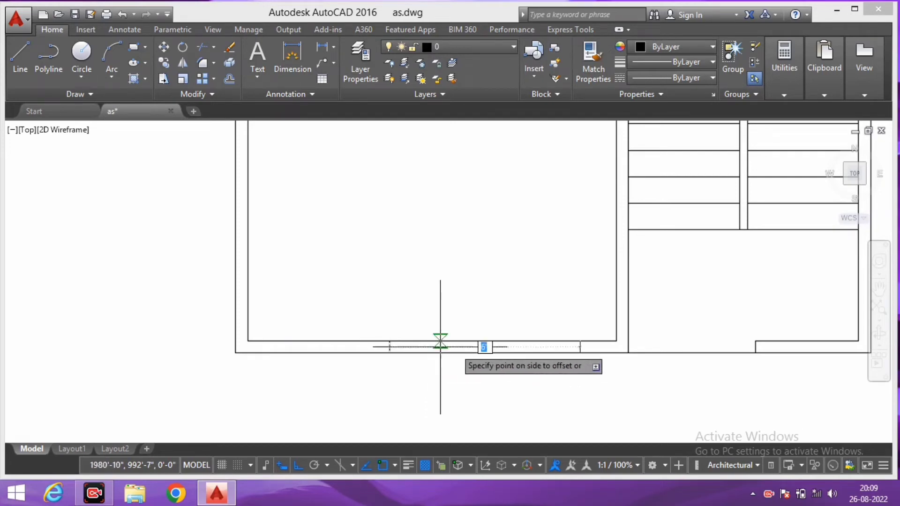
pyautogui.click(439, 347)
pyautogui.moveTo(565, 382); pyautogui.dragTo(557, 361, button='middle')
# Step: Trim away the wall lines between the two jambs
pyautogui.press('Return')
pyautogui.moveTo(574, 357); pyautogui.dragTo(382, 221)
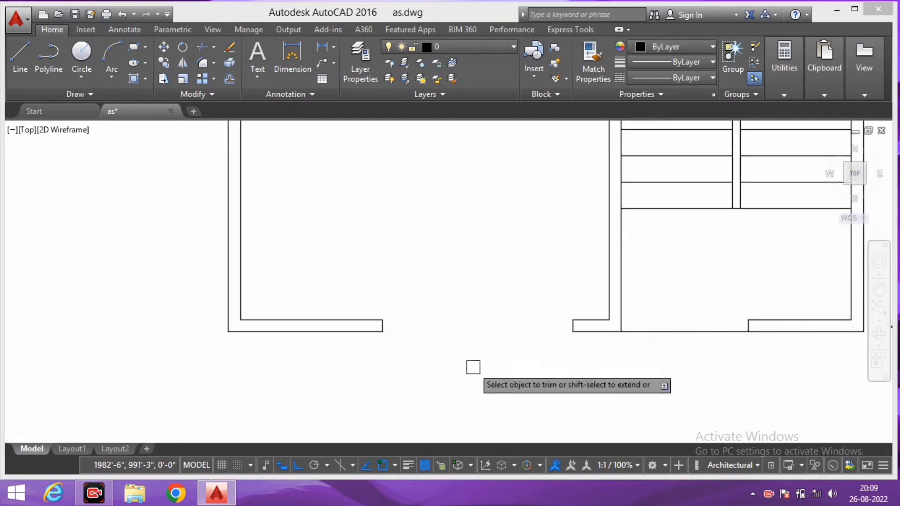
pyautogui.moveTo(494, 360); pyautogui.dragTo(505, 355, button='middle')
pyautogui.press('Return')
# Step: Draw the window rectangle across the opening and start its middle line
pyautogui.press('Return')
pyautogui.click(394, 315)
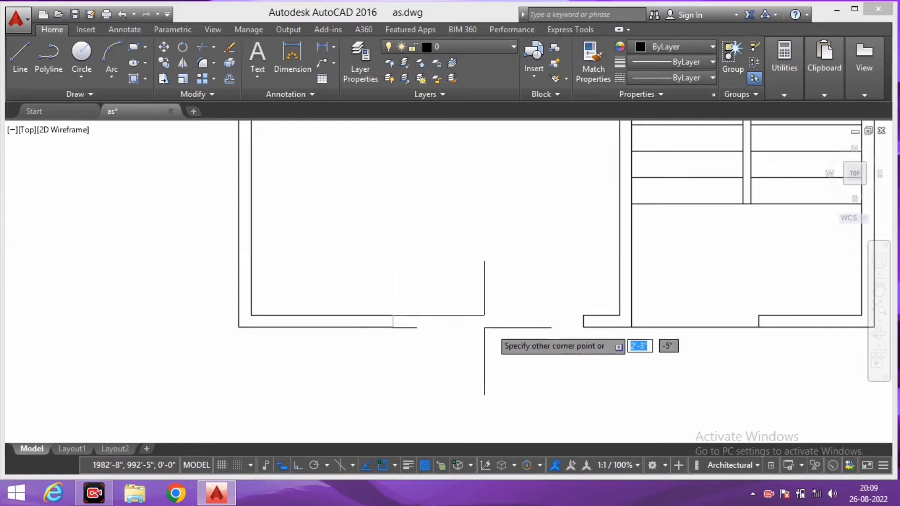
pyautogui.click(583, 327)
pyautogui.write('l')
# Step: Offset the middle window line to create the parallel window lines
pyautogui.press('Return')
pyautogui.click(393, 321)
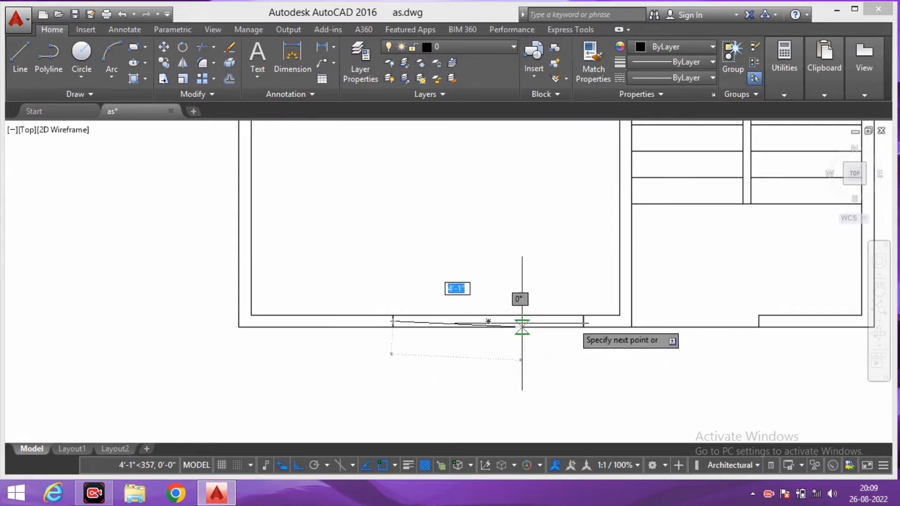
pyautogui.write('o')
pyautogui.press('Return')
pyautogui.press('Return')
pyautogui.scroll(5, 517, 323)
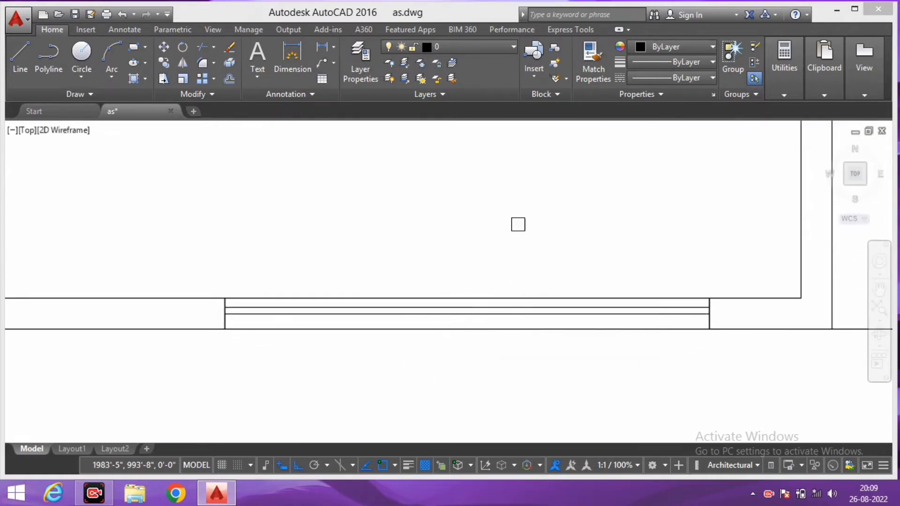
pyautogui.click(519, 315)
pyautogui.scroll(-5, 622, 355)
pyautogui.scroll(4, 622, 355)
# Step: Window-select the bottom wall and window lines
pyautogui.click(436, 263)
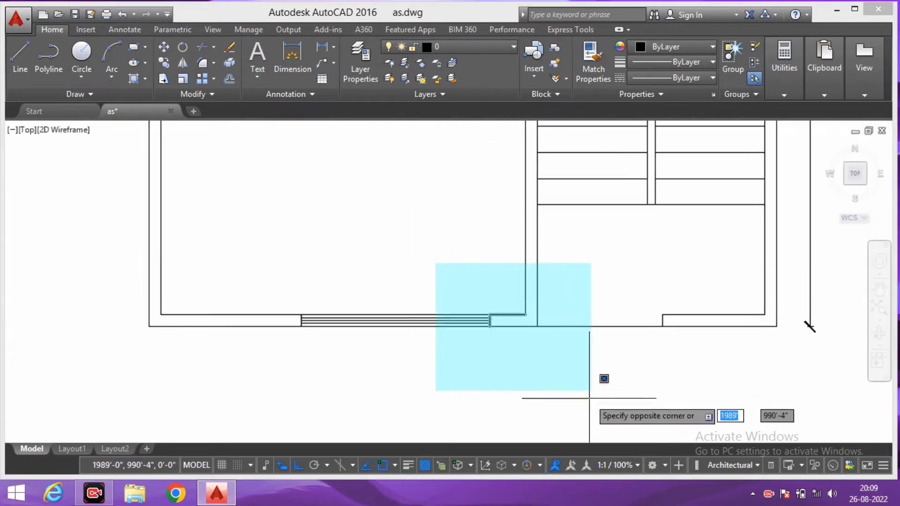
pyautogui.click(602, 378)
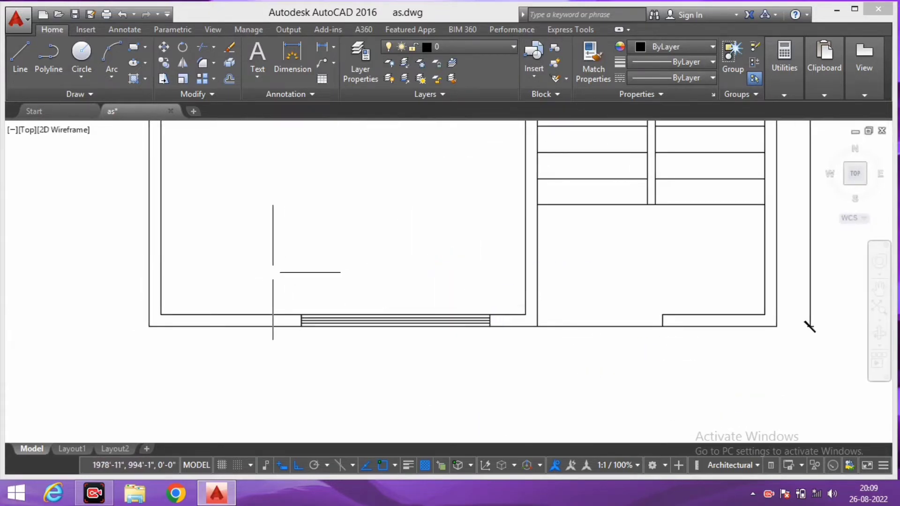
pyautogui.scroll(-5, 505, 330)
pyautogui.scroll(6, 375, 319)
pyautogui.click(346, 281)
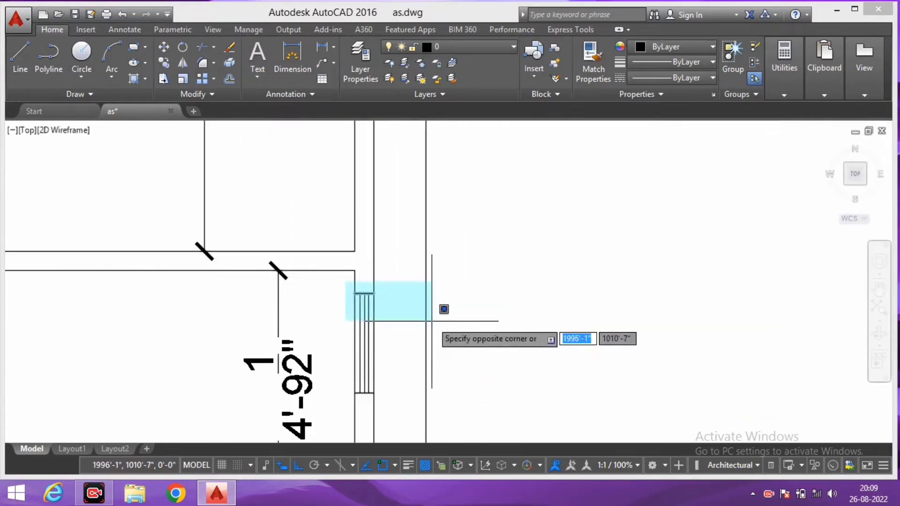
pyautogui.click(432, 321)
pyautogui.scroll(-3, 412, 408)
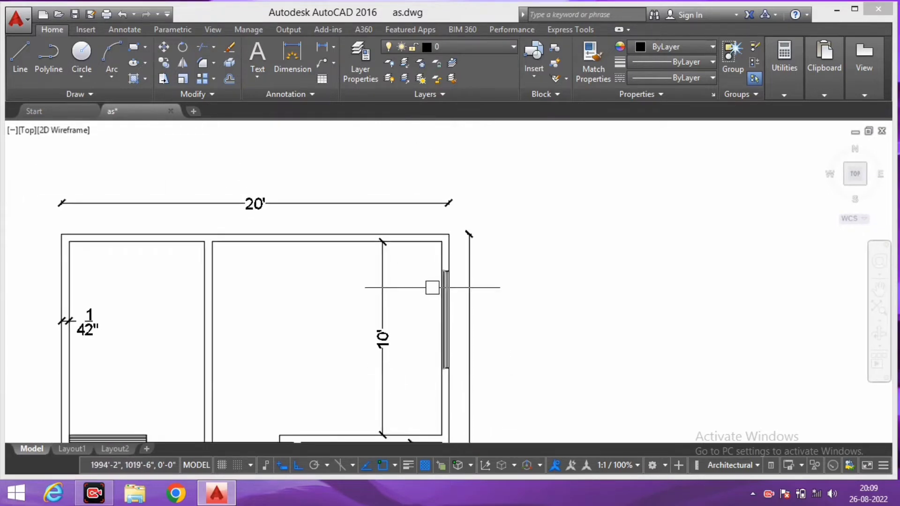
# Step: Make selections around the window lines and move to the upper-right room's right wall
pyautogui.click(415, 265)
pyautogui.click(559, 294)
pyautogui.moveTo(421, 346); pyautogui.dragTo(653, 215, button='middle')
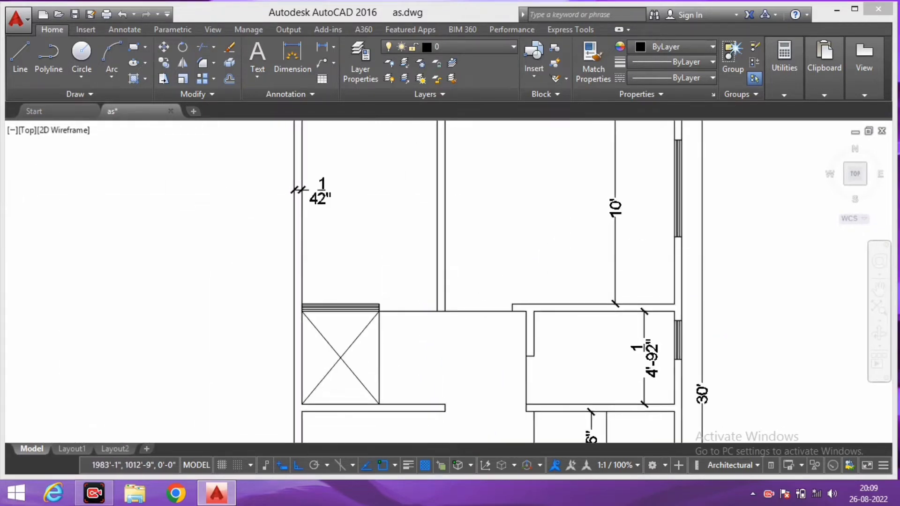
pyautogui.scroll(2, 451, 275)
pyautogui.click(301, 297)
pyautogui.click(375, 371)
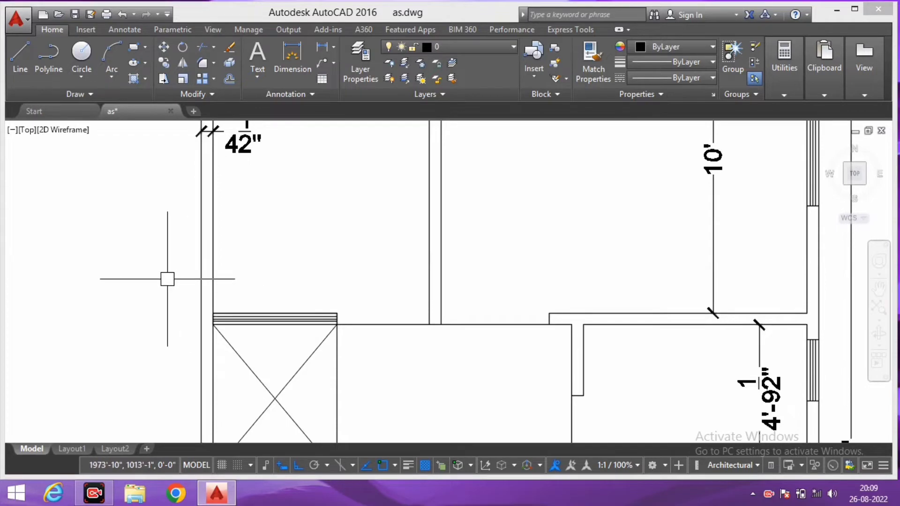
pyautogui.click(167, 281)
pyautogui.scroll(-6, 421, 331)
pyautogui.scroll(2, 421, 331)
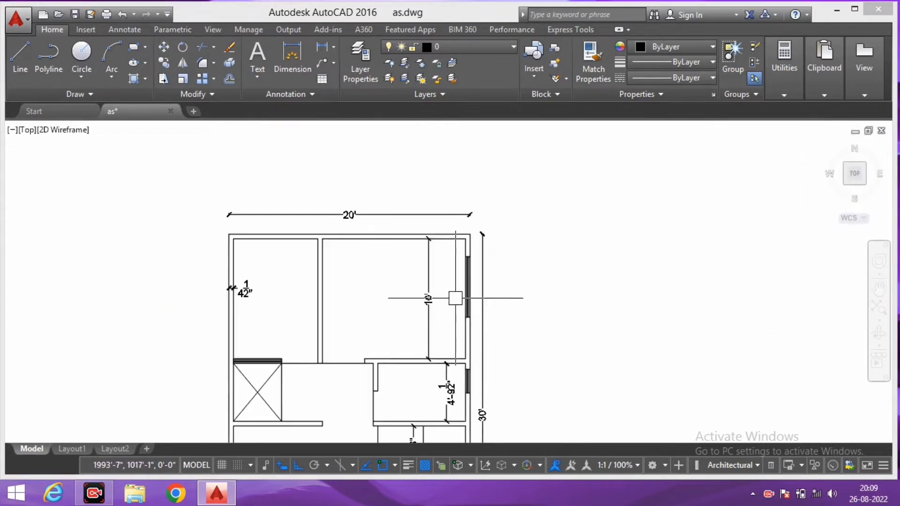
pyautogui.moveTo(462, 302); pyautogui.dragTo(492, 258, button='middle')
pyautogui.scroll(2, 492, 258)
pyautogui.scroll(2, 527, 243)
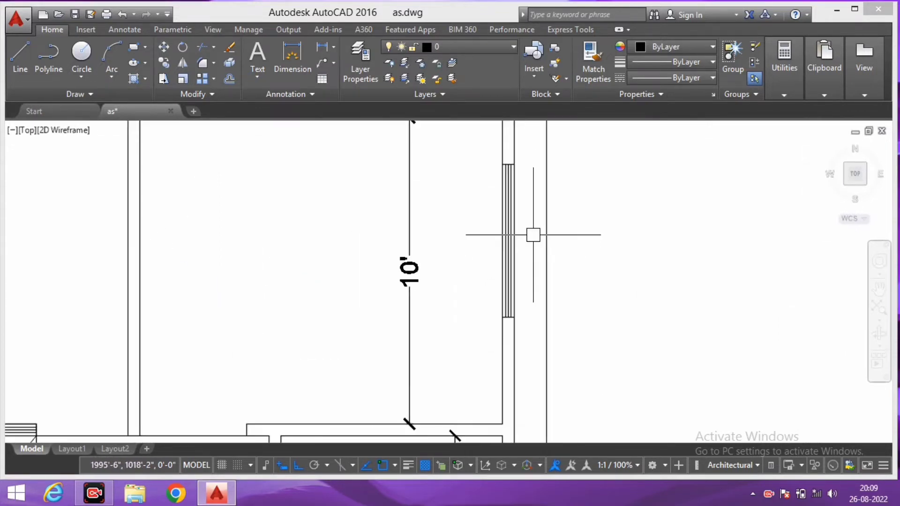
pyautogui.scroll(2, 532, 244)
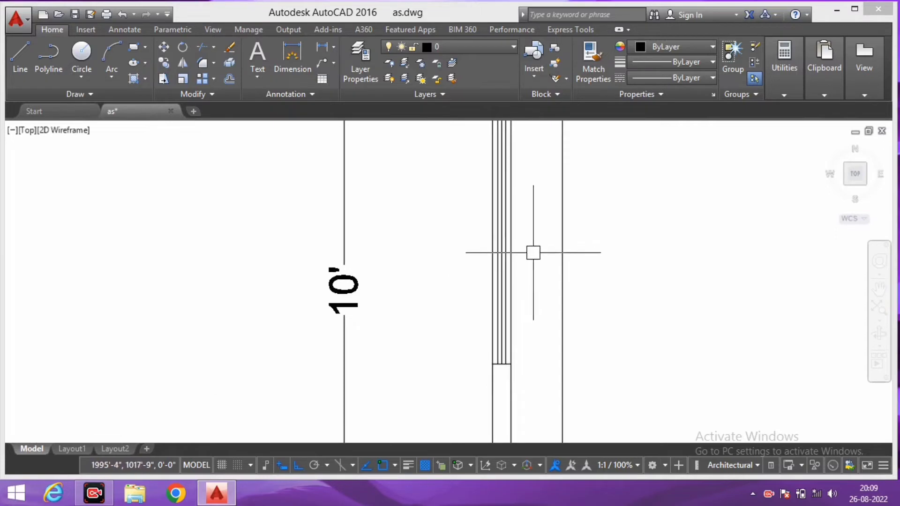
# Step: Select the right-wall window lines and colour them orange (242,103,34)
pyautogui.click(533, 250)
pyautogui.click(472, 228)
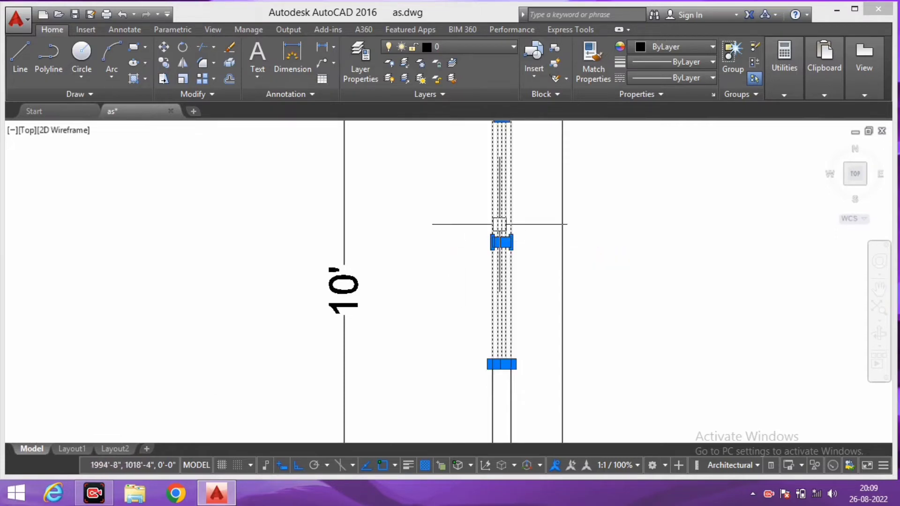
pyautogui.click(684, 49)
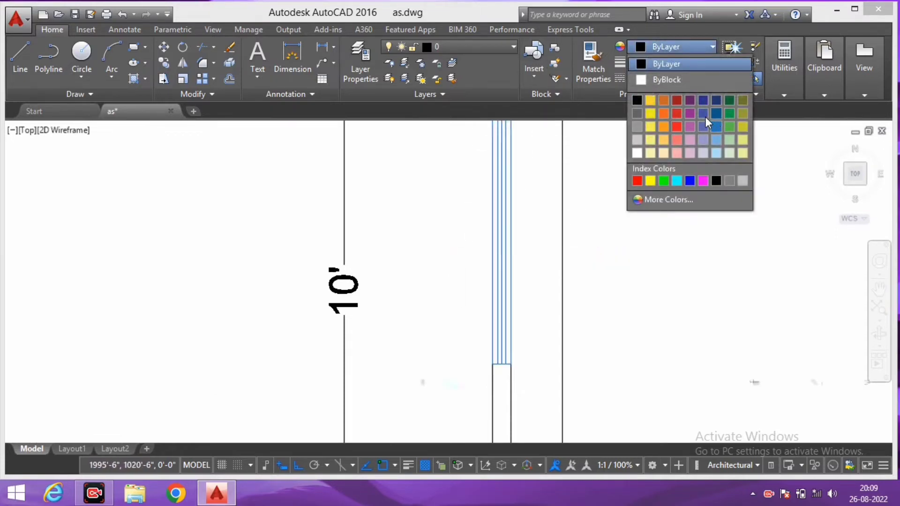
pyautogui.click(664, 114)
# Step: Match properties from the orange window onto the small right-room window
pyautogui.press('Escape')
pyautogui.scroll(-3, 589, 273)
pyautogui.write('ma')
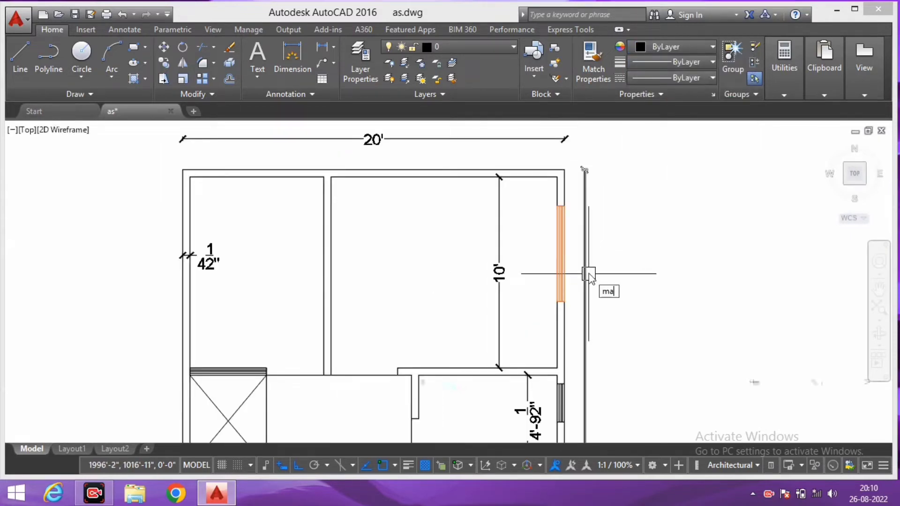
pyautogui.press('Return')
pyautogui.scroll(4, 588, 277)
pyautogui.click(560, 236)
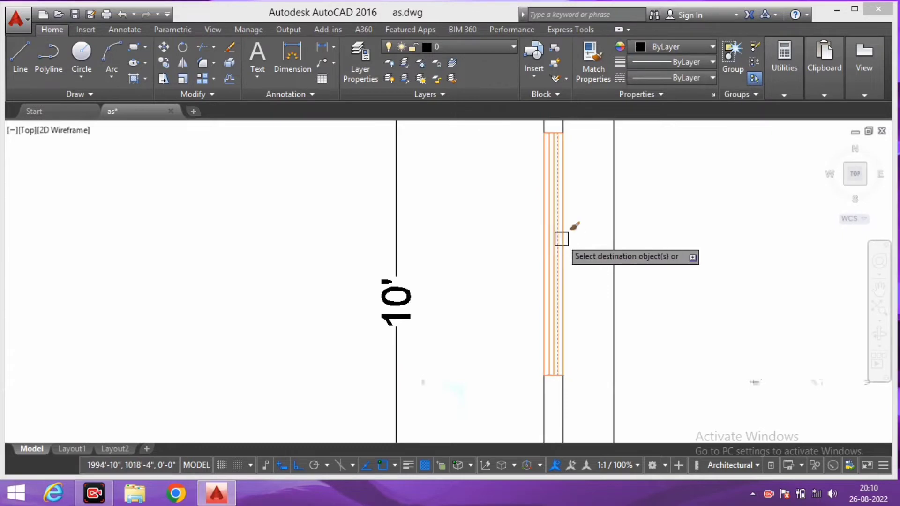
pyautogui.scroll(-4, 585, 305)
pyautogui.moveTo(586, 304); pyautogui.dragTo(569, 251, button='middle')
pyautogui.scroll(4, 569, 251)
pyautogui.click(582, 202)
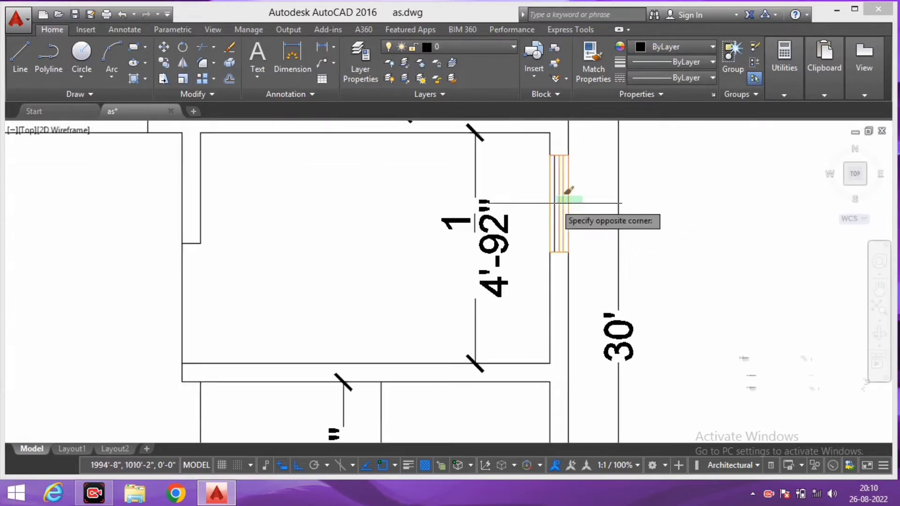
# Step: Turn the lower-wall window and the window above the X-marked box orange
pyautogui.scroll(-4, 575, 199)
pyautogui.scroll(4, 502, 231)
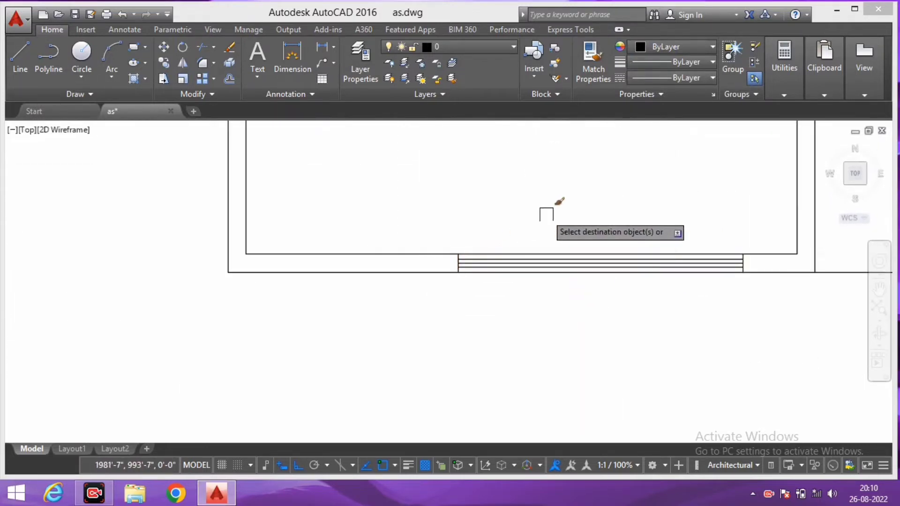
pyautogui.click(532, 263)
pyautogui.scroll(-4, 532, 228)
pyautogui.scroll(5, 515, 277)
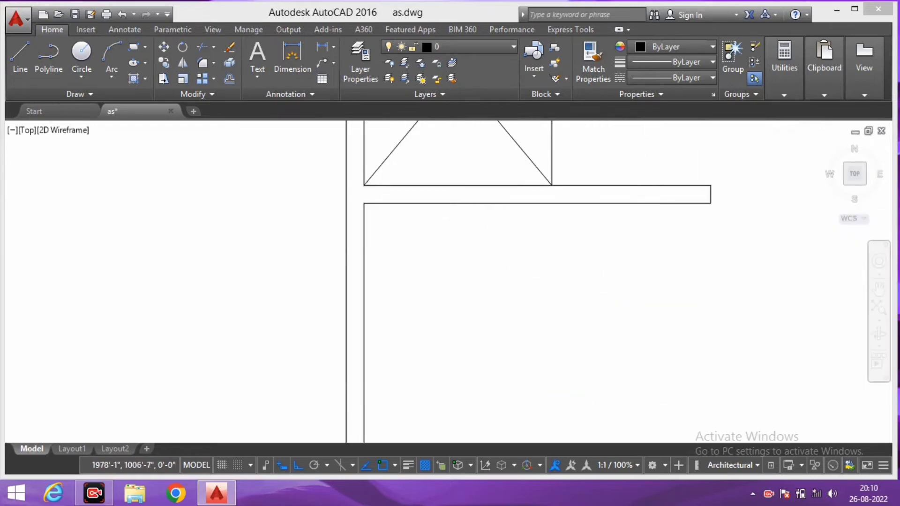
pyautogui.moveTo(511, 205); pyautogui.dragTo(512, 286, button='middle')
pyautogui.click(526, 180)
pyautogui.click(503, 261)
# Step: Pan and zoom to review the whole plan with its orange windows
pyautogui.scroll(-5, 570, 314)
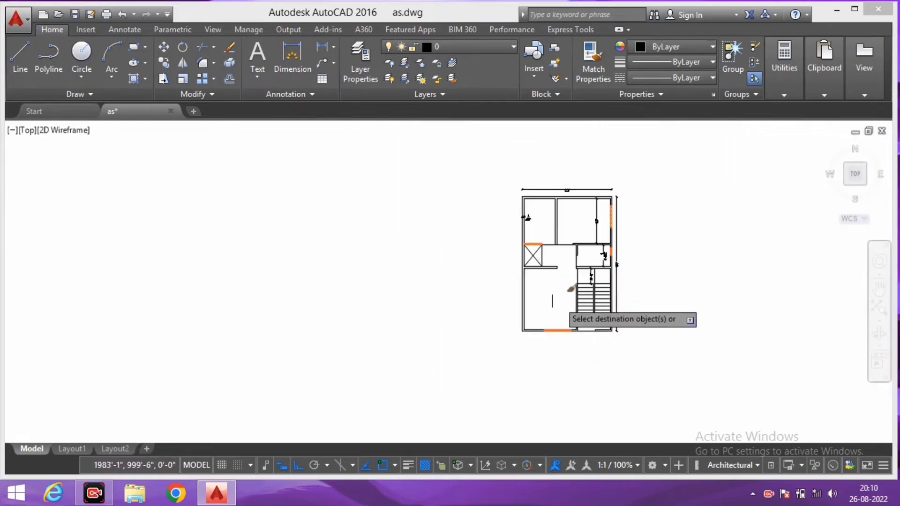
pyautogui.moveTo(569, 314)
pyautogui.mouseDown(button='middle')
pyautogui.moveTo(577, 230)
pyautogui.moveTo(560, 286)
pyautogui.mouseUp(button='middle')
pyautogui.scroll(4, 577, 229)
pyautogui.scroll(2, 583, 268)
pyautogui.scroll(-2, 533, 311)
pyautogui.scroll(-2, 595, 243)
pyautogui.scroll(4, 490, 324)
pyautogui.scroll(-2, 484, 308)
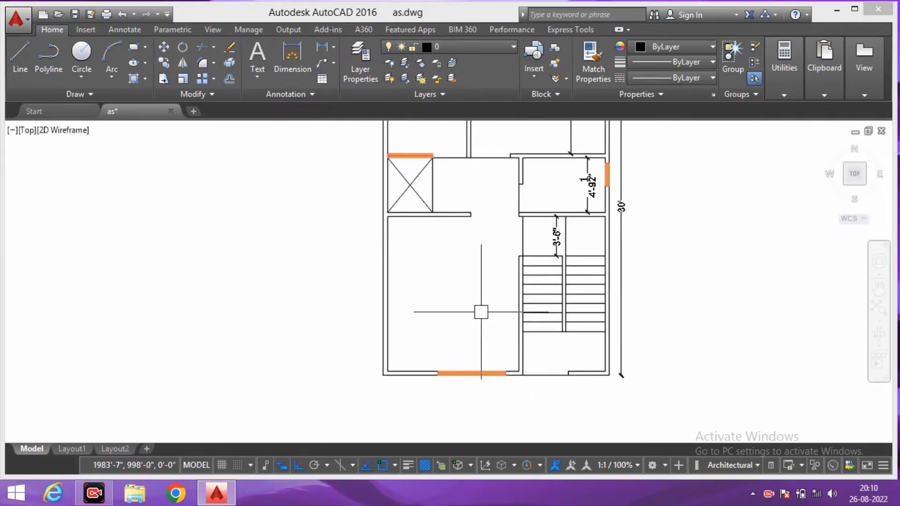
# Step: Add the 11'-7" width dimension of the lower-left room up to the stair wall
pyautogui.press('Return')
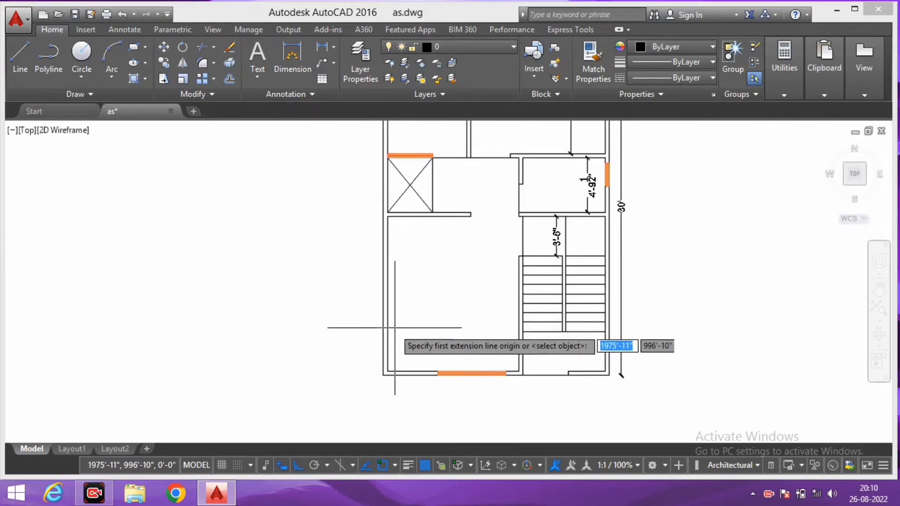
pyautogui.click(519, 331)
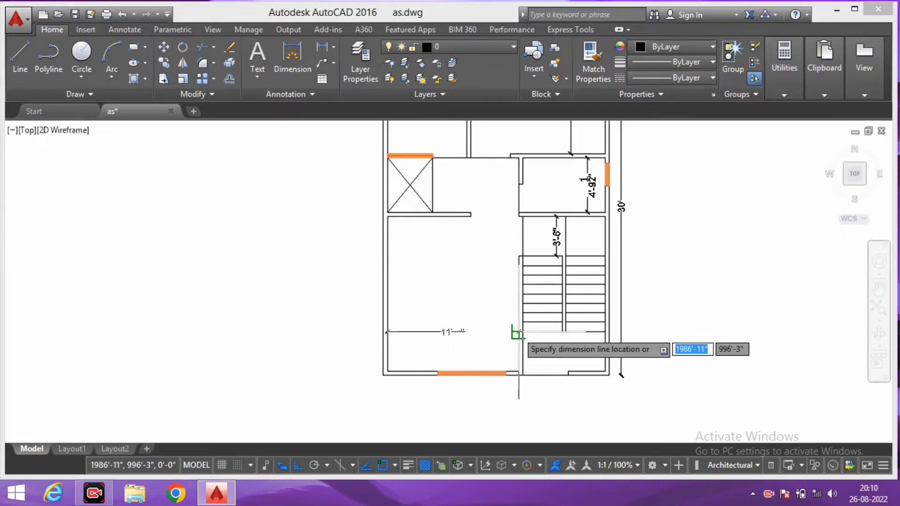
pyautogui.click(451, 338)
pyautogui.scroll(2, 451, 338)
pyautogui.scroll(-2, 447, 336)
# Step: Add the 13'-8" height dimension of the lower-left room
pyautogui.press('Return')
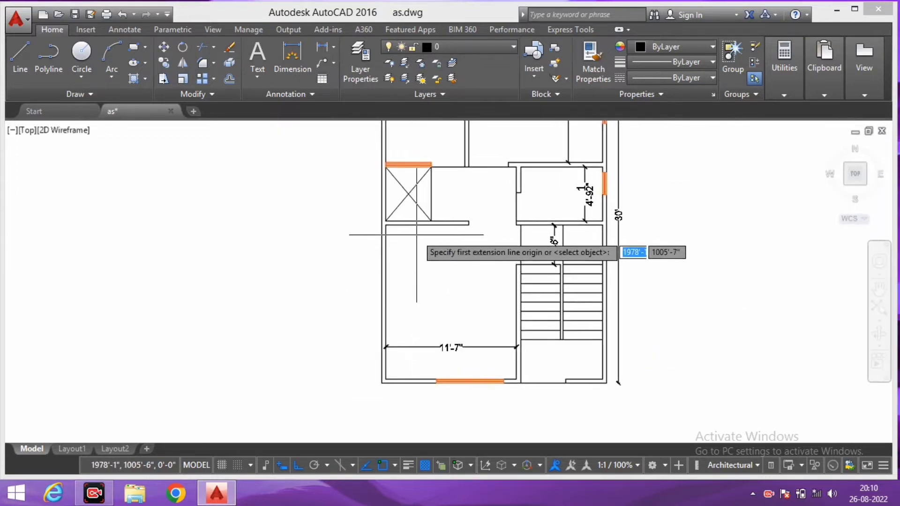
pyautogui.click(415, 225)
pyautogui.click(415, 379)
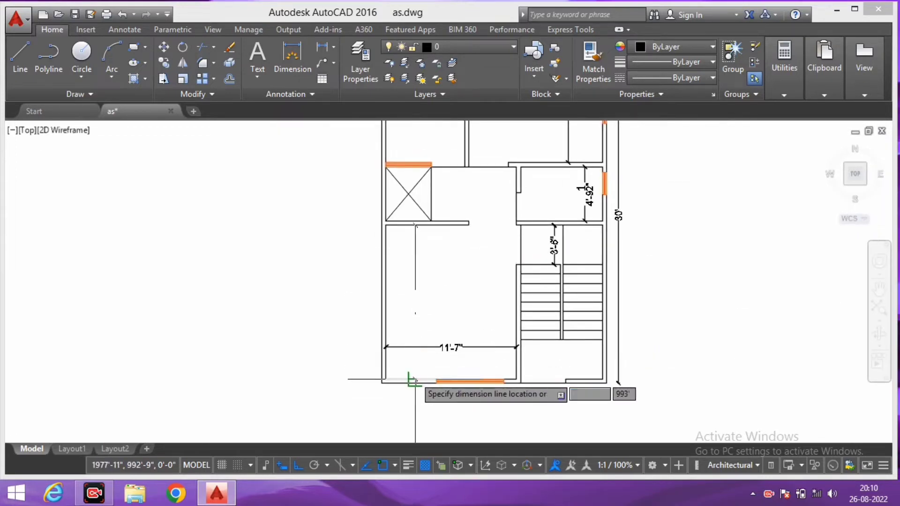
pyautogui.scroll(2, 413, 289)
pyautogui.click(398, 317)
pyautogui.scroll(5, 407, 319)
pyautogui.scroll(-3, 408, 321)
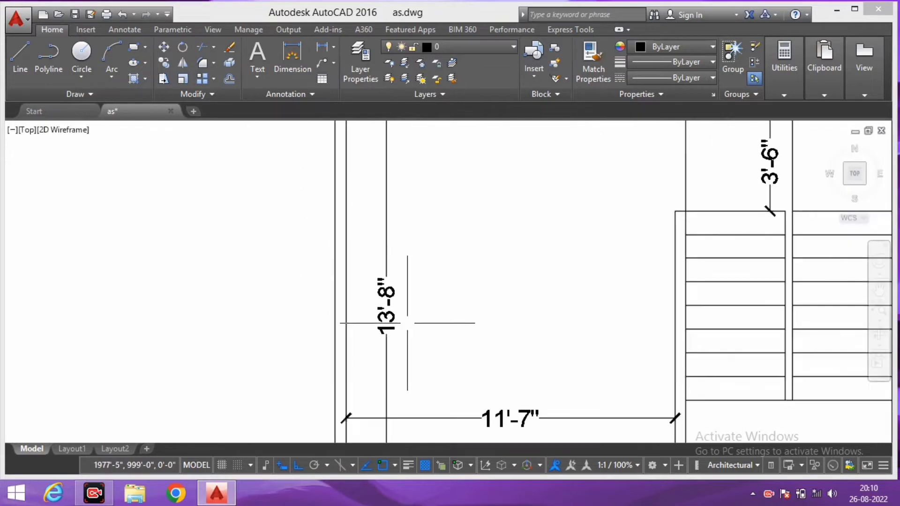
pyautogui.scroll(-2, 514, 224)
pyautogui.moveTo(514, 223)
pyautogui.mouseDown(button='middle')
pyautogui.moveTo(494, 274)
pyautogui.moveTo(483, 386)
pyautogui.mouseUp(button='middle')
pyautogui.scroll(2, 469, 276)
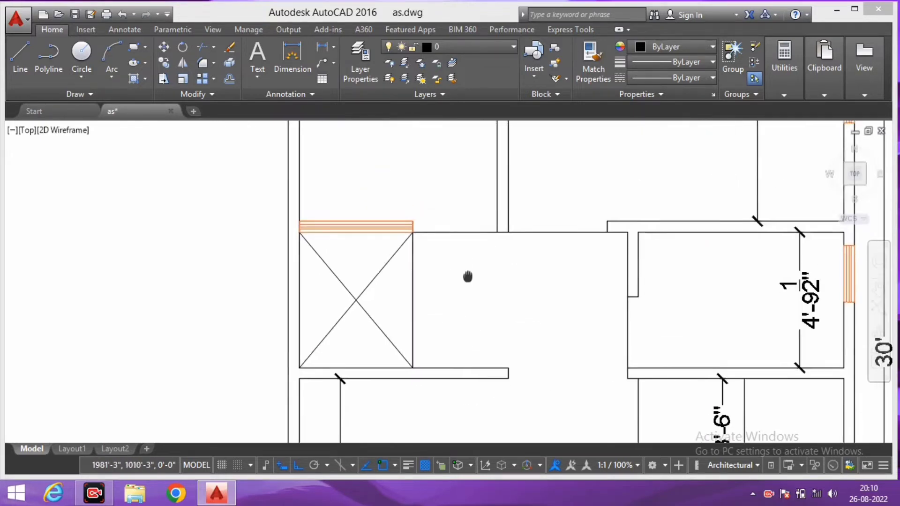
# Step: Dimension the height of the X-marked box beside it
pyautogui.press('Return')
pyautogui.click(375, 243)
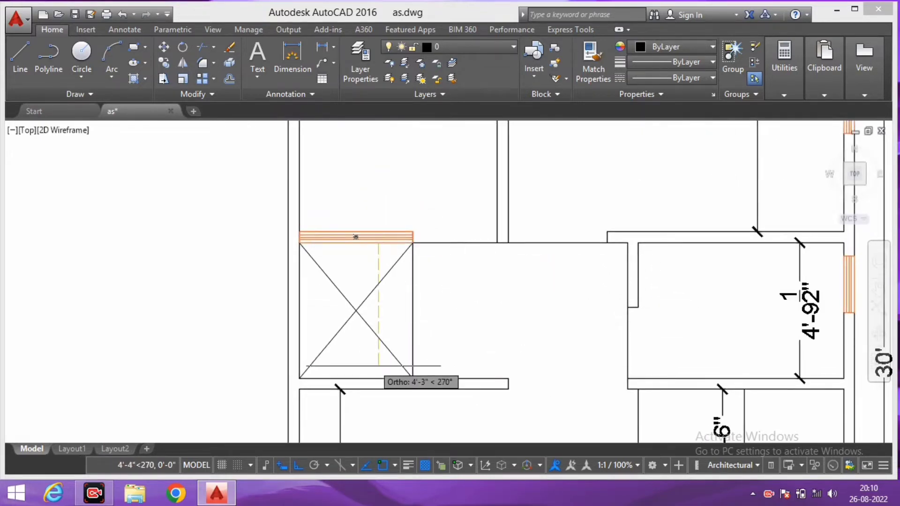
pyautogui.click(375, 379)
pyautogui.scroll(3, 370, 315)
pyautogui.click(251, 315)
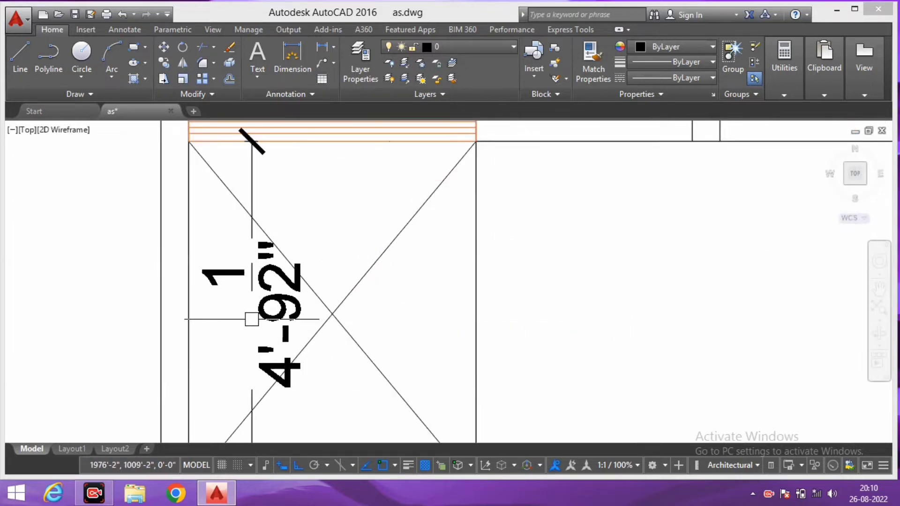
pyautogui.scroll(-2, 396, 287)
pyautogui.moveTo(396, 287); pyautogui.dragTo(406, 280, button='middle')
# Step: Add the 4' width dimension below the X-marked box
pyautogui.press('Return')
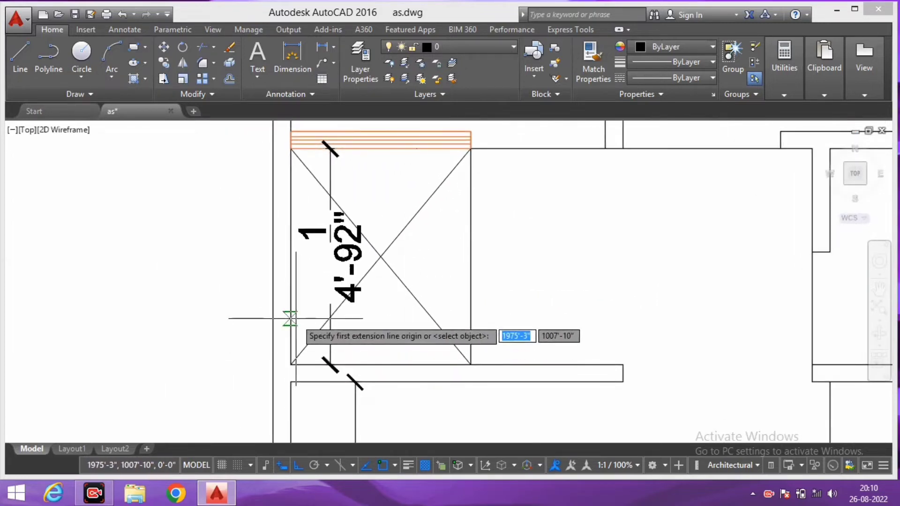
pyautogui.click(291, 318)
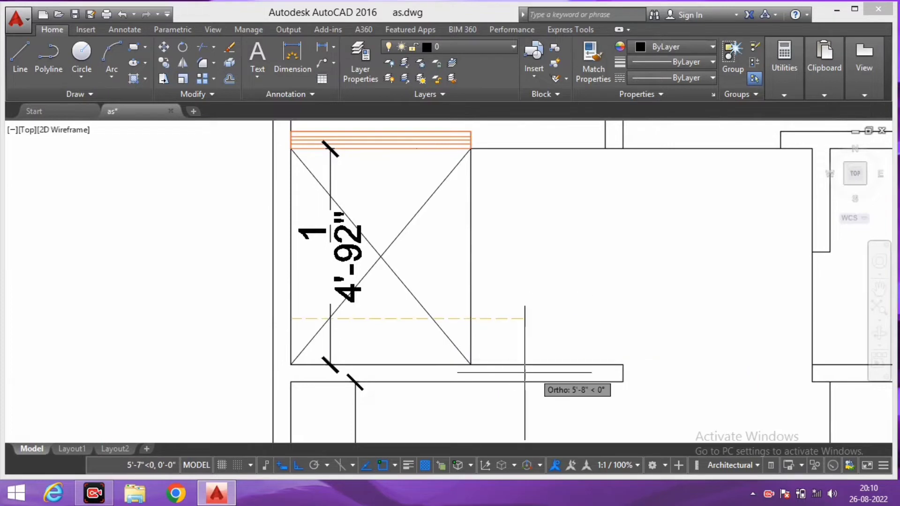
pyautogui.click(470, 364)
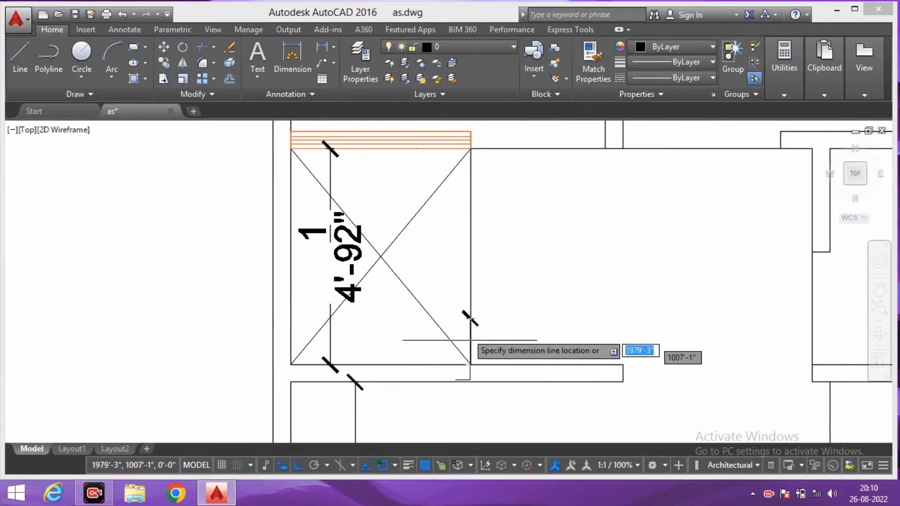
pyautogui.click(413, 370)
pyautogui.scroll(-2, 412, 370)
pyautogui.scroll(-2, 470, 332)
pyautogui.moveTo(459, 328)
pyautogui.mouseDown(button='middle')
pyautogui.moveTo(470, 332)
pyautogui.moveTo(451, 357)
pyautogui.mouseUp(button='middle')
pyautogui.scroll(2, 422, 328)
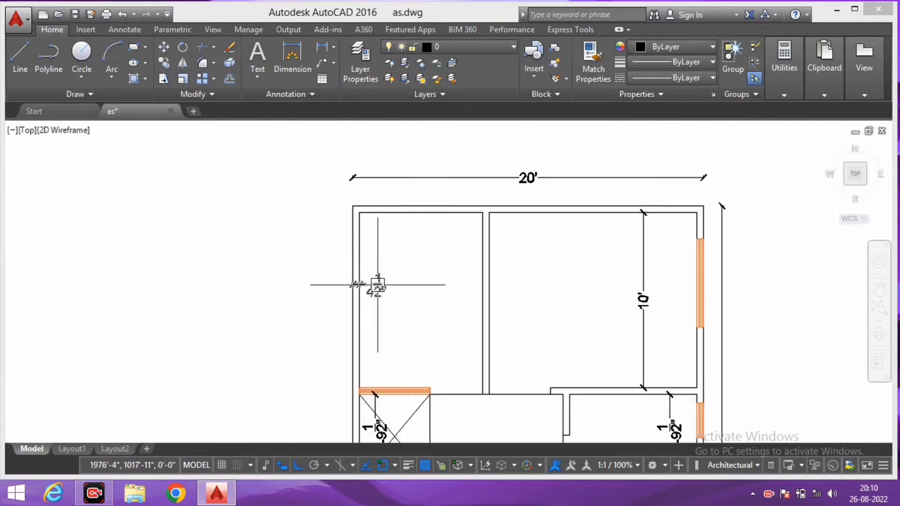
# Step: Add the upper-left room's 7' width dimension
pyautogui.press('Escape')
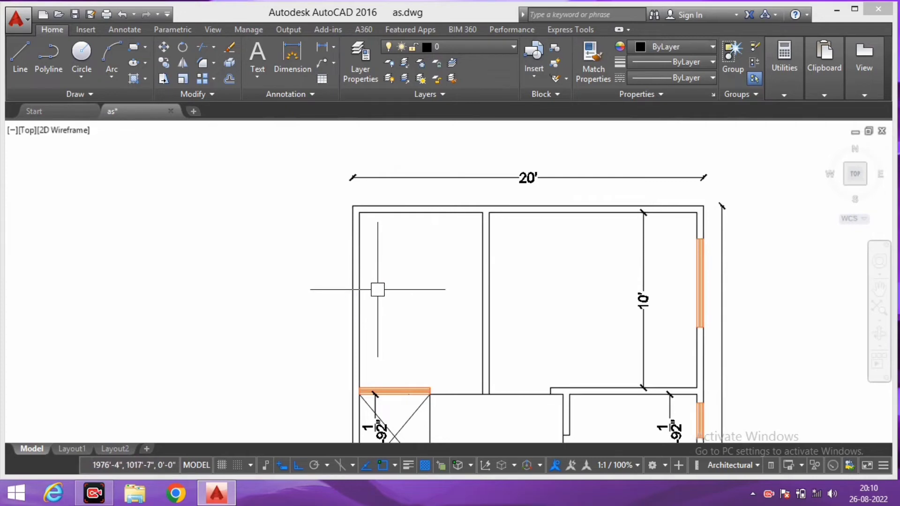
pyautogui.write('dli')
pyautogui.press('Return')
pyautogui.click(359, 264)
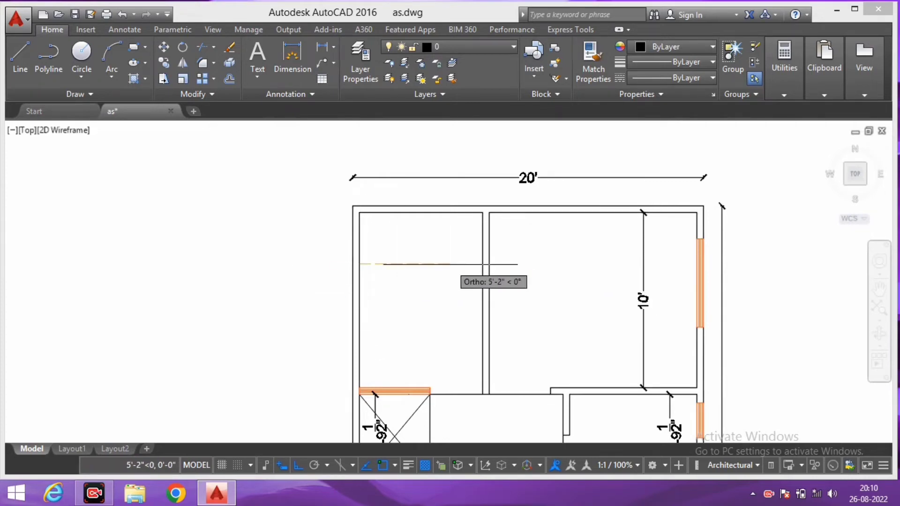
pyautogui.click(482, 264)
pyautogui.click(445, 228)
# Step: Add the upper-left room's 10' height dimension
pyautogui.press('Return')
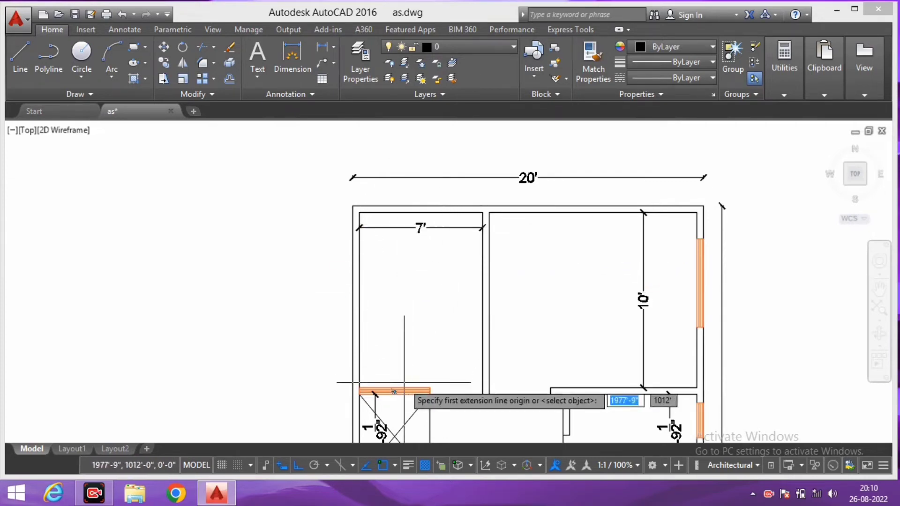
pyautogui.click(406, 385)
pyautogui.click(406, 213)
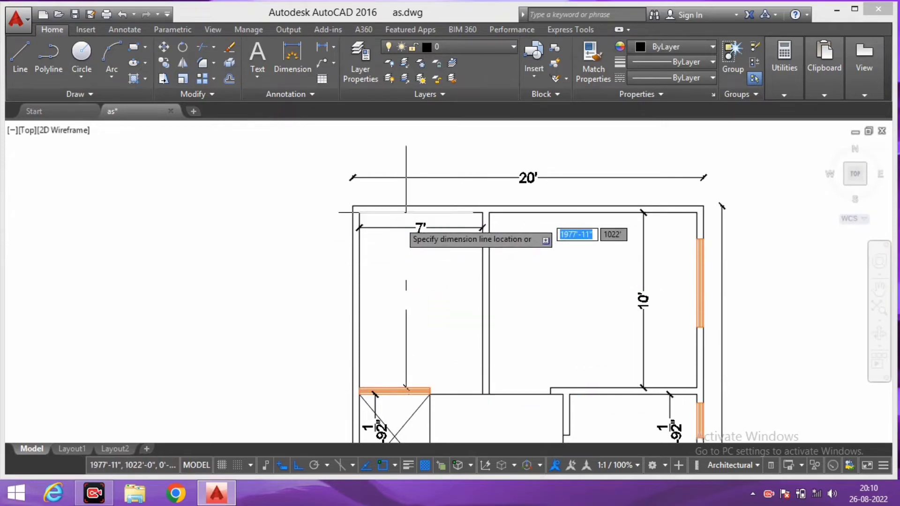
pyautogui.scroll(4, 379, 283)
pyautogui.click(378, 283)
pyautogui.scroll(-5, 385, 280)
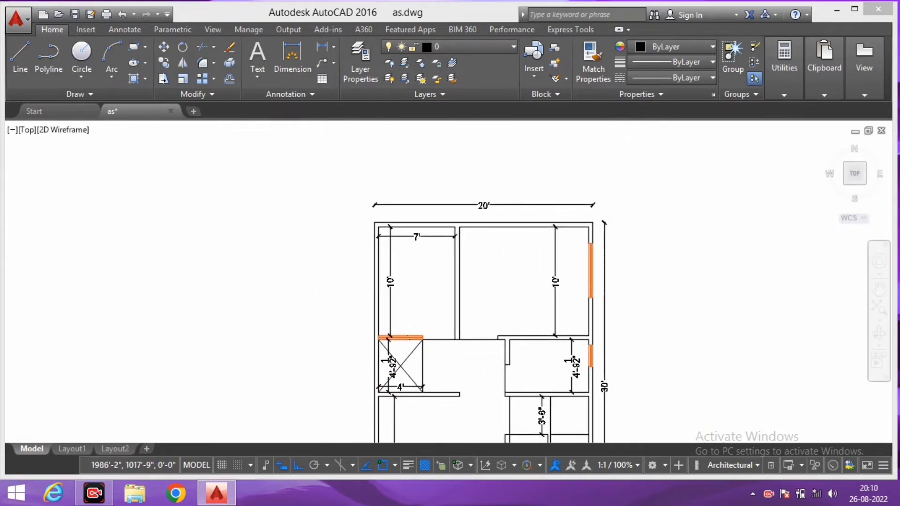
pyautogui.scroll(2, 497, 270)
# Step: Add the upper-right room's 11'-10" width dimension
pyautogui.press('Return')
pyautogui.click(421, 217)
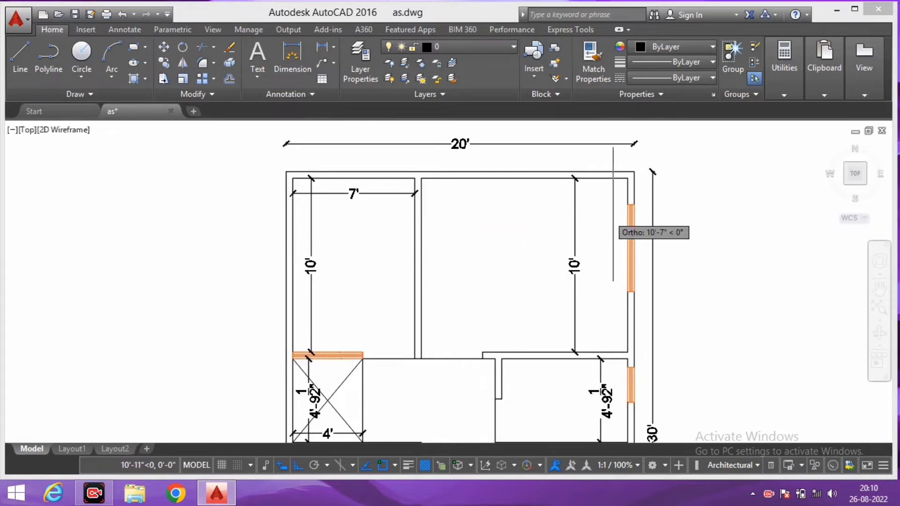
pyautogui.click(629, 217)
pyautogui.click(563, 202)
pyautogui.scroll(4, 662, 228)
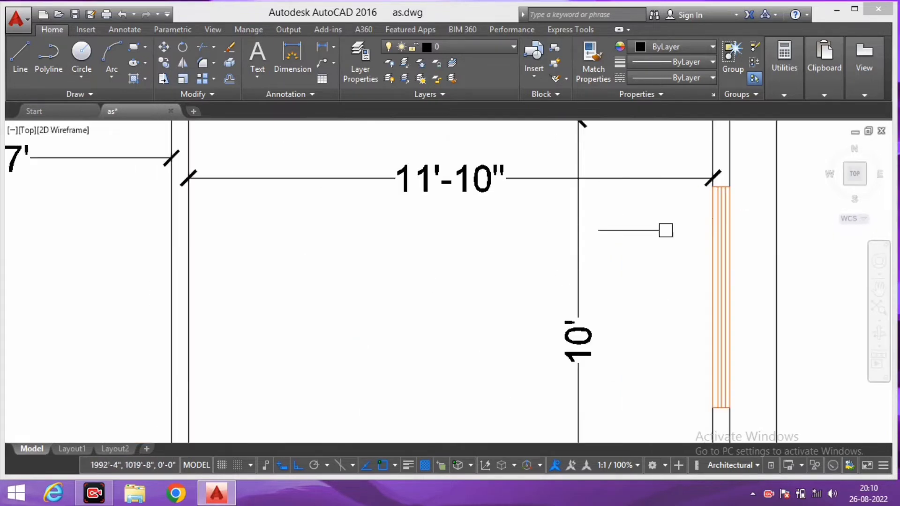
pyautogui.scroll(-4, 729, 321)
pyautogui.scroll(2, 729, 321)
# Step: Add the small right room's 7'-3" width dimension
pyautogui.moveTo(582, 389); pyautogui.dragTo(582, 324, button='middle')
pyautogui.press('Return')
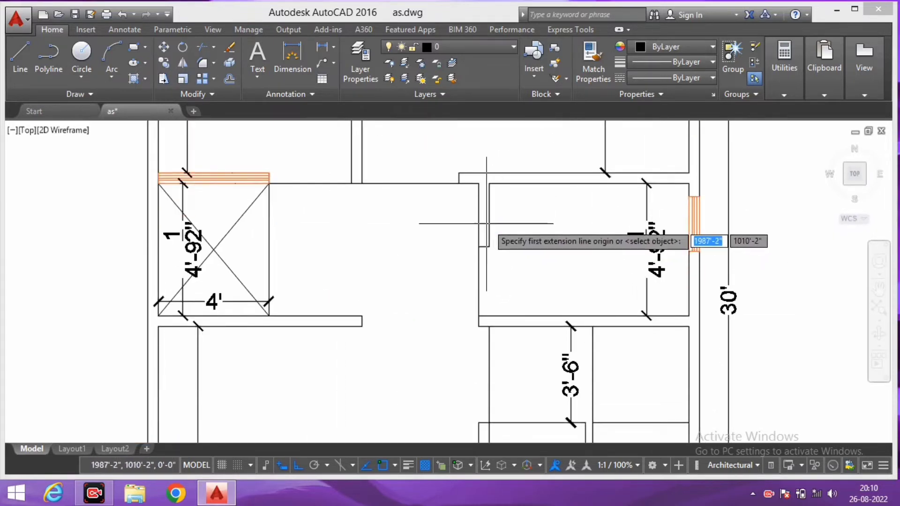
pyautogui.click(489, 212)
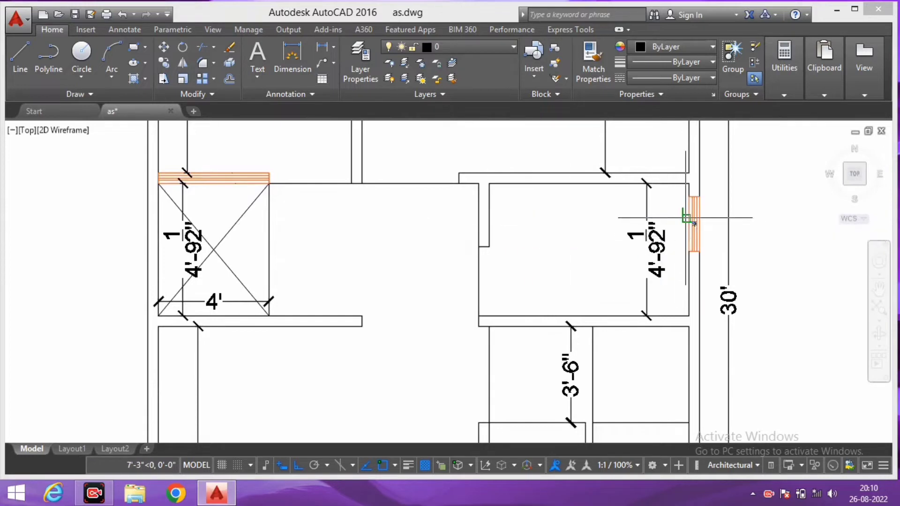
pyautogui.click(691, 212)
pyautogui.click(629, 212)
# Step: Zoom and pan to bring the lower-left room and stairs into close view
pyautogui.scroll(2, 647, 265)
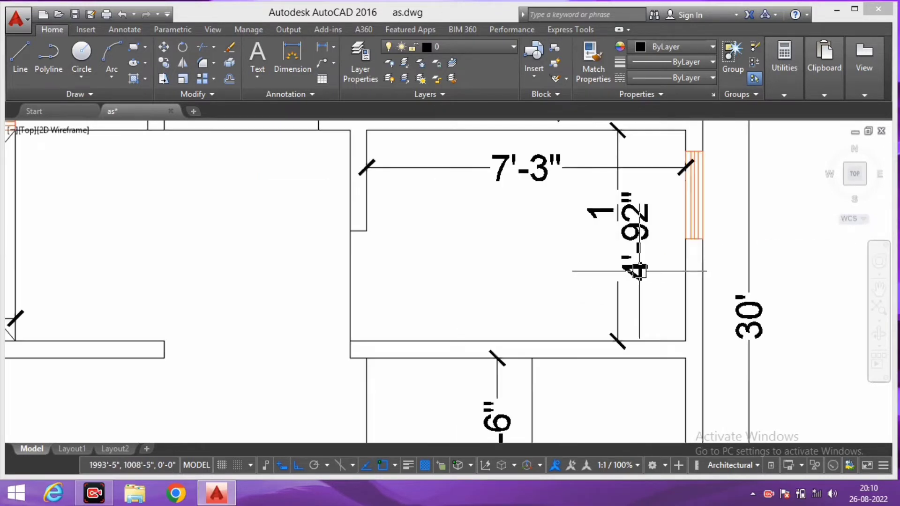
pyautogui.scroll(-2, 640, 273)
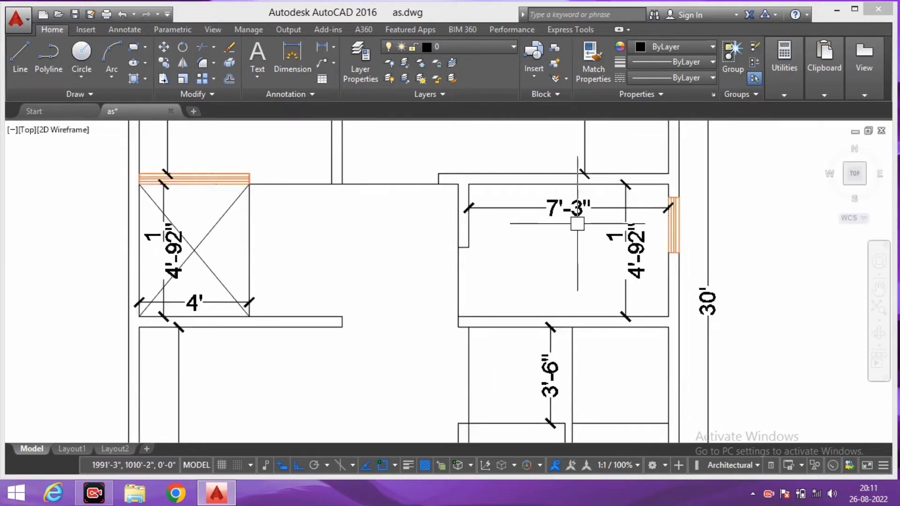
pyautogui.scroll(-3, 562, 216)
pyautogui.scroll(1, 528, 235)
pyautogui.scroll(1, 562, 287)
pyautogui.scroll(-2, 562, 287)
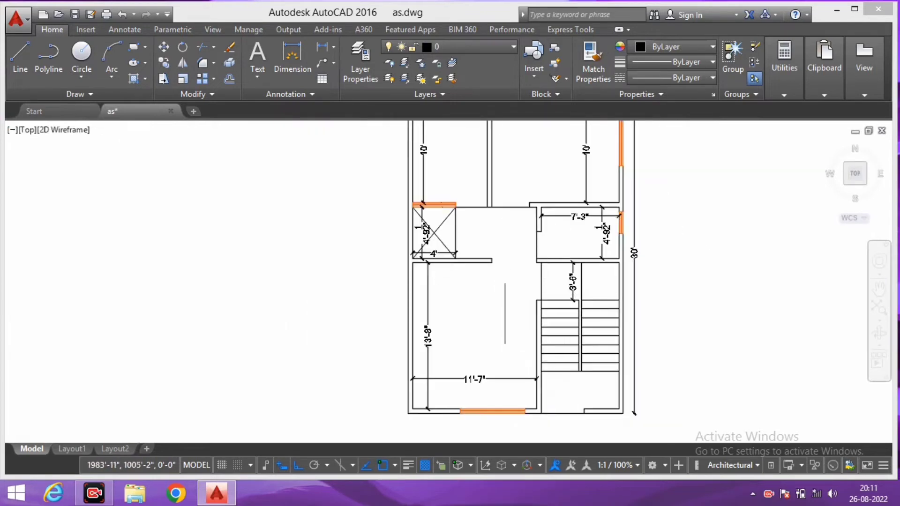
pyautogui.scroll(2, 567, 291)
pyautogui.scroll(-2, 579, 311)
pyautogui.moveTo(579, 311); pyautogui.dragTo(563, 284, button='middle')
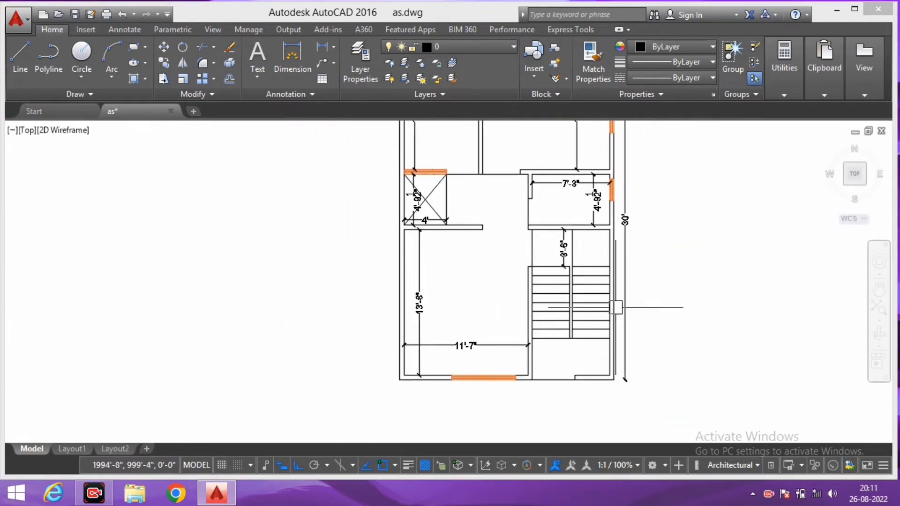
pyautogui.moveTo(614, 305); pyautogui.dragTo(576, 382, button='middle')
pyautogui.scroll(-2, 519, 283)
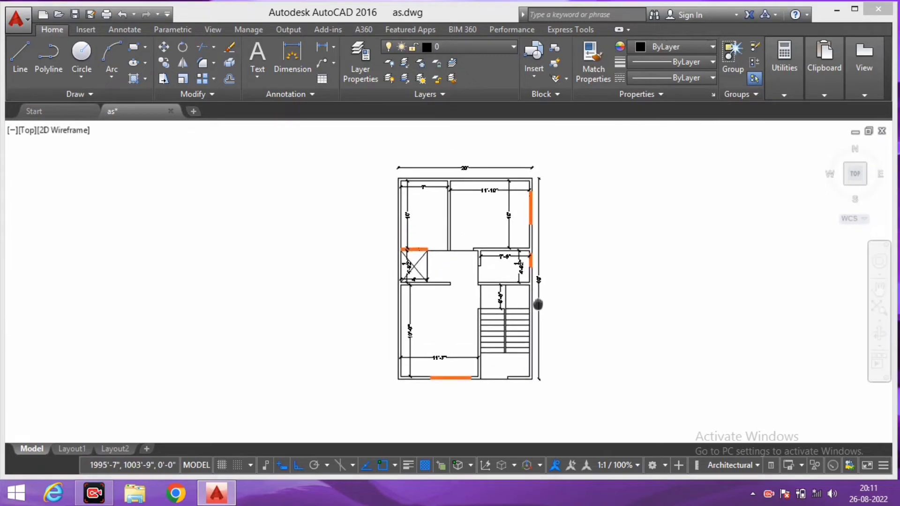
pyautogui.scroll(4, 469, 375)
pyautogui.scroll(-4, 469, 375)
pyautogui.moveTo(469, 375); pyautogui.dragTo(483, 393, button='middle')
pyautogui.scroll(4, 568, 275)
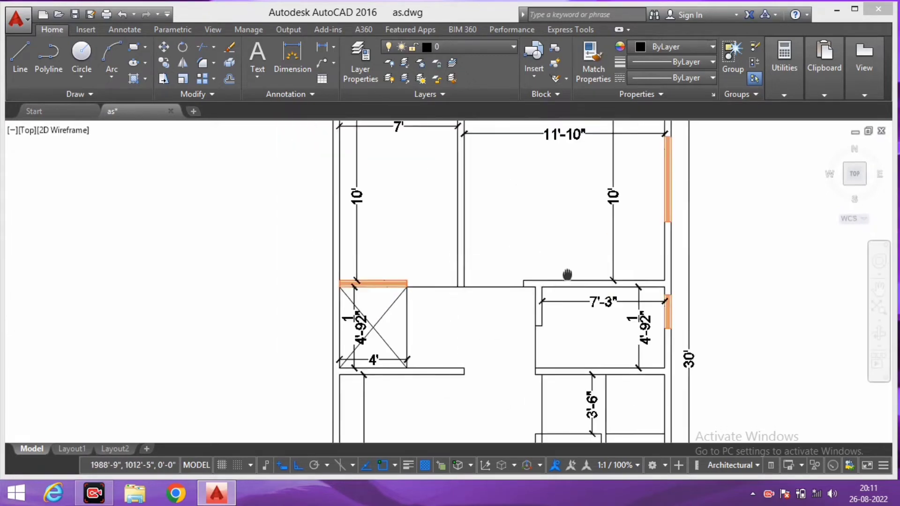
pyautogui.scroll(-2, 568, 275)
pyautogui.scroll(-2, 515, 291)
pyautogui.scroll(4, 491, 316)
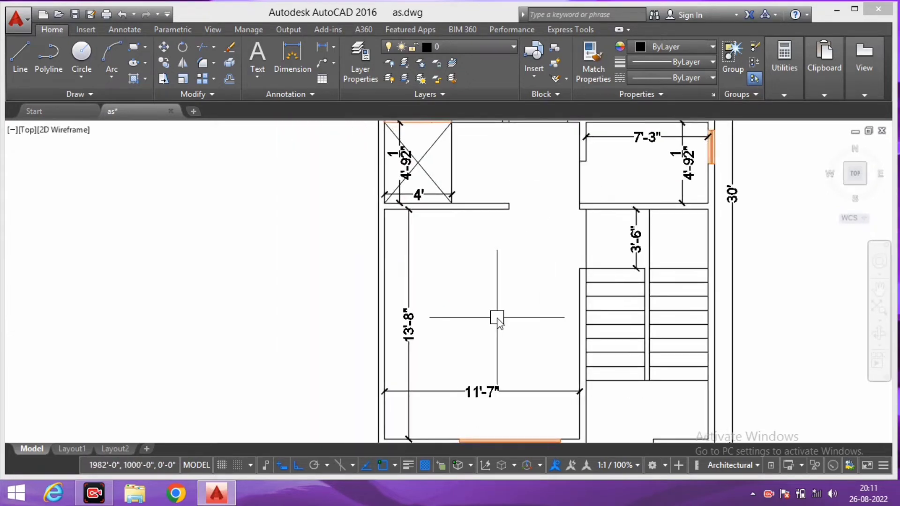
# Step: Draw a multiline text box in the lower-left room and type LIVING ROOM
pyautogui.write('rec')
pyautogui.press('Return')
pyautogui.click(458, 291)
pyautogui.click(515, 324)
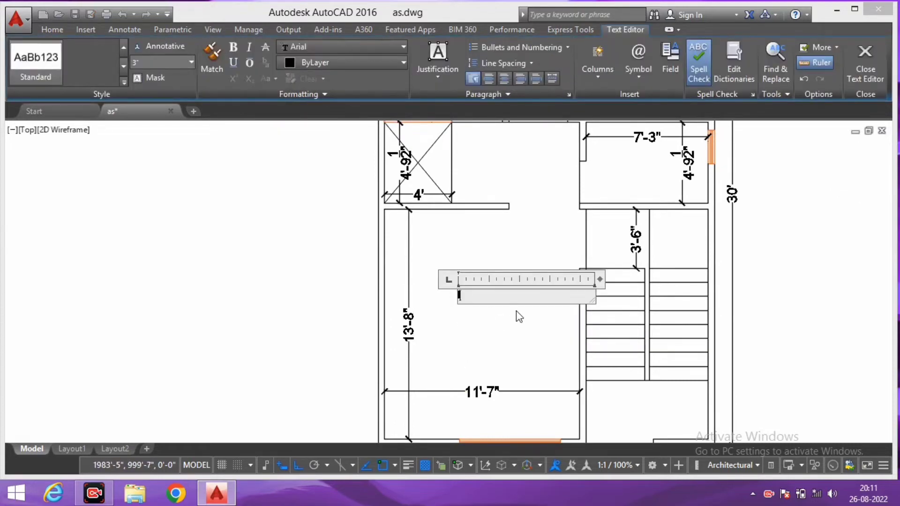
pyautogui.write('LI')
pyautogui.write('VING')
pyautogui.write(' ROOM')
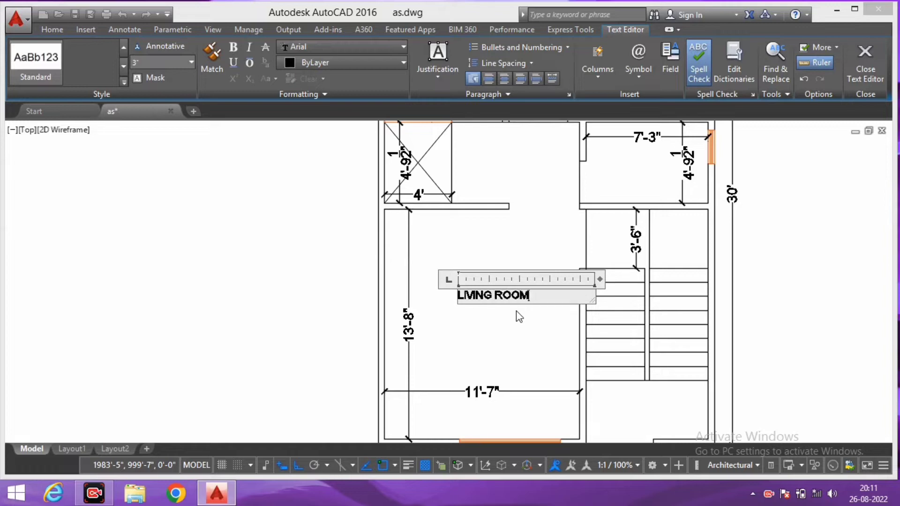
pyautogui.press('Return')
pyautogui.write('11\'-7"X13\'-8"')
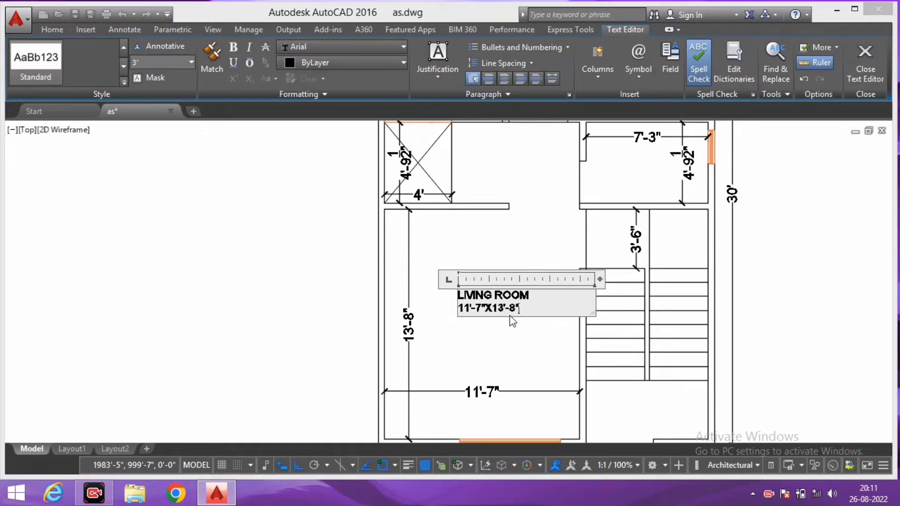
# Step: Set the whole label to 8-inch text height and close the editor
pyautogui.scroll(4, 510, 316)
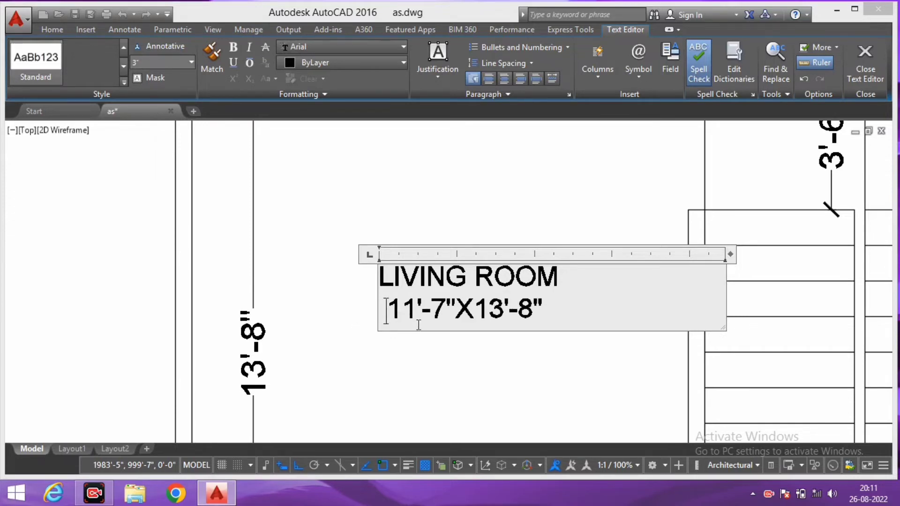
pyautogui.hotkey('ctrl', 'a')
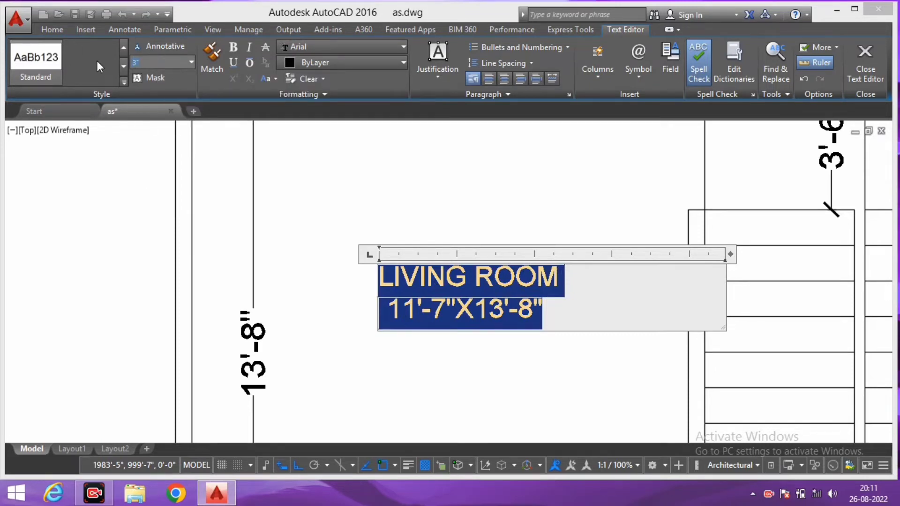
pyautogui.write('8')
pyautogui.press('Return')
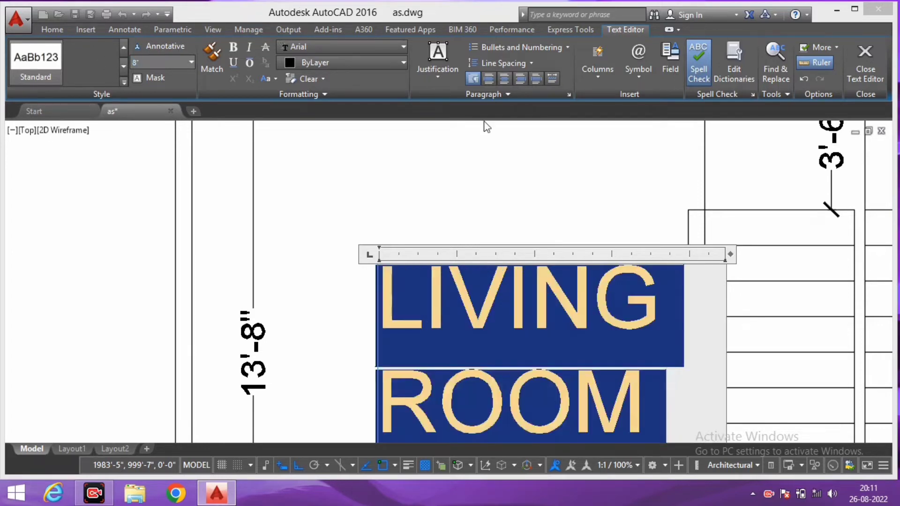
pyautogui.click(356, 182)
# Step: Widen the label so LIVING ROOM fits one line and reduce its height to 6
pyautogui.scroll(-3, 356, 211)
pyautogui.scroll(2, 375, 235)
pyautogui.scroll(2, 380, 237)
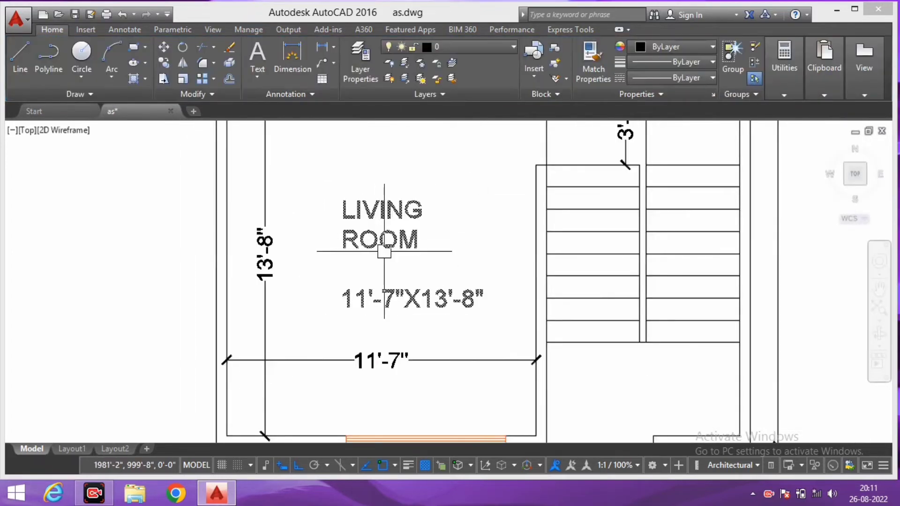
pyautogui.click(380, 237)
pyautogui.doubleClick(378, 242)
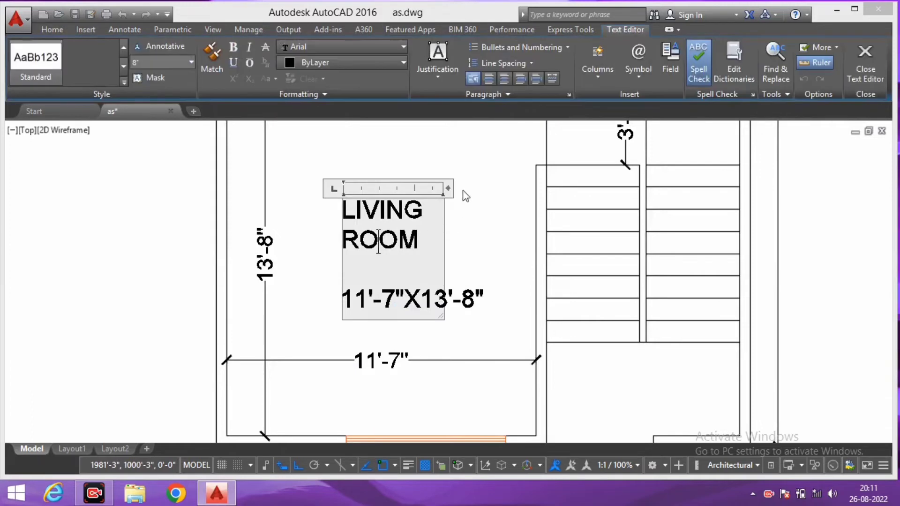
pyautogui.moveTo(449, 190); pyautogui.dragTo(561, 187)
pyautogui.hotkey('ctrl', 'a')
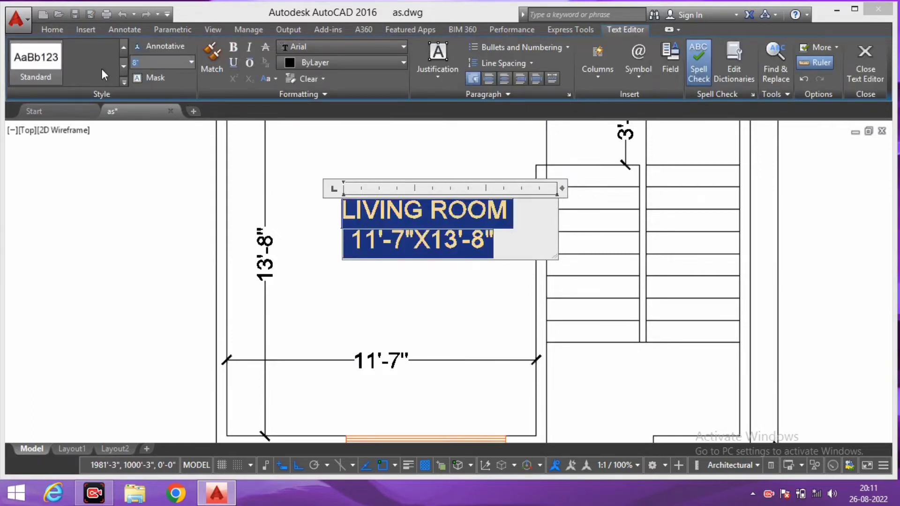
pyautogui.write('6')
pyautogui.press('Return')
pyautogui.click(271, 192)
# Step: Move the LIVING ROOM label slightly lower in its room
pyautogui.scroll(-2, 296, 199)
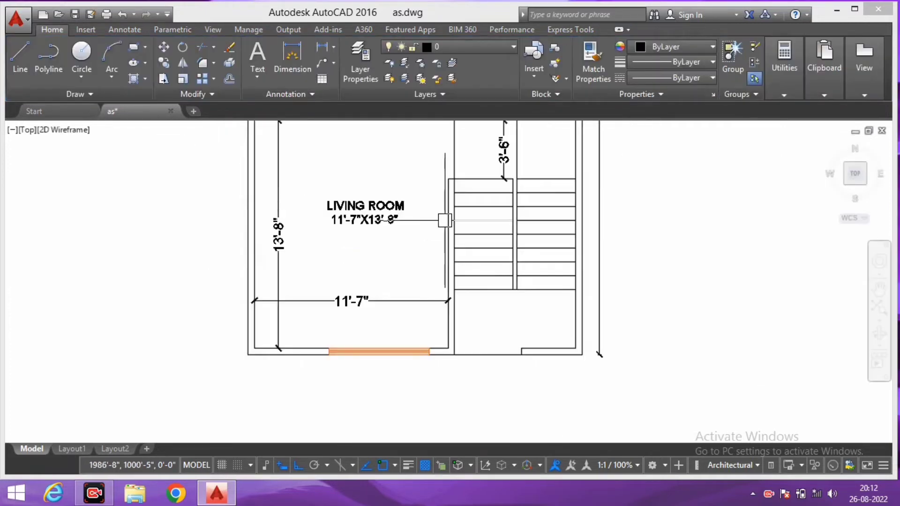
pyautogui.moveTo(444, 220); pyautogui.dragTo(411, 255, button='middle')
pyautogui.moveTo(357, 246); pyautogui.dragTo(439, 316, button='middle')
pyautogui.click(439, 316)
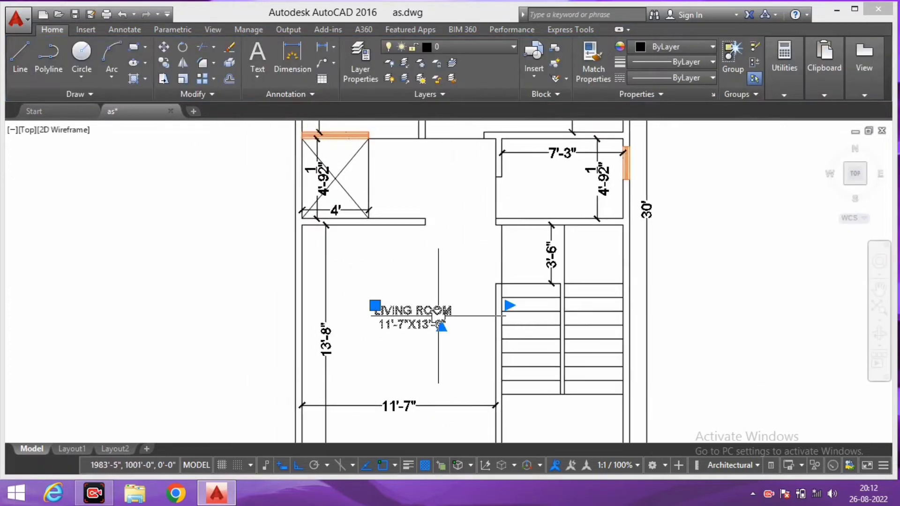
pyautogui.scroll(-1, 439, 316)
pyautogui.press('m')
pyautogui.press('Return')
pyautogui.click(457, 301)
pyautogui.scroll(-1, 438, 260)
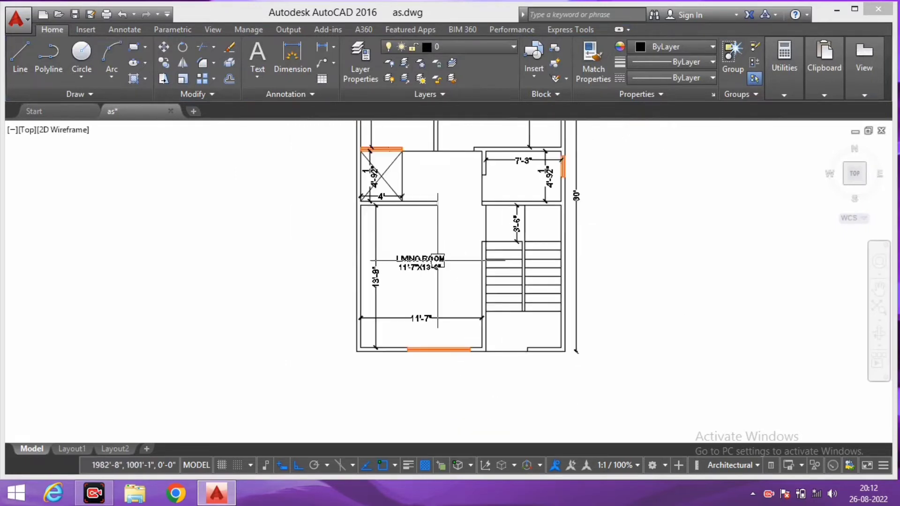
pyautogui.moveTo(438, 261); pyautogui.dragTo(439, 285, button='middle')
pyautogui.click(437, 291)
pyautogui.write('c')
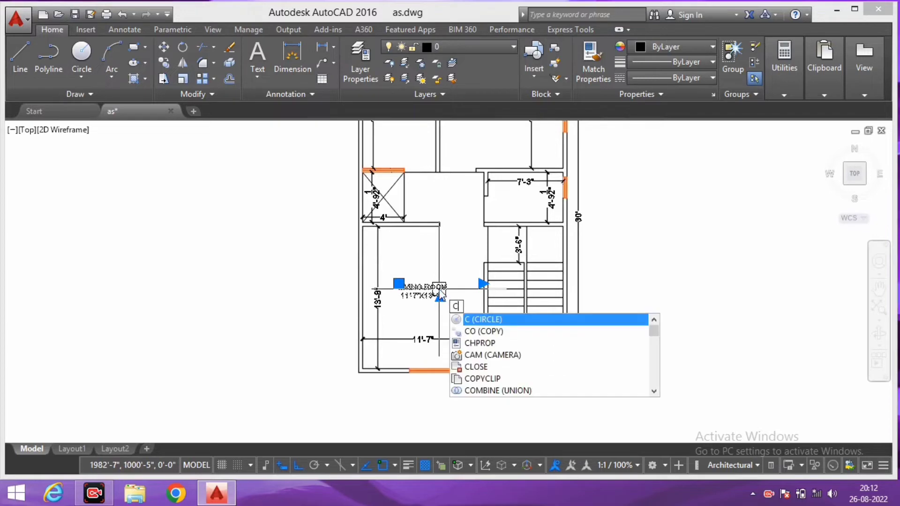
# Step: Place a duplicate of the room label inside the upper-left room
pyautogui.press('Return')
pyautogui.click(448, 307)
pyautogui.moveTo(450, 225); pyautogui.dragTo(478, 322, button='middle')
pyautogui.scroll(2, 432, 250)
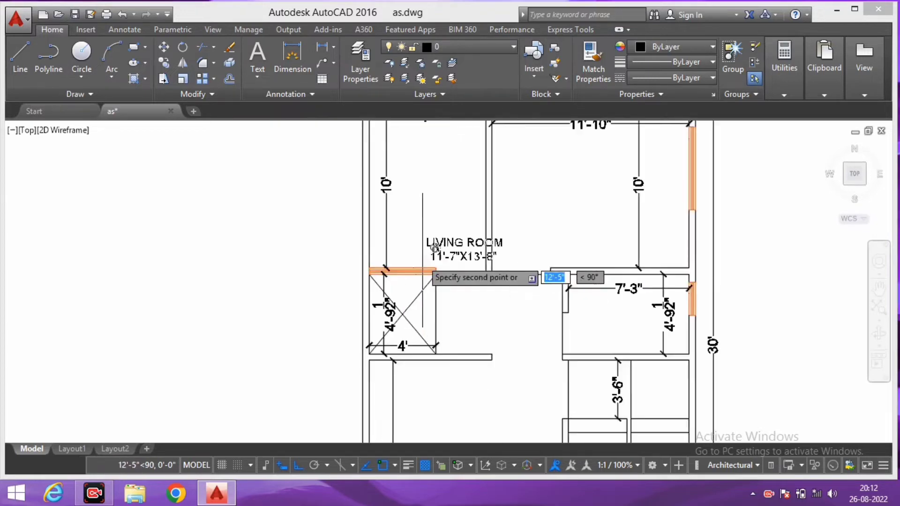
pyautogui.scroll(2, 408, 155)
pyautogui.moveTo(408, 155); pyautogui.dragTo(418, 243, button='middle')
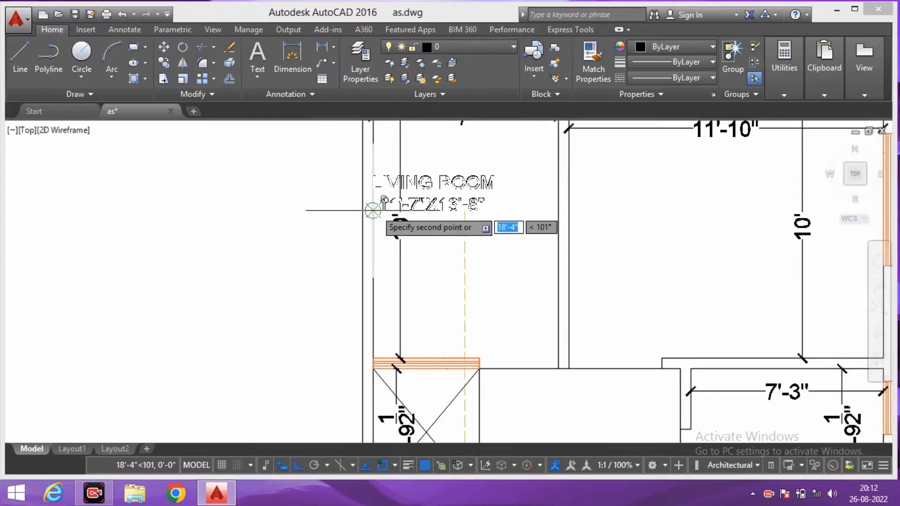
pyautogui.moveTo(383, 195); pyautogui.dragTo(391, 232, button='middle')
pyautogui.press('Escape')
pyautogui.write('M')
pyautogui.press('Return')
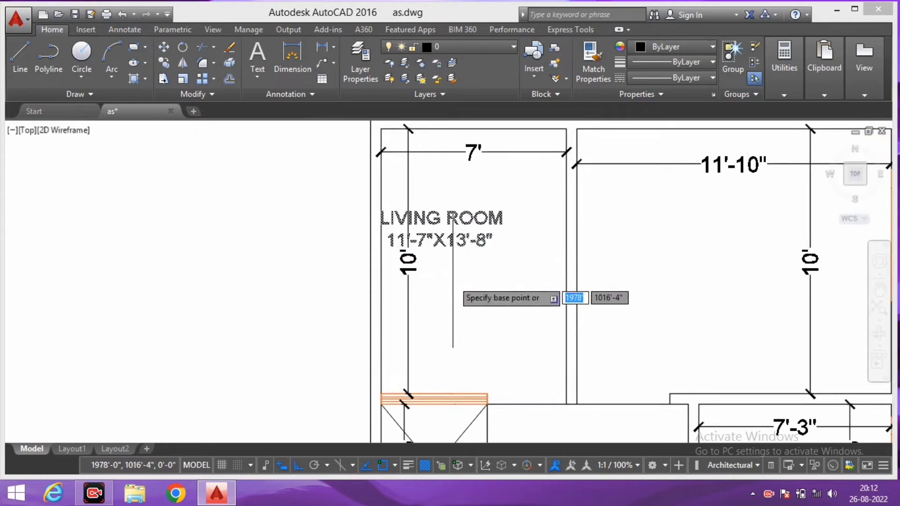
pyautogui.click(453, 265)
pyautogui.click(484, 265)
# Step: Replace the upper-left label's LIVING ROOM text with KITCHEN
pyautogui.doubleClick(473, 218)
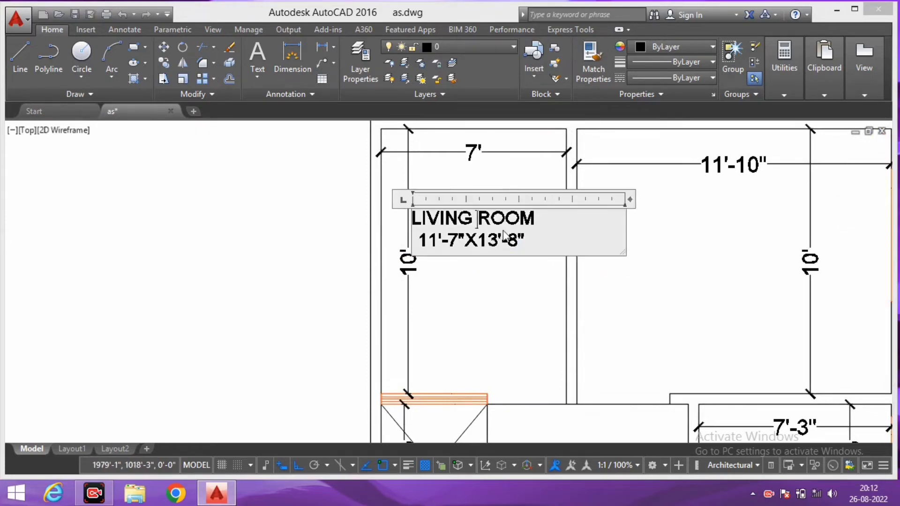
pyautogui.scroll(2, 609, 218)
pyautogui.moveTo(526, 217); pyautogui.dragTo(321, 220)
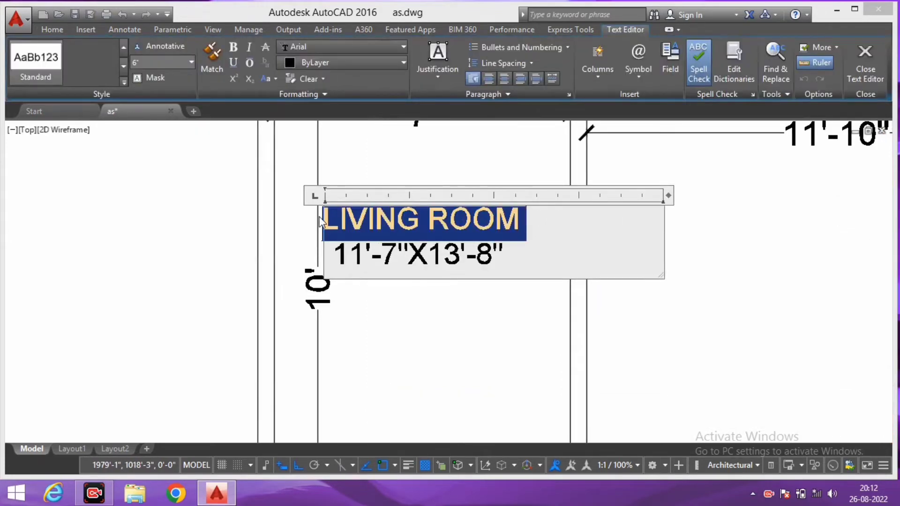
pyautogui.write('KITCH')
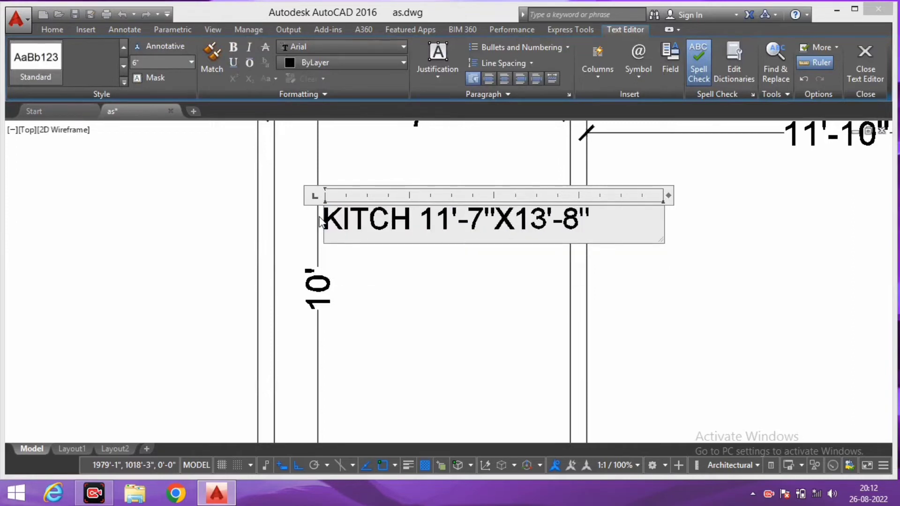
pyautogui.write('EN')
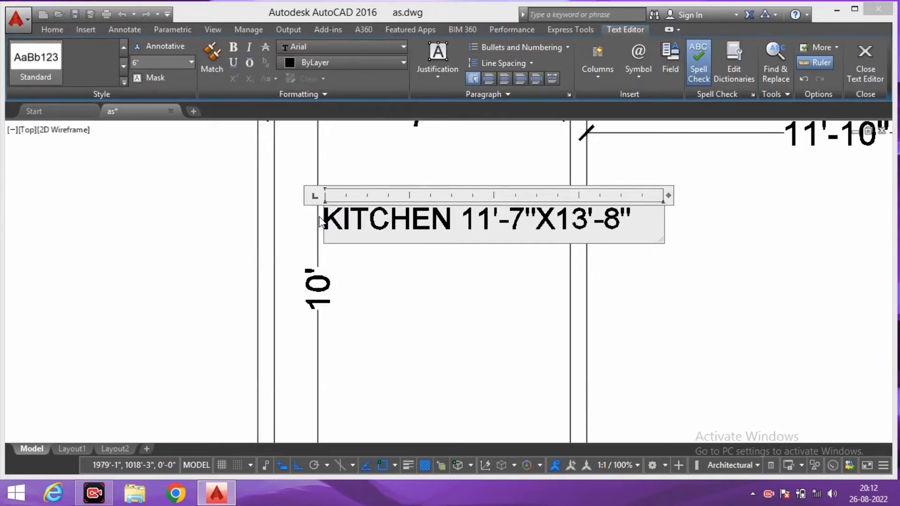
pyautogui.press('Return')
# Step: Change the size line to 7'-0"X10'-0" beneath KITCHEN and finish editing
pyautogui.scroll(-2, 321, 221)
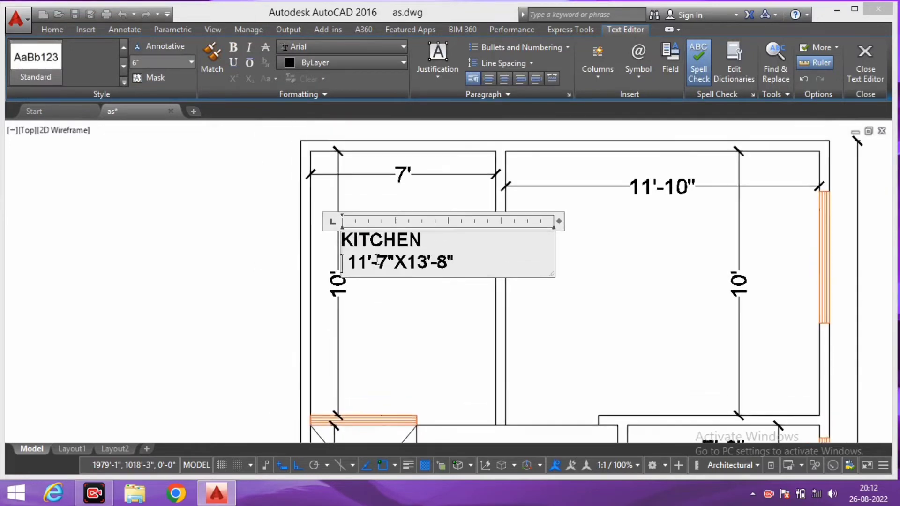
pyautogui.scroll(2, 365, 264)
pyautogui.moveTo(356, 255); pyautogui.dragTo(327, 253)
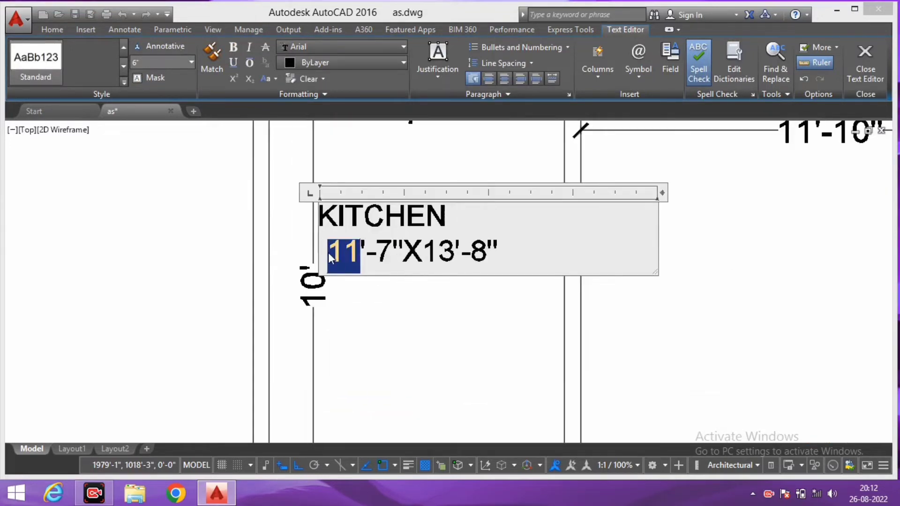
pyautogui.write('7')
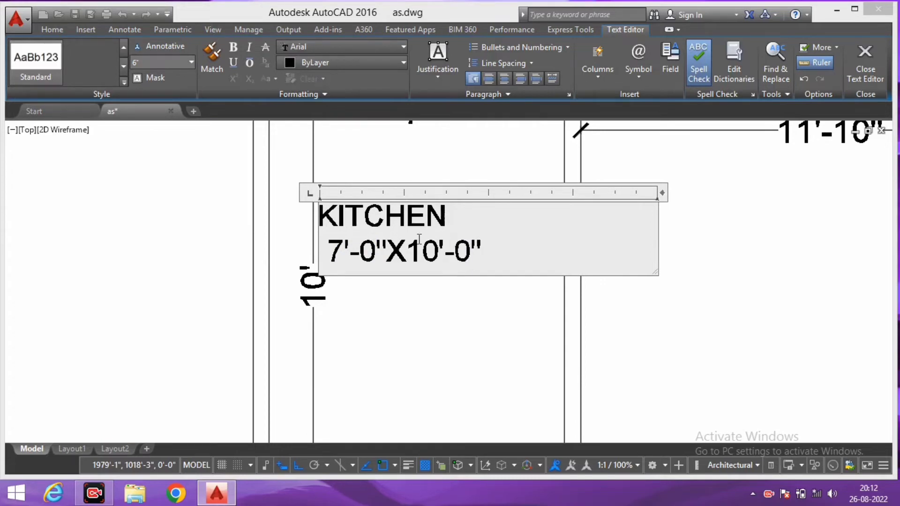
pyautogui.press('BackSpace')
pyautogui.press('BackSpace')
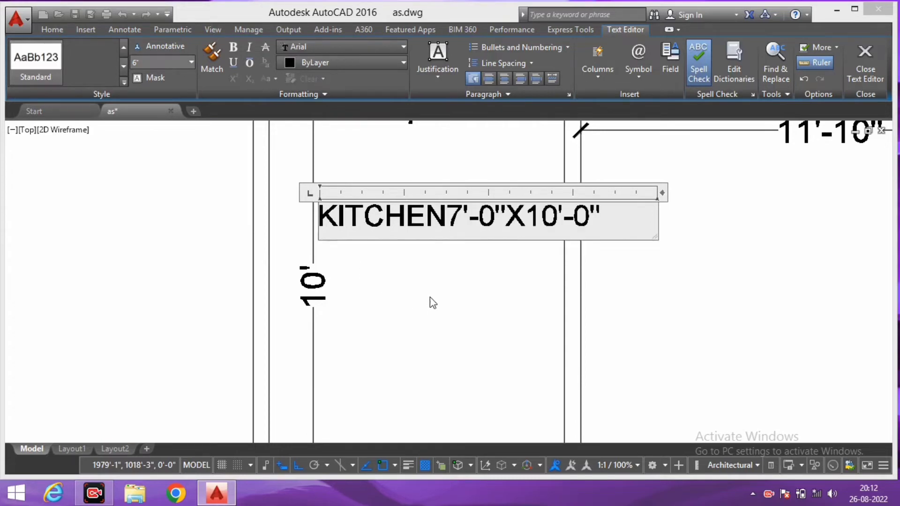
pyautogui.press('Return')
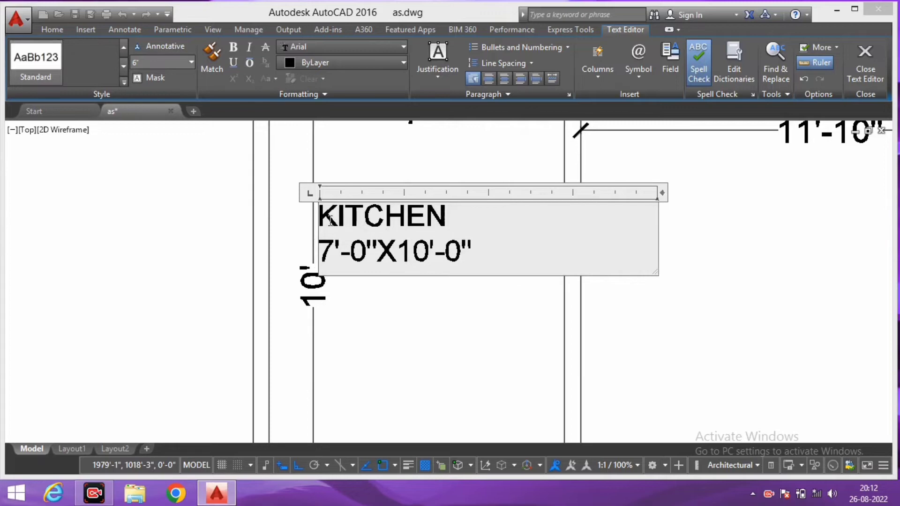
pyautogui.click(452, 334)
# Step: Pan around the rooms and select the KITCHEN label
pyautogui.scroll(-4, 458, 282)
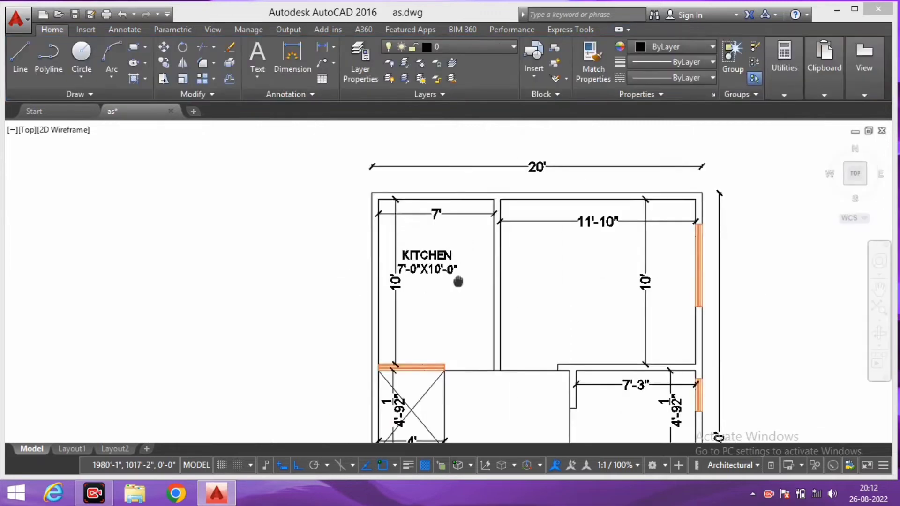
pyautogui.scroll(2, 473, 272)
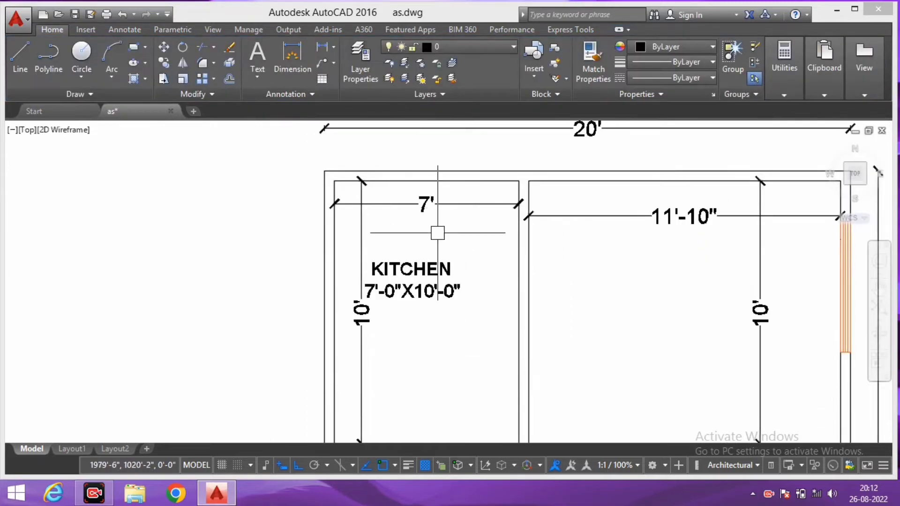
pyautogui.moveTo(488, 272); pyautogui.dragTo(442, 237, button='middle')
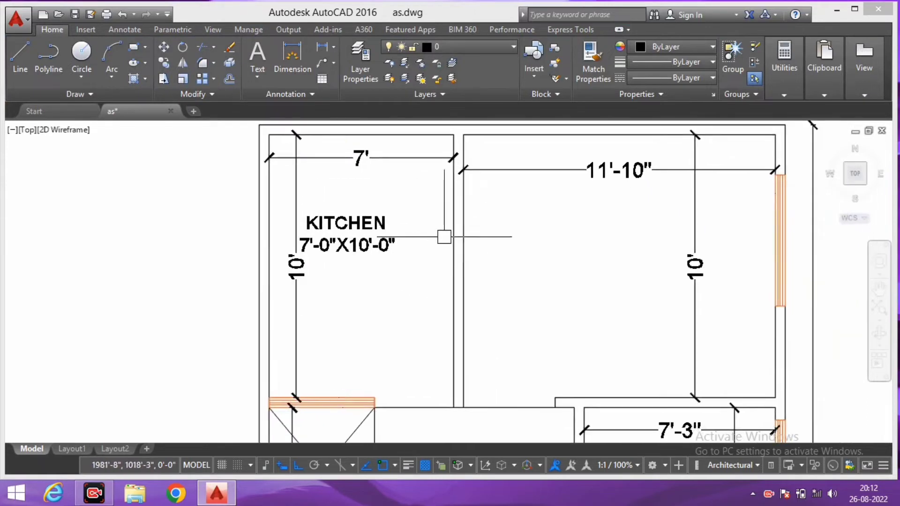
pyautogui.scroll(-2, 504, 239)
pyautogui.moveTo(505, 239); pyautogui.dragTo(490, 234, button='middle')
pyautogui.click(369, 239)
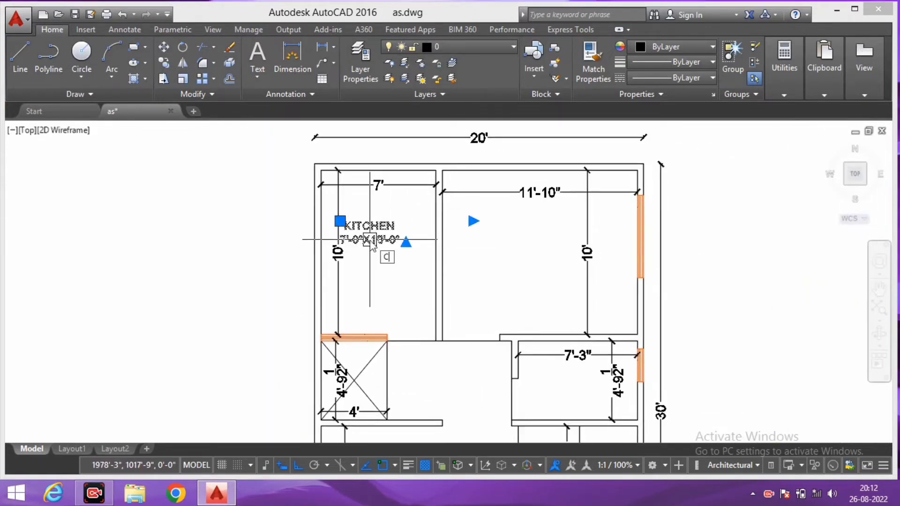
# Step: Copy the KITCHEN label into the upper-right room with COPY (co)
pyautogui.write('co')
pyautogui.press('Return')
pyautogui.click(370, 240)
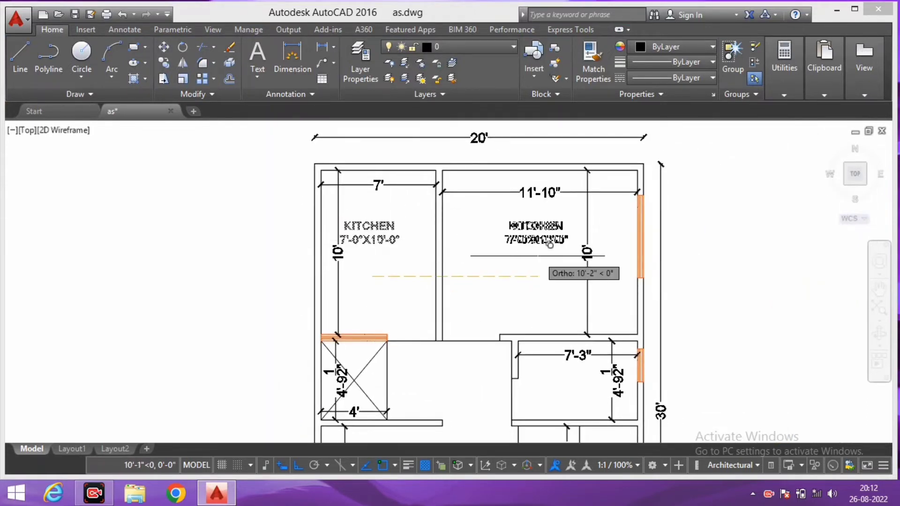
pyautogui.click(538, 232)
pyautogui.scroll(2, 538, 232)
pyautogui.press('Escape')
# Step: Change the copied label's first line from KITCHEN to BED ROOM
pyautogui.doubleClick(506, 240)
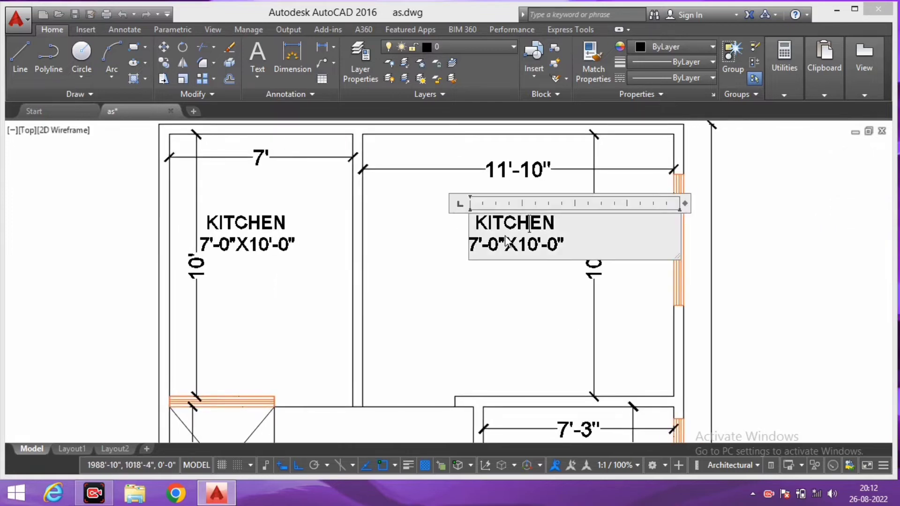
pyautogui.moveTo(567, 223); pyautogui.dragTo(407, 228)
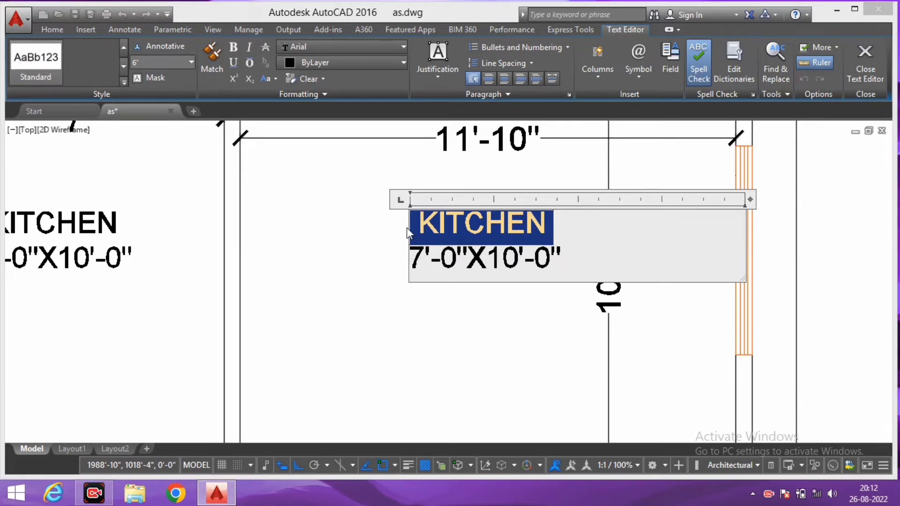
pyautogui.write('BED')
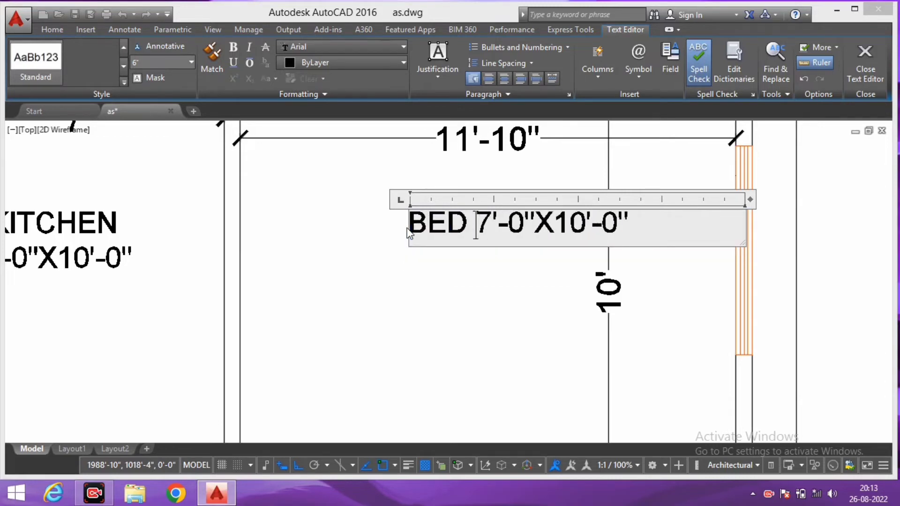
pyautogui.write(' ROOM')
pyautogui.press('Return')
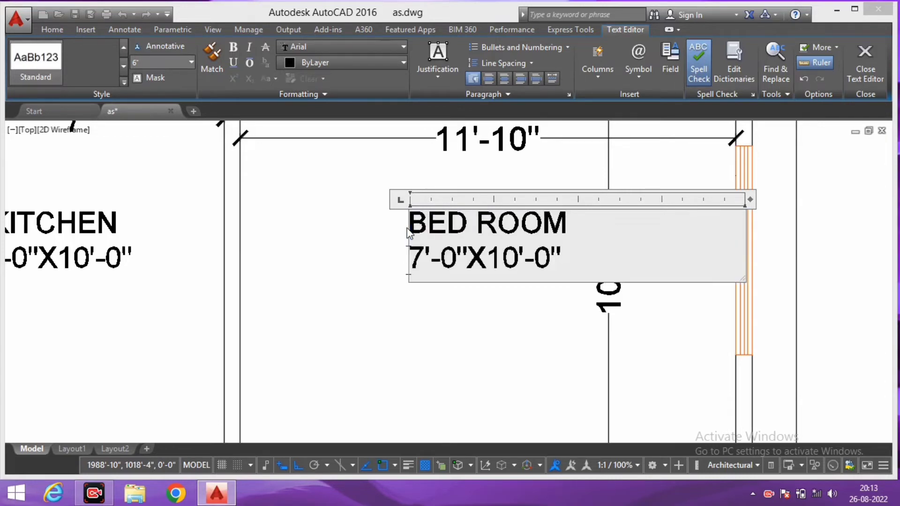
pyautogui.scroll(-2, 414, 235)
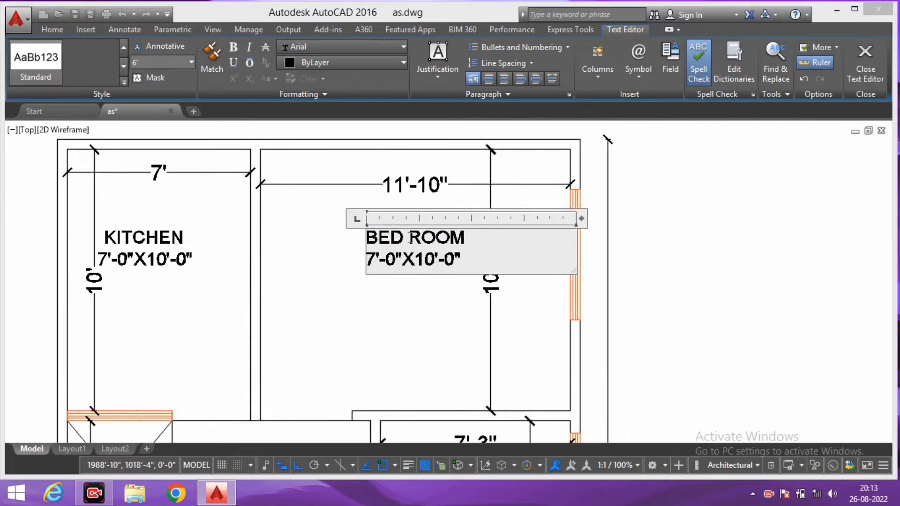
pyautogui.scroll(2, 407, 208)
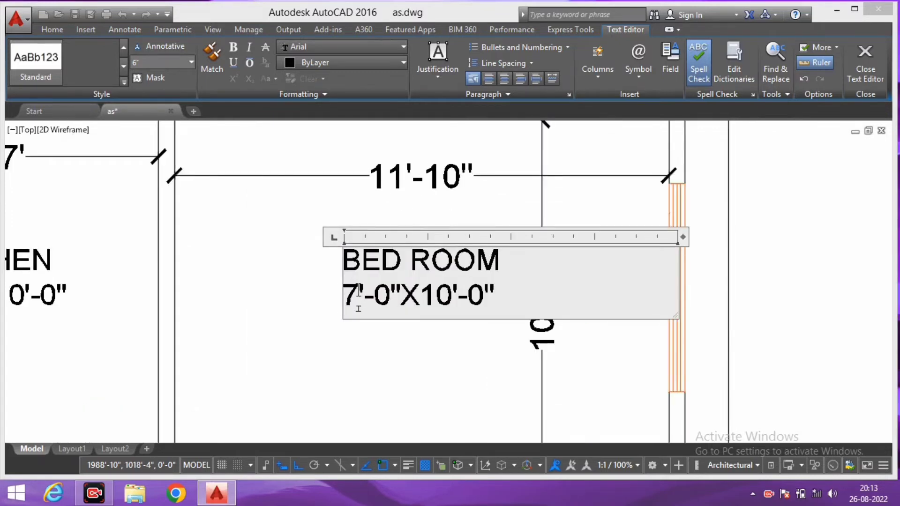
# Step: Set the BED ROOM label's size line to 11'-10"X10'-0" and finish editing
pyautogui.write('11')
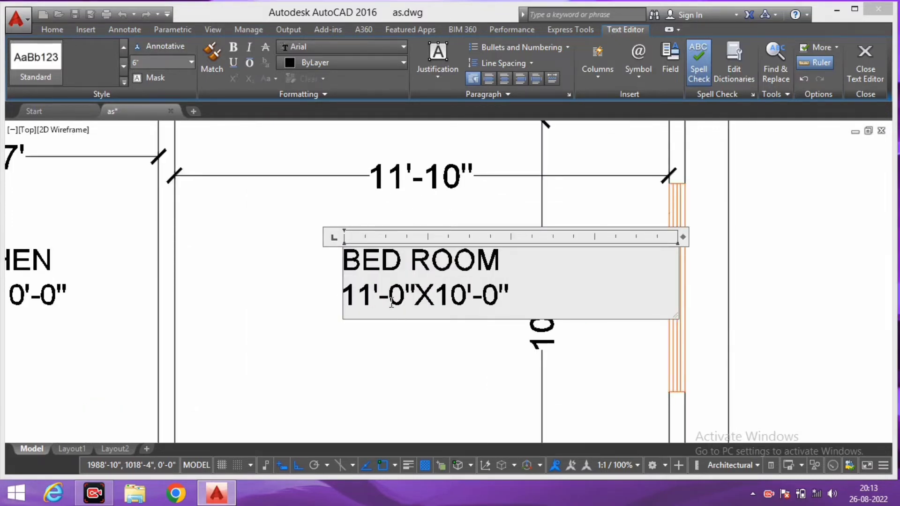
pyautogui.moveTo(403, 302); pyautogui.dragTo(394, 295)
pyautogui.write('1')
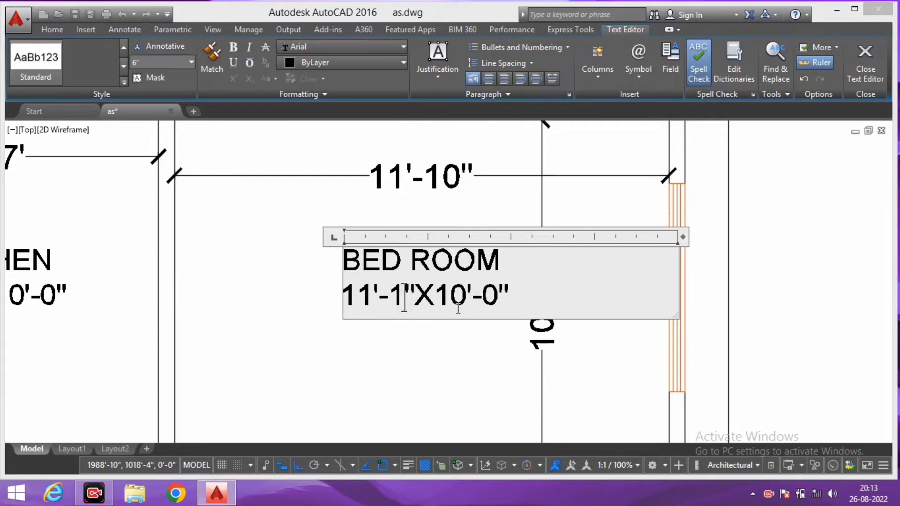
pyautogui.write('0')
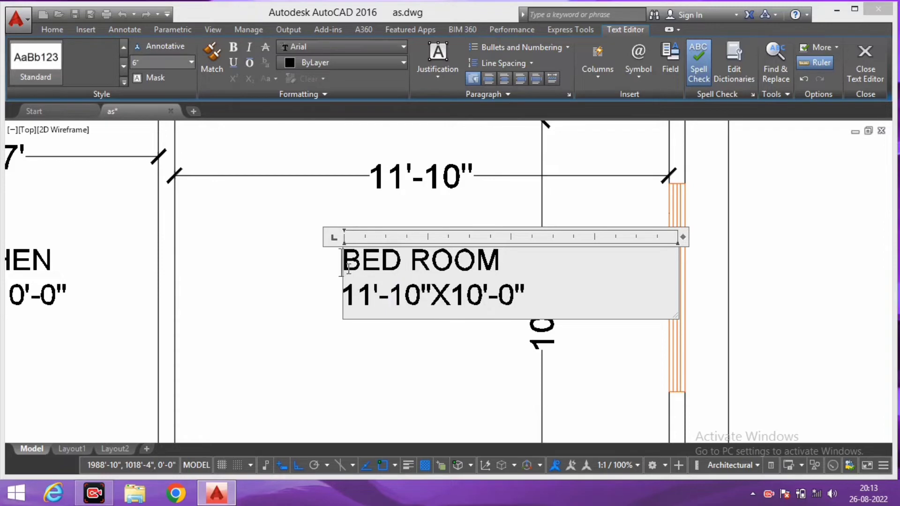
pyautogui.click(390, 357)
pyautogui.scroll(-6, 389, 358)
pyautogui.moveTo(474, 273); pyautogui.dragTo(457, 246, button='middle')
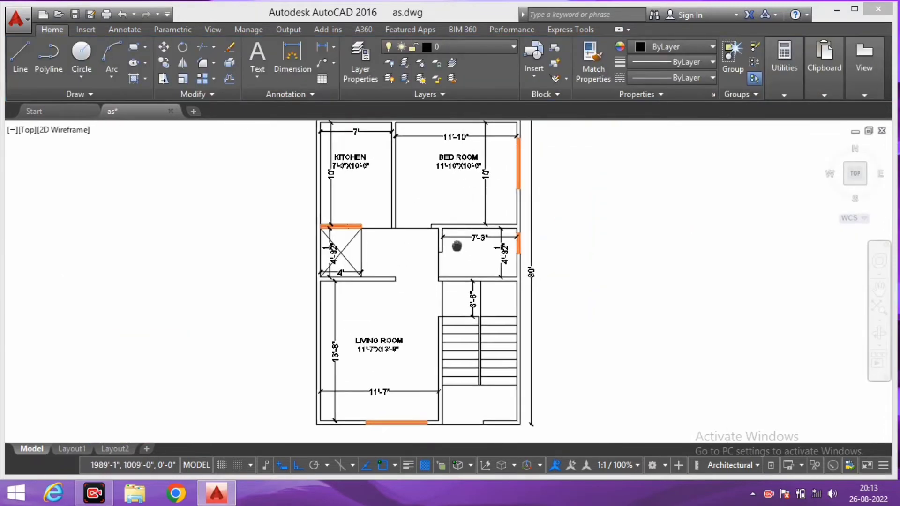
pyautogui.scroll(3, 457, 246)
pyautogui.scroll(-3, 452, 206)
# Step: Copy the BED ROOM label into the toilet room
pyautogui.click(453, 193)
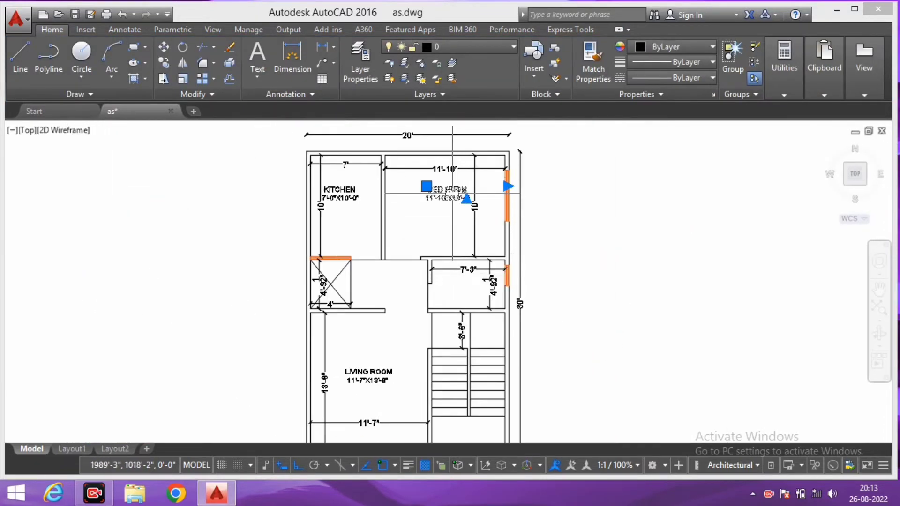
pyautogui.write('CO')
pyautogui.press('Return')
pyautogui.click(454, 205)
pyautogui.scroll(2, 463, 307)
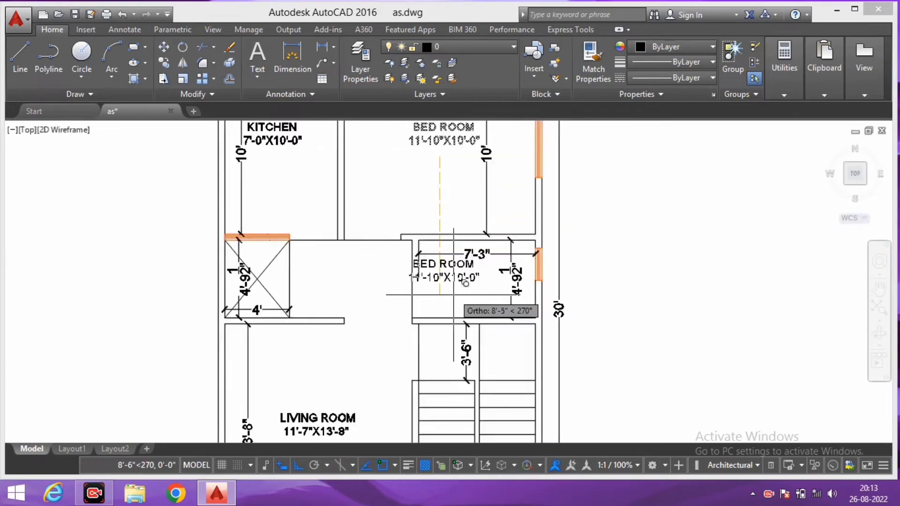
pyautogui.scroll(2, 463, 323)
pyautogui.scroll(2, 460, 300)
# Step: Rename the copied label TOILET and change its width to 7'-3"
pyautogui.doubleClick(459, 300)
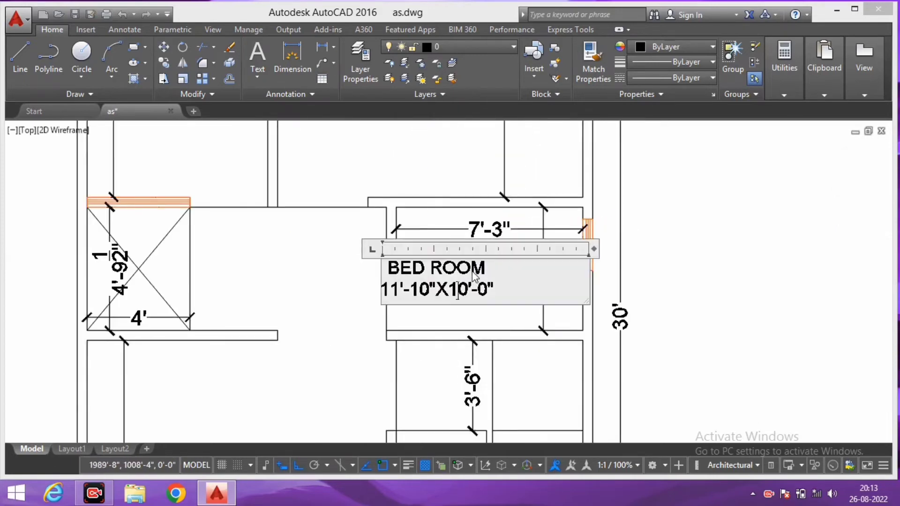
pyautogui.scroll(2, 503, 261)
pyautogui.moveTo(483, 275); pyautogui.dragTo(263, 275)
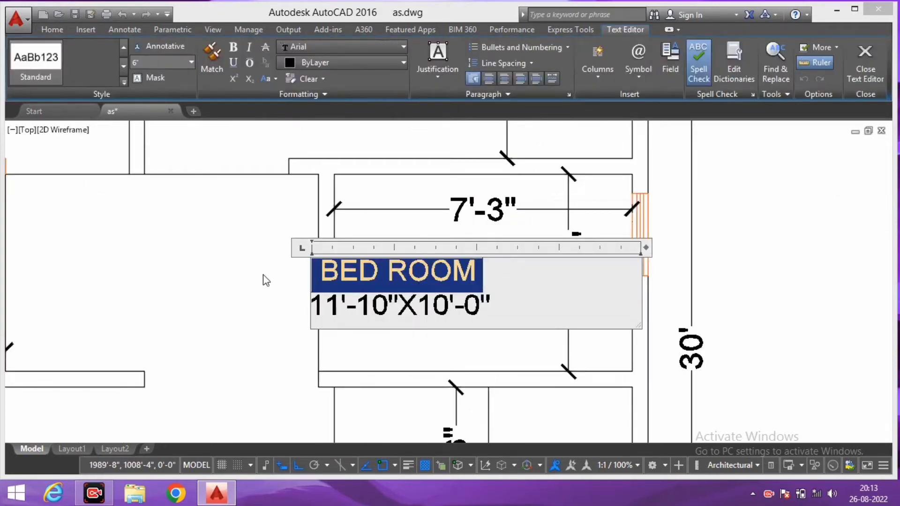
pyautogui.write('TOI')
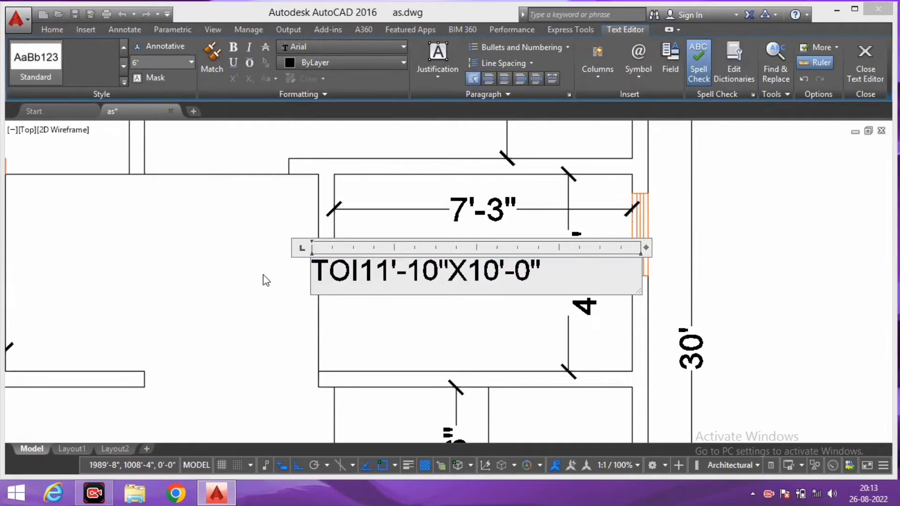
pyautogui.write('LET')
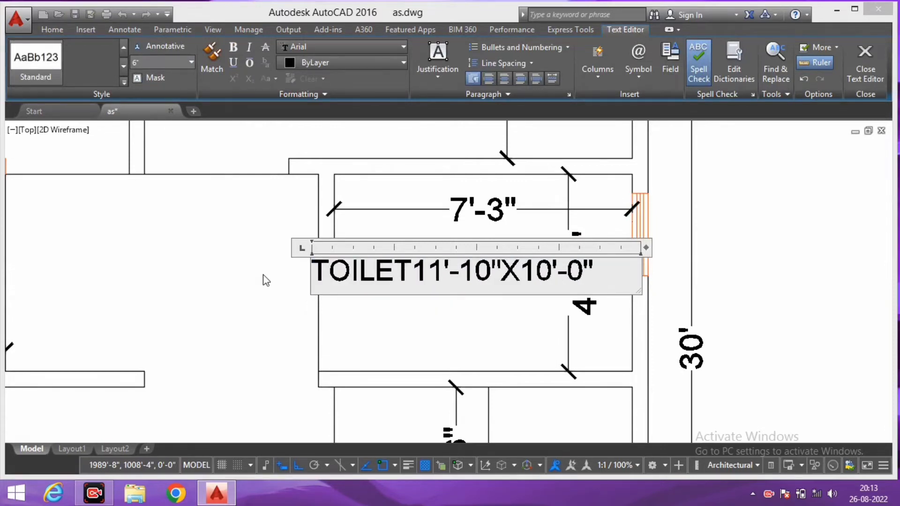
pyautogui.press('Return')
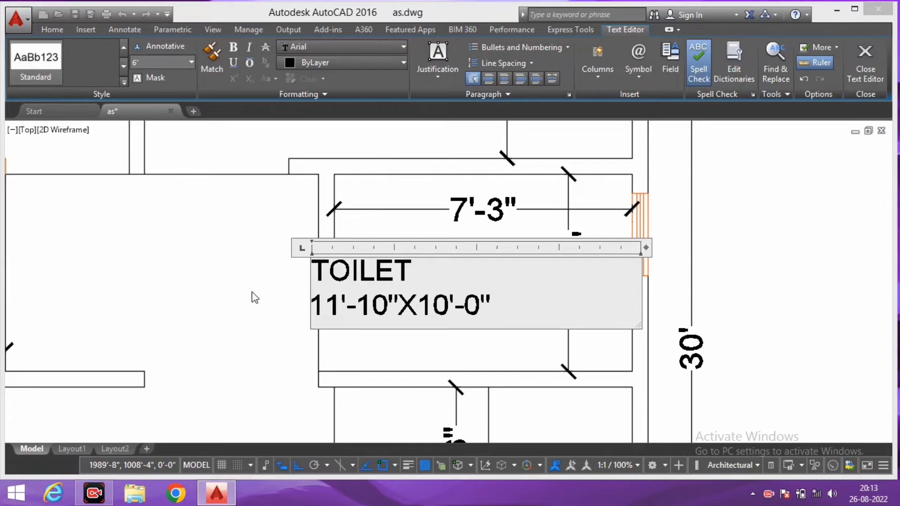
pyautogui.moveTo(340, 305); pyautogui.dragTo(269, 307)
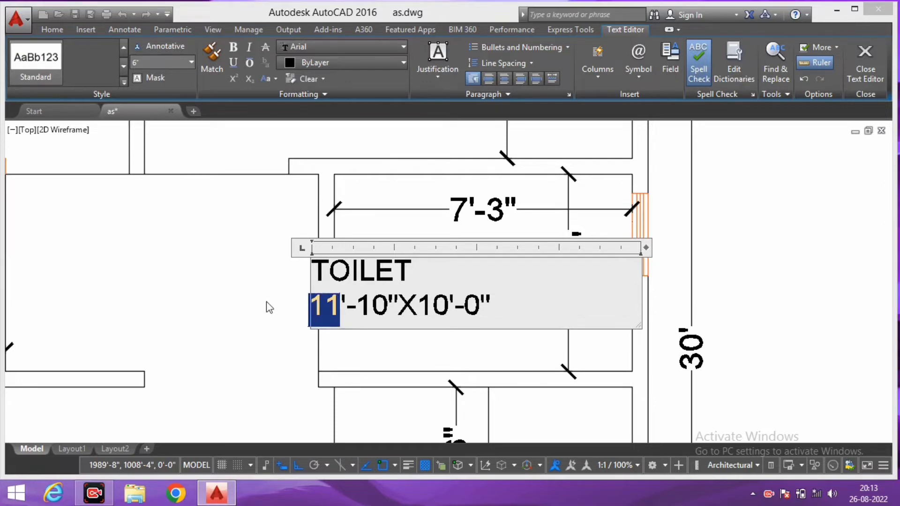
pyautogui.write("7'-")
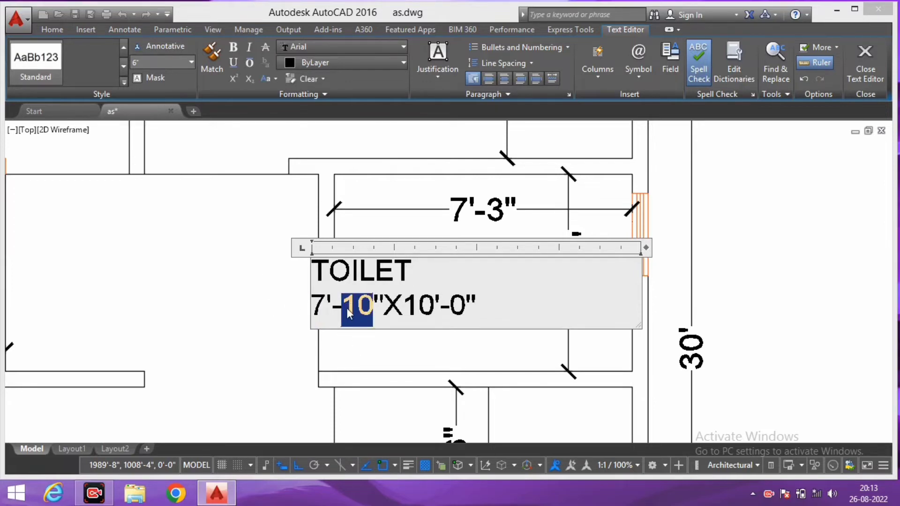
pyautogui.write('3')
pyautogui.scroll(-2, 548, 214)
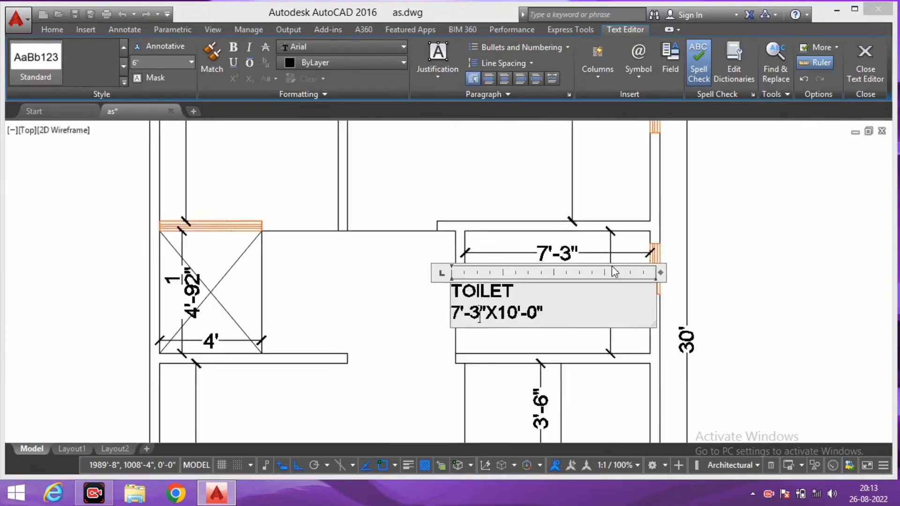
pyautogui.click(521, 306)
pyautogui.scroll(3, 619, 271)
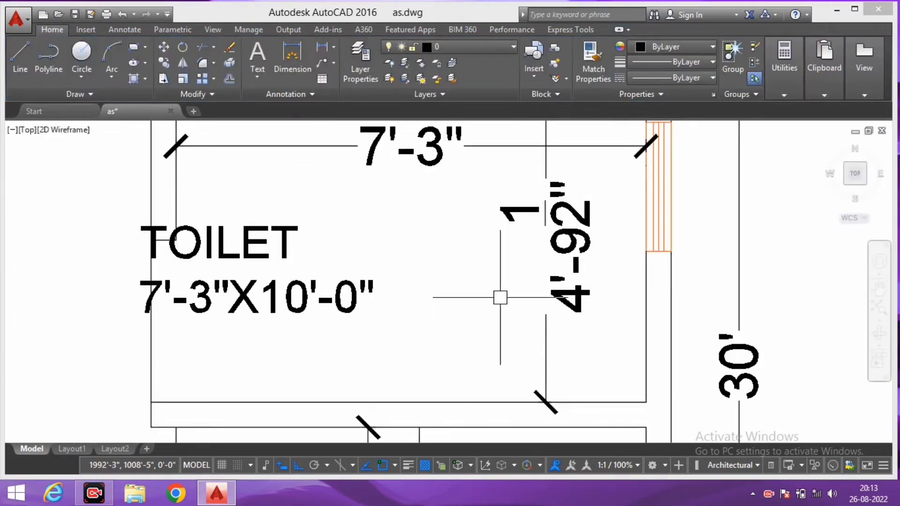
pyautogui.scroll(-1, 553, 310)
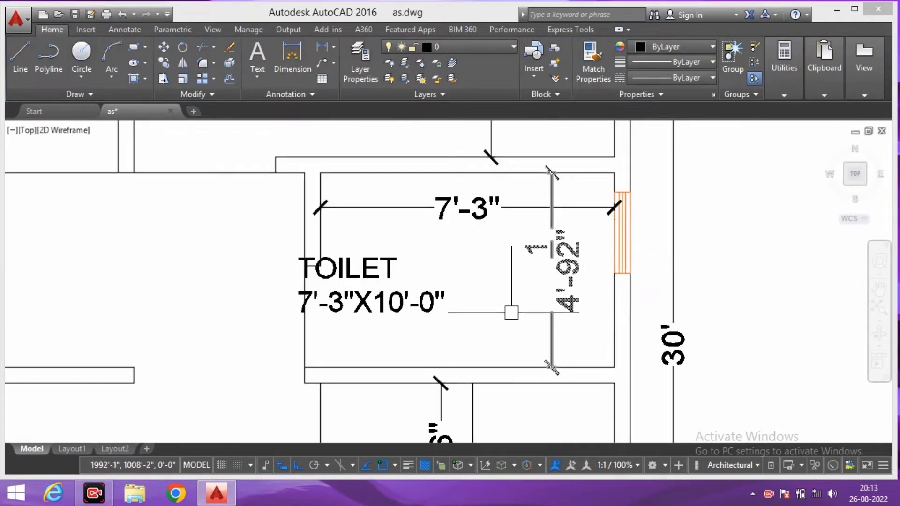
# Step: Change the TOILET label's length to 4'-9", giving 7'-3"X4'-9"
pyautogui.doubleClick(401, 302)
pyautogui.scroll(2, 402, 301)
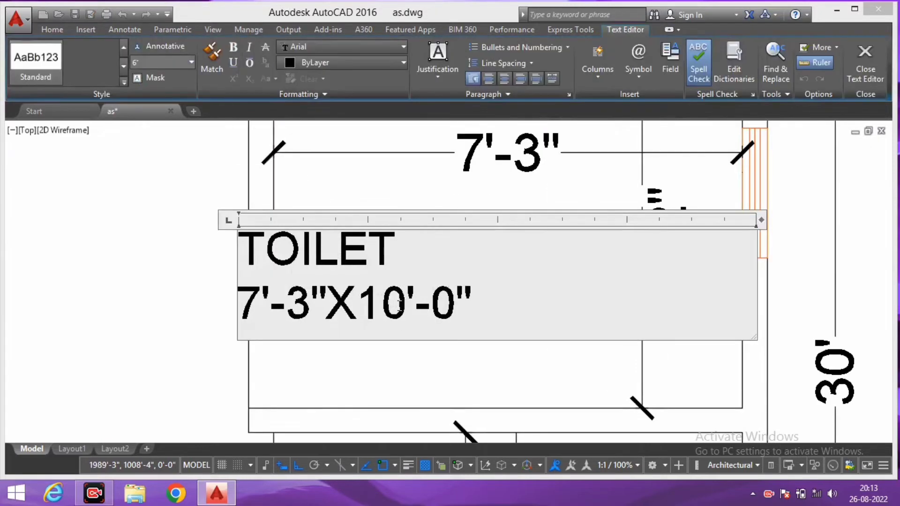
pyautogui.moveTo(400, 304); pyautogui.dragTo(365, 304)
pyautogui.write('4')
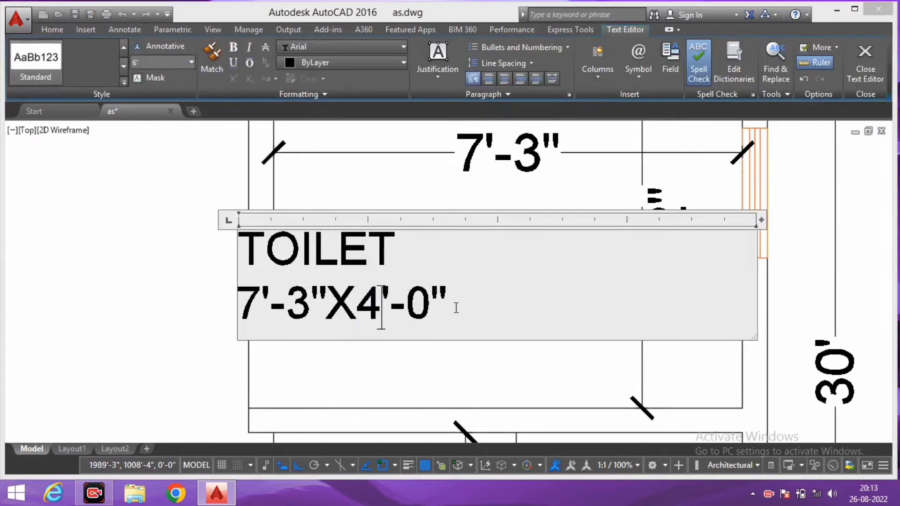
pyautogui.moveTo(430, 311); pyautogui.dragTo(411, 309)
pyautogui.write('9')
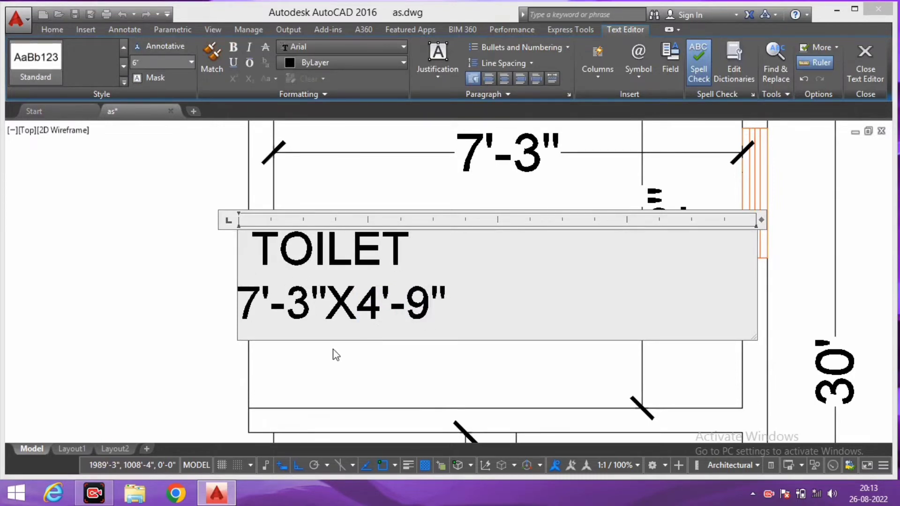
pyautogui.click(333, 364)
pyautogui.scroll(-2, 389, 309)
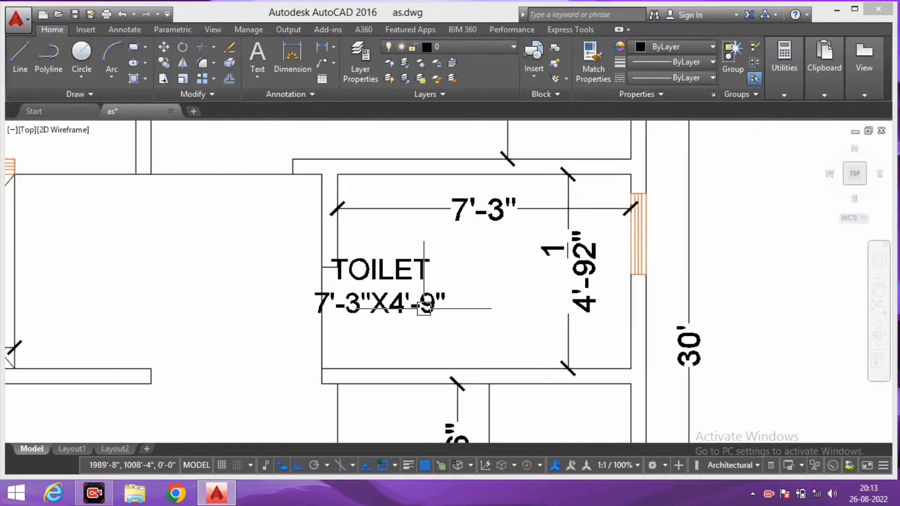
# Step: Move the TOILET label to the centre of the toilet room
pyautogui.click(389, 309)
pyautogui.write('m')
pyautogui.press('Return')
pyautogui.click(234, 314)
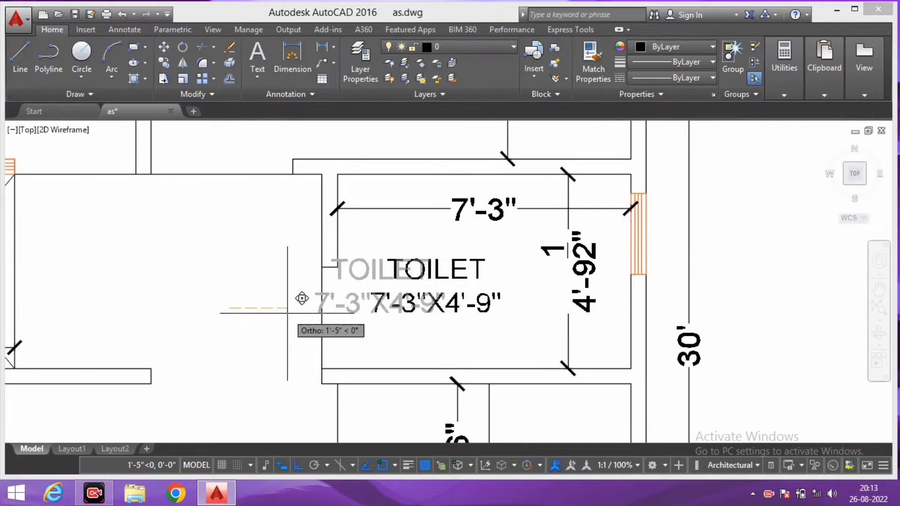
pyautogui.click(302, 314)
pyautogui.scroll(-3, 303, 314)
pyautogui.scroll(3, 375, 309)
pyautogui.scroll(-3, 375, 305)
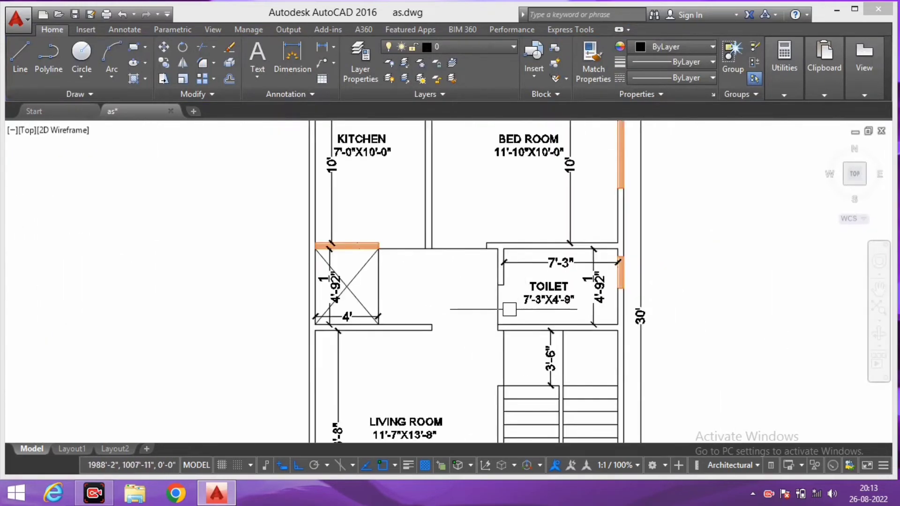
pyautogui.scroll(3, 379, 300)
pyautogui.scroll(-2, 378, 300)
pyautogui.scroll(-2, 379, 300)
# Step: Copy the TOILET label into the crossed shaft box and centre the box in view
pyautogui.click(592, 285)
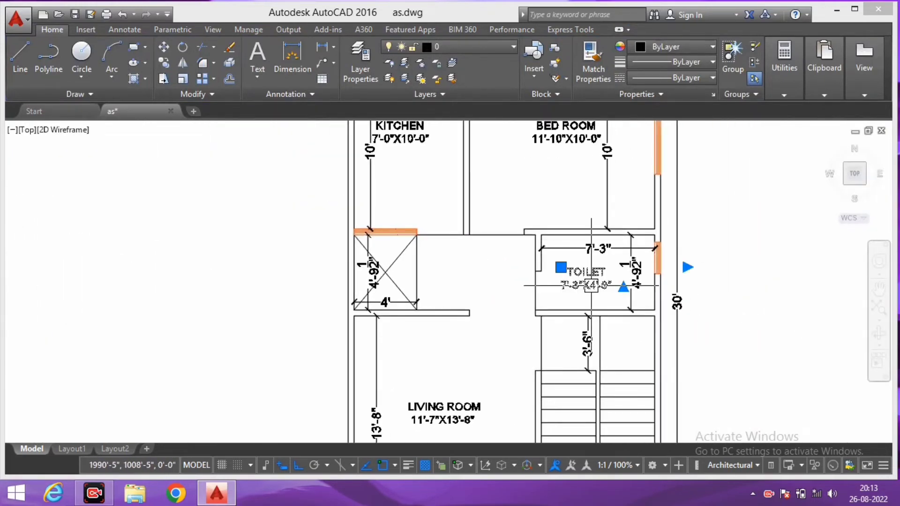
pyautogui.write('co')
pyautogui.press('Return')
pyautogui.click(584, 298)
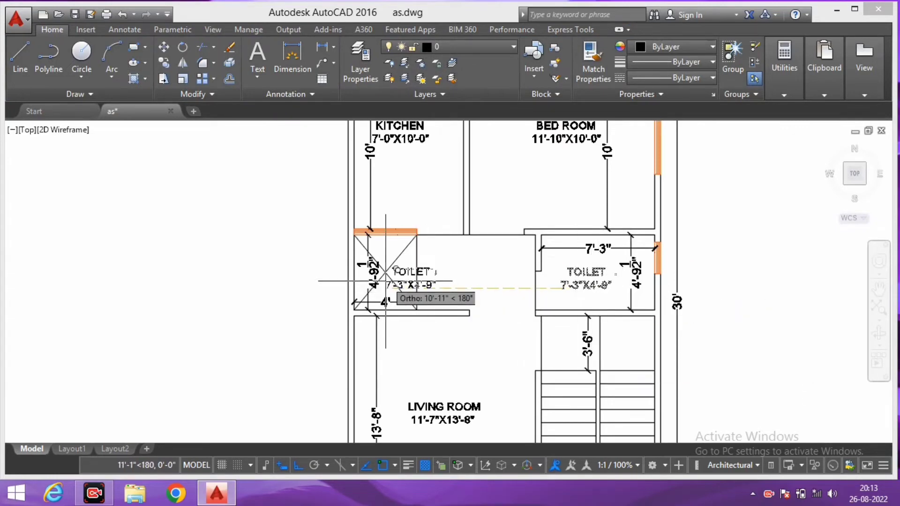
pyautogui.scroll(3, 375, 274)
pyautogui.press('Escape')
pyautogui.doubleClick(528, 268)
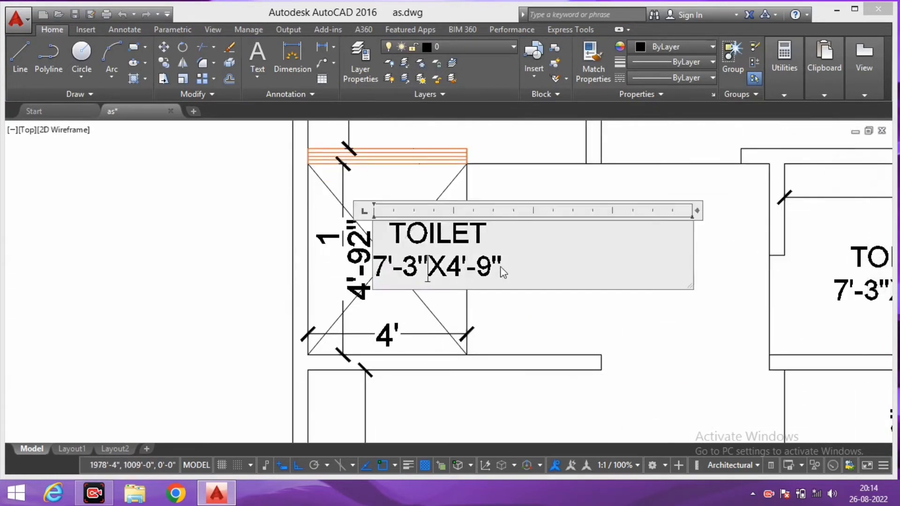
pyautogui.moveTo(528, 268); pyautogui.dragTo(318, 222)
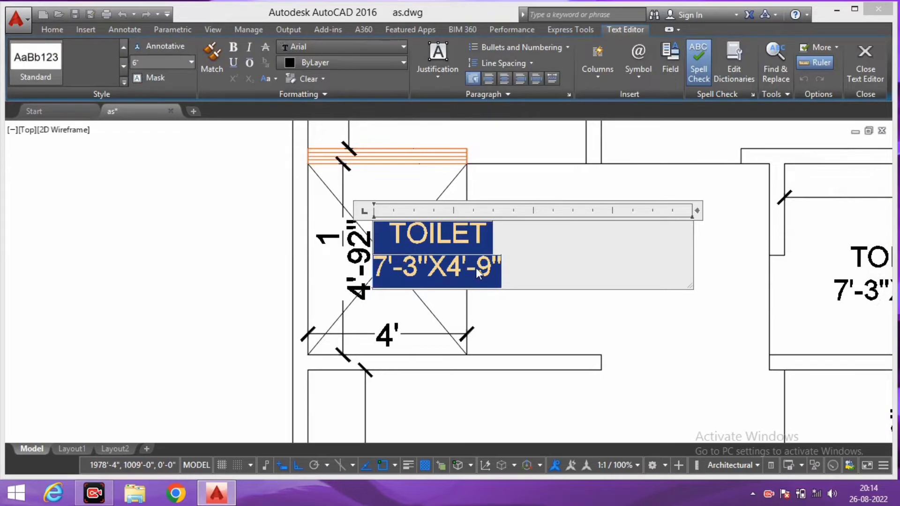
pyautogui.click(495, 296)
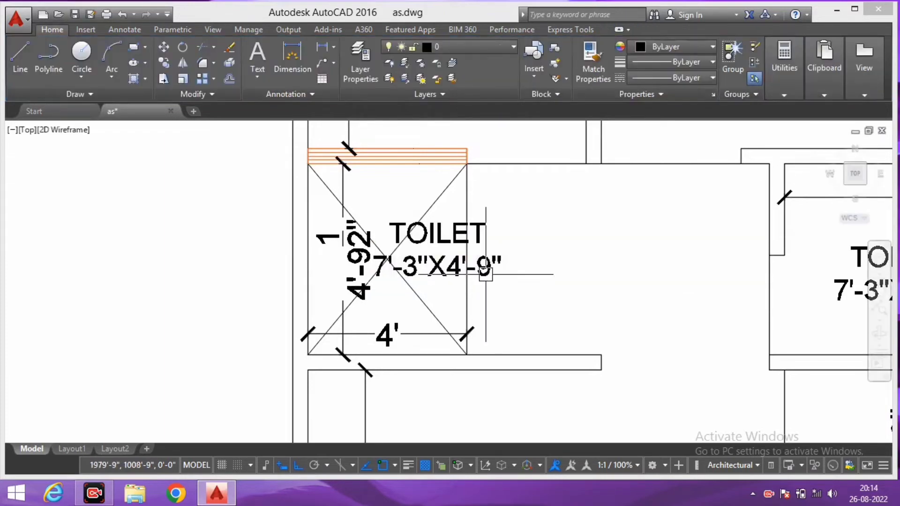
pyautogui.moveTo(393, 288); pyautogui.dragTo(459, 265, button='middle')
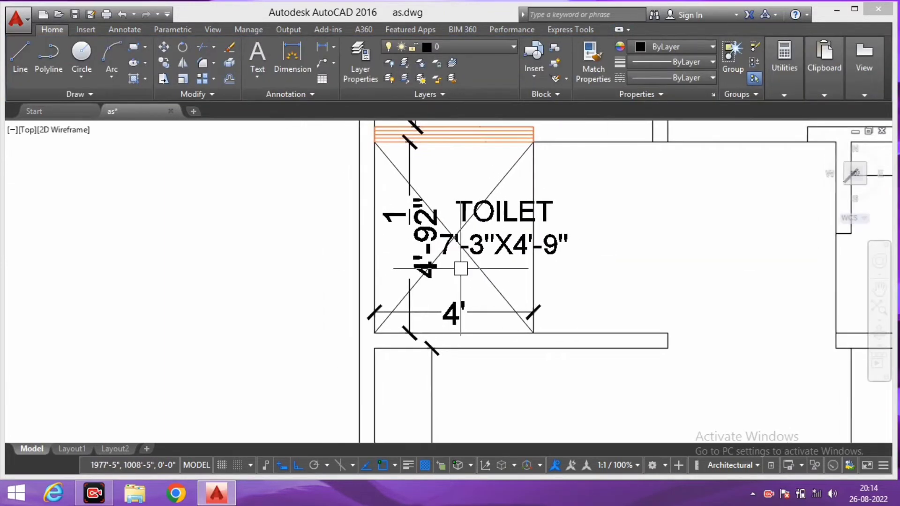
# Step: Rewrite the copied label as O.T.S over 4'-0"X4'-9"
pyautogui.doubleClick(512, 244)
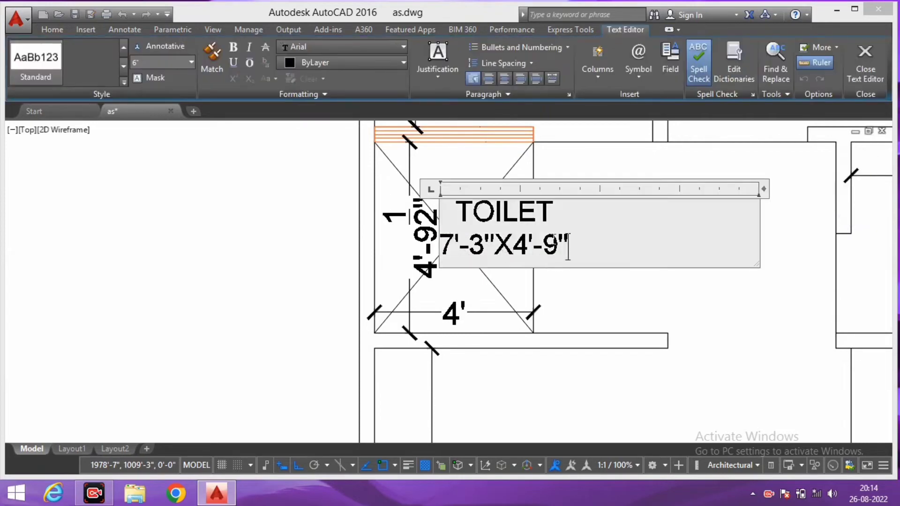
pyautogui.write('O.T.S')
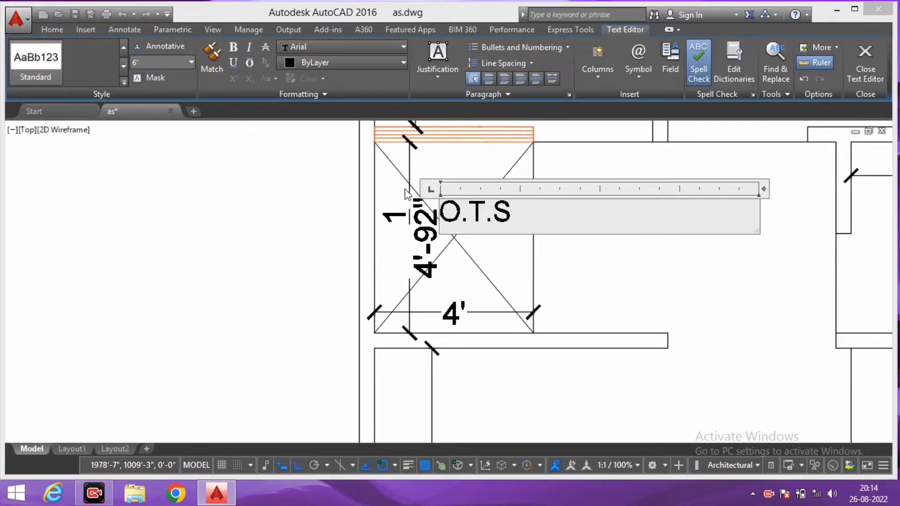
pyautogui.press('Return')
pyautogui.write('4\'-0"4\'-9"')
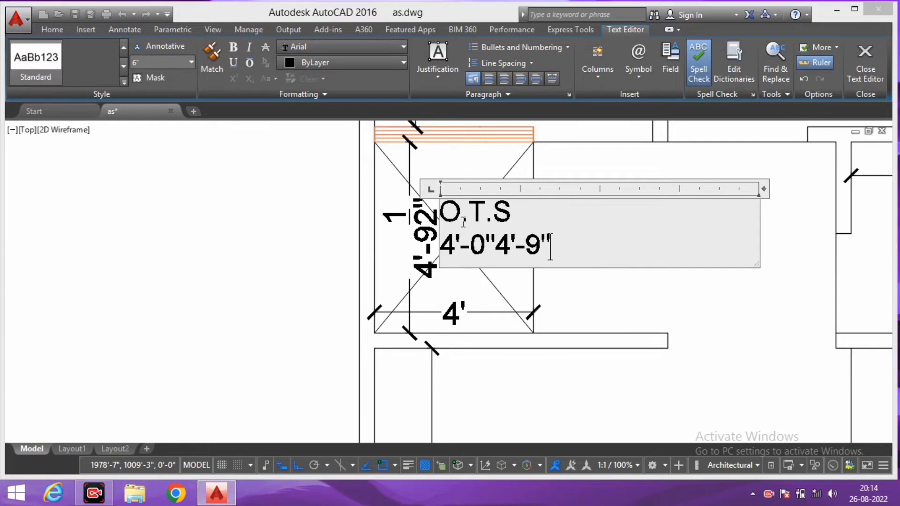
pyautogui.scroll(2, 463, 223)
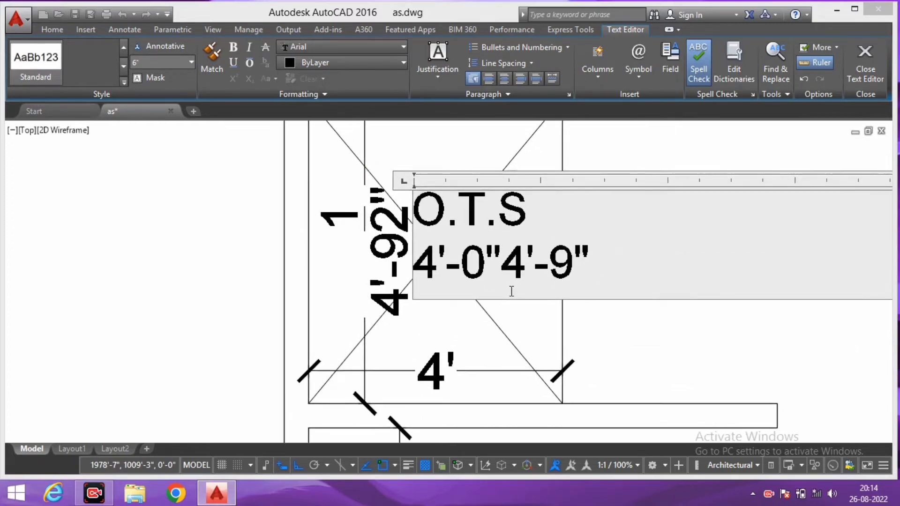
pyautogui.write('X')
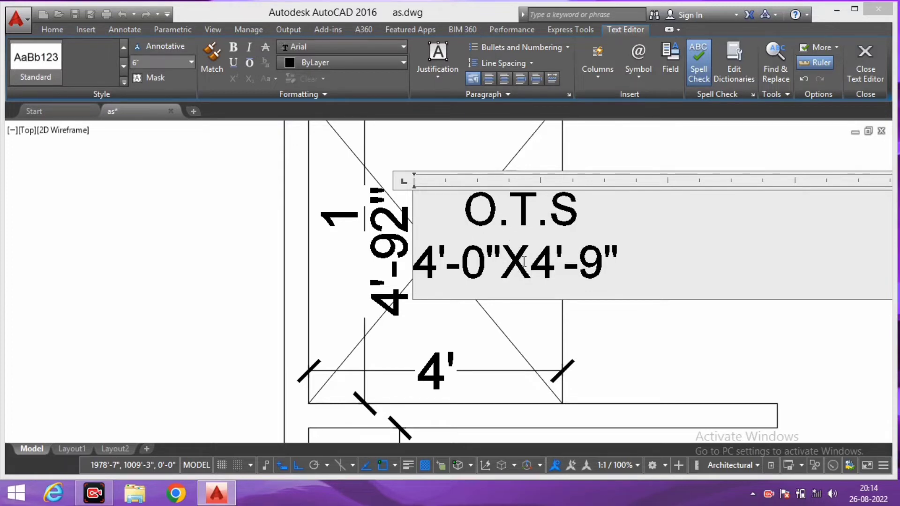
pyautogui.press('BackSpace')
pyautogui.click(461, 151)
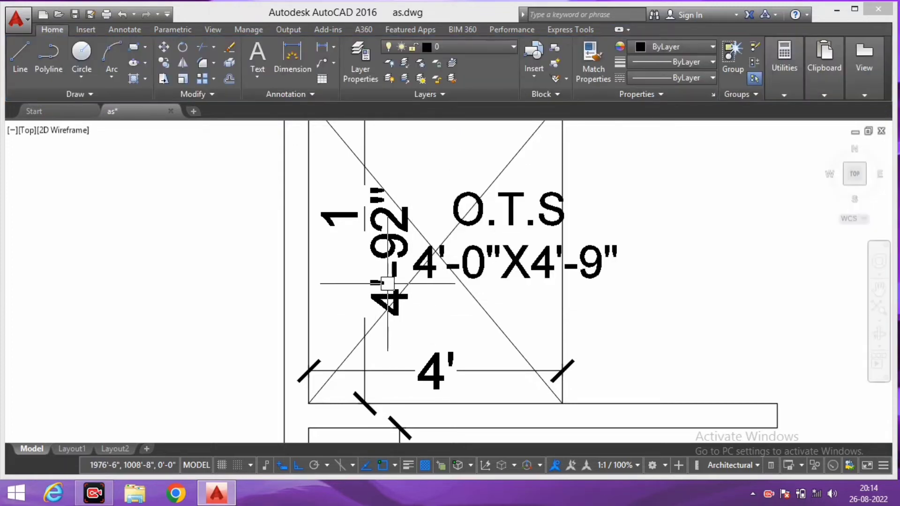
pyautogui.click(364, 281)
pyautogui.scroll(-2, 403, 284)
pyautogui.write('E')
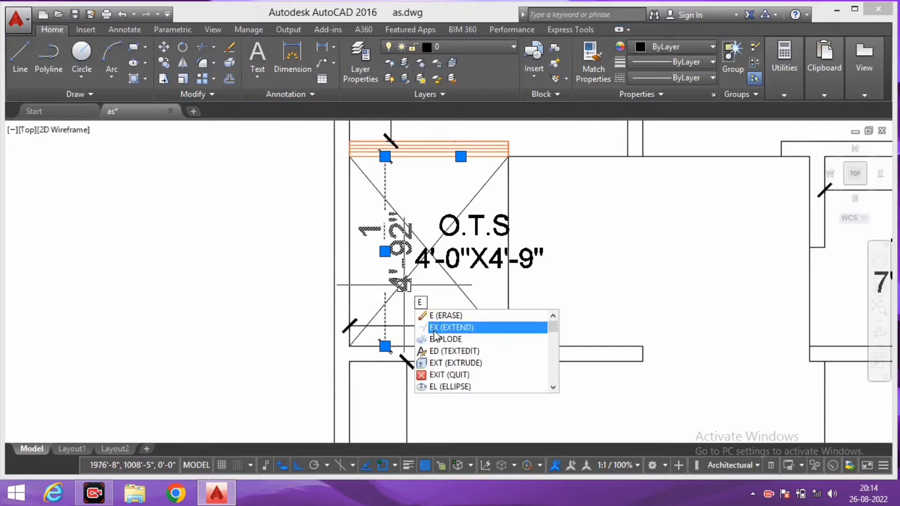
# Step: Erase the shaft box's vertical and bottom dimensions
pyautogui.press('Return')
pyautogui.click(428, 326)
pyautogui.press('Delete')
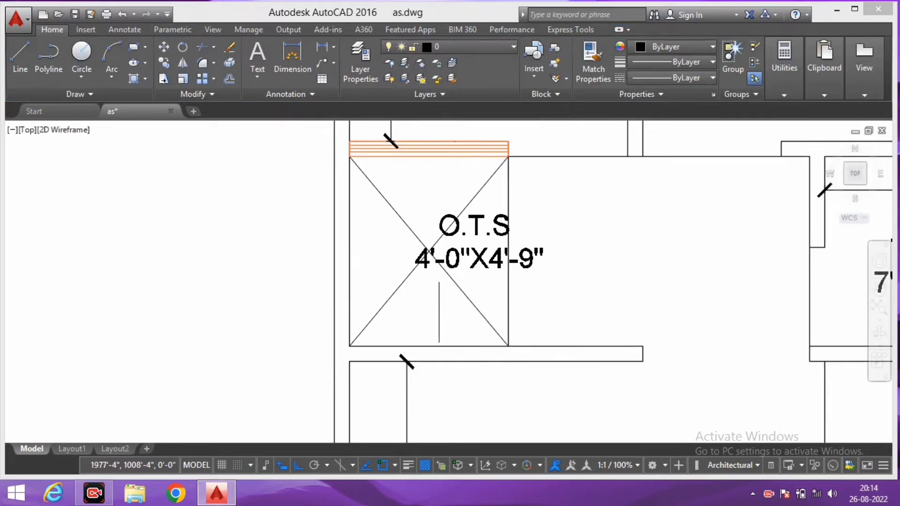
# Step: Move the O.T.S label to the centre of the shaft box
pyautogui.click(477, 257)
pyautogui.write('m')
pyautogui.press('Return')
pyautogui.click(619, 212)
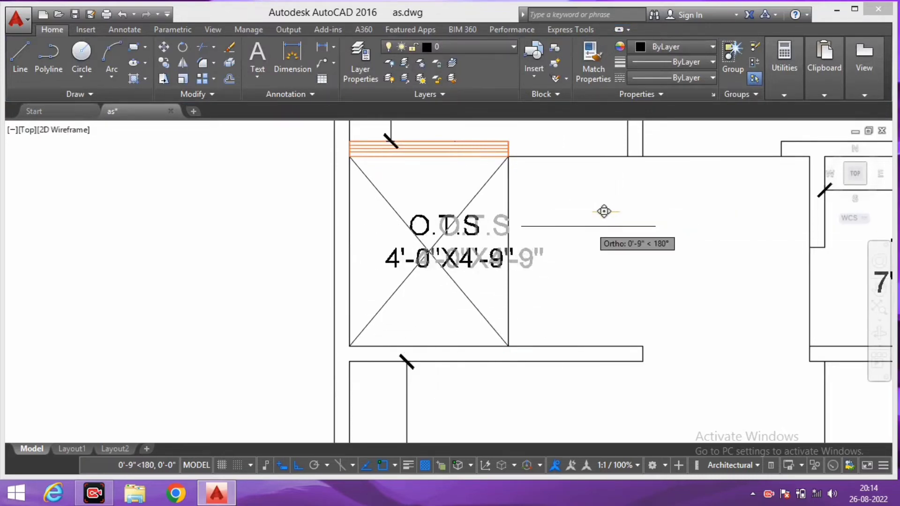
pyautogui.click(578, 225)
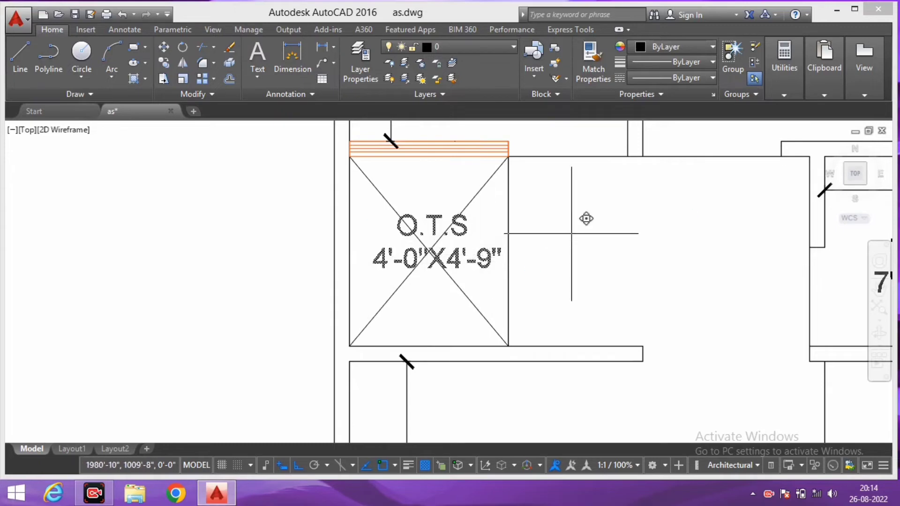
pyautogui.scroll(2, 572, 242)
# Step: Set the shaft box's two cross lines to the HIDDEN linetype
pyautogui.click(515, 328)
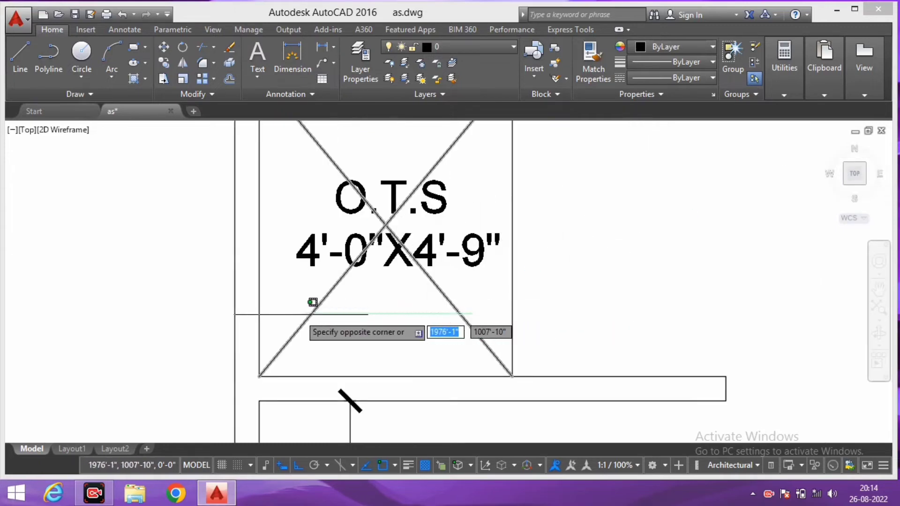
pyautogui.click(312, 302)
pyautogui.scroll(-4, 413, 304)
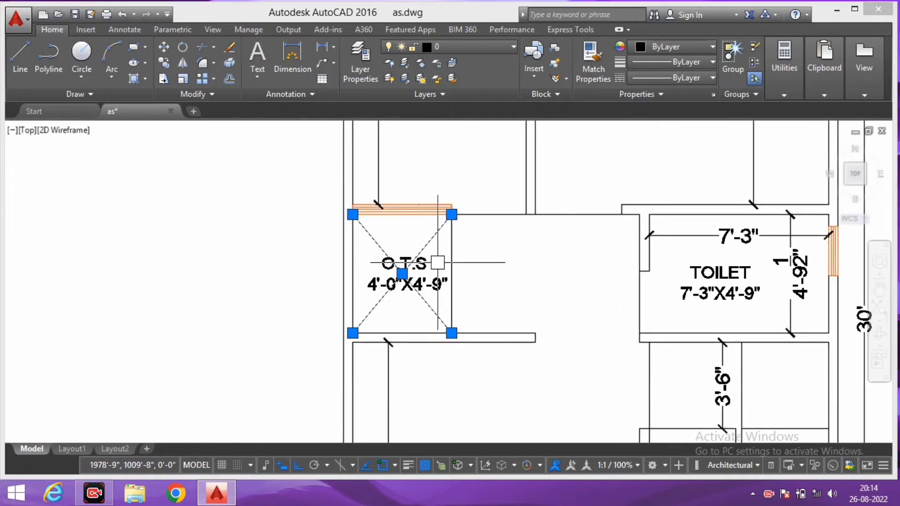
pyautogui.click(666, 79)
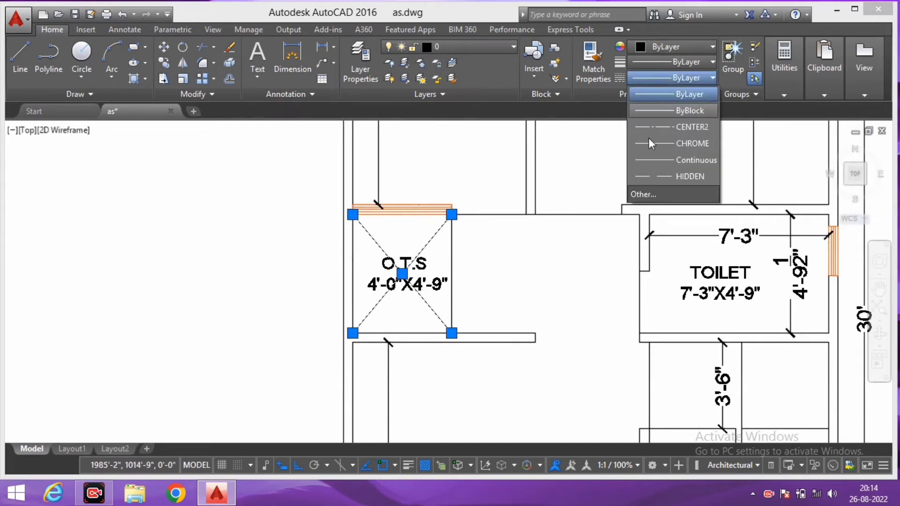
pyautogui.click(656, 168)
pyautogui.scroll(2, 426, 268)
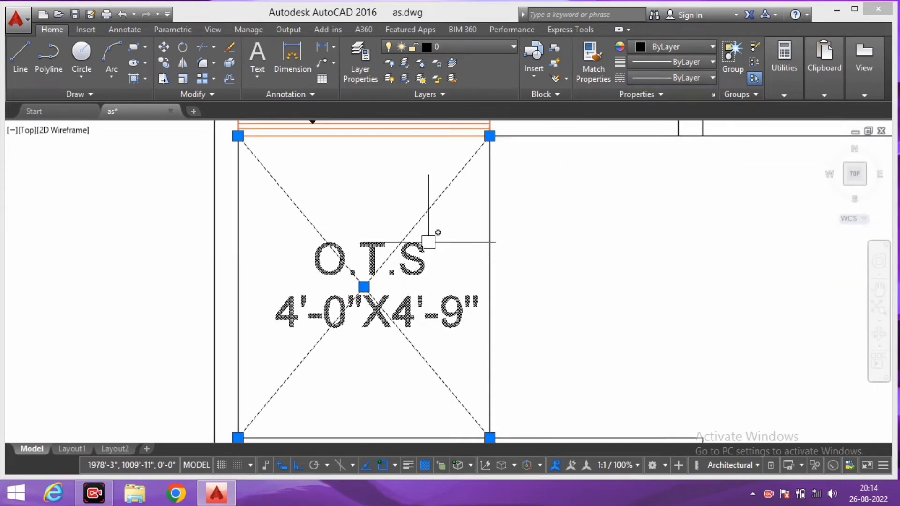
pyautogui.click(671, 80)
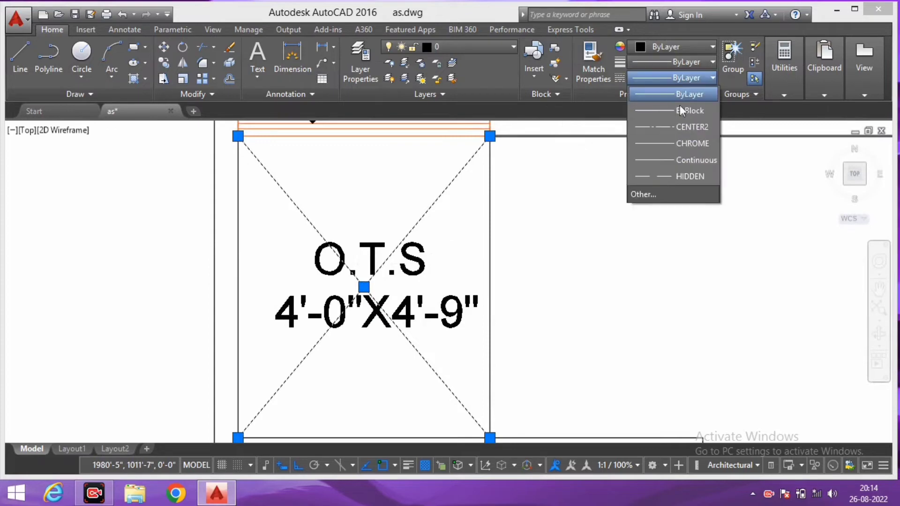
pyautogui.click(682, 177)
pyautogui.scroll(-2, 492, 225)
# Step: Colour the cross lines red and bring the whole floor plan back into view
pyautogui.click(675, 47)
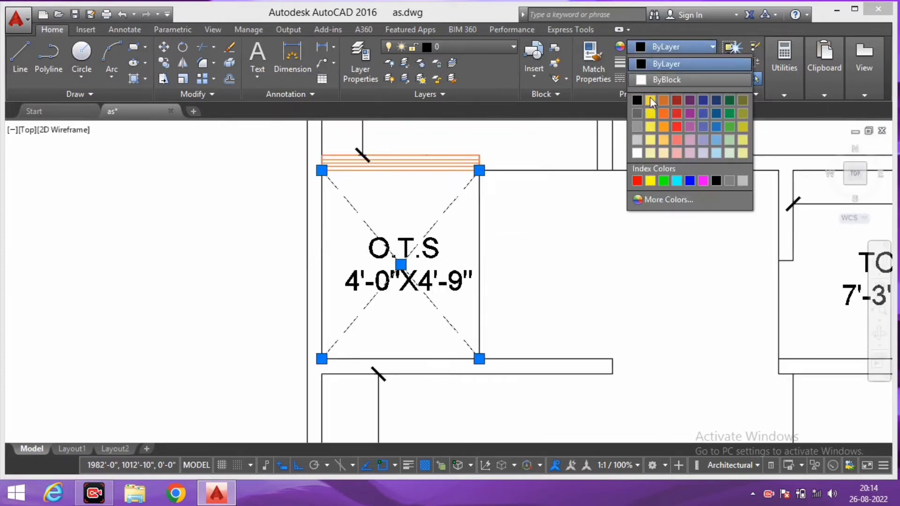
pyautogui.click(679, 108)
pyautogui.scroll(2, 351, 288)
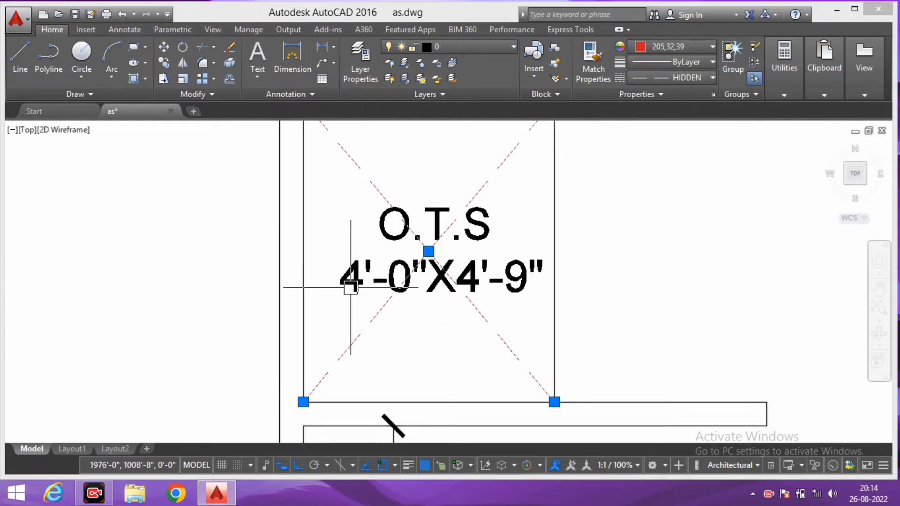
pyautogui.scroll(-2, 351, 287)
pyautogui.scroll(-2, 351, 288)
pyautogui.press('Escape')
pyautogui.scroll(-1, 512, 247)
pyautogui.moveTo(512, 247); pyautogui.dragTo(558, 240, button='middle')
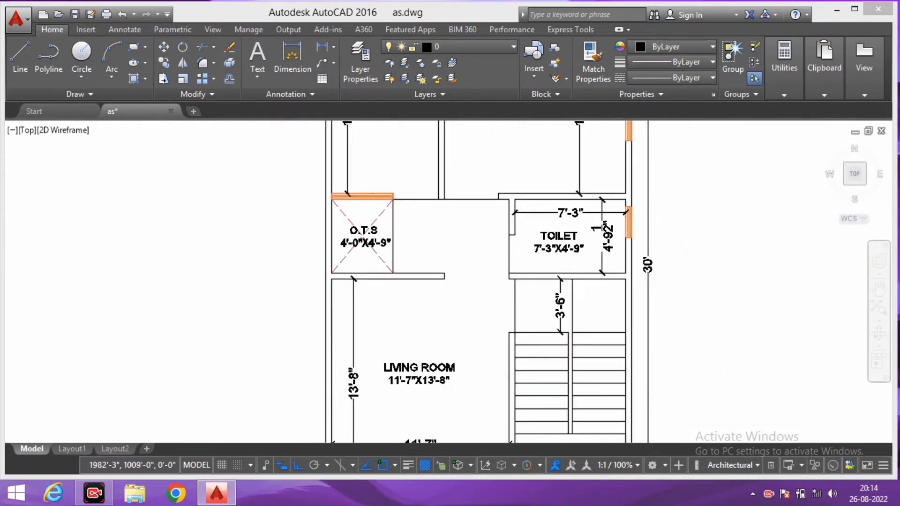
pyautogui.scroll(2, 305, 206)
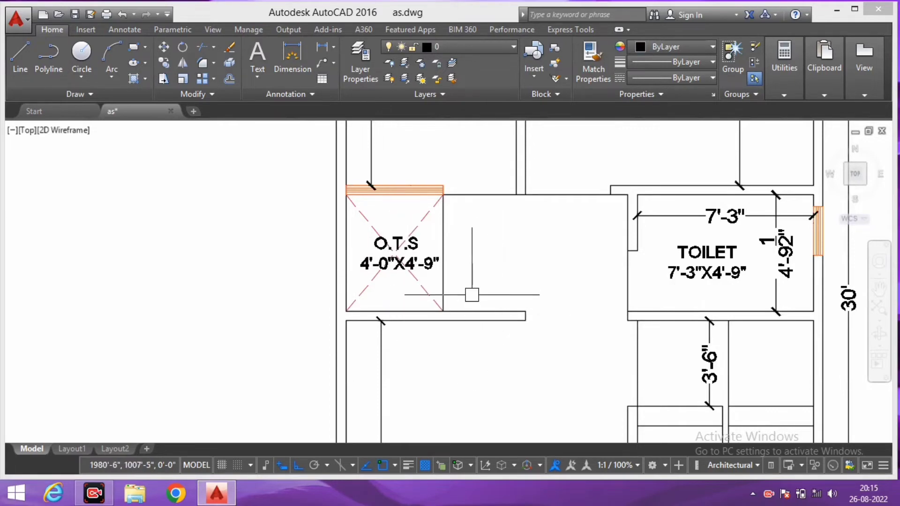
pyautogui.scroll(-2, 429, 227)
pyautogui.scroll(2, 401, 270)
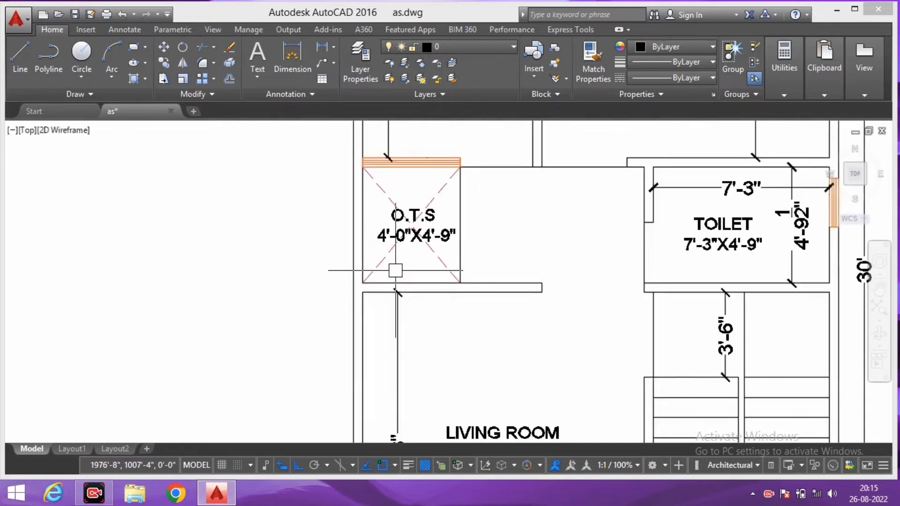
pyautogui.scroll(-2, 400, 245)
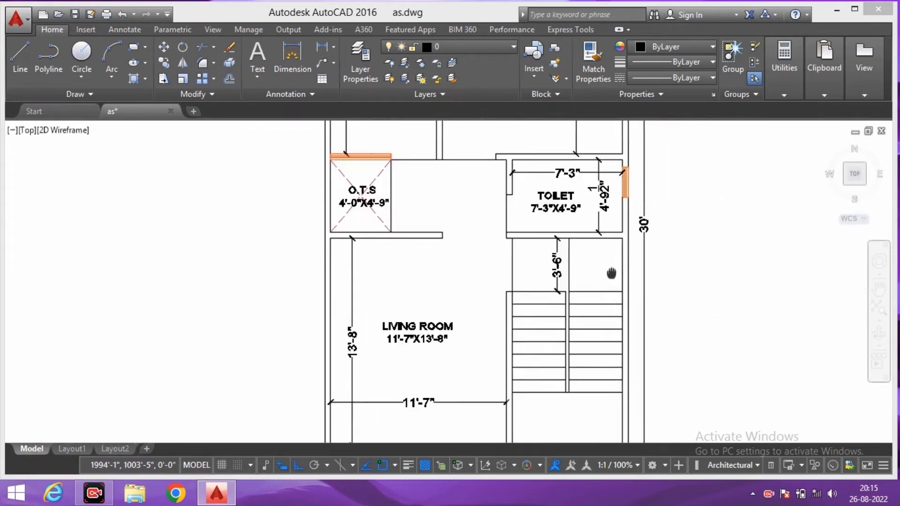
# Step: Zoom in on the living room stairs and window-select the treads, then clear the selection
pyautogui.moveTo(612, 413); pyautogui.dragTo(567, 294, button='middle')
pyautogui.scroll(2, 567, 295)
pyautogui.click(526, 335)
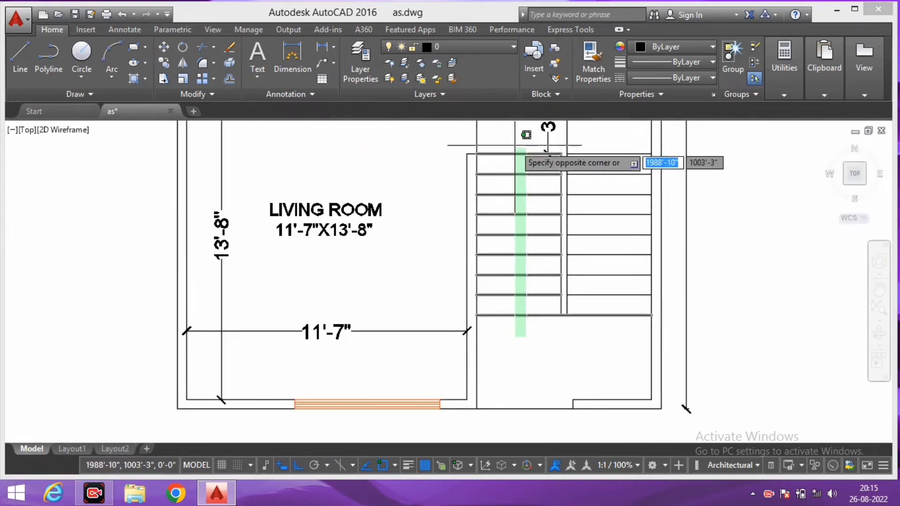
pyautogui.click(513, 157)
pyautogui.scroll(-2, 528, 217)
pyautogui.moveTo(529, 216); pyautogui.dragTo(516, 248, button='middle')
pyautogui.scroll(5, 514, 281)
pyautogui.scroll(1, 513, 292)
pyautogui.press('Escape')
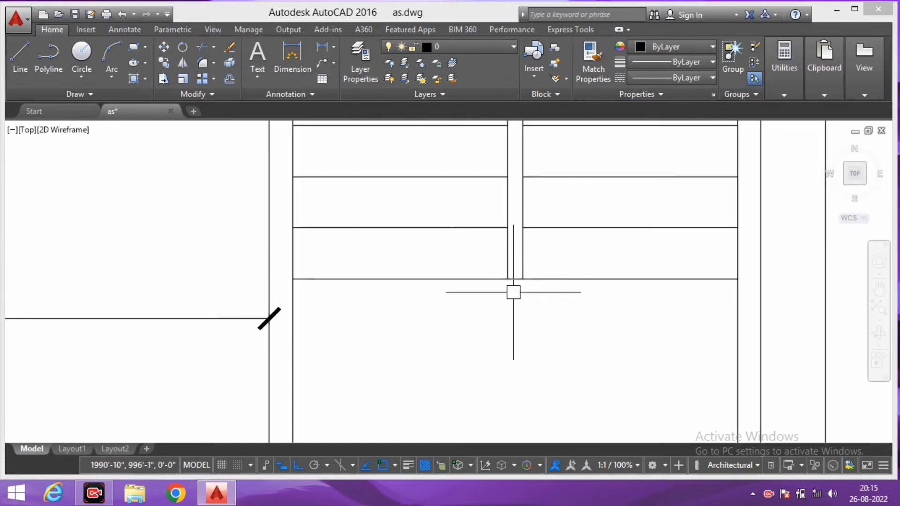
# Step: Window-select the left stair treads and change their linetype to HIDDEN
pyautogui.write('tr')
pyautogui.press('Return')
pyautogui.press('Return')
pyautogui.scroll(1, 515, 282)
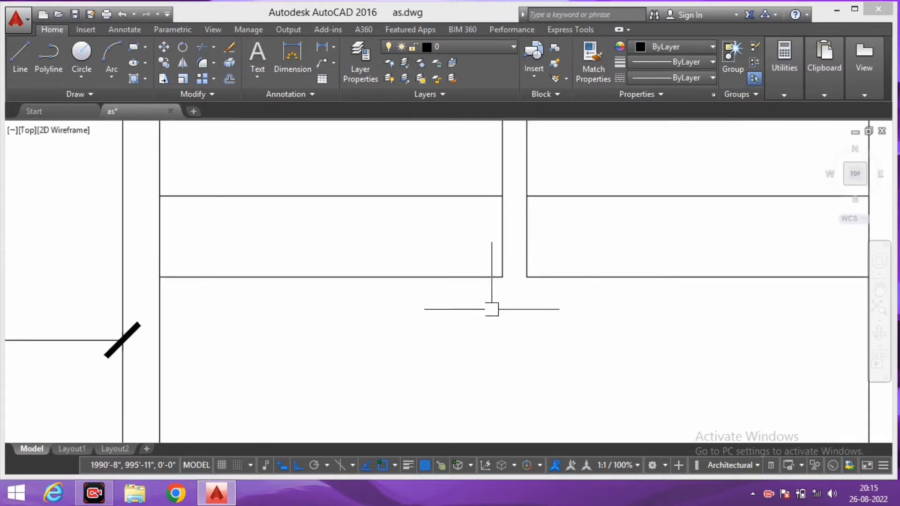
pyautogui.scroll(-3, 487, 310)
pyautogui.moveTo(479, 313); pyautogui.dragTo(479, 328, button='middle')
pyautogui.click(454, 332)
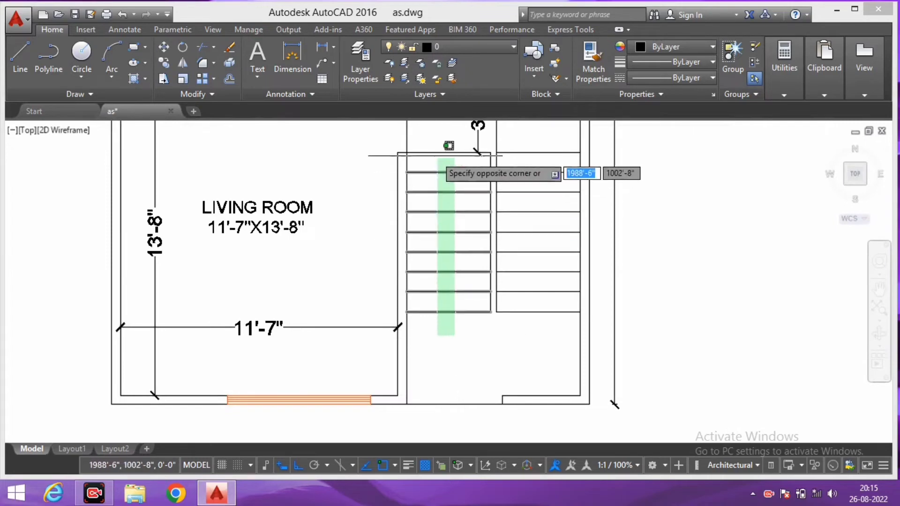
pyautogui.click(435, 144)
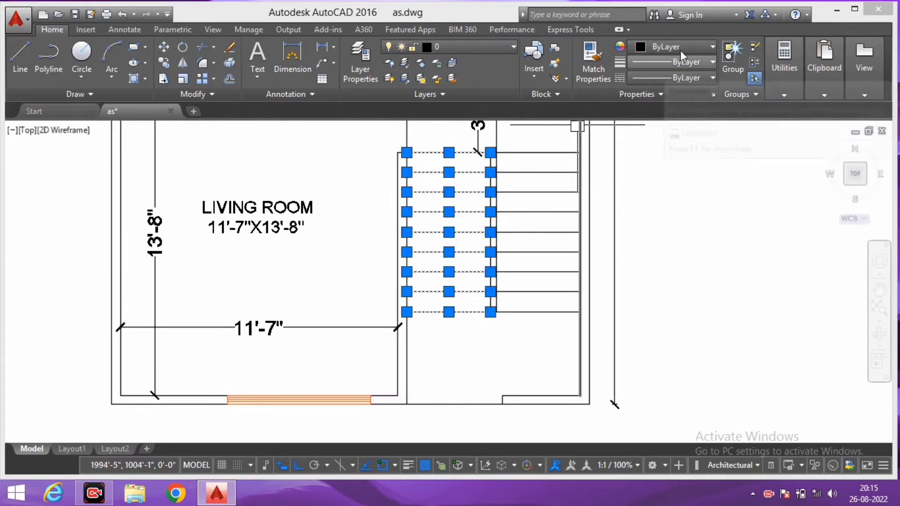
pyautogui.click(676, 79)
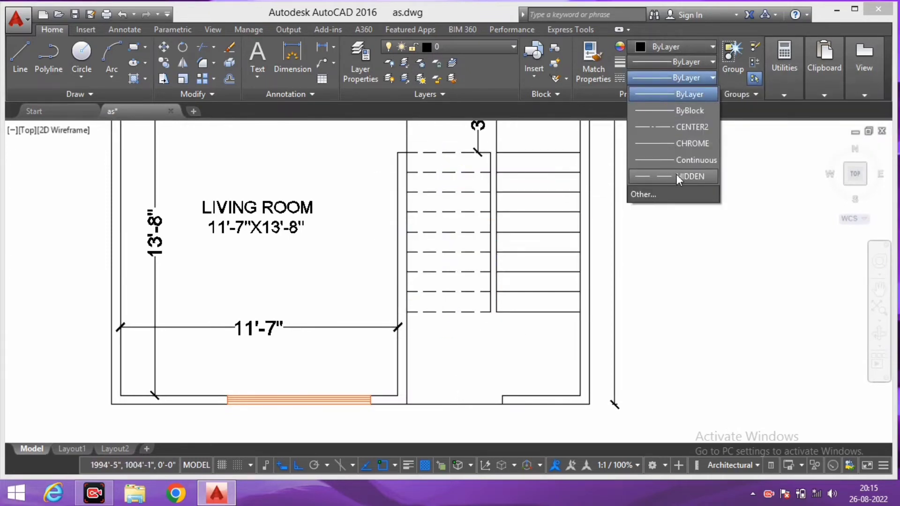
pyautogui.click(679, 176)
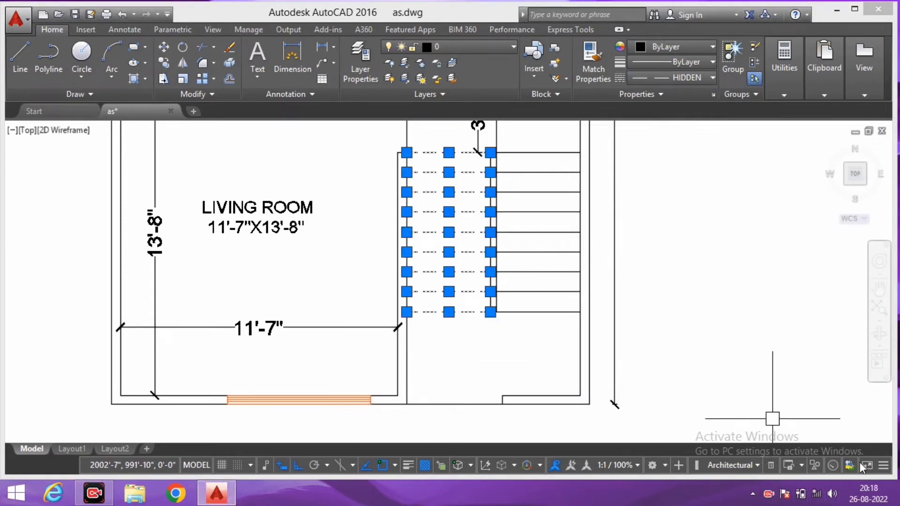
pyautogui.click(747, 341)
pyautogui.click(707, 332)
# Step: Draw a short line from the last dashed stair tread to the stair wall
pyautogui.press('Escape')
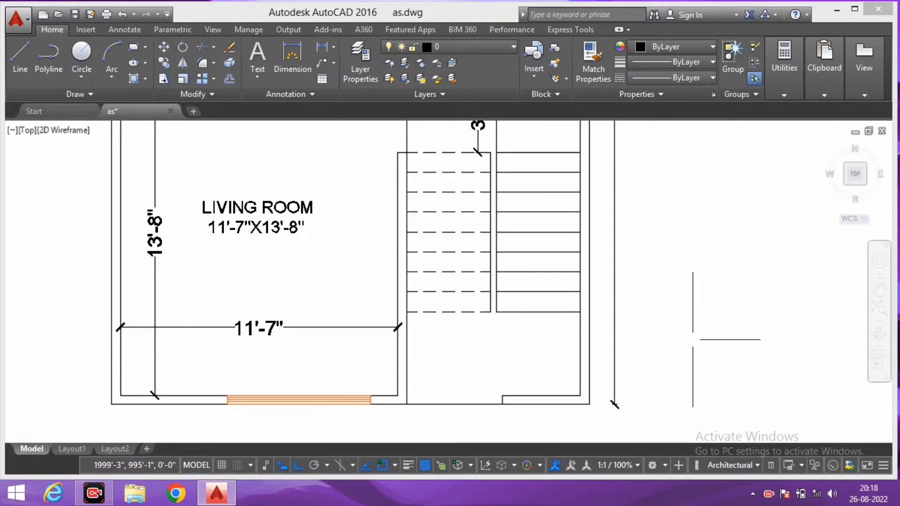
pyautogui.scroll(-2, 544, 278)
pyautogui.scroll(1, 544, 277)
pyautogui.scroll(2, 519, 293)
pyautogui.scroll(3, 494, 315)
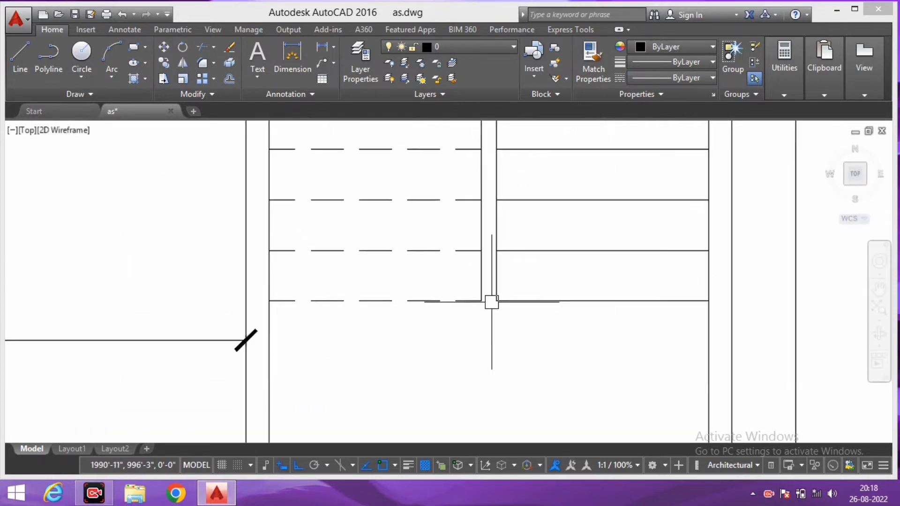
pyautogui.press('l')
pyautogui.press('Return')
pyautogui.click(488, 305)
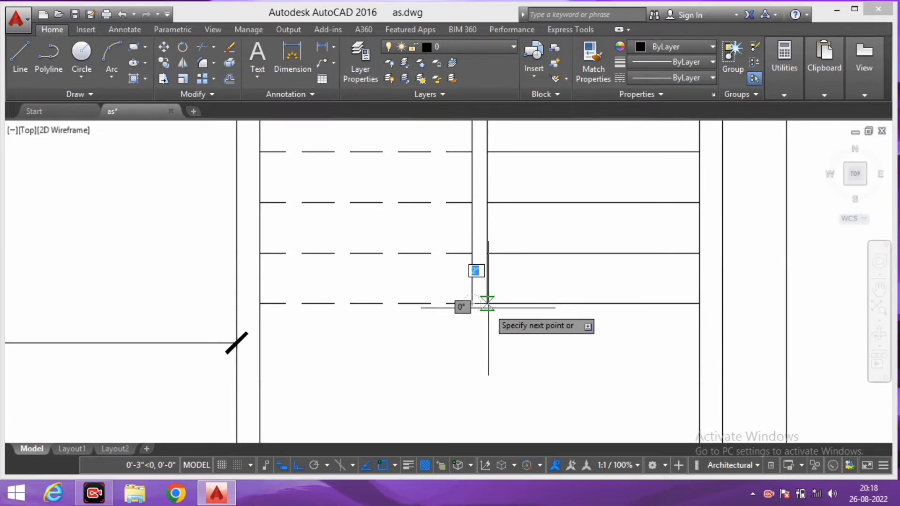
pyautogui.scroll(-3, 489, 308)
pyautogui.click(476, 300)
pyautogui.press('Escape')
# Step: Delete the 3'-6" dimension from the stair landing
pyautogui.scroll(-2, 508, 297)
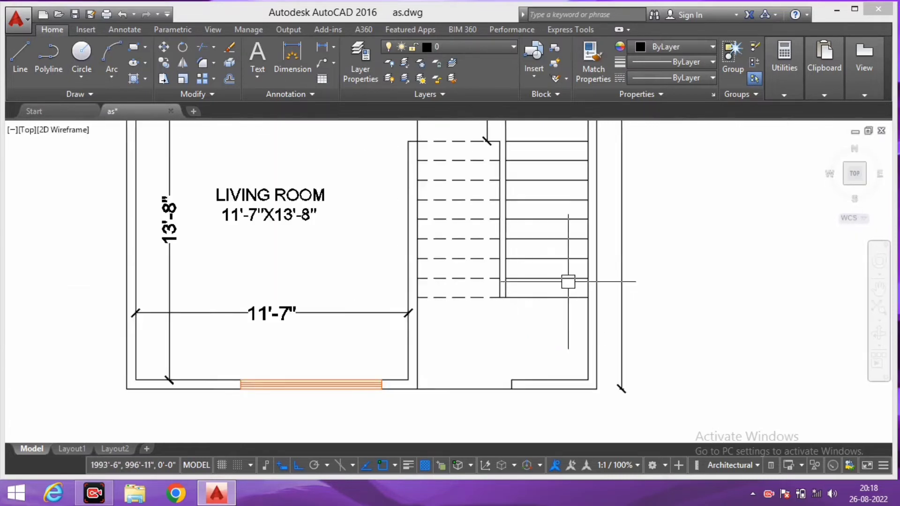
pyautogui.scroll(-1, 569, 282)
pyautogui.scroll(-2, 504, 272)
pyautogui.scroll(4, 468, 213)
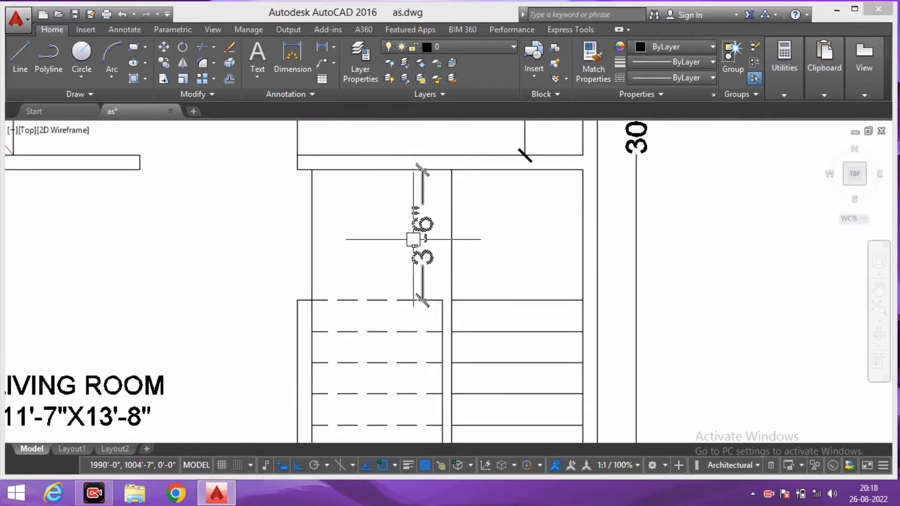
pyautogui.scroll(-2, 429, 236)
pyautogui.moveTo(430, 236); pyautogui.dragTo(440, 229, button='middle')
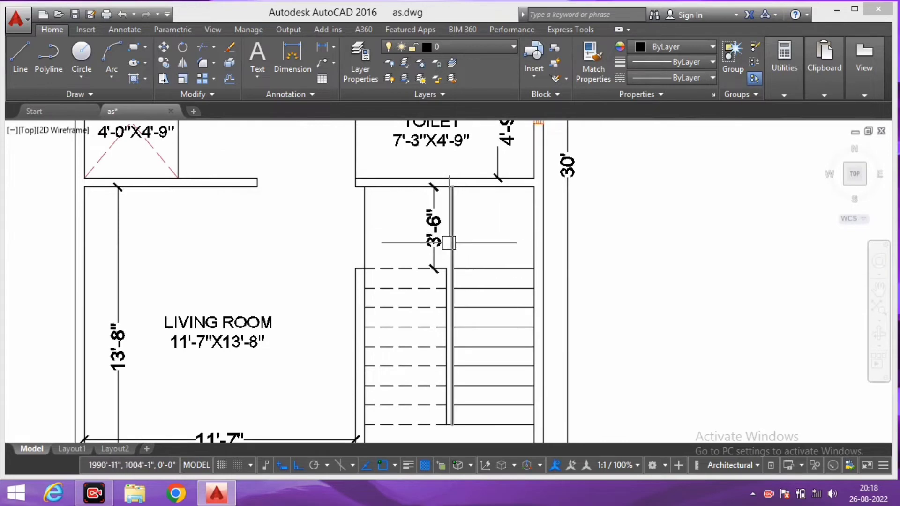
pyautogui.scroll(-2, 478, 217)
pyautogui.scroll(2, 449, 232)
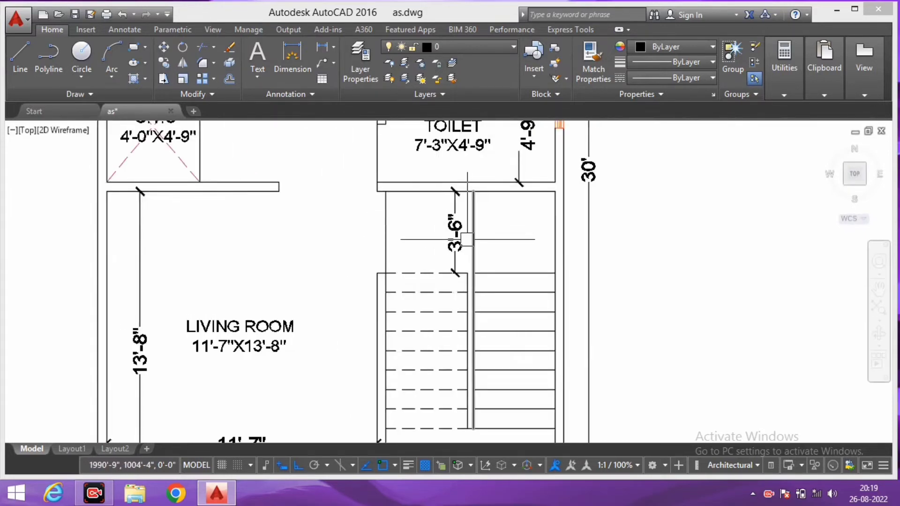
pyautogui.click(451, 230)
pyautogui.press('Delete')
pyautogui.scroll(2, 468, 235)
pyautogui.moveTo(467, 235); pyautogui.dragTo(484, 257, button='middle')
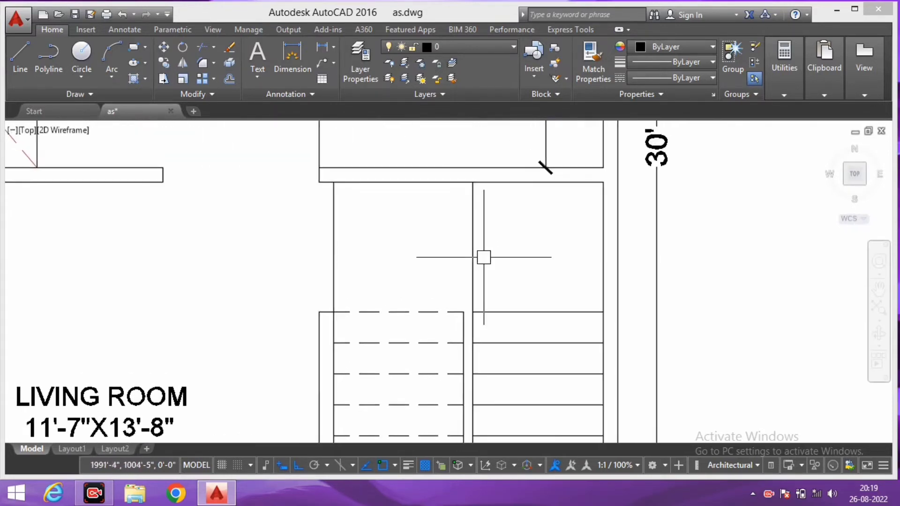
pyautogui.press('l')
pyautogui.press('Return')
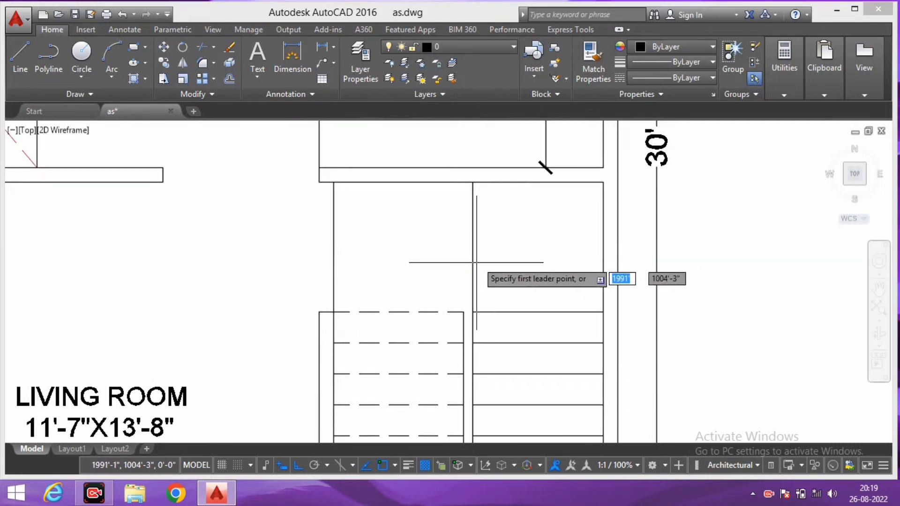
# Step: Add a two-point leader at the stair labelled UP, pointing toward the flight
pyautogui.click(499, 247)
pyautogui.scroll(2, 453, 245)
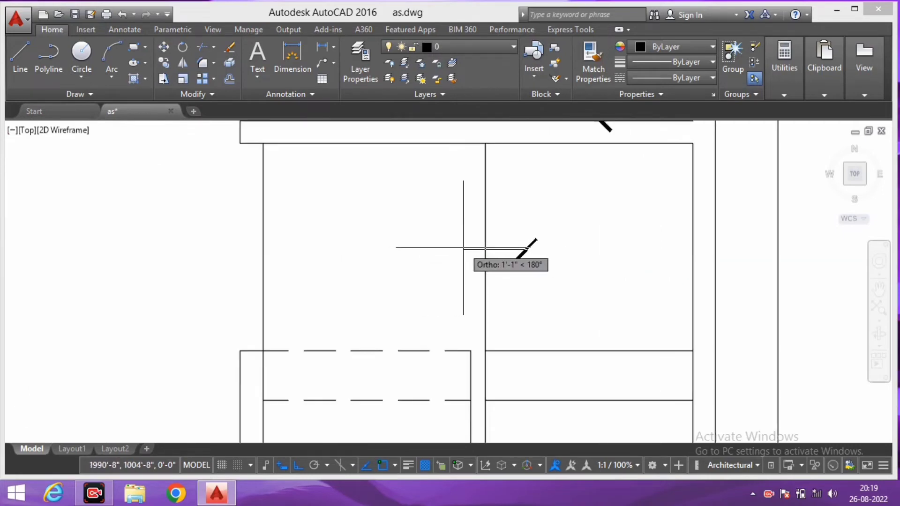
pyautogui.click(465, 248)
pyautogui.press('Return')
pyautogui.press('Return')
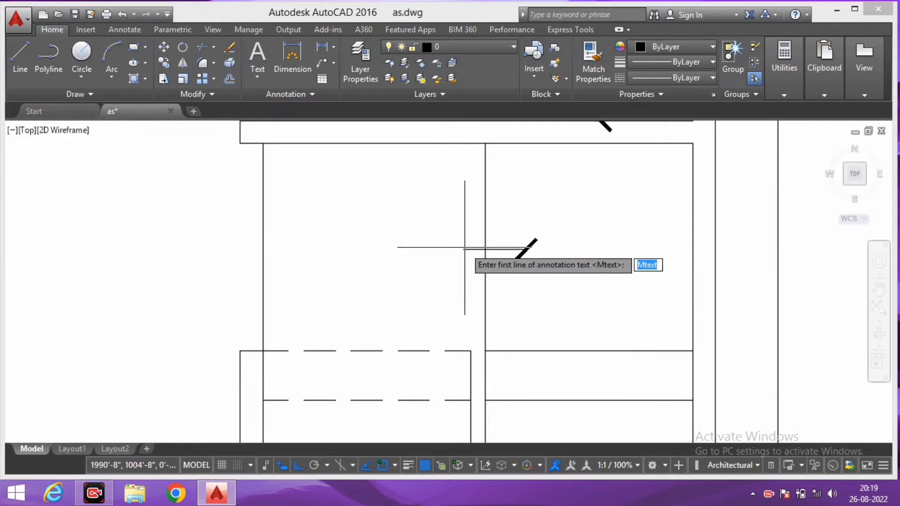
pyautogui.press('Return')
pyautogui.write('U')
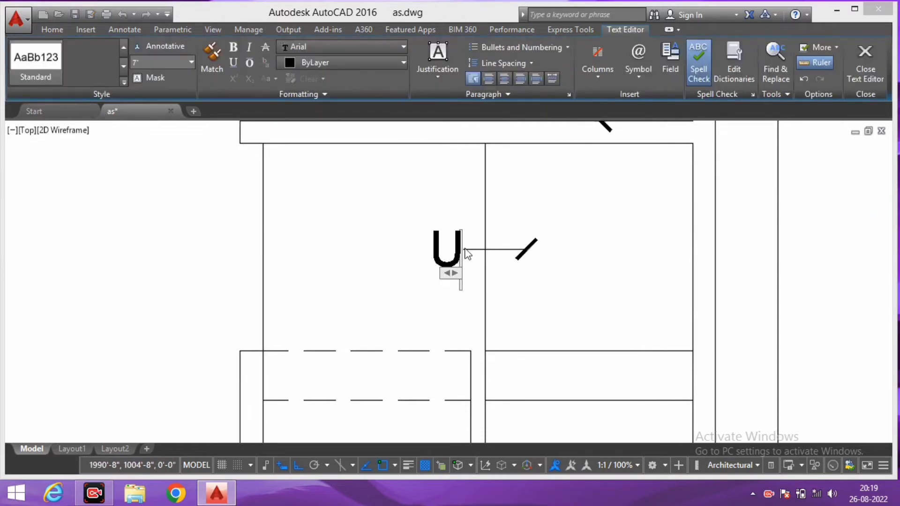
pyautogui.write('P')
pyautogui.click(437, 210)
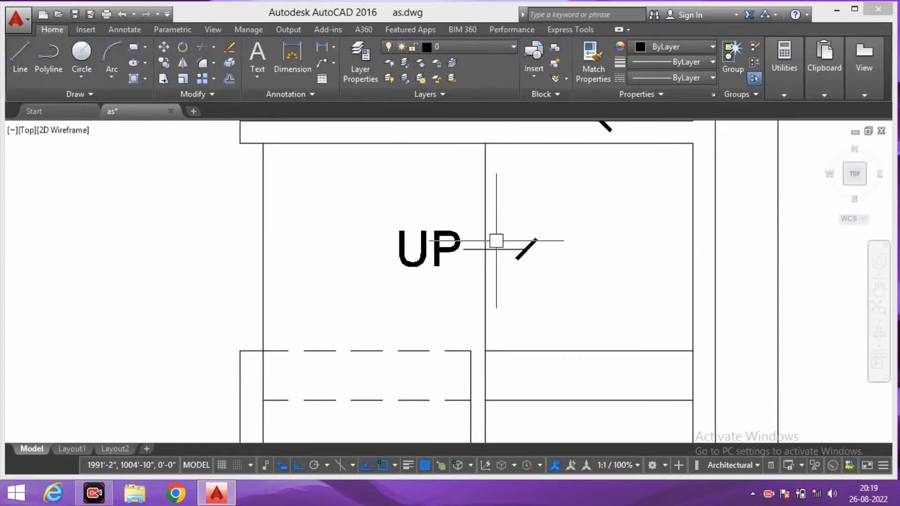
pyautogui.scroll(4, 535, 248)
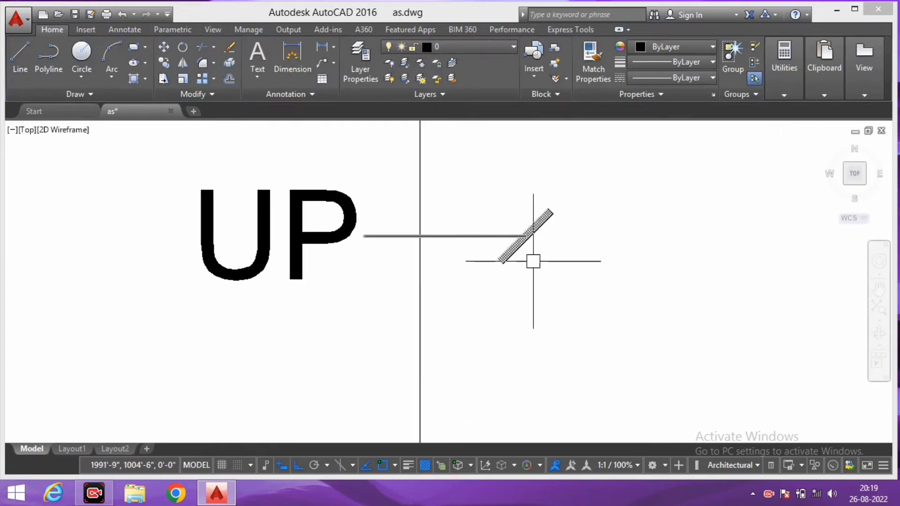
pyautogui.scroll(-4, 533, 257)
pyautogui.scroll(2, 526, 251)
pyautogui.click(529, 268)
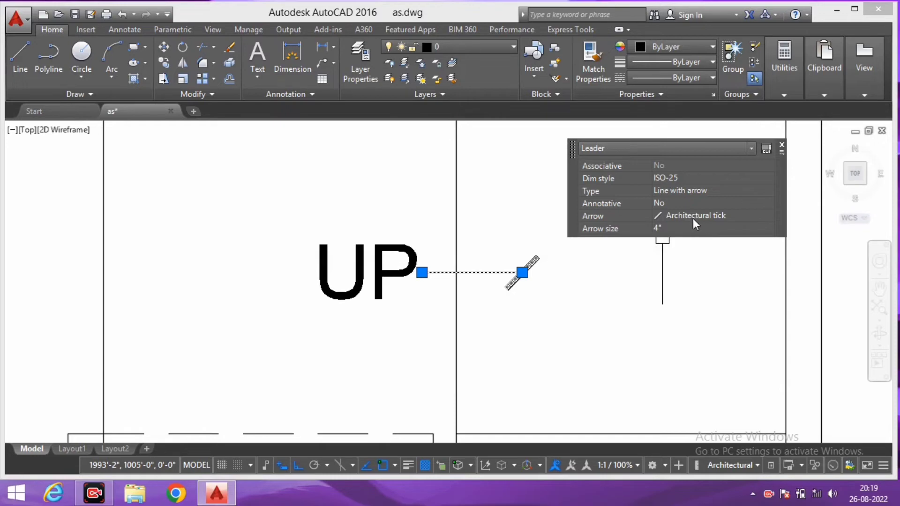
# Step: Change the UP leader's arrowhead from the architectural tick to Closed filled
pyautogui.click(726, 216)
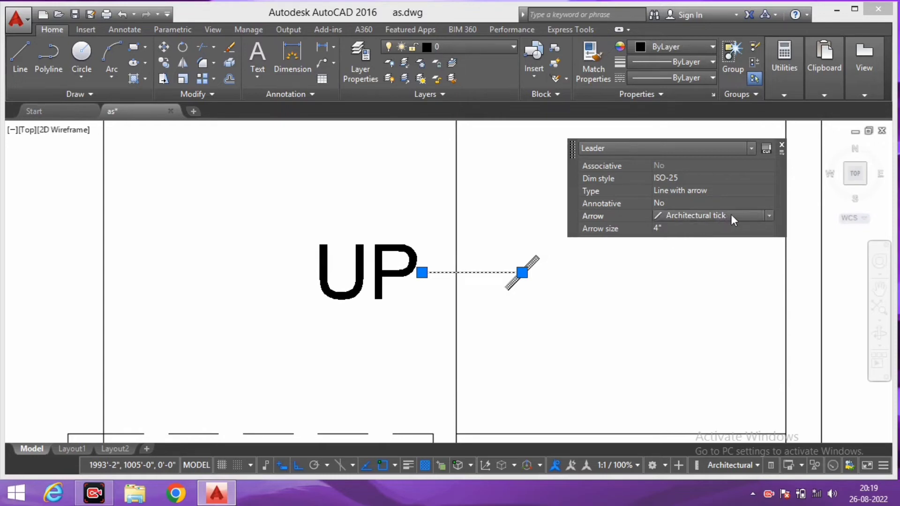
pyautogui.click(770, 215)
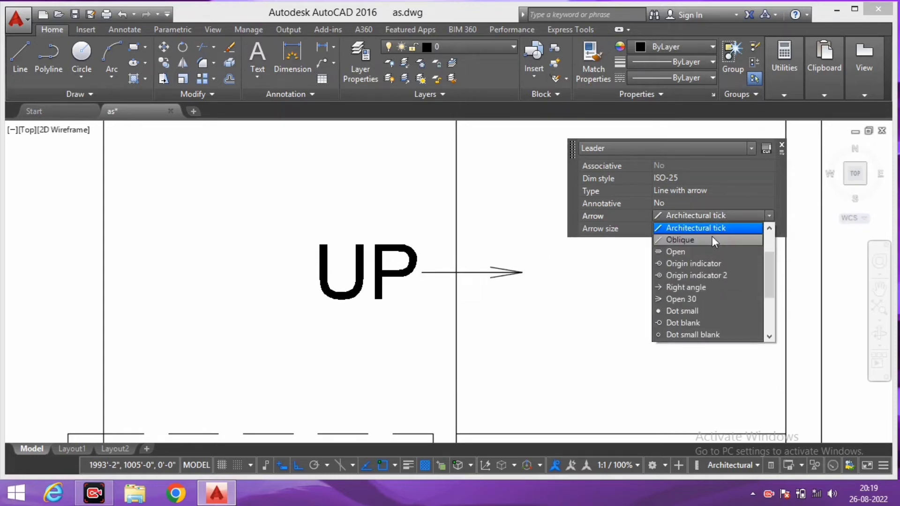
pyautogui.scroll(1, 713, 236)
pyautogui.scroll(1, 711, 235)
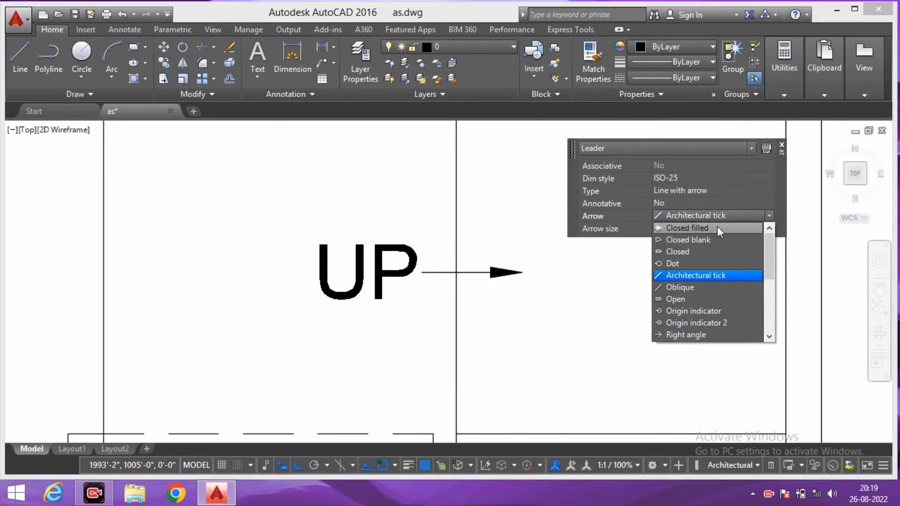
pyautogui.click(717, 227)
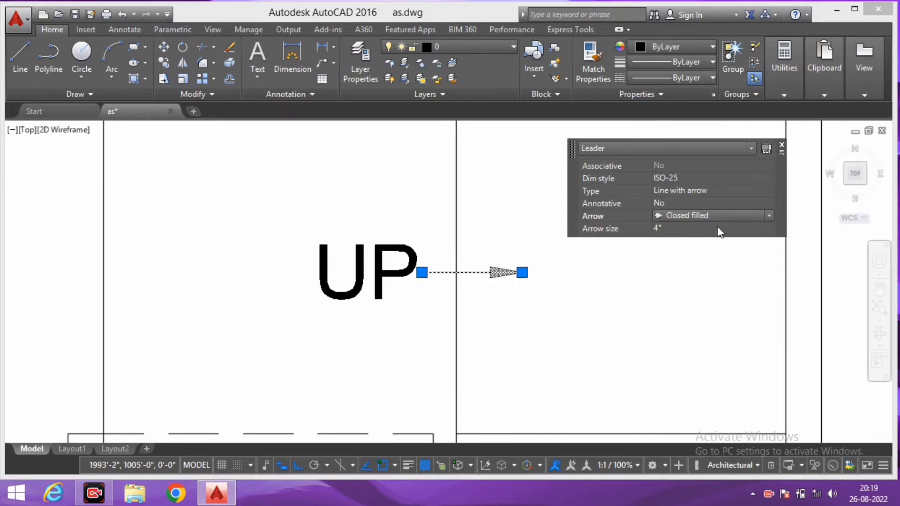
pyautogui.click(781, 145)
pyautogui.scroll(-2, 629, 255)
pyautogui.scroll(3, 565, 264)
pyautogui.press('Escape')
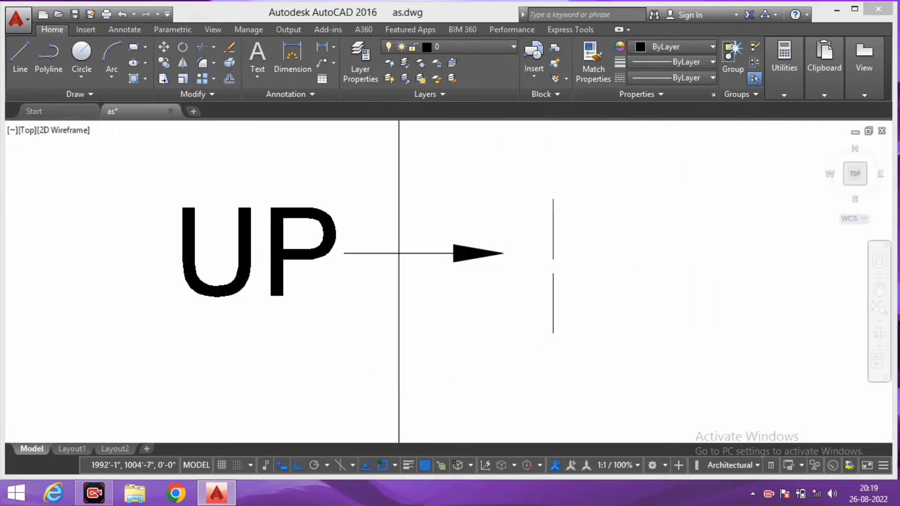
# Step: Set the UP leader's arrow size to 5" using QuickCalc
pyautogui.scroll(-5, 563, 291)
pyautogui.scroll(-1, 558, 308)
pyautogui.scroll(1, 514, 226)
pyautogui.click(518, 241)
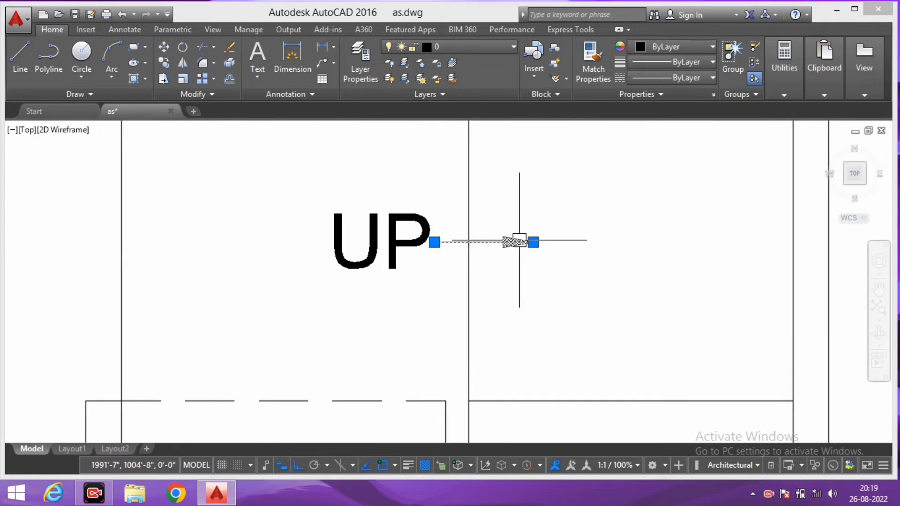
pyautogui.click(655, 202)
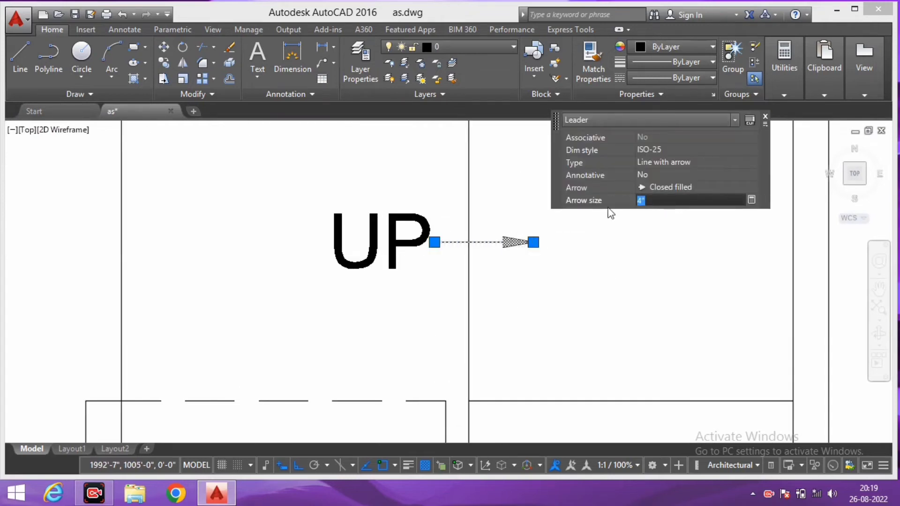
pyautogui.click(752, 200)
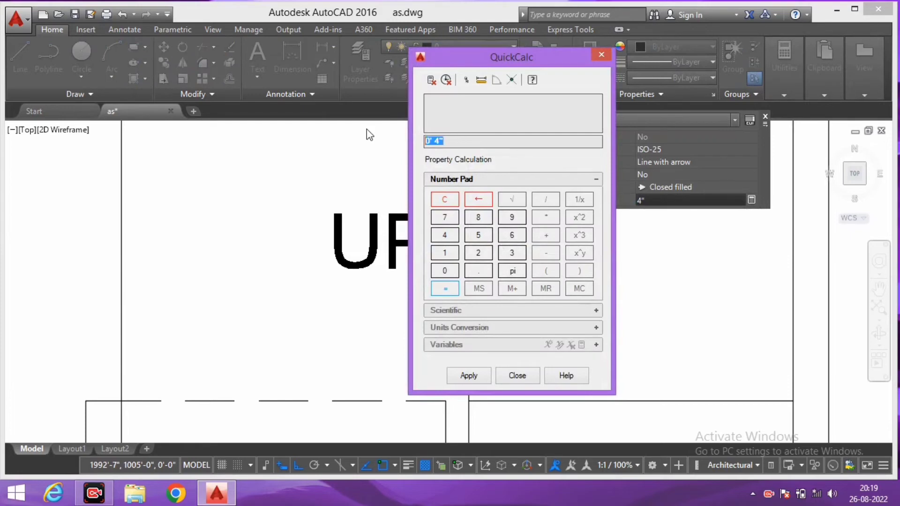
pyautogui.write('9')
pyautogui.write('"')
pyautogui.click(469, 376)
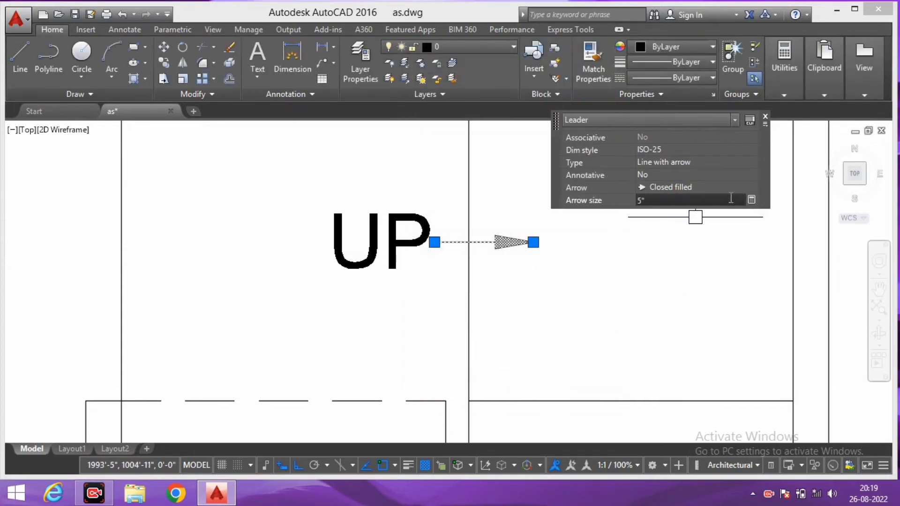
pyautogui.click(766, 117)
pyautogui.press('Escape')
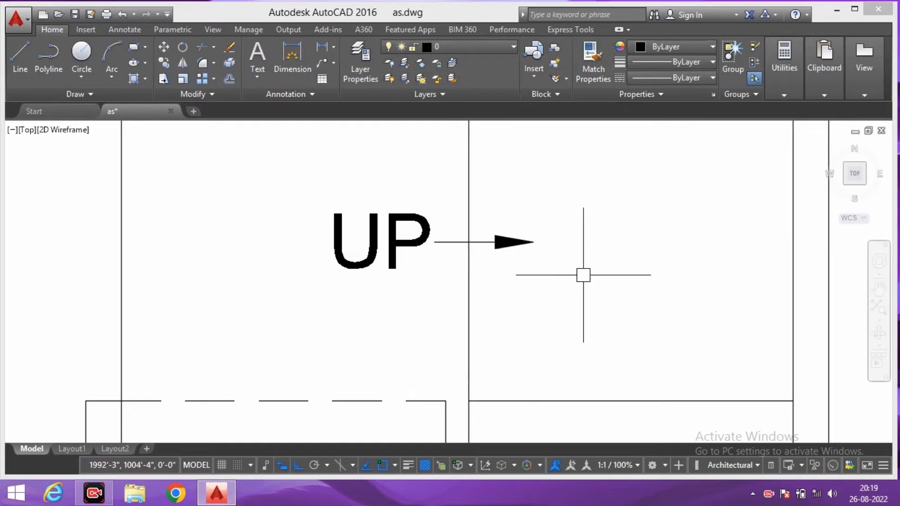
pyautogui.scroll(-5, 582, 277)
pyautogui.scroll(-2, 570, 335)
pyautogui.scroll(-2, 536, 275)
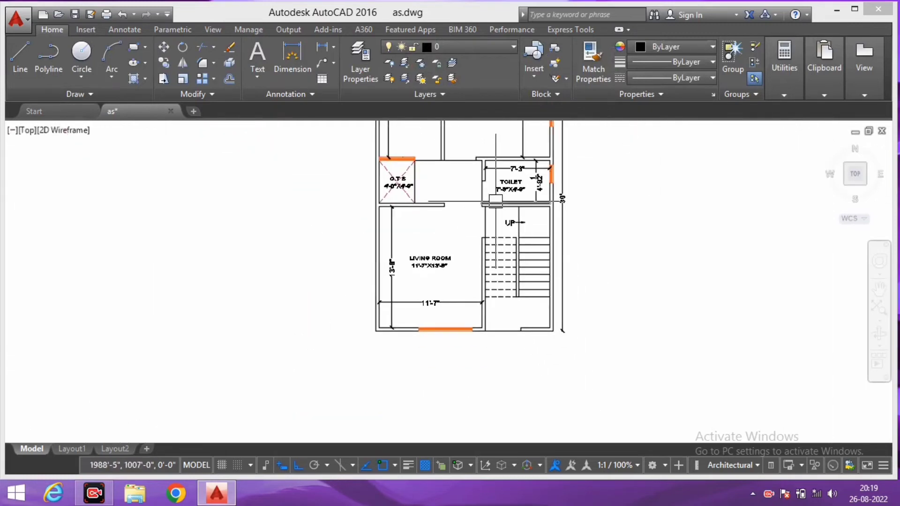
pyautogui.scroll(2, 509, 216)
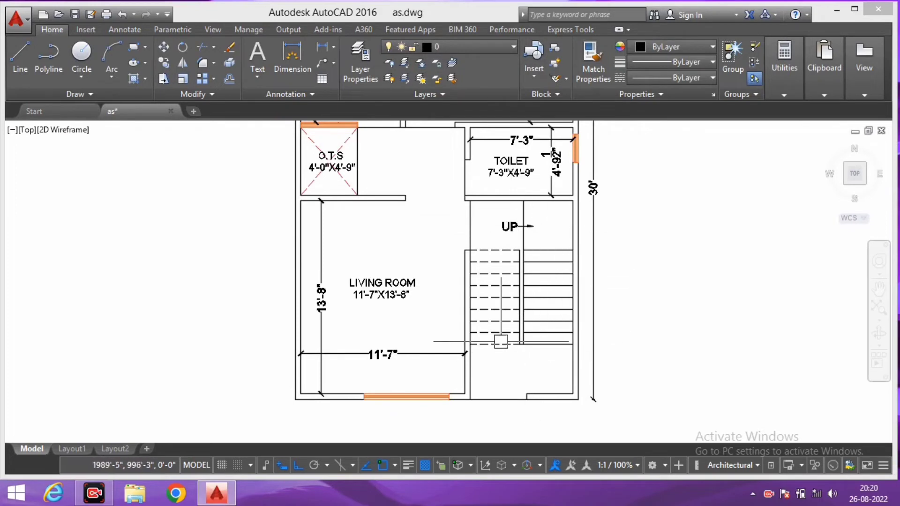
pyautogui.scroll(-2, 497, 238)
pyautogui.scroll(2, 469, 235)
pyautogui.scroll(-2, 446, 262)
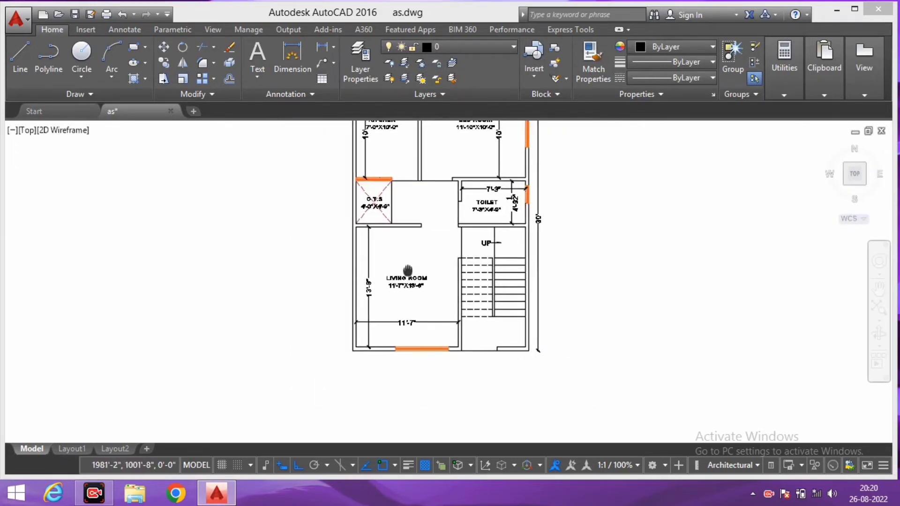
pyautogui.scroll(3, 421, 296)
pyautogui.scroll(-3, 421, 297)
pyautogui.scroll(3, 415, 342)
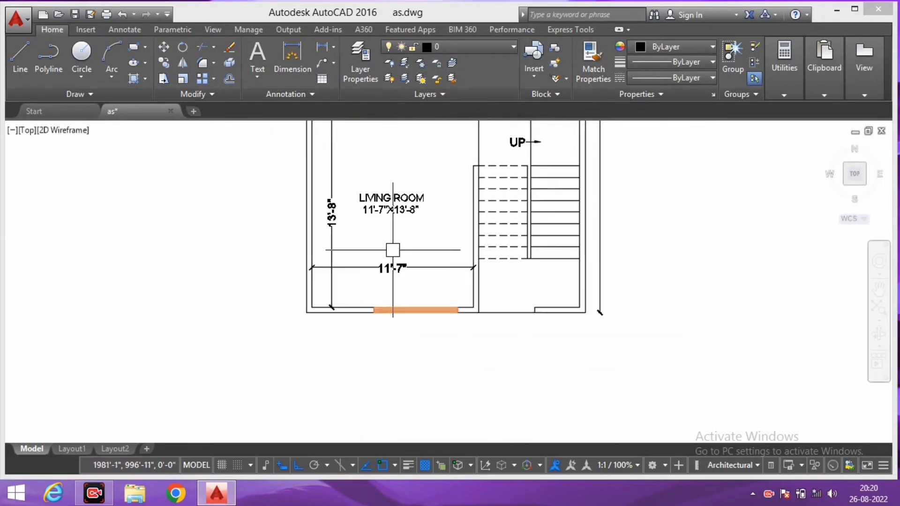
pyautogui.scroll(2, 392, 251)
pyautogui.scroll(-2, 362, 248)
pyautogui.scroll(-3, 392, 235)
pyautogui.scroll(5, 404, 241)
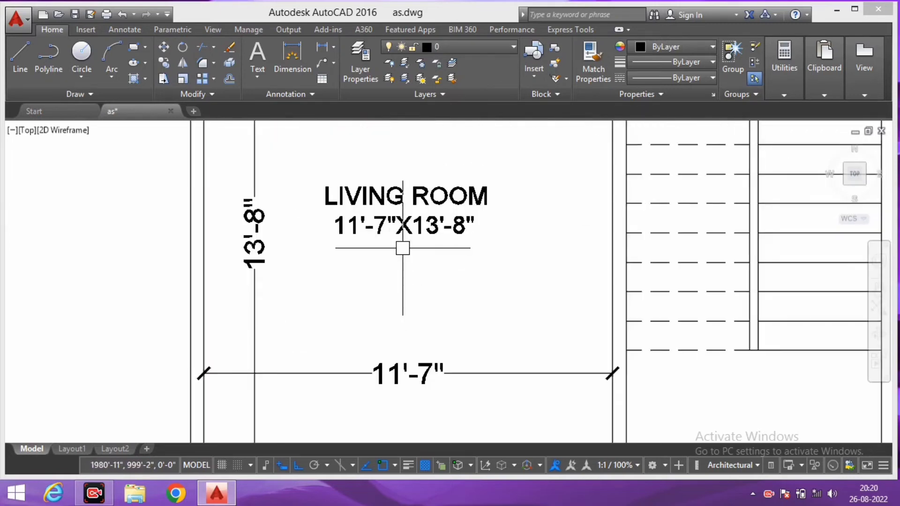
pyautogui.scroll(-4, 403, 247)
pyautogui.scroll(-1, 446, 263)
pyautogui.scroll(1, 446, 263)
pyautogui.scroll(4, 438, 277)
pyautogui.scroll(-2, 438, 281)
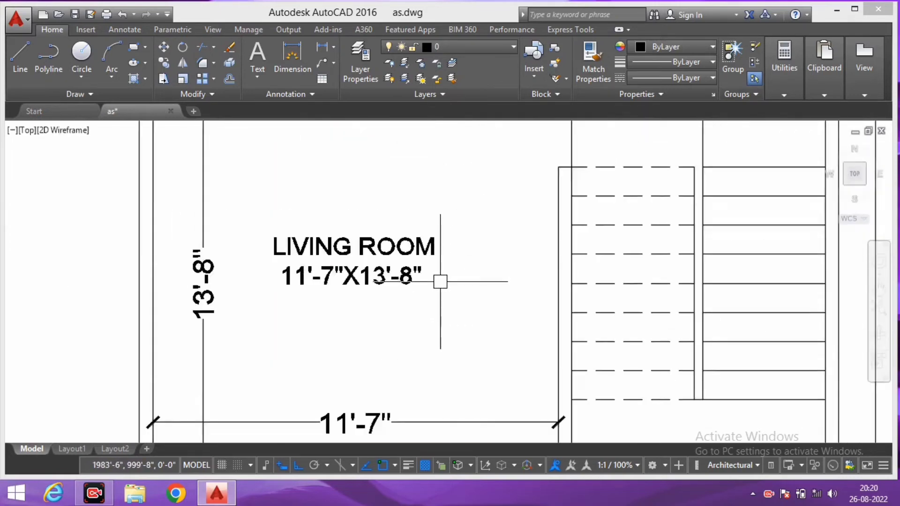
pyautogui.scroll(-2, 421, 215)
pyautogui.scroll(2, 413, 272)
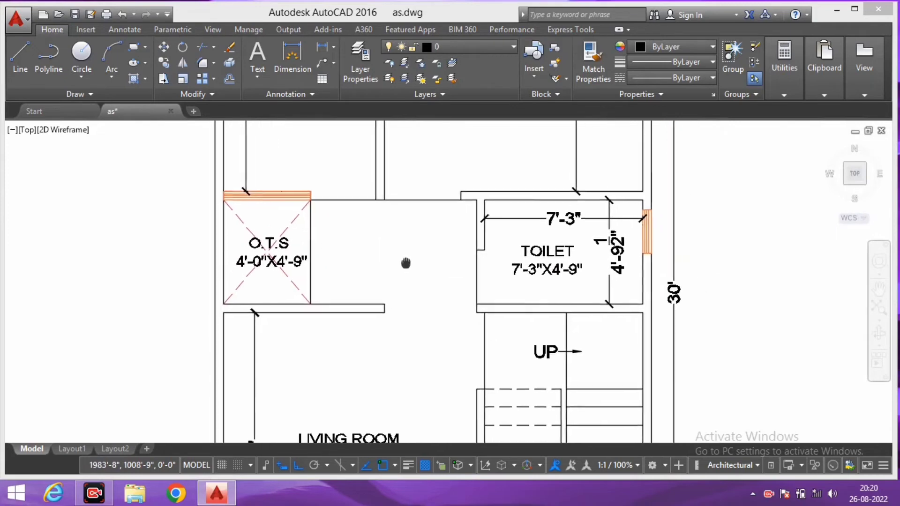
pyautogui.scroll(-1, 406, 245)
pyautogui.scroll(-2, 400, 262)
pyautogui.moveTo(400, 261); pyautogui.dragTo(409, 319, button='middle')
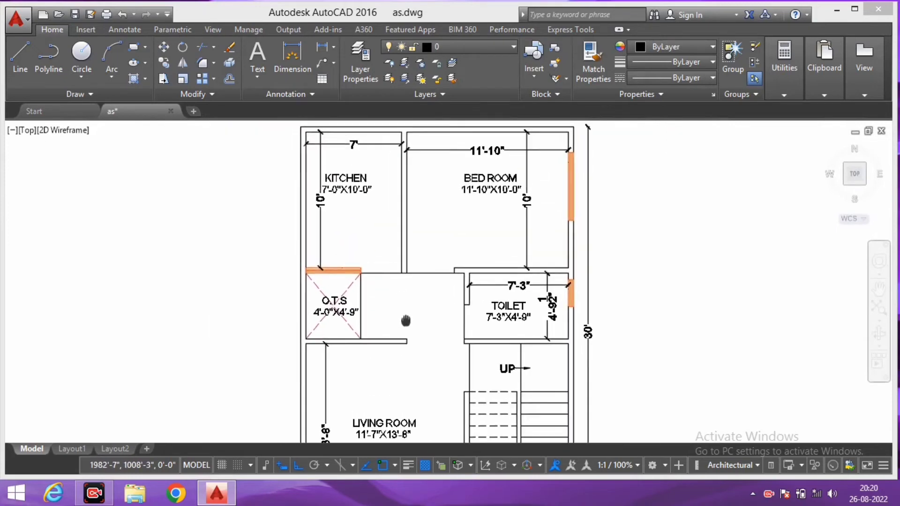
pyautogui.scroll(2, 425, 293)
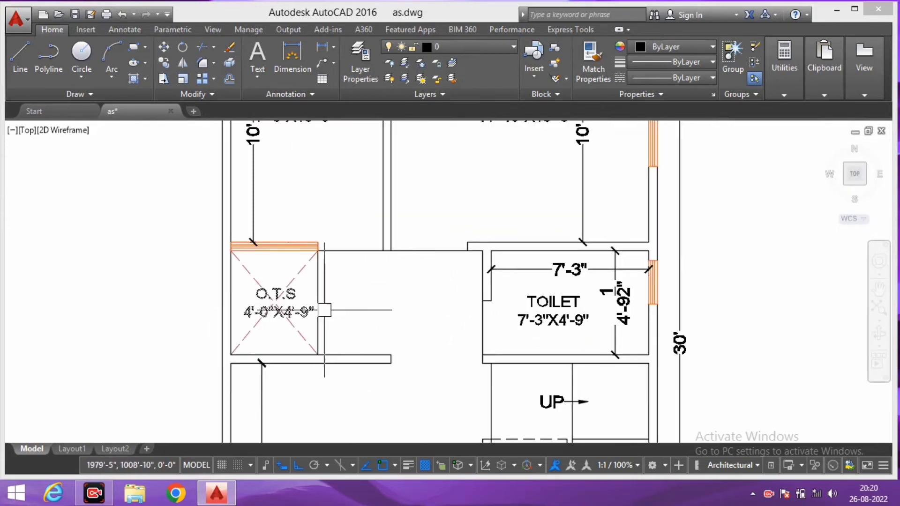
pyautogui.scroll(-2, 325, 269)
pyautogui.moveTo(332, 213); pyautogui.dragTo(335, 298, button='middle')
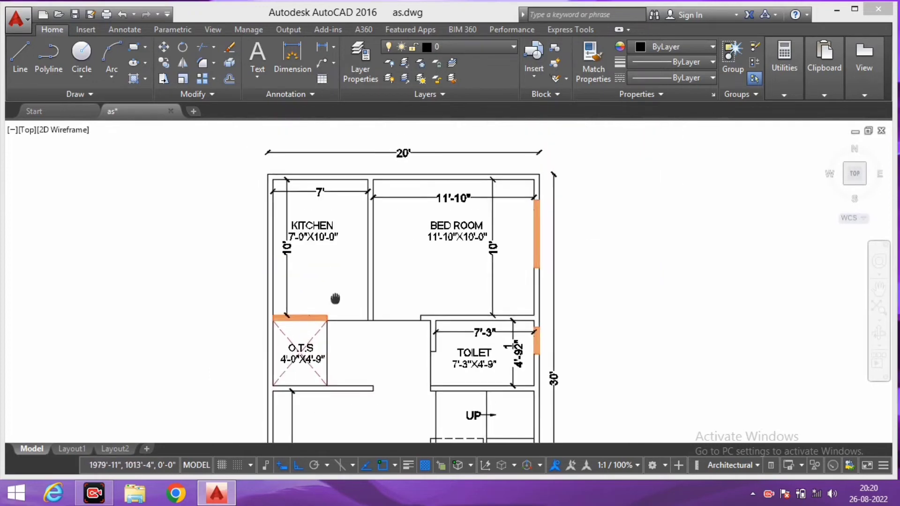
pyautogui.scroll(2, 326, 316)
pyautogui.moveTo(288, 354)
pyautogui.mouseDown(button='middle')
pyautogui.moveTo(269, 322)
pyautogui.moveTo(296, 323)
pyautogui.mouseUp(button='middle')
pyautogui.scroll(1, 270, 323)
pyautogui.scroll(-1, 244, 286)
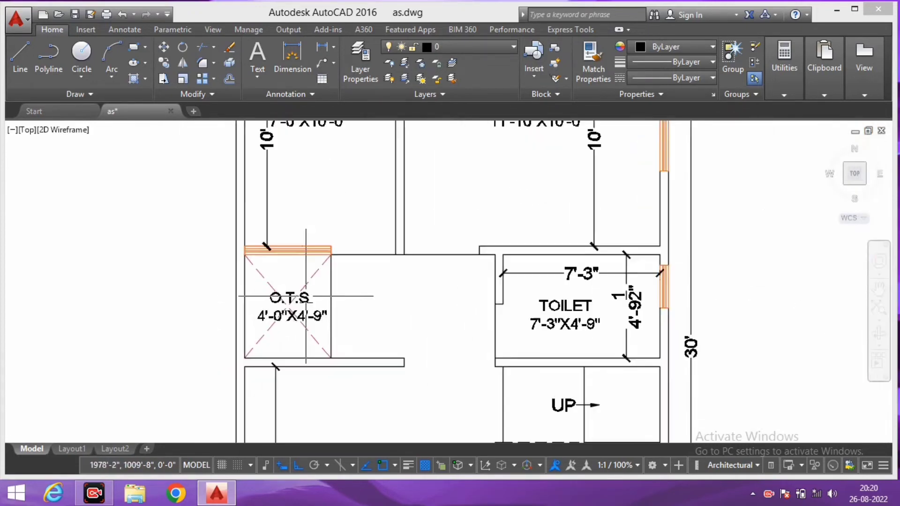
pyautogui.moveTo(403, 285); pyautogui.dragTo(414, 339, button='middle')
pyautogui.scroll(-2, 414, 338)
pyautogui.moveTo(345, 349)
pyautogui.mouseDown(button='middle')
pyautogui.moveTo(394, 288)
pyautogui.moveTo(391, 271)
pyautogui.mouseUp(button='middle')
pyautogui.scroll(2, 429, 327)
pyautogui.scroll(-4, 587, 307)
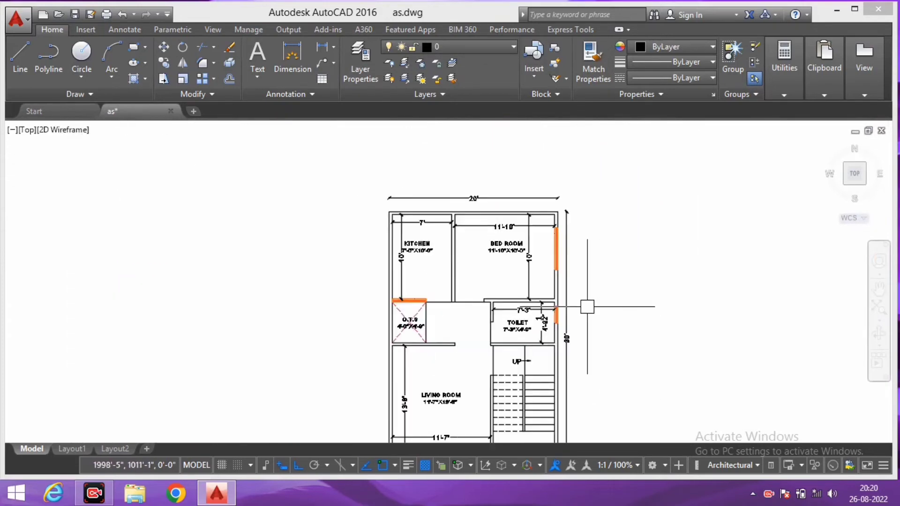
pyautogui.moveTo(588, 307); pyautogui.dragTo(465, 259, button='middle')
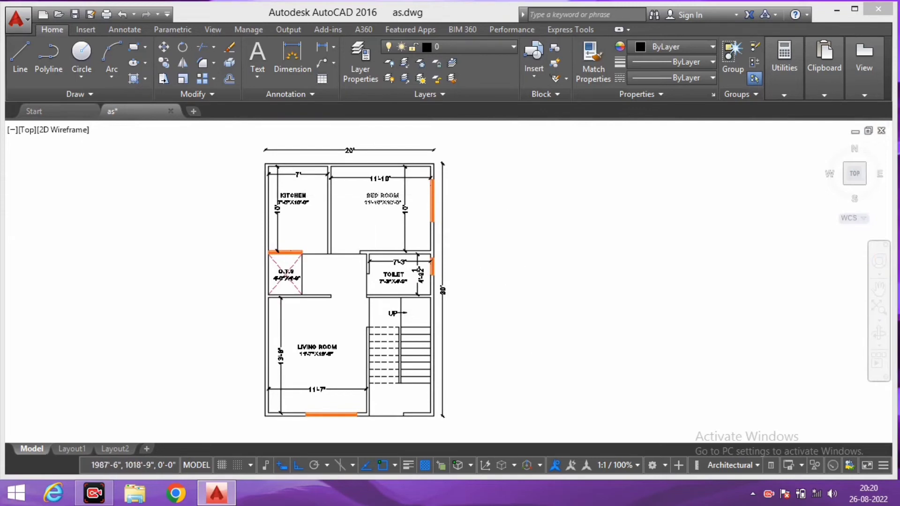
pyautogui.scroll(2, 415, 224)
pyautogui.scroll(2, 477, 211)
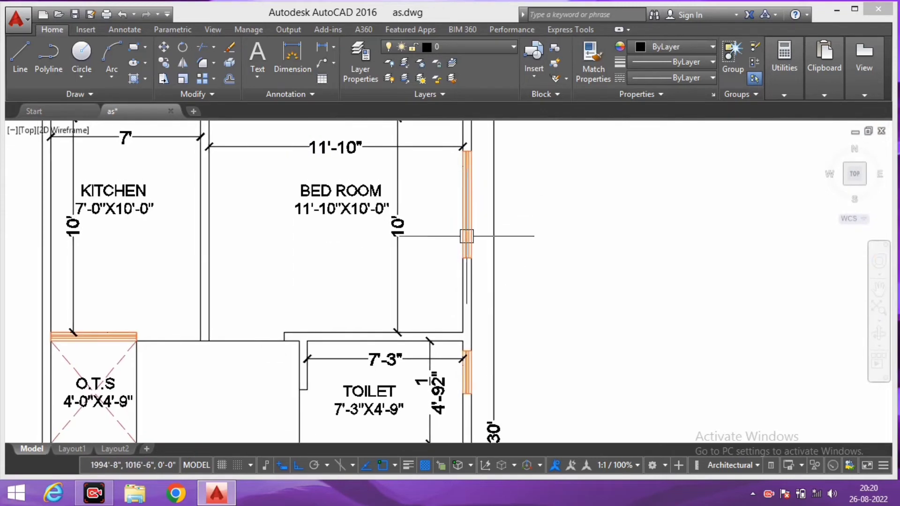
# Step: Copy the BED ROOM label to the right and change its text to W
pyautogui.click(360, 193)
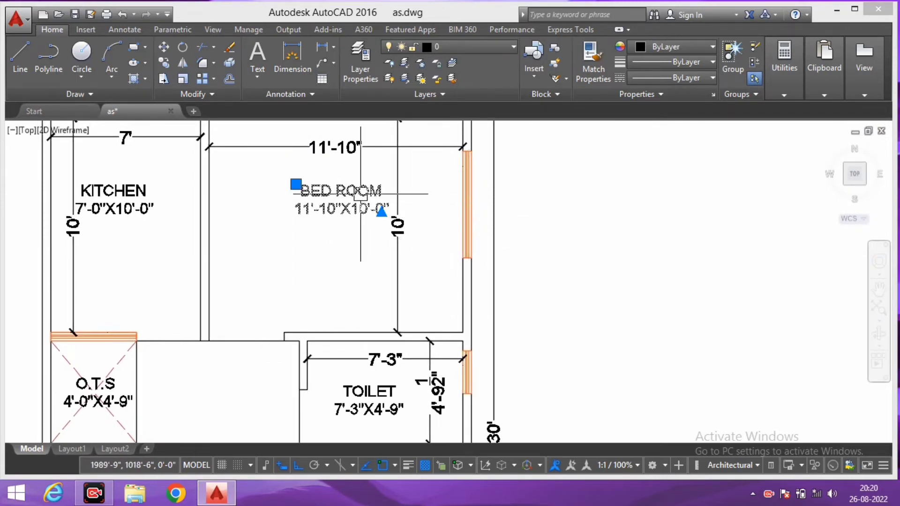
pyautogui.press('Return')
pyautogui.click(324, 235)
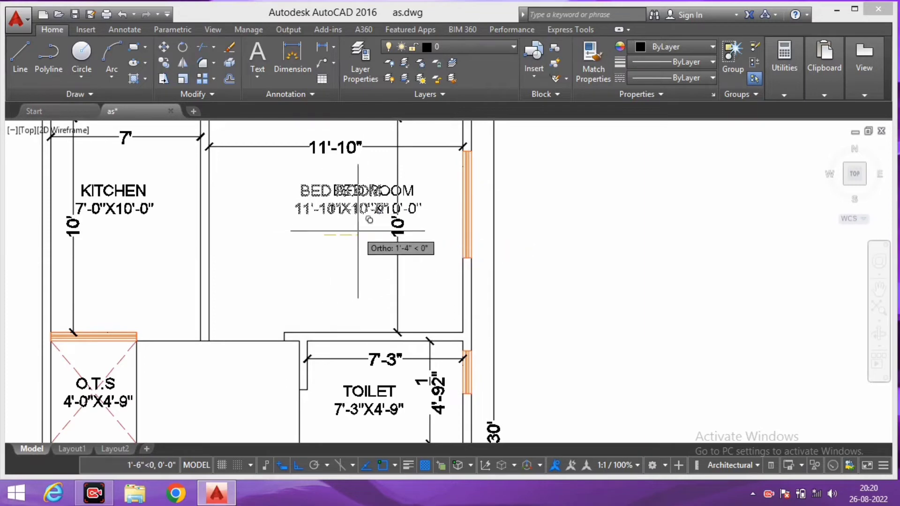
pyautogui.scroll(2, 457, 204)
pyautogui.click(432, 187)
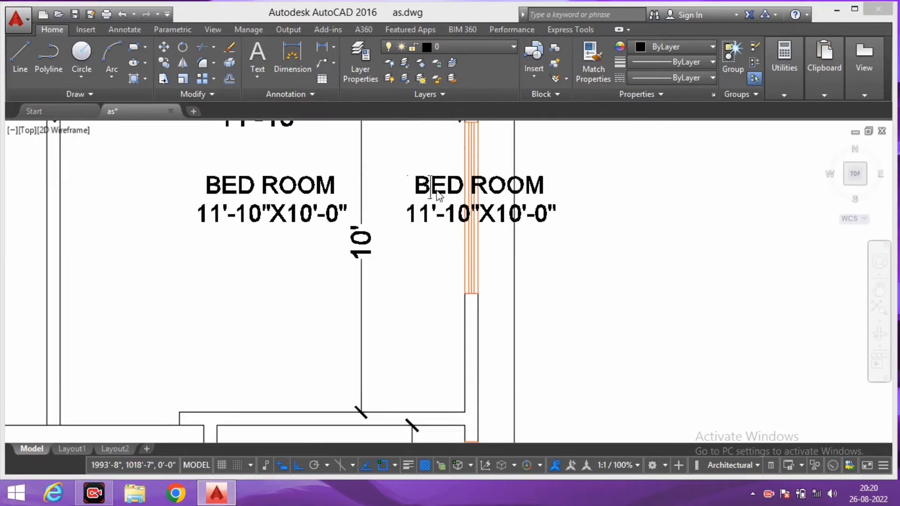
pyautogui.doubleClick(432, 187)
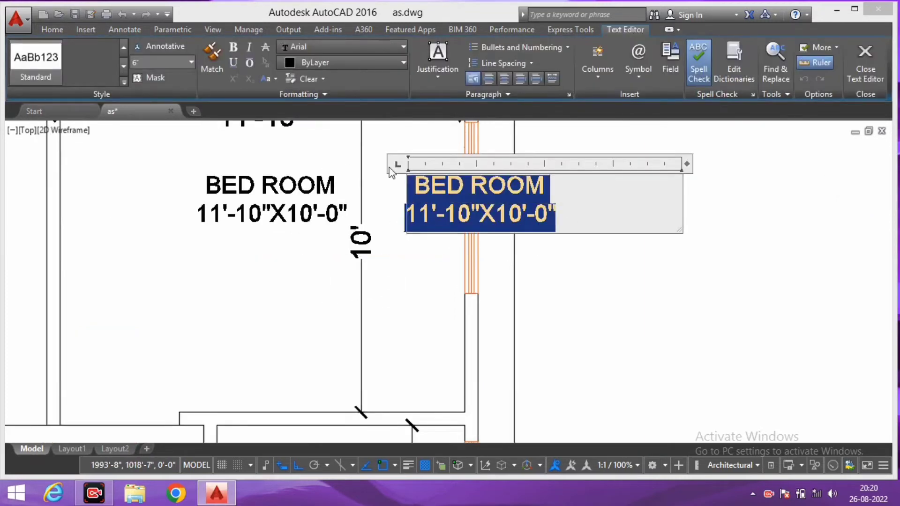
pyautogui.write('W')
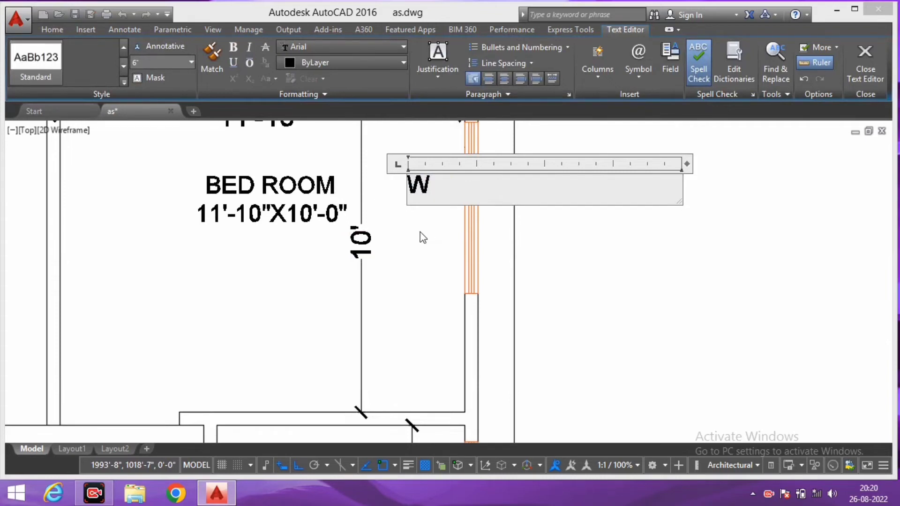
pyautogui.click(421, 237)
# Step: Move the W label down beside the window on the bedroom's right wall
pyautogui.moveTo(423, 238); pyautogui.dragTo(426, 281, button='middle')
pyautogui.press('m')
pyautogui.press('Return')
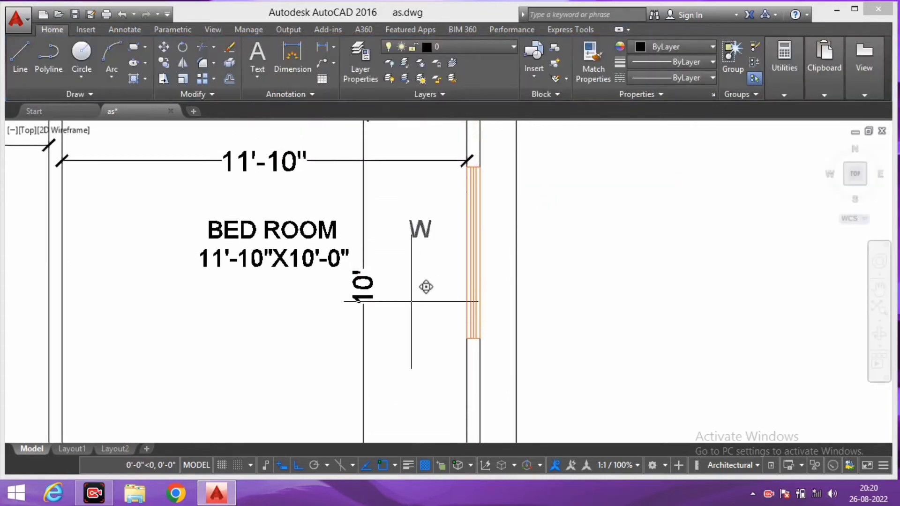
pyautogui.click(411, 301)
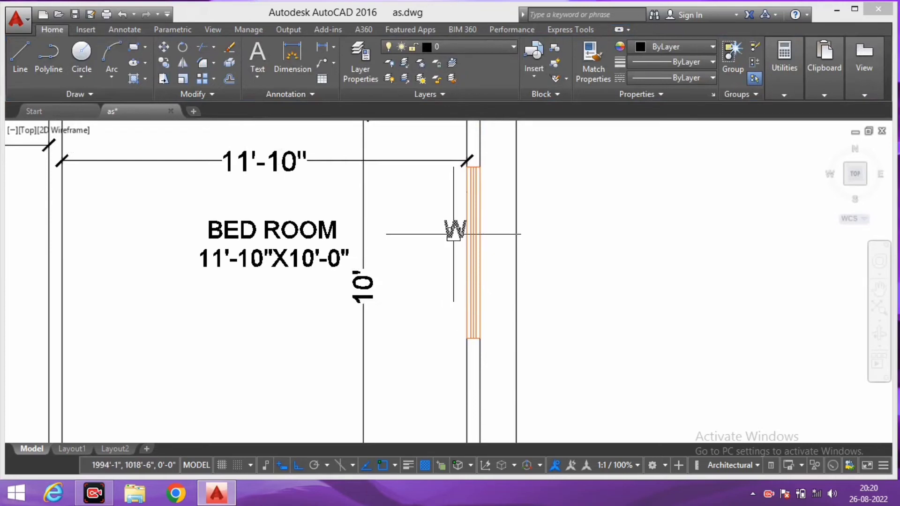
pyautogui.press('m')
pyautogui.press('Return')
pyautogui.click(561, 206)
pyautogui.click(589, 217)
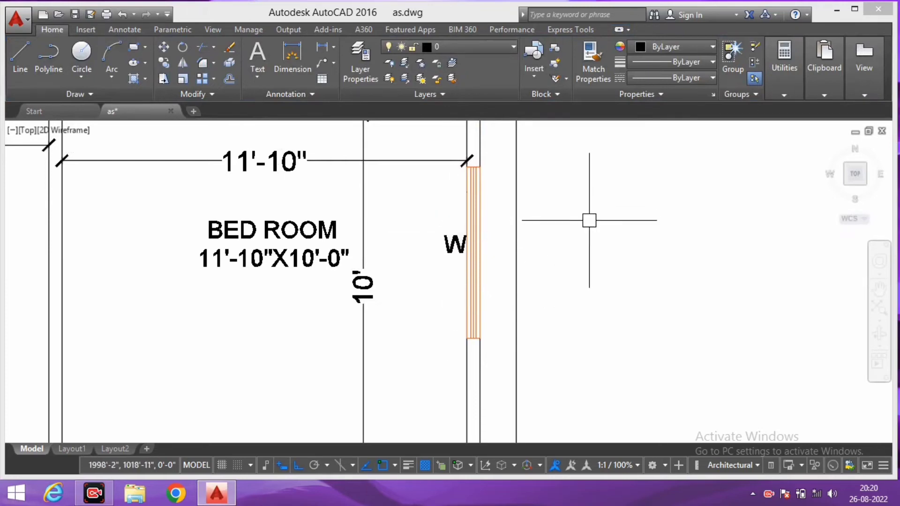
pyautogui.scroll(3, 452, 246)
# Step: Reselect the W label and pick a base point to reposition it
pyautogui.click(452, 246)
pyautogui.moveTo(462, 241); pyautogui.dragTo(434, 250, button='middle')
pyautogui.press('Escape')
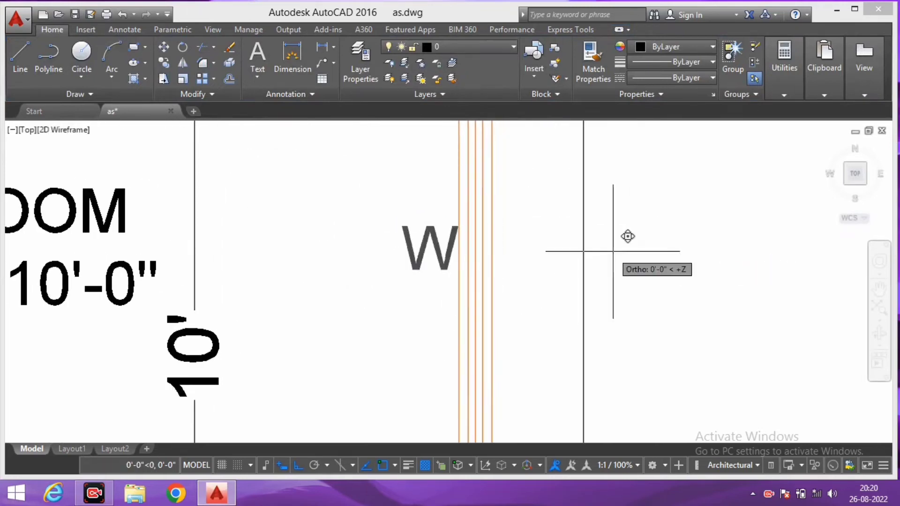
pyautogui.click(436, 250)
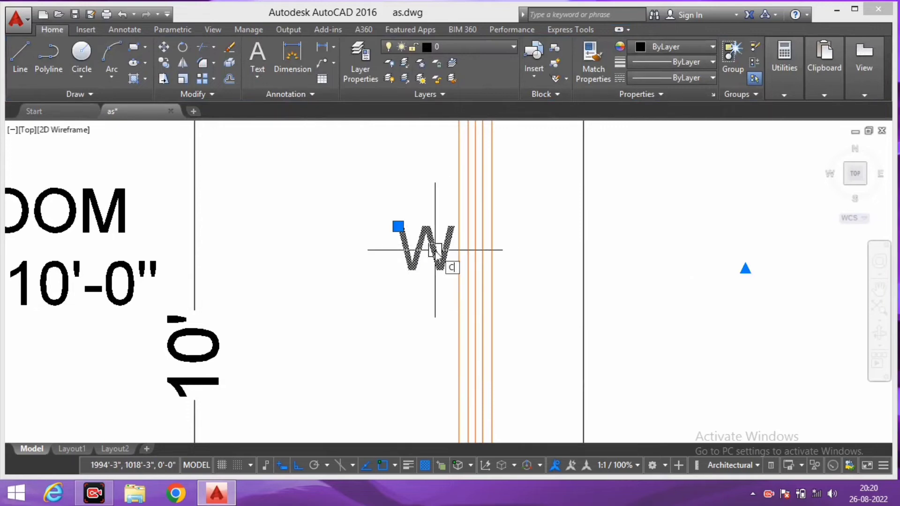
pyautogui.press('m')
pyautogui.press('Return')
pyautogui.click(436, 250)
pyautogui.scroll(-5, 422, 251)
# Step: Navigate the plan over to the top wall of the O.T.S room
pyautogui.moveTo(353, 387)
pyautogui.mouseDown(button='middle')
pyautogui.moveTo(356, 337)
pyautogui.moveTo(403, 183)
pyautogui.mouseUp(button='middle')
pyautogui.scroll(3, 311, 375)
pyautogui.scroll(3, 328, 390)
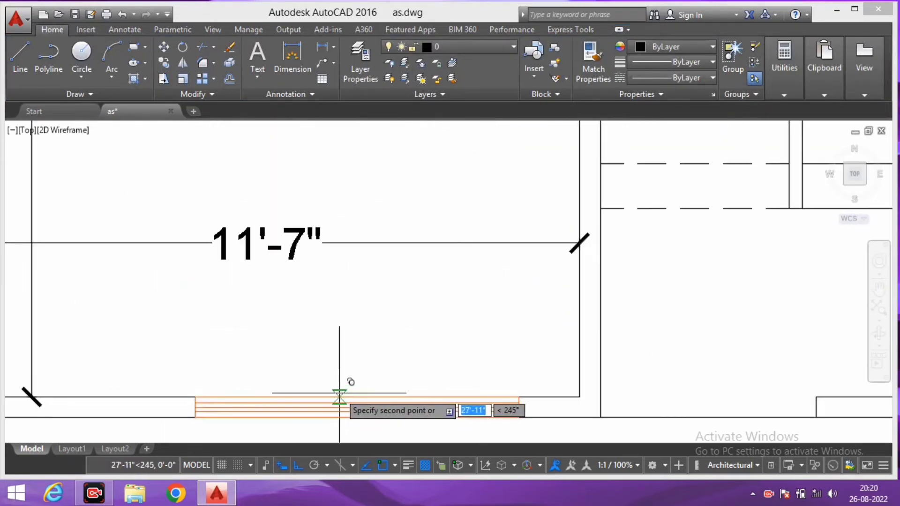
pyautogui.scroll(-6, 347, 389)
pyautogui.moveTo(469, 226); pyautogui.dragTo(353, 377, button='middle')
pyautogui.scroll(7, 404, 338)
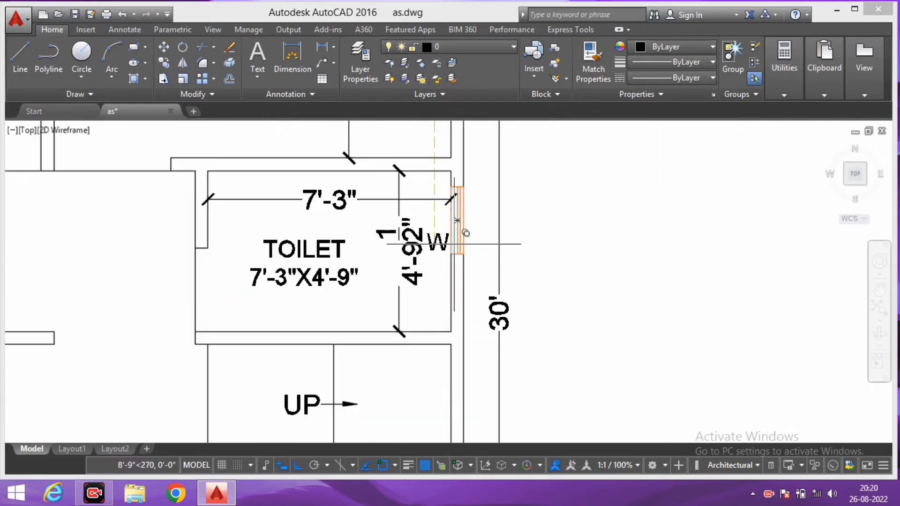
pyautogui.moveTo(250, 285); pyautogui.dragTo(374, 302, button='middle')
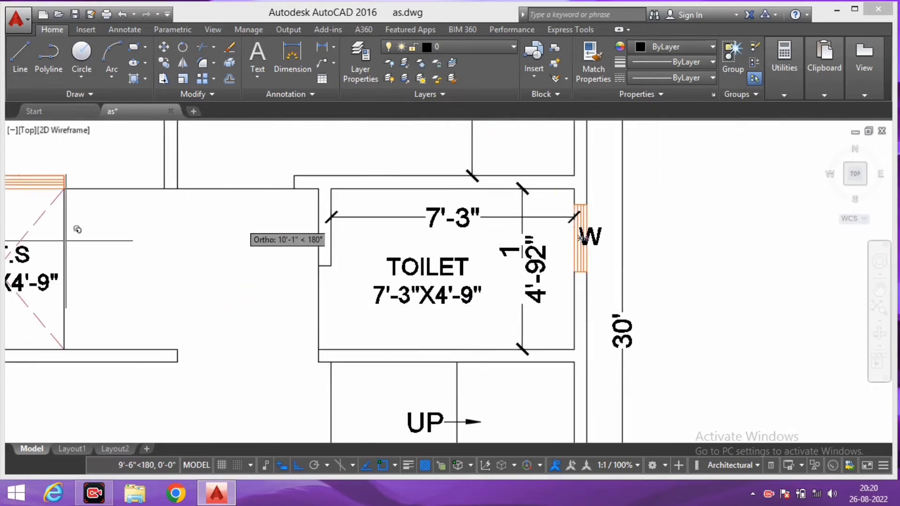
pyautogui.moveTo(231, 232); pyautogui.dragTo(530, 220, button='middle')
pyautogui.scroll(2, 356, 203)
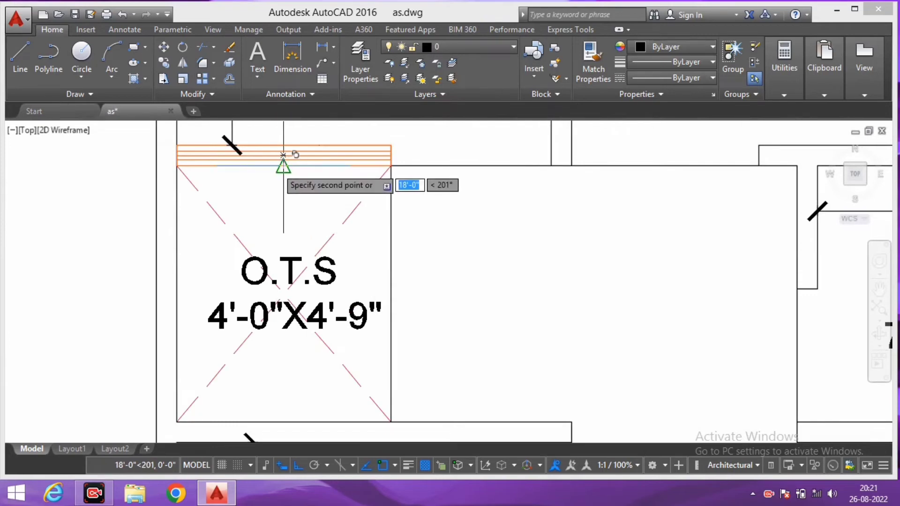
pyautogui.moveTo(309, 201); pyautogui.dragTo(355, 233, button='middle')
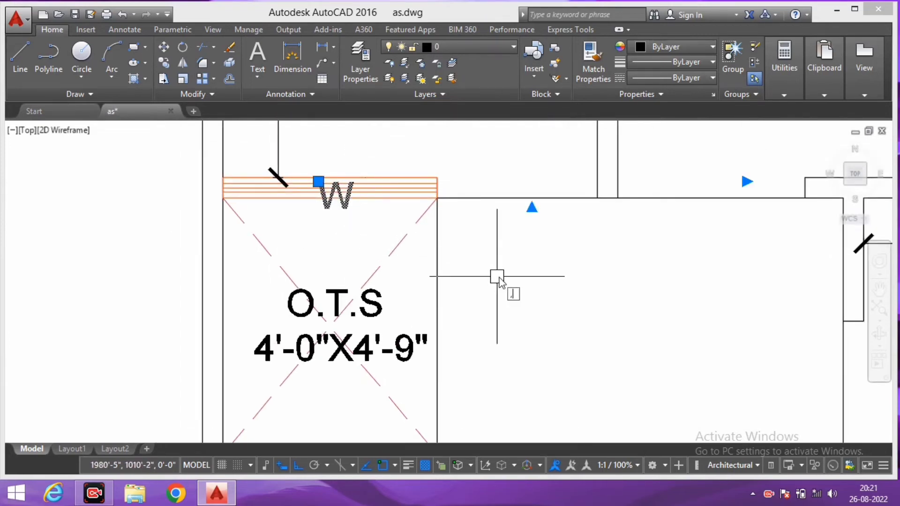
# Step: Place the W label just below the window above the O.T.S shaft
pyautogui.press('space')
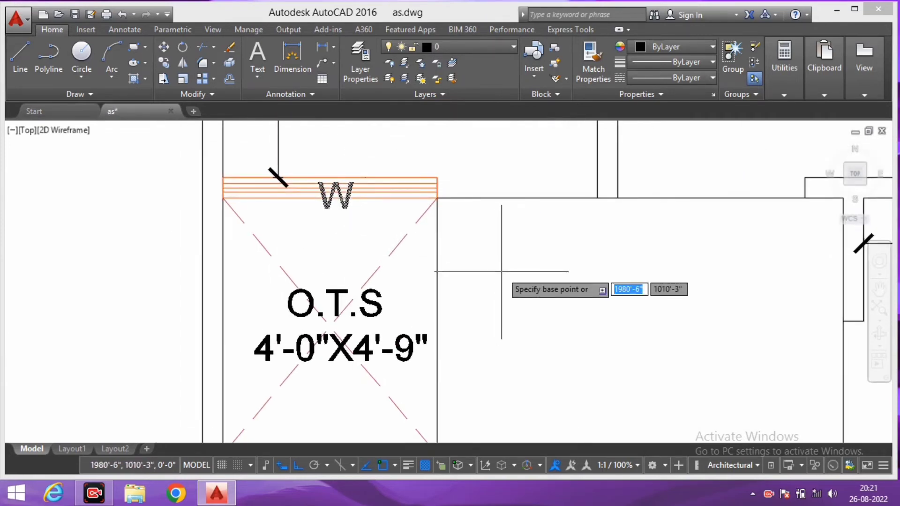
pyautogui.click(498, 277)
pyautogui.click(498, 281)
pyautogui.scroll(2, 298, 221)
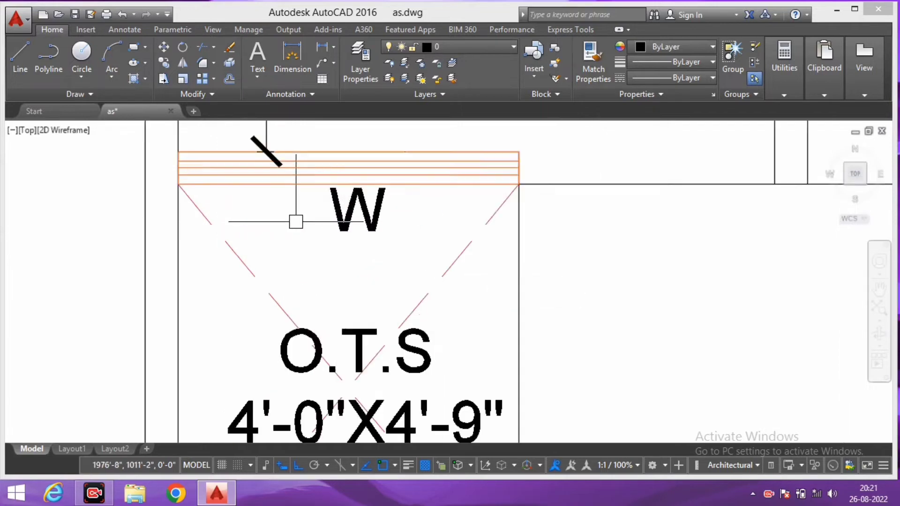
pyautogui.scroll(-2, 383, 205)
pyautogui.click(383, 204)
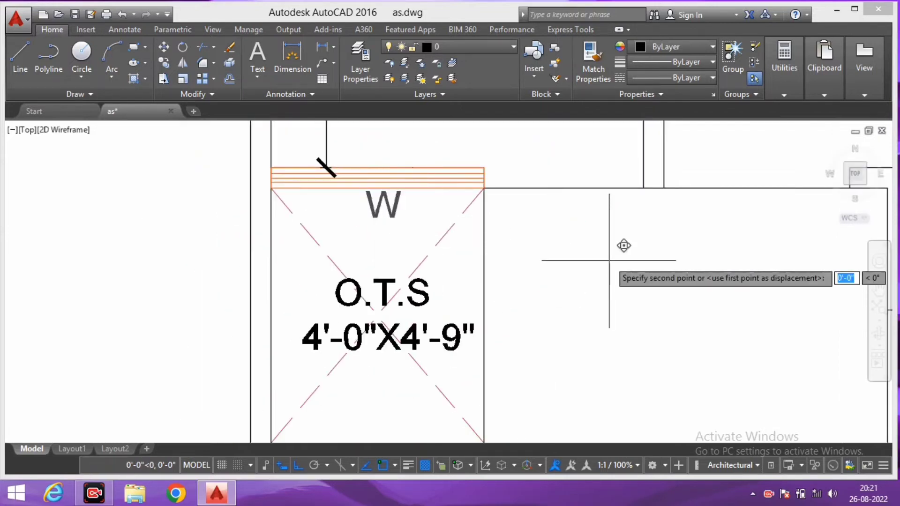
pyautogui.press('Escape')
pyautogui.scroll(-2, 598, 257)
pyautogui.scroll(-1, 451, 241)
pyautogui.scroll(5, 450, 241)
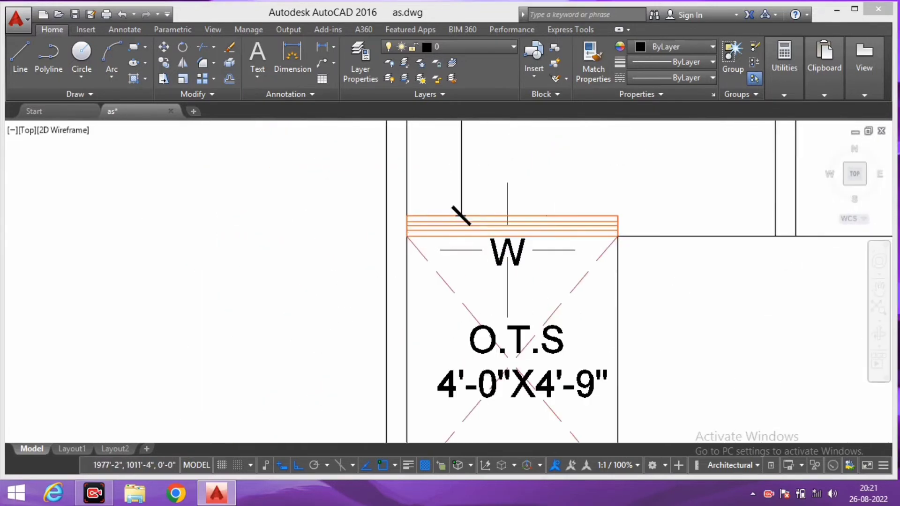
pyautogui.scroll(-2, 431, 274)
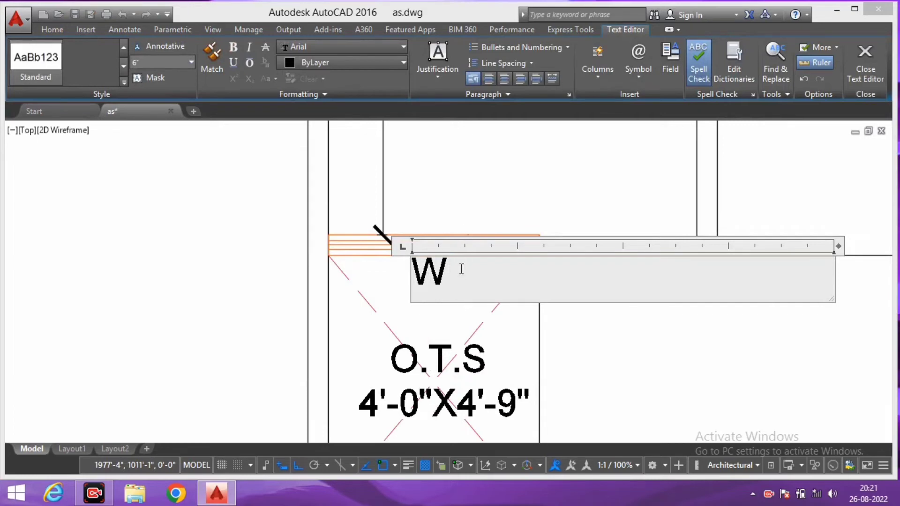
# Step: Finish the O.T.S window label as W1
pyautogui.click(491, 191)
pyautogui.scroll(-3, 482, 179)
pyautogui.scroll(1, 347, 413)
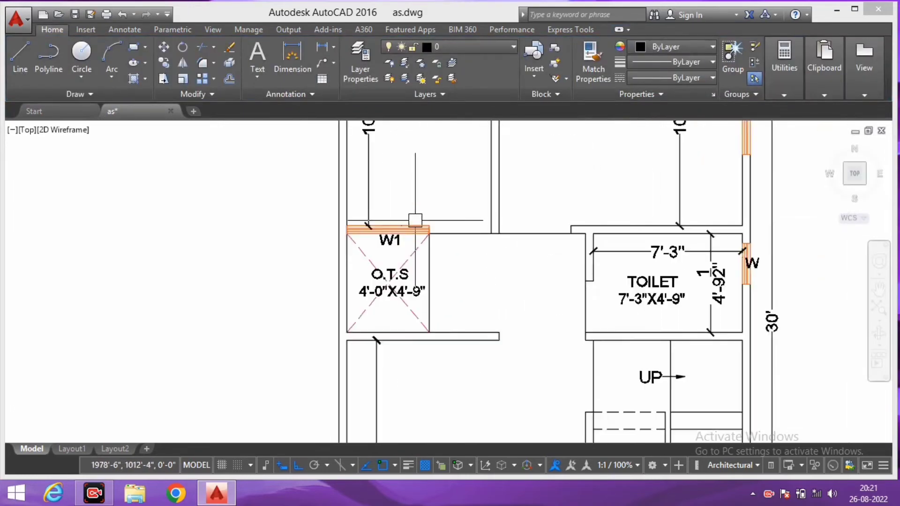
pyautogui.moveTo(539, 305); pyautogui.dragTo(309, 286, button='middle')
pyautogui.scroll(2, 552, 300)
pyautogui.scroll(2, 553, 297)
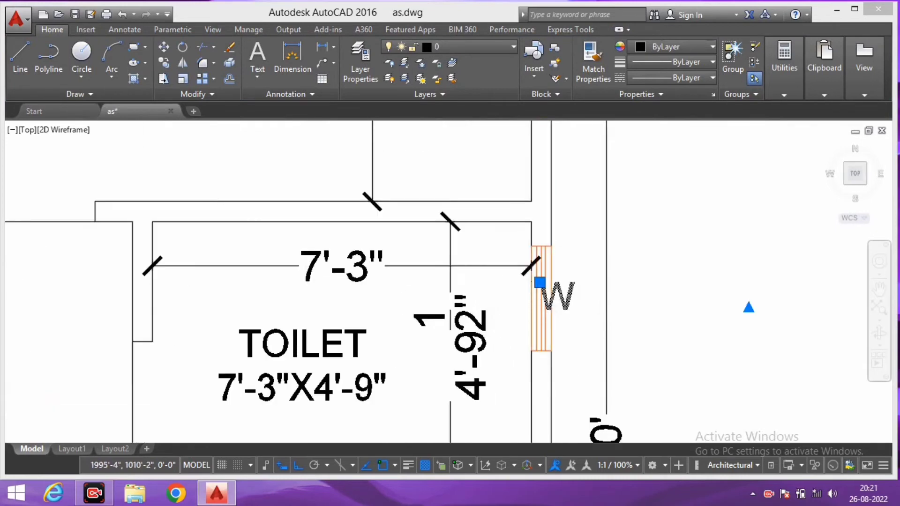
# Step: Retype the toilet window's W label as V and start repositioning it
pyautogui.doubleClick(557, 297)
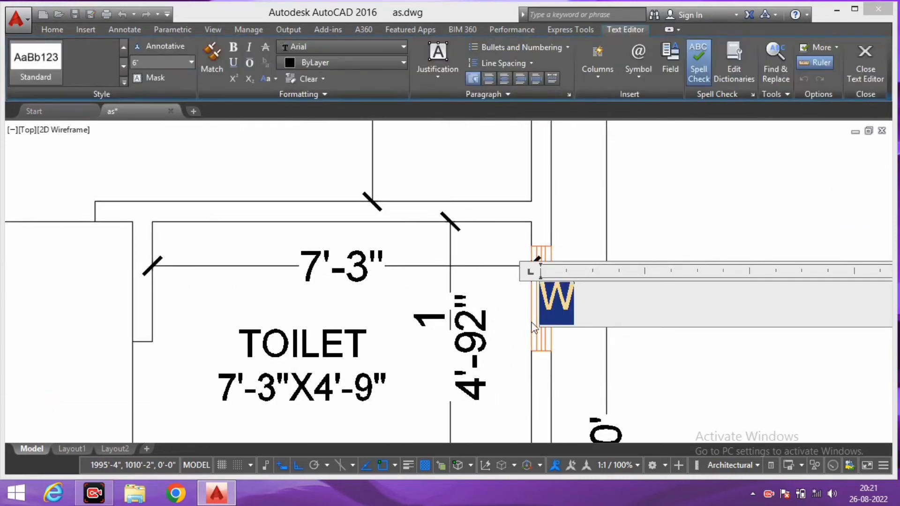
pyautogui.write('V')
pyautogui.click(561, 227)
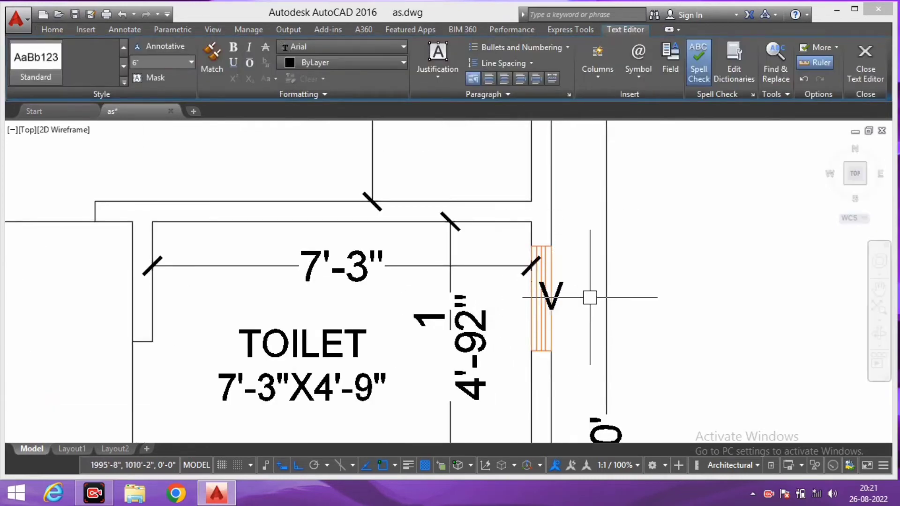
pyautogui.moveTo(589, 296); pyautogui.dragTo(529, 311, button='middle')
pyautogui.click(522, 282)
pyautogui.press('m')
pyautogui.press('Return')
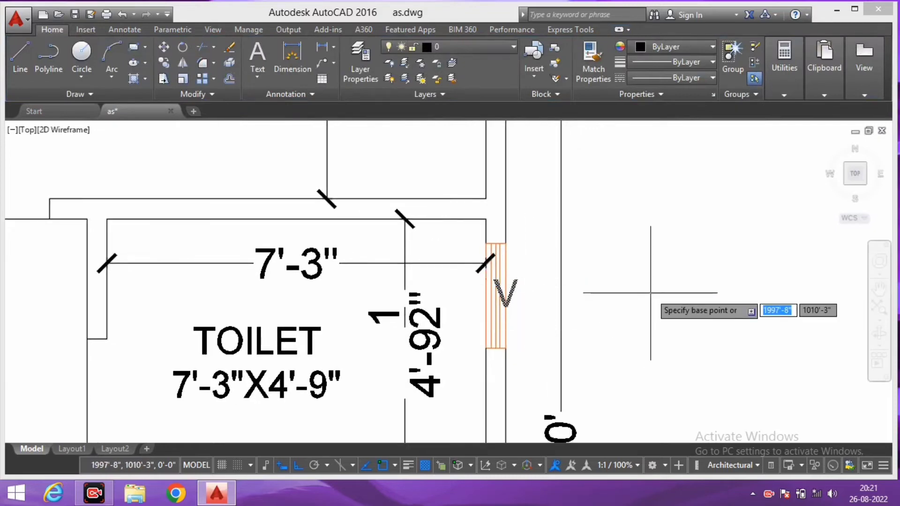
pyautogui.click(661, 297)
pyautogui.scroll(-5, 648, 295)
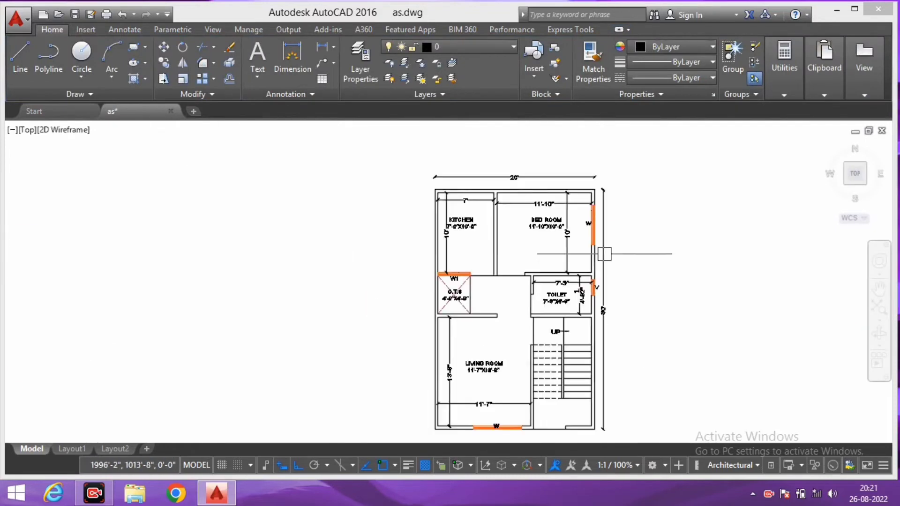
pyautogui.scroll(4, 598, 257)
pyautogui.scroll(2, 572, 217)
# Step: Move the bedroom window's W label 1'-0" right, outside the wall
pyautogui.moveTo(538, 190); pyautogui.dragTo(496, 222, button='middle')
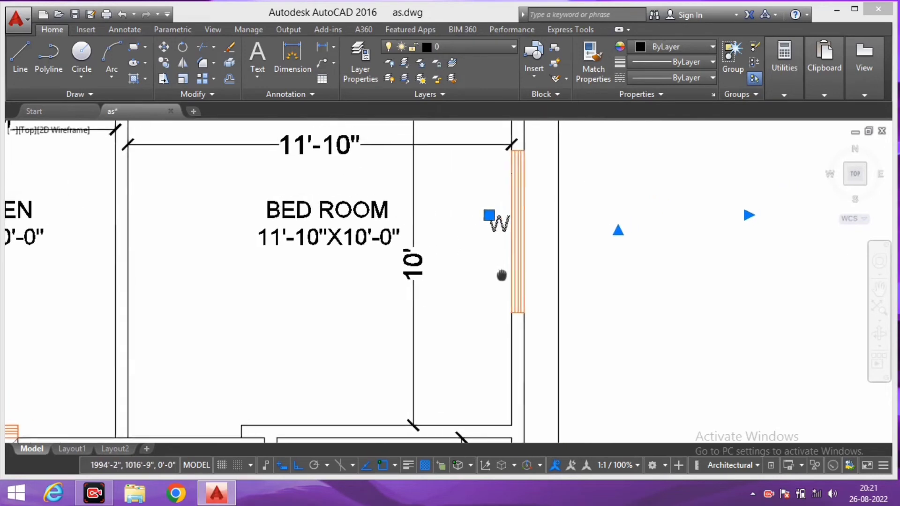
pyautogui.press('m')
pyautogui.press('Return')
pyautogui.click(605, 281)
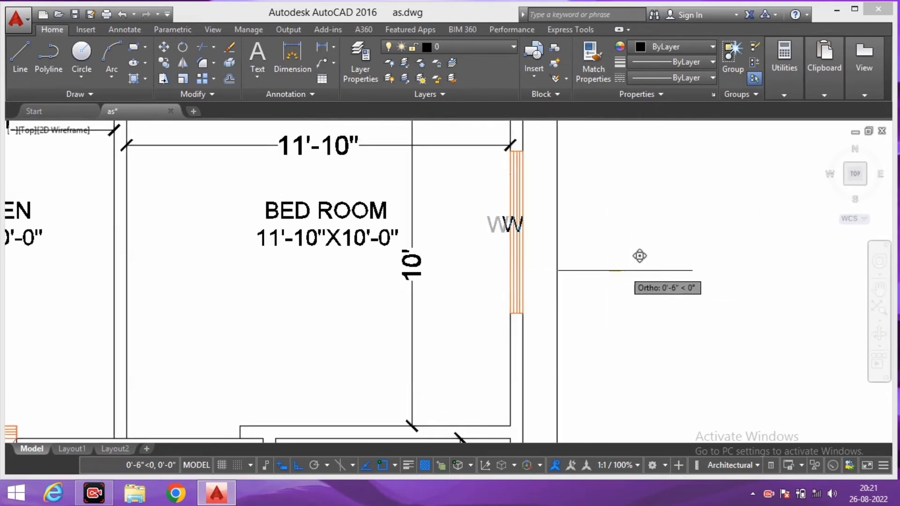
pyautogui.click(653, 263)
# Step: Zoom and pan to review the whole floor plan
pyautogui.scroll(-8, 647, 262)
pyautogui.scroll(2, 709, 386)
pyautogui.scroll(2, 604, 325)
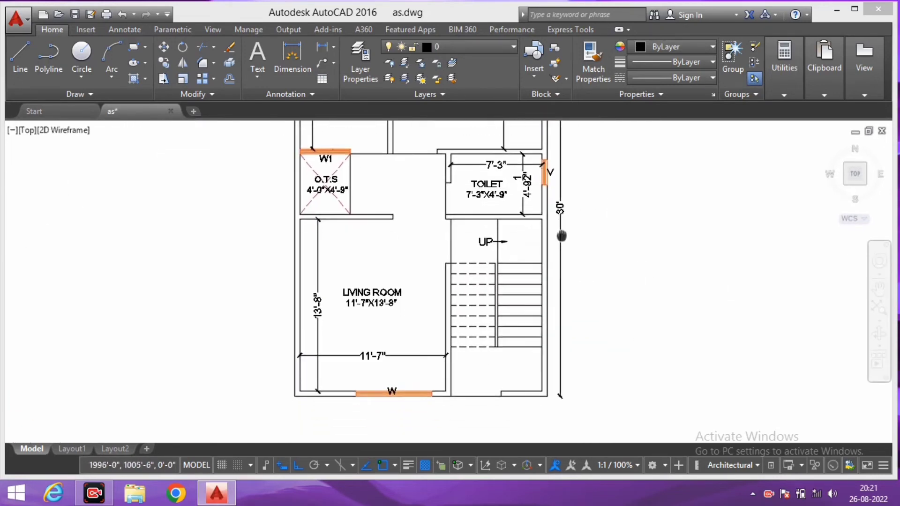
pyautogui.scroll(-2, 483, 281)
pyautogui.scroll(-2, 422, 328)
pyautogui.scroll(-2, 403, 344)
pyautogui.scroll(2, 403, 344)
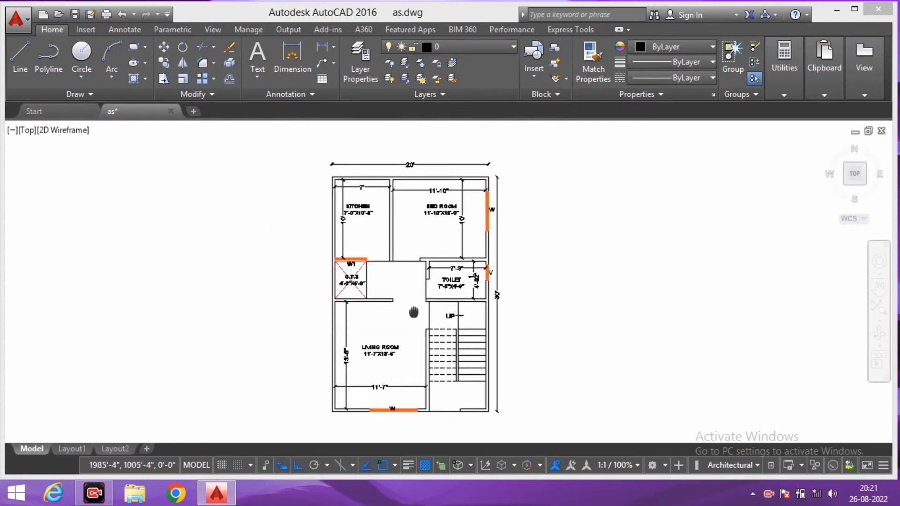
pyautogui.moveTo(409, 313); pyautogui.dragTo(434, 324, button='middle')
pyautogui.scroll(2, 432, 304)
pyautogui.scroll(-2, 456, 319)
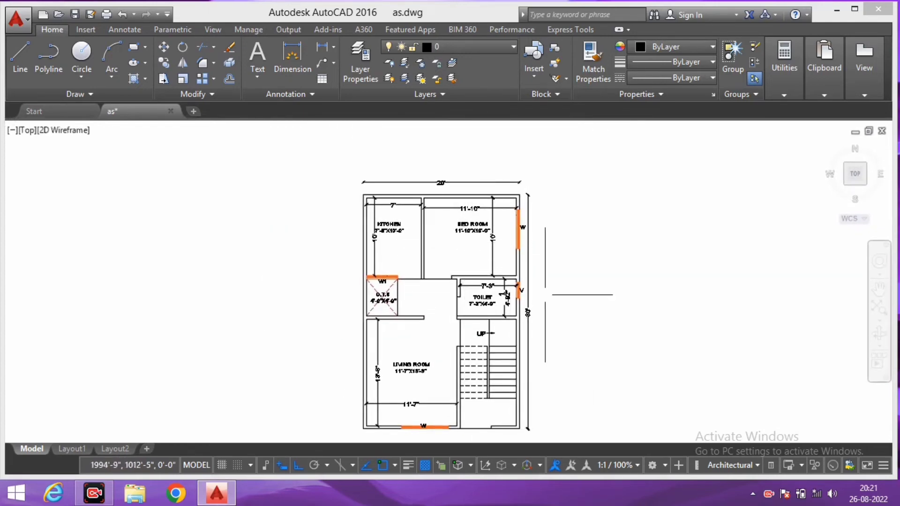
pyautogui.moveTo(552, 297); pyautogui.dragTo(530, 275, button='middle')
pyautogui.scroll(-2, 503, 261)
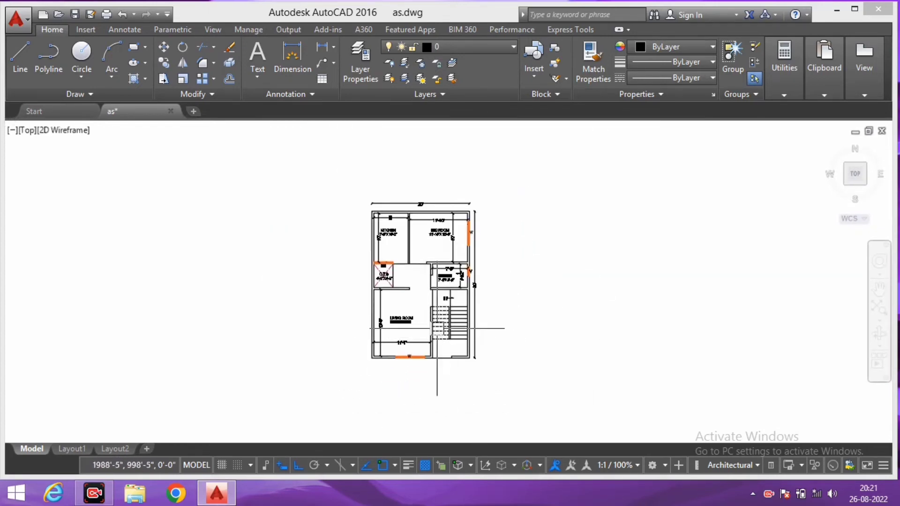
# Step: Move the living room window's W label slightly higher
pyautogui.scroll(2, 437, 328)
pyautogui.scroll(1, 444, 347)
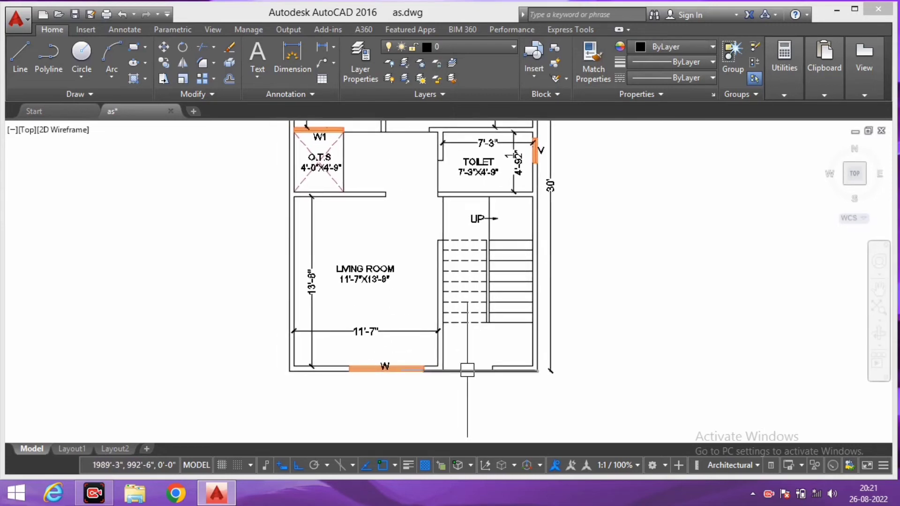
pyautogui.scroll(2, 460, 372)
pyautogui.scroll(2, 422, 368)
pyautogui.click(321, 361)
pyautogui.moveTo(322, 362); pyautogui.dragTo(346, 361, button='middle')
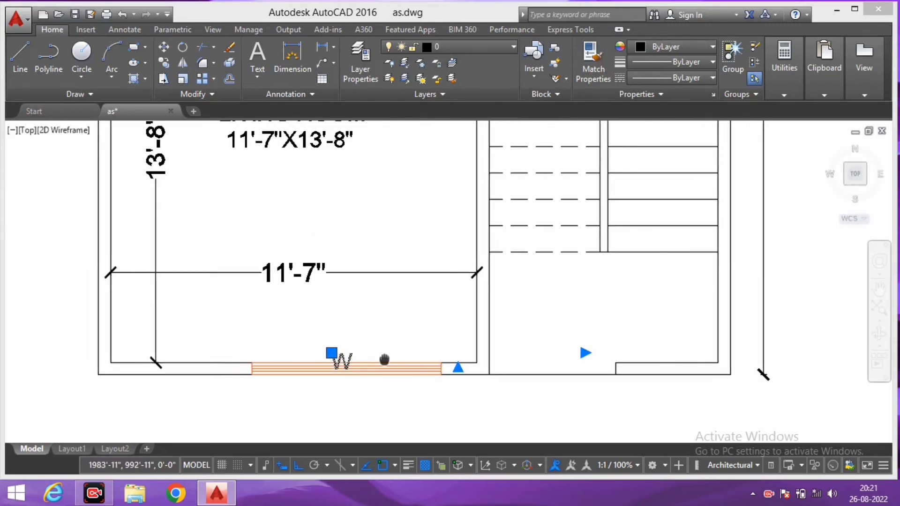
pyautogui.write('m')
pyautogui.press('space')
pyautogui.click(382, 335)
pyautogui.click(383, 329)
pyautogui.scroll(2, 383, 329)
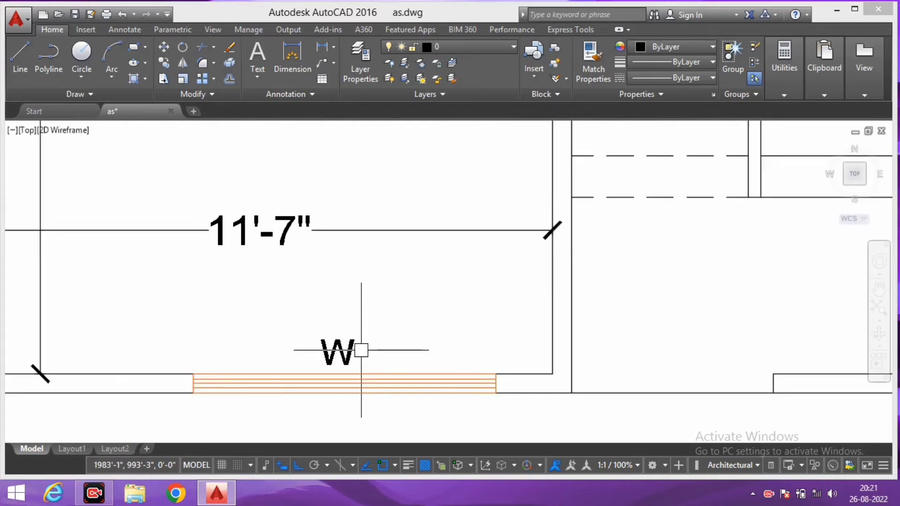
# Step: Copy the W label to the doorway on the right and change it to D
pyautogui.write('o')
pyautogui.press('space')
pyautogui.click(349, 362)
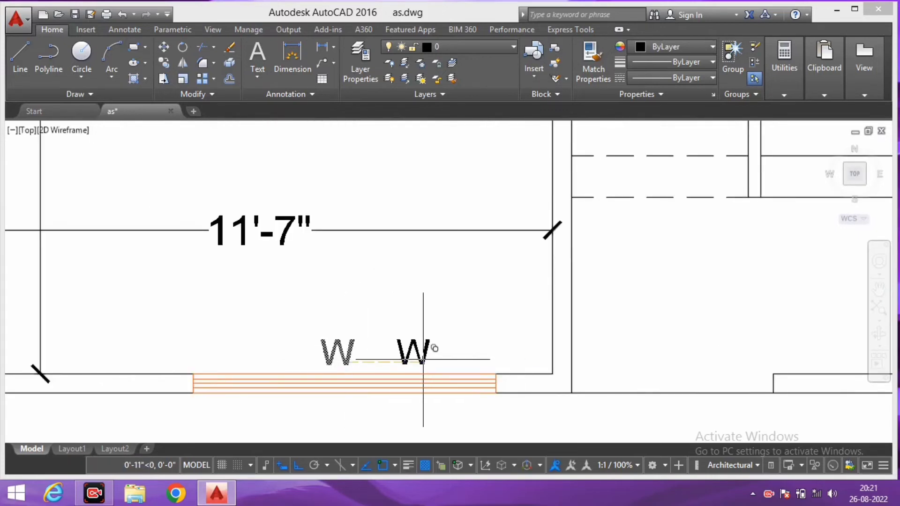
pyautogui.click(680, 393)
pyautogui.press('Escape')
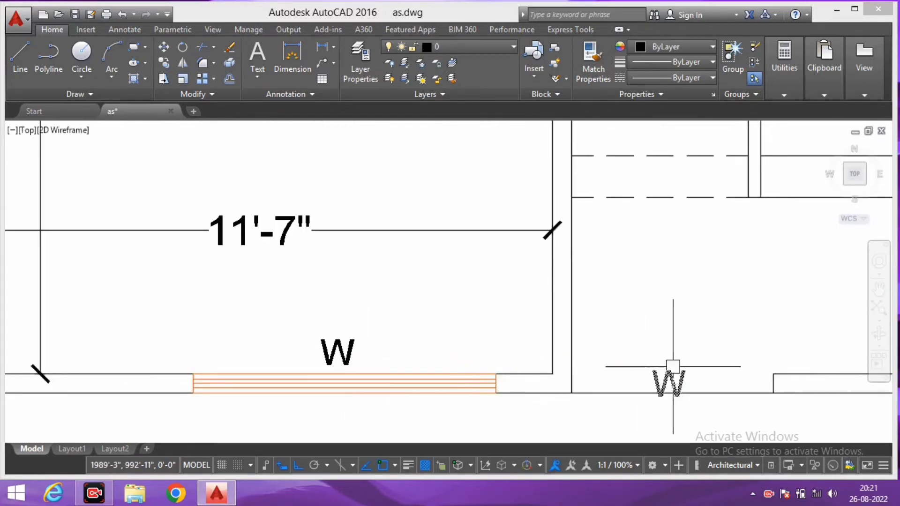
pyautogui.doubleClick(669, 382)
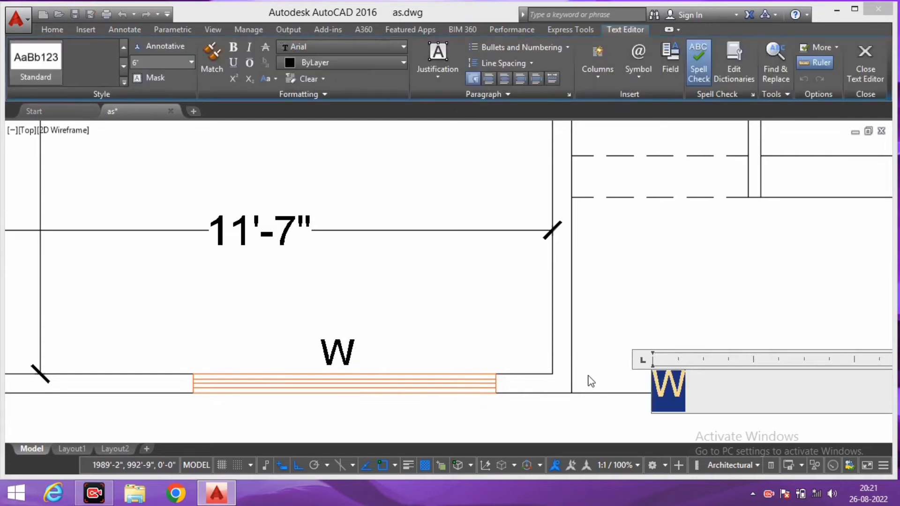
pyautogui.write('D')
pyautogui.click(669, 345)
# Step: Shift the D label slightly right along the wall
pyautogui.moveTo(669, 345); pyautogui.dragTo(578, 341, button='middle')
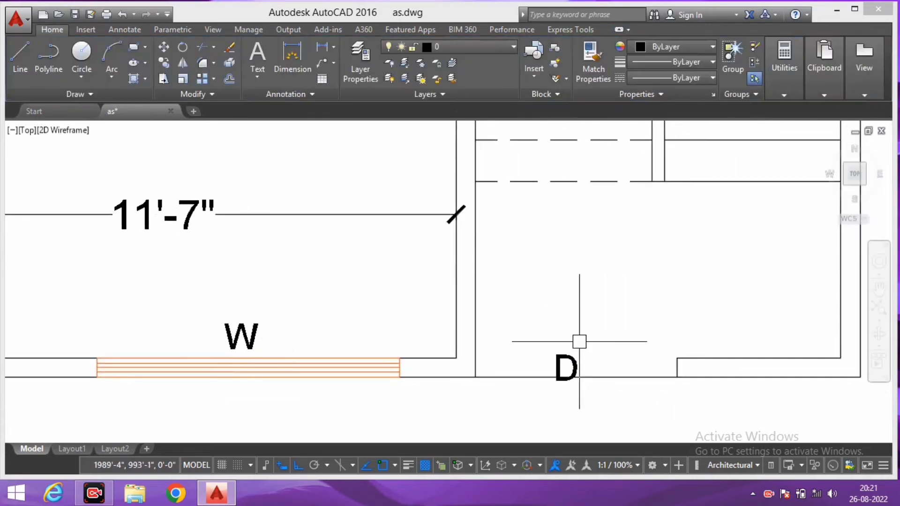
pyautogui.write('M')
pyautogui.press('Return')
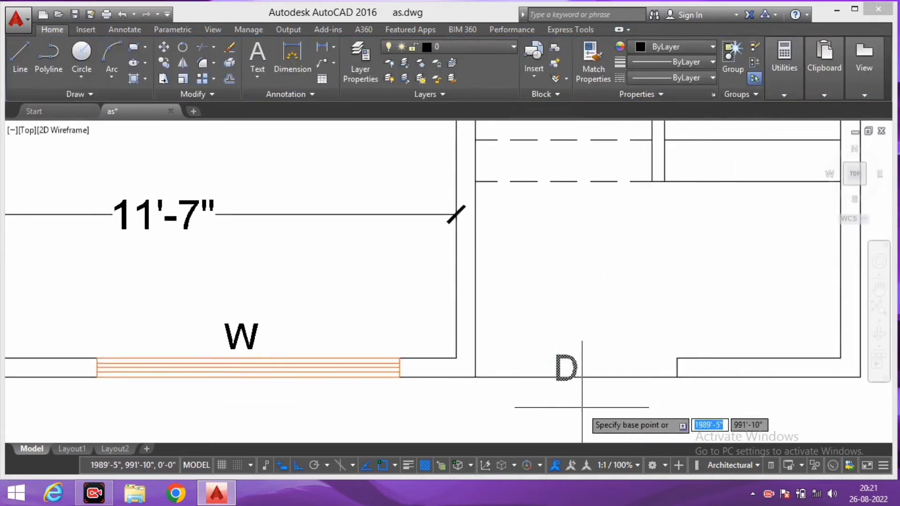
pyautogui.press('Escape')
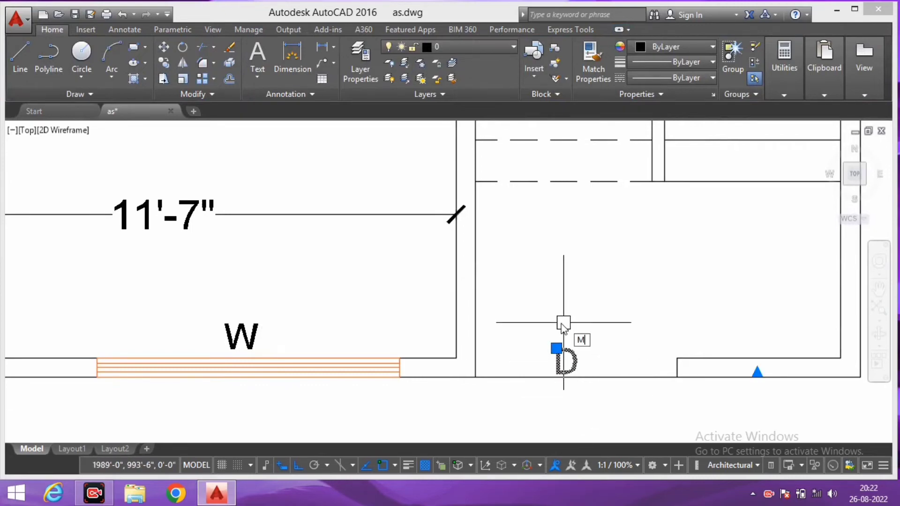
pyautogui.click(569, 306)
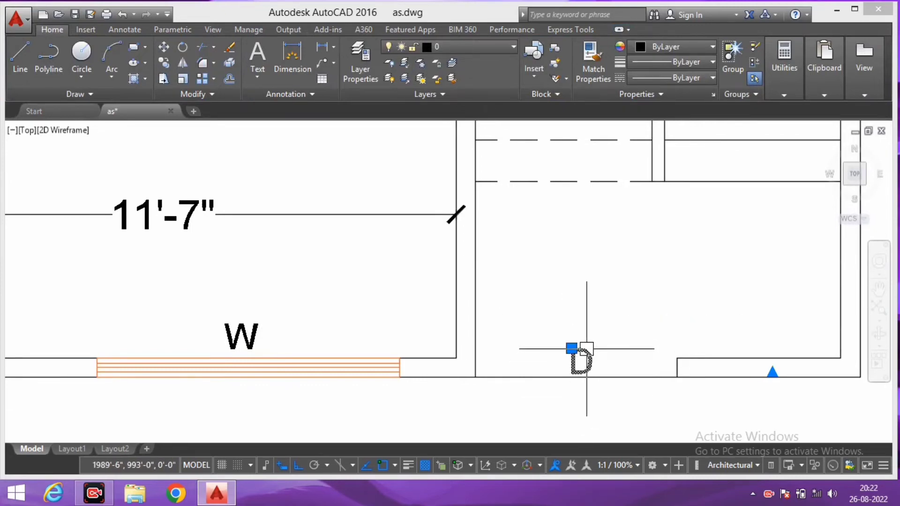
pyautogui.write('CO')
pyautogui.press('Return')
pyautogui.click(574, 307)
pyautogui.scroll(-5, 574, 307)
# Step: Relabel the D tag beside the stairs as D1
pyautogui.scroll(3, 572, 291)
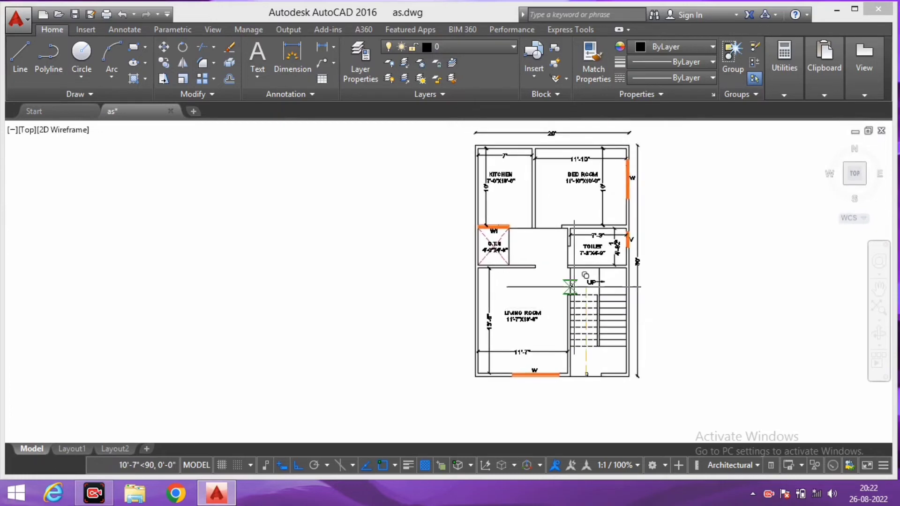
pyautogui.scroll(3, 571, 279)
pyautogui.scroll(2, 562, 281)
pyautogui.scroll(2, 549, 276)
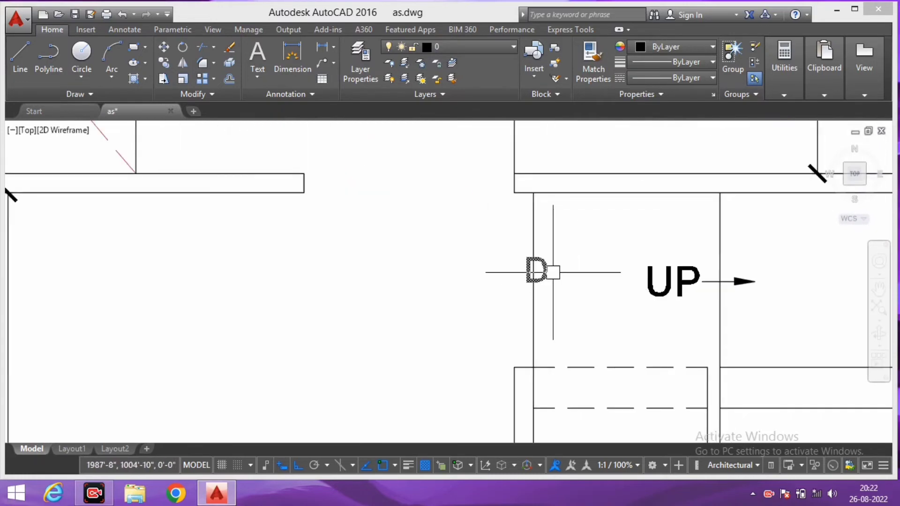
pyautogui.press('m')
pyautogui.press('Return')
pyautogui.click(605, 296)
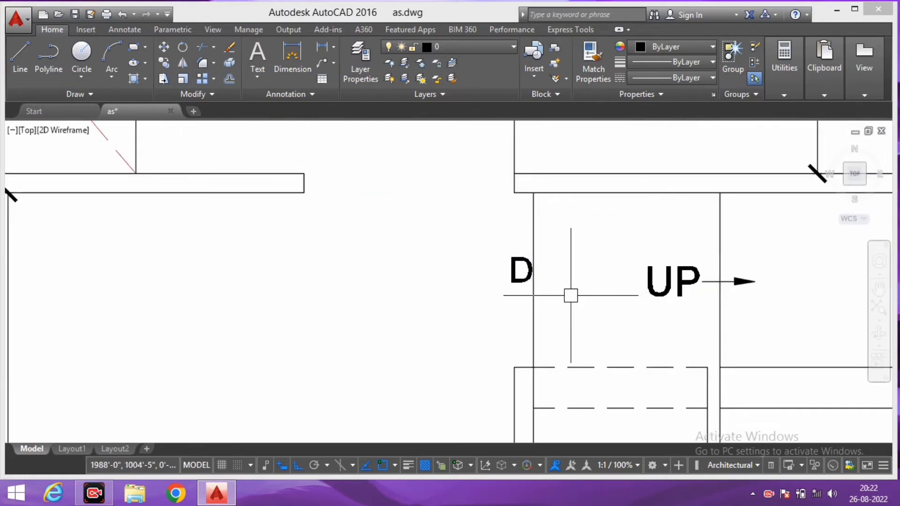
pyautogui.doubleClick(527, 269)
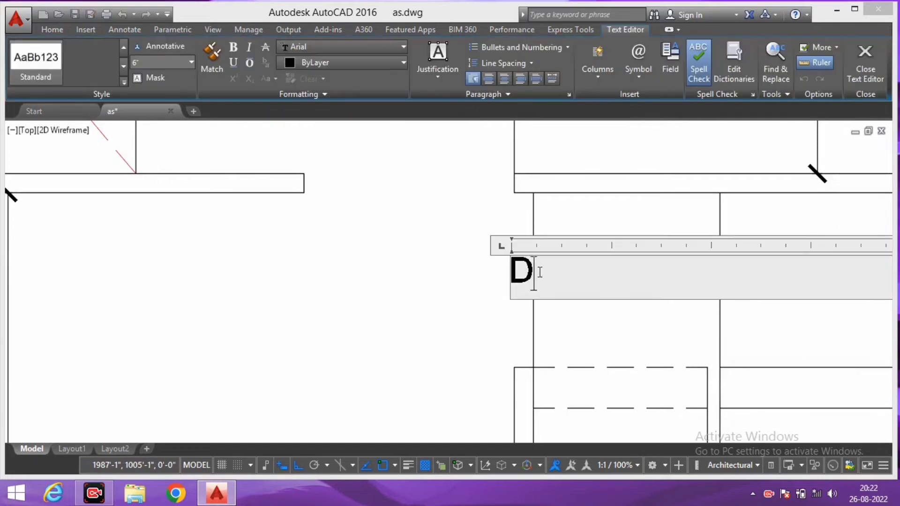
pyautogui.write('1')
pyautogui.click(488, 316)
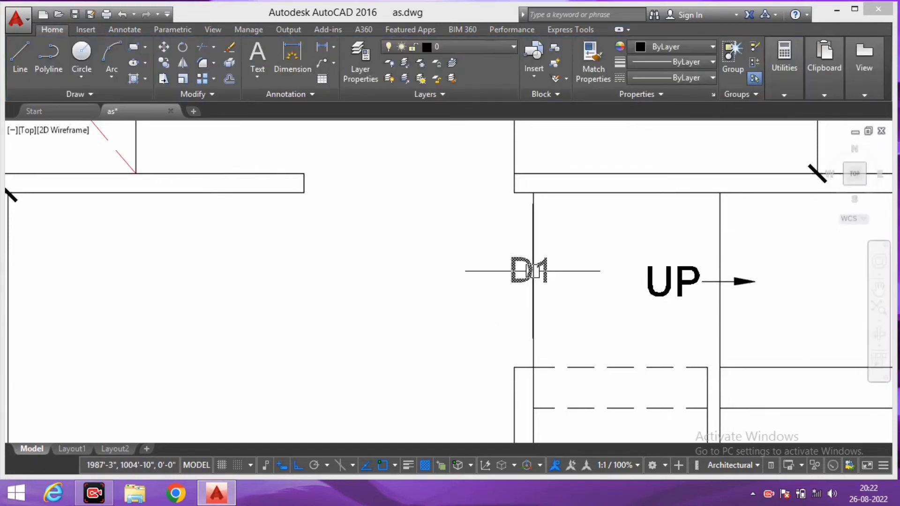
# Step: Reposition D1 further left and slightly lower beside the UP arrow
pyautogui.press('m')
pyautogui.press('Return')
pyautogui.click(588, 291)
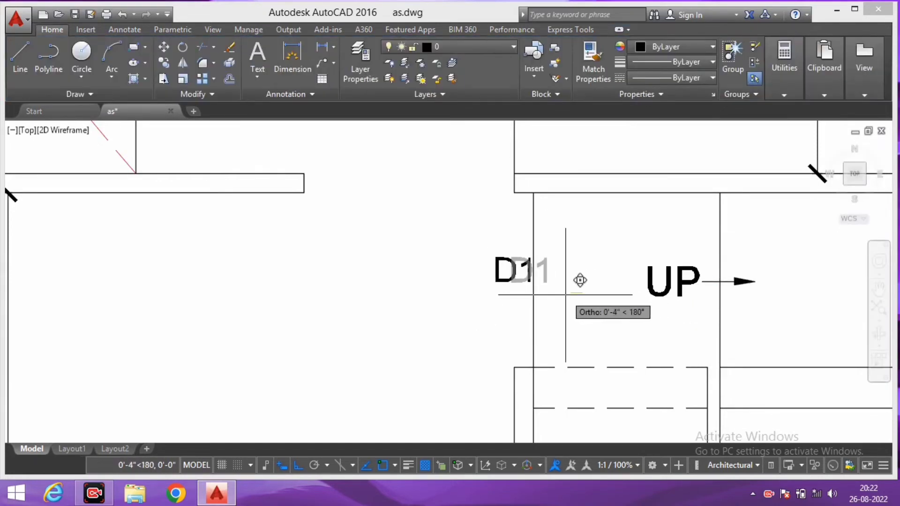
pyautogui.click(523, 268)
pyautogui.press('Return')
pyautogui.click(597, 266)
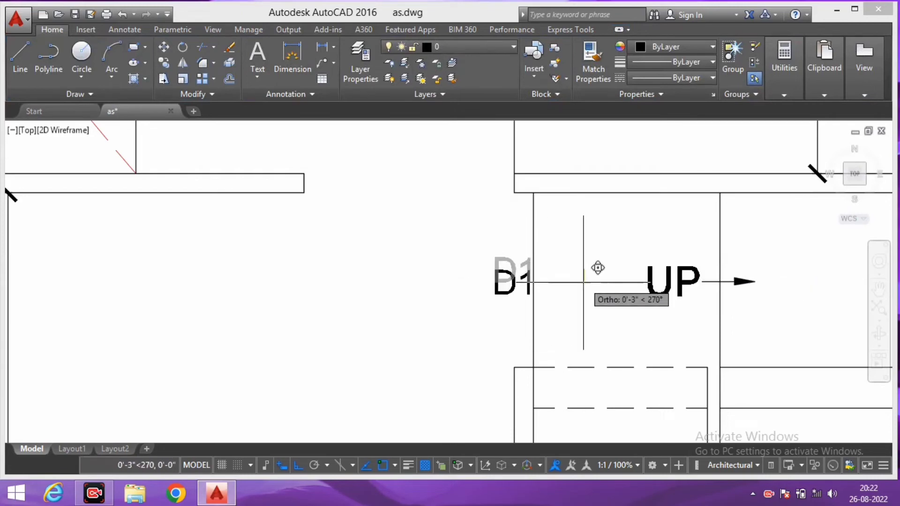
pyautogui.click(576, 274)
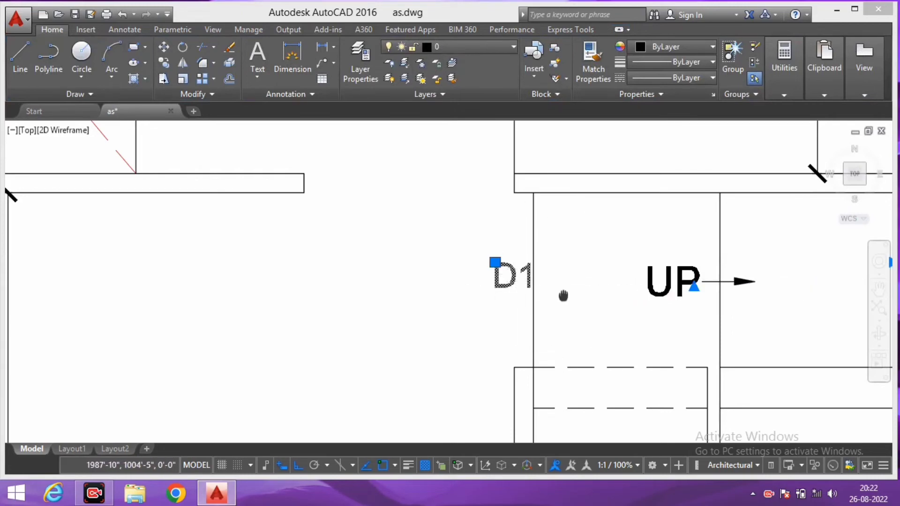
pyautogui.moveTo(563, 296); pyautogui.dragTo(556, 310, button='middle')
# Step: Move the D1 label onto the wall beside W1
pyautogui.press('Return')
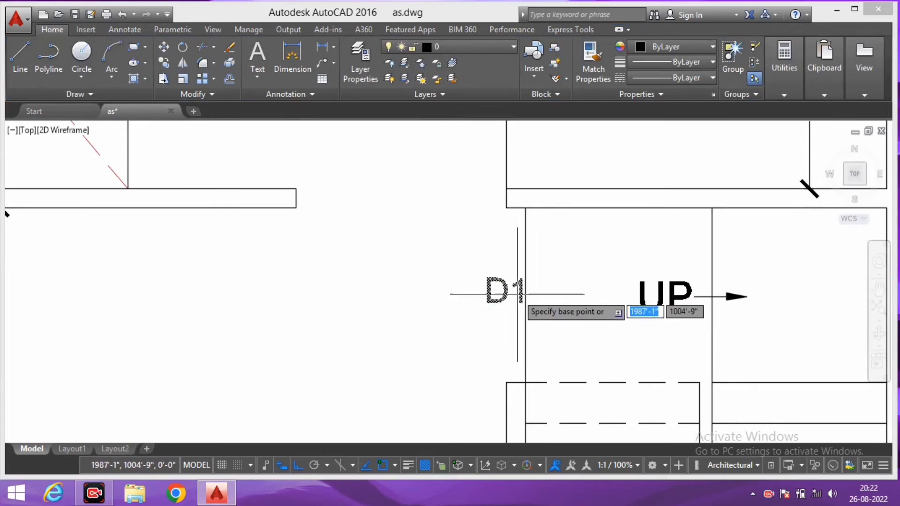
pyautogui.click(557, 310)
pyautogui.scroll(-5, 438, 263)
pyautogui.scroll(2, 473, 337)
pyautogui.scroll(3, 438, 253)
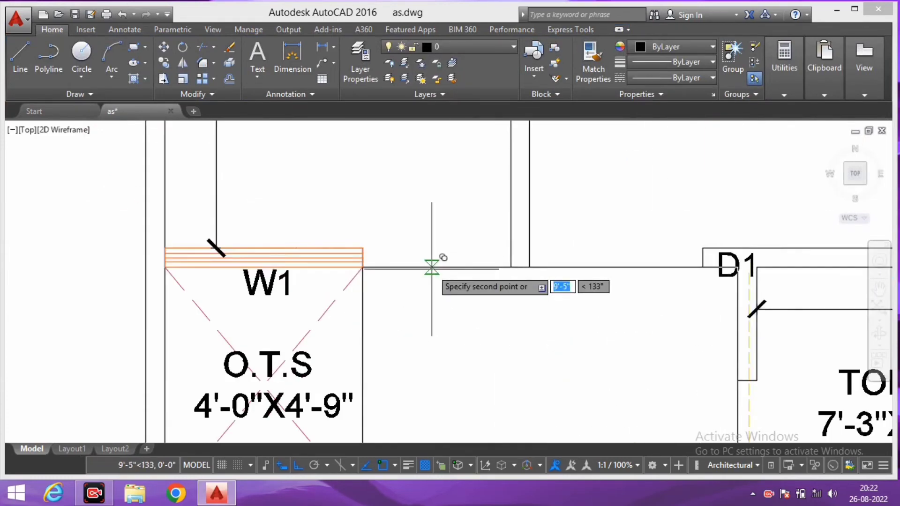
pyautogui.click(438, 254)
pyautogui.press('Return')
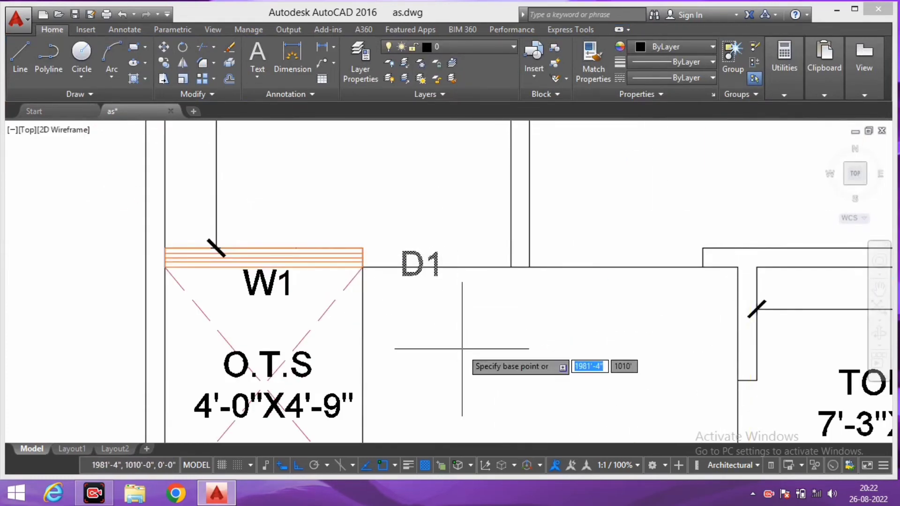
pyautogui.click(464, 352)
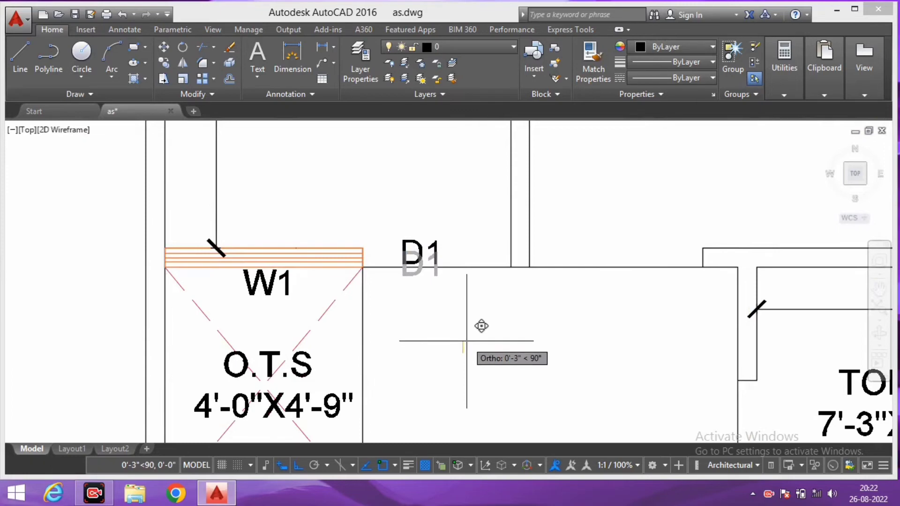
pyautogui.press('Escape')
pyautogui.write('M')
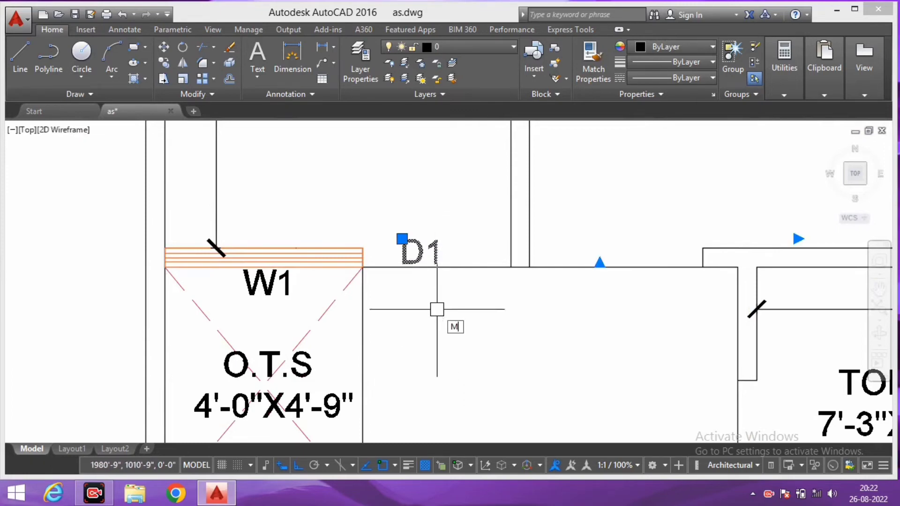
pyautogui.press('Return')
pyautogui.press('Escape')
pyautogui.scroll(-4, 450, 305)
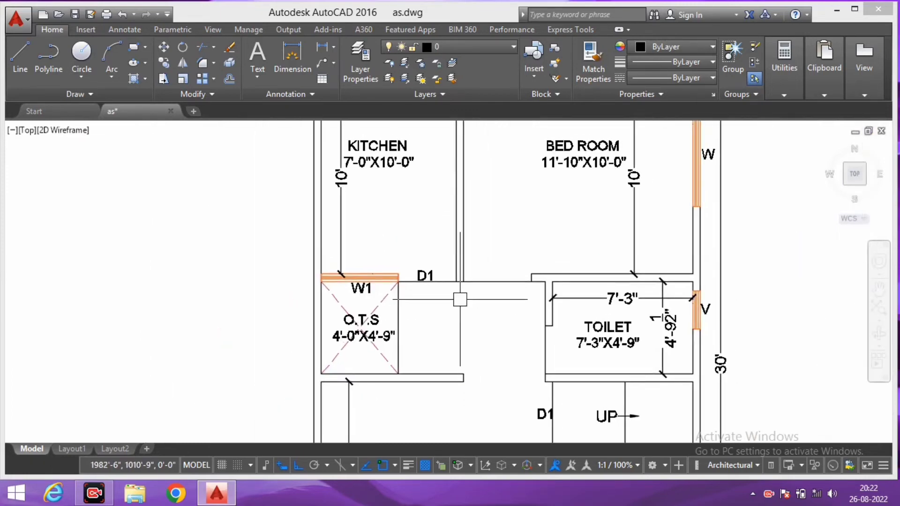
pyautogui.scroll(3, 417, 269)
# Step: Change the label beside W1 to D2
pyautogui.doubleClick(423, 268)
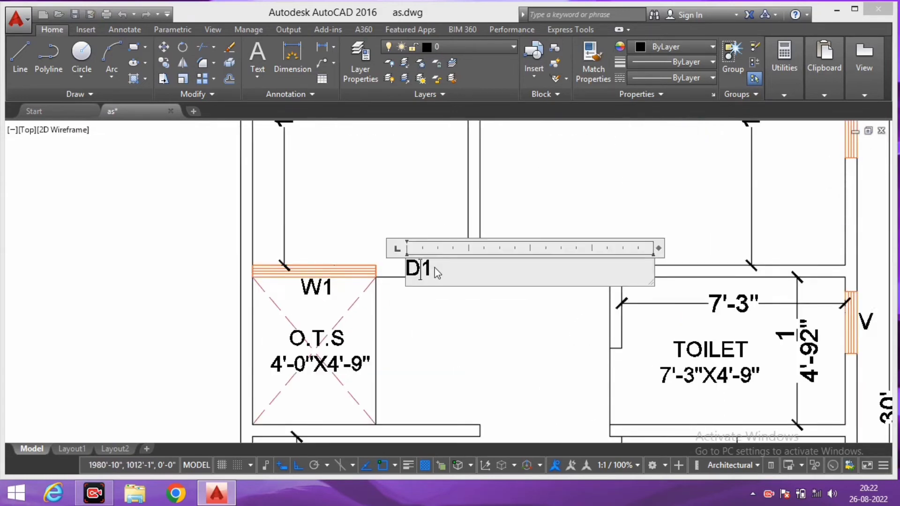
pyautogui.write('2')
pyautogui.click(450, 281)
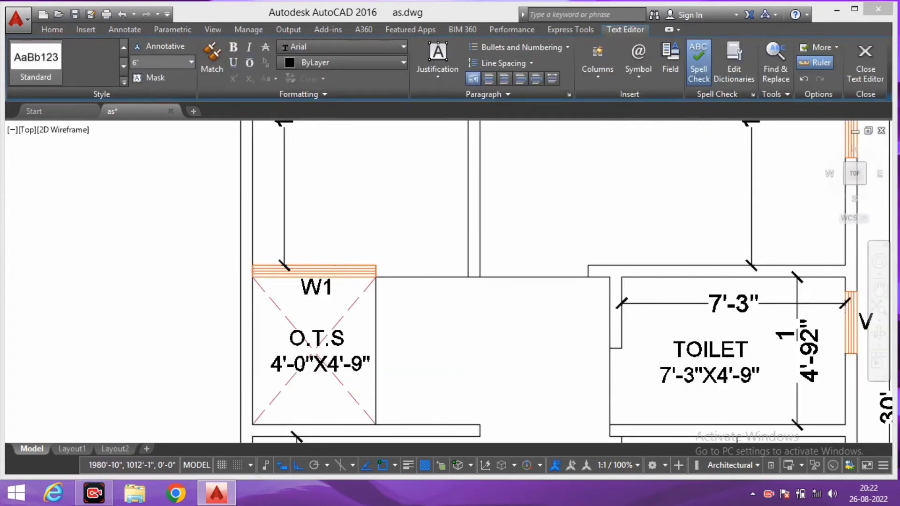
pyautogui.scroll(2, 437, 293)
pyautogui.scroll(-4, 688, 375)
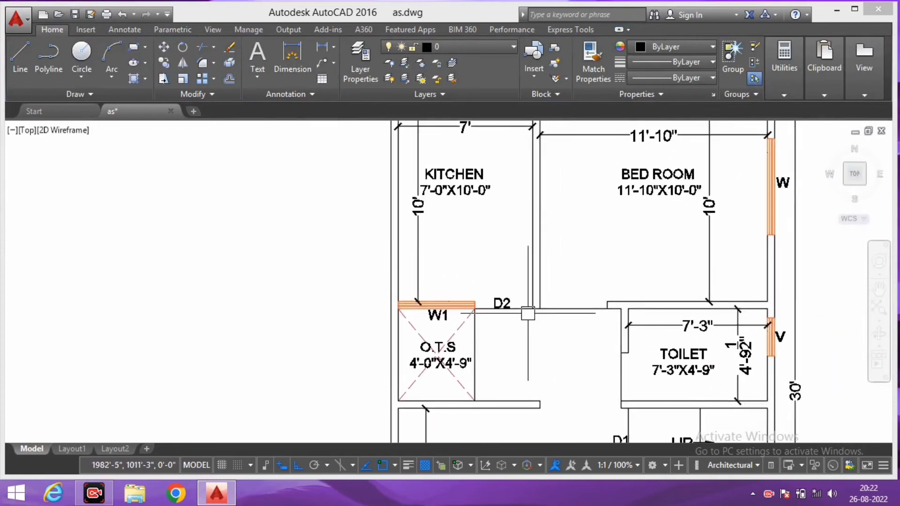
pyautogui.scroll(3, 502, 304)
# Step: Copy the D2 label further right along the wall
pyautogui.click(507, 304)
pyautogui.moveTo(521, 299); pyautogui.dragTo(455, 299, button='middle')
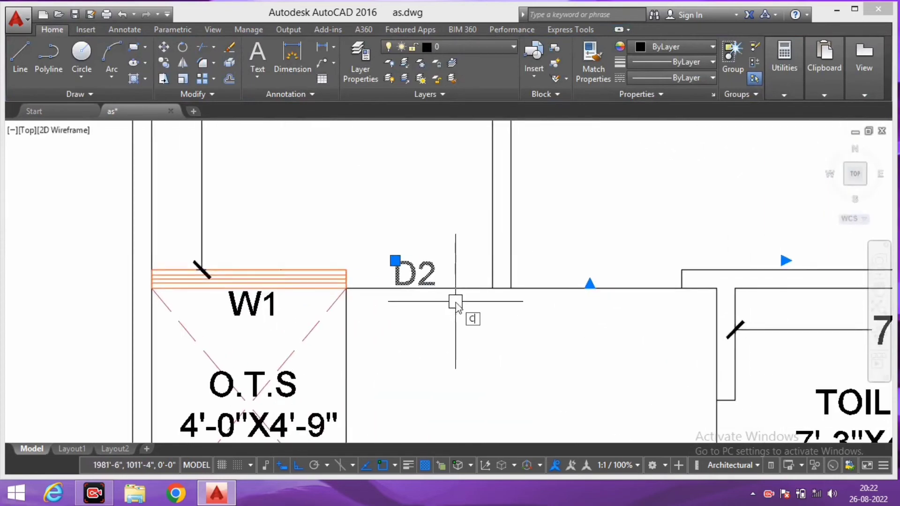
pyautogui.write('co')
pyautogui.press('Return')
pyautogui.click(451, 302)
pyautogui.scroll(-2, 516, 318)
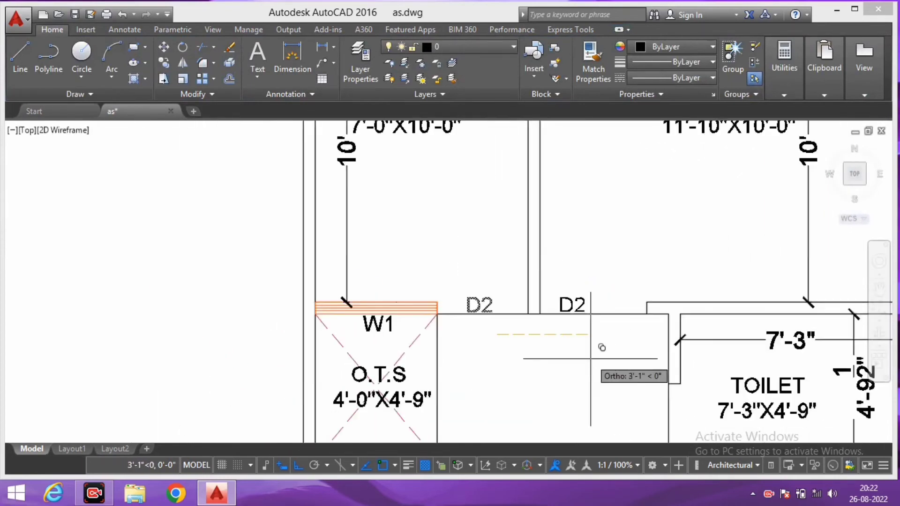
pyautogui.click(497, 248)
pyautogui.press('Return')
pyautogui.scroll(2, 492, 263)
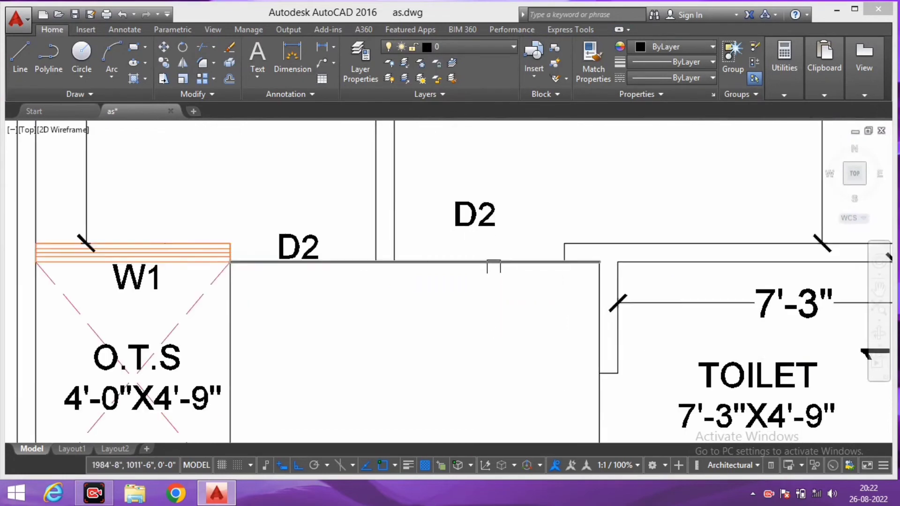
# Step: Change the copy to D1 and move it down level with D2
pyautogui.doubleClick(487, 218)
pyautogui.moveTo(499, 215); pyautogui.dragTo(485, 215)
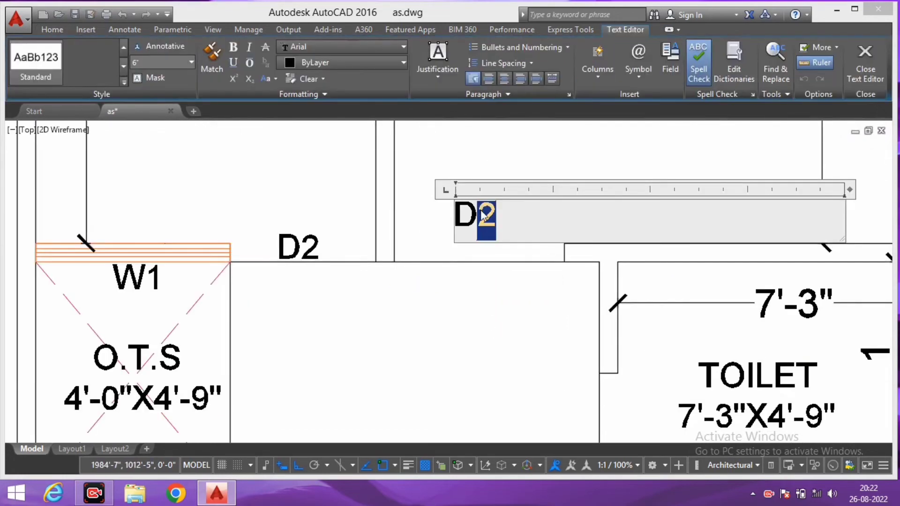
pyautogui.write('1')
pyautogui.press('Escape')
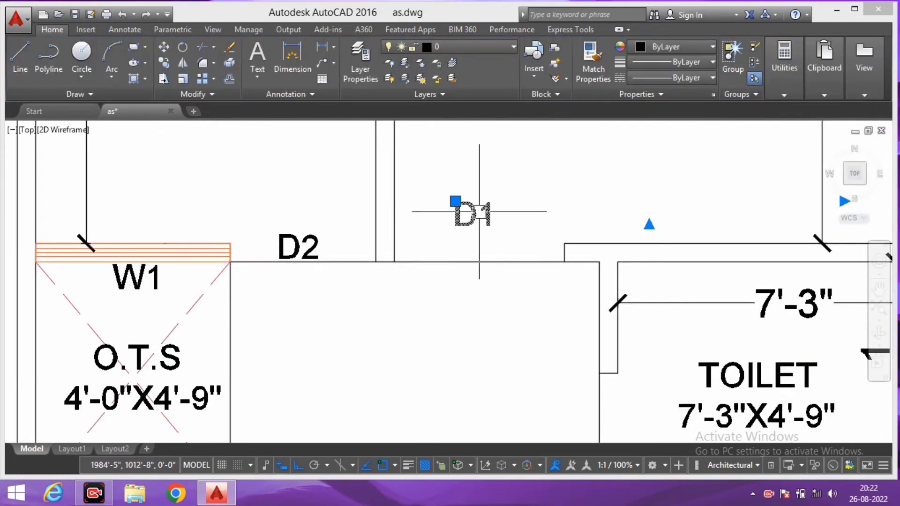
pyautogui.write('m')
pyautogui.press('Return')
pyautogui.click(513, 281)
pyautogui.click(508, 318)
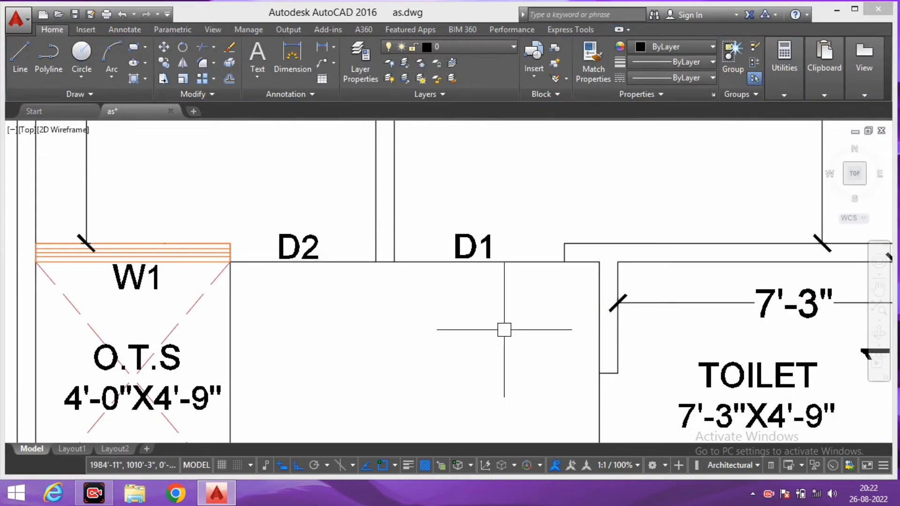
# Step: Copy the D1 label to the toilet door and relabel it D3
pyautogui.write('co')
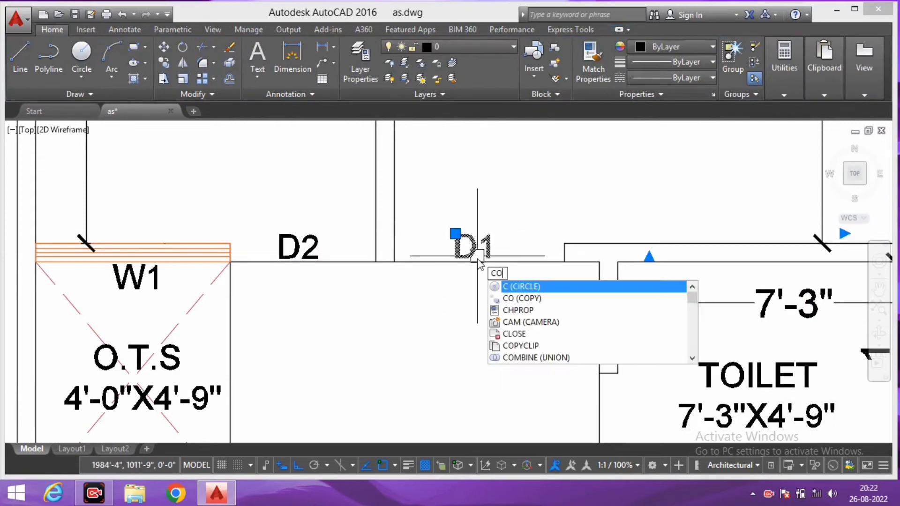
pyautogui.press('Return')
pyautogui.click(480, 259)
pyautogui.scroll(-2, 498, 278)
pyautogui.click(520, 300)
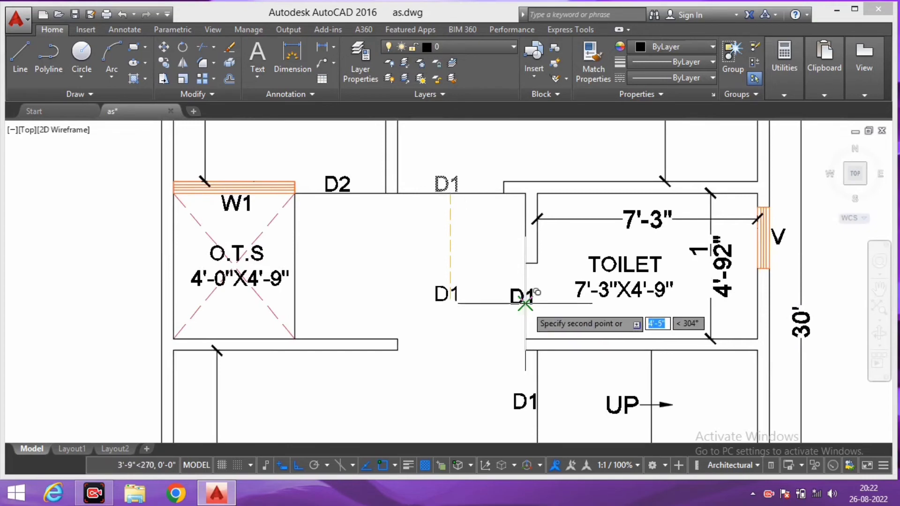
pyautogui.press('Escape')
pyautogui.click(502, 303)
pyautogui.press('Escape')
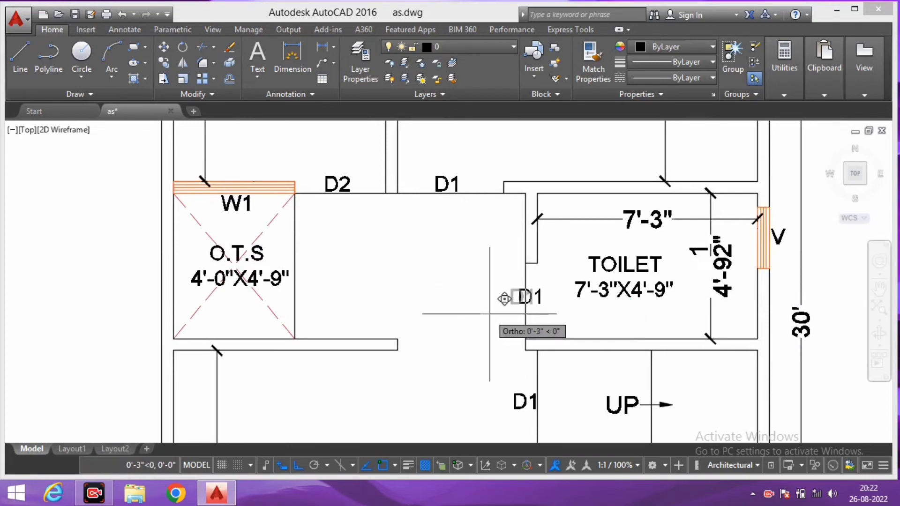
pyautogui.scroll(2, 515, 300)
pyautogui.doubleClick(545, 296)
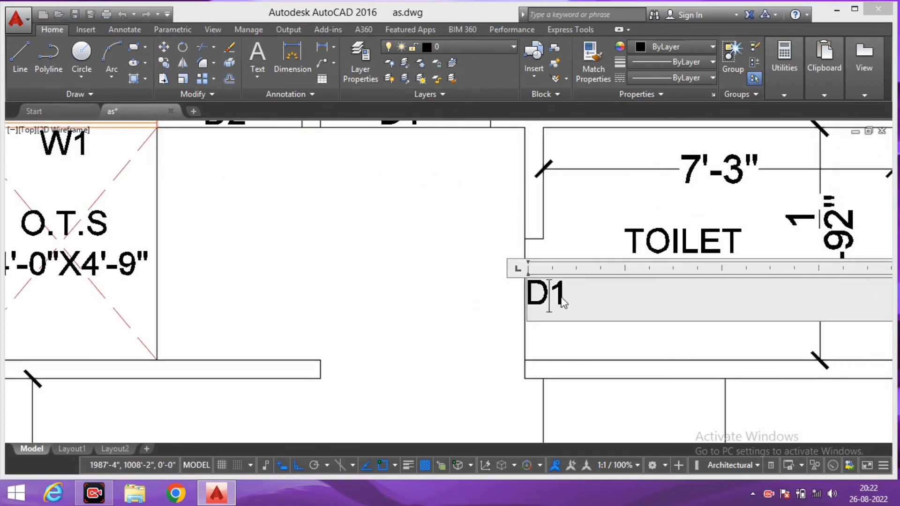
pyautogui.write('3')
pyautogui.click(476, 328)
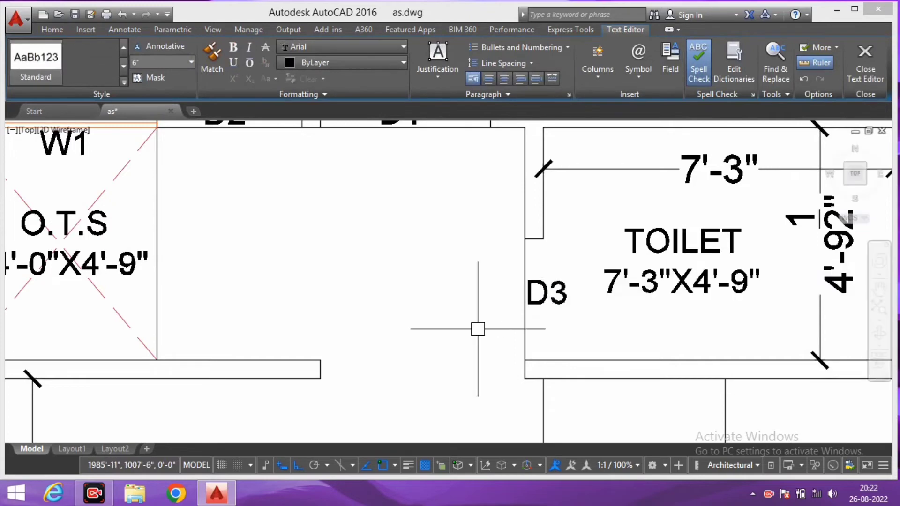
pyautogui.scroll(-4, 477, 328)
pyautogui.scroll(-1, 431, 281)
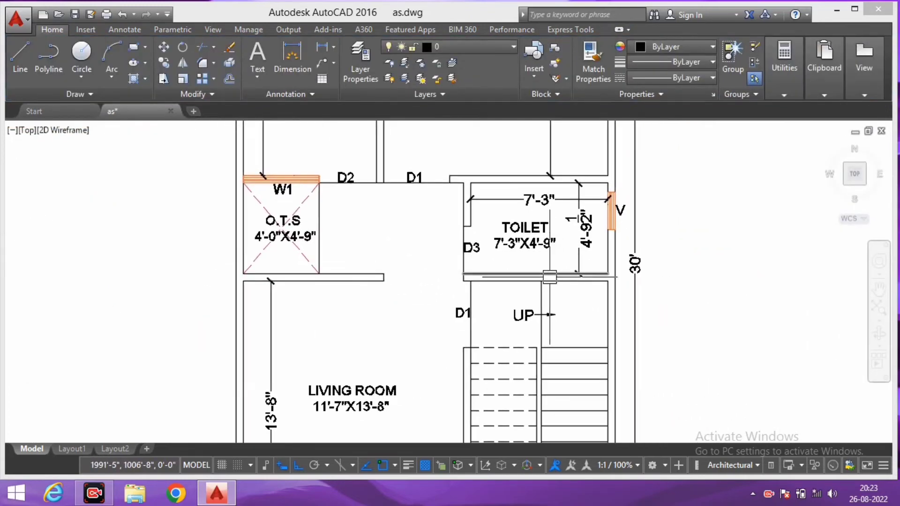
pyautogui.scroll(-2, 431, 281)
pyautogui.scroll(-2, 431, 281)
pyautogui.scroll(2, 432, 281)
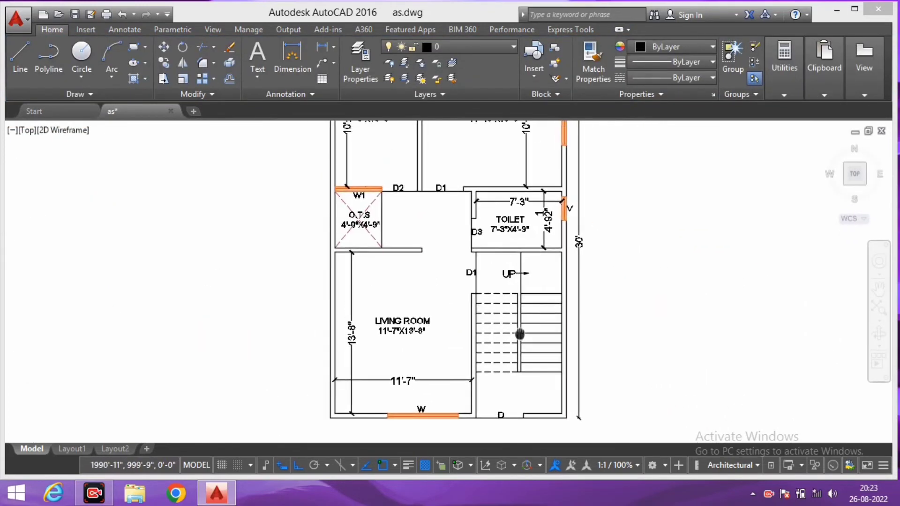
pyautogui.scroll(-2, 502, 345)
pyautogui.moveTo(530, 328)
pyautogui.mouseDown(button='middle')
pyautogui.moveTo(531, 308)
pyautogui.moveTo(531, 330)
pyautogui.mouseUp(button='middle')
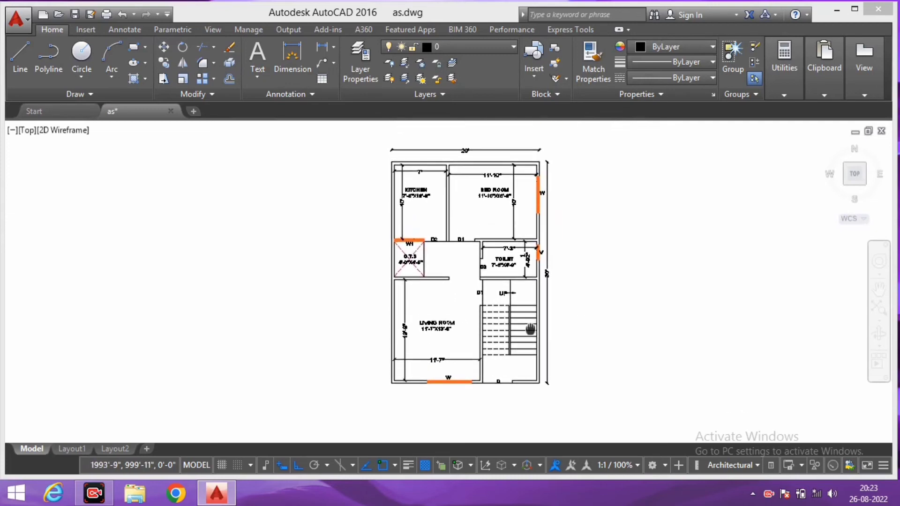
pyautogui.scroll(2, 441, 357)
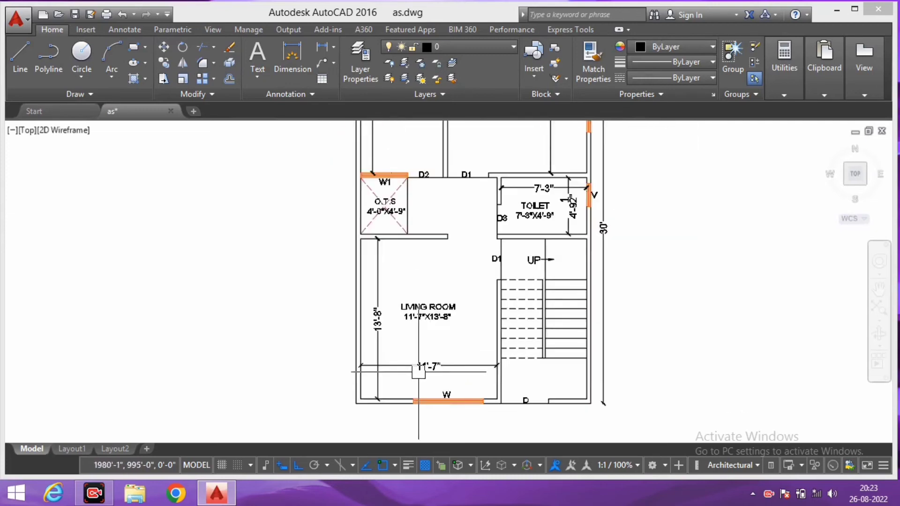
pyautogui.scroll(-3, 314, 337)
pyautogui.scroll(3, 406, 185)
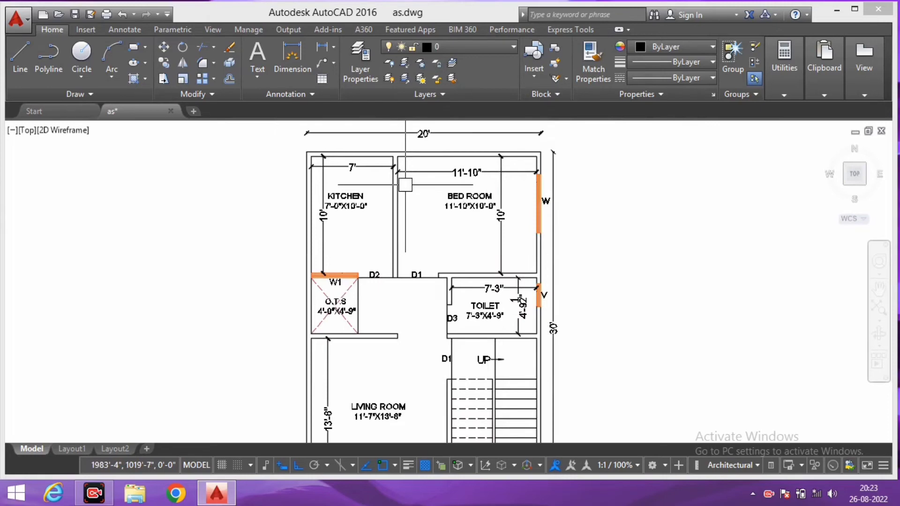
pyautogui.scroll(-2, 470, 243)
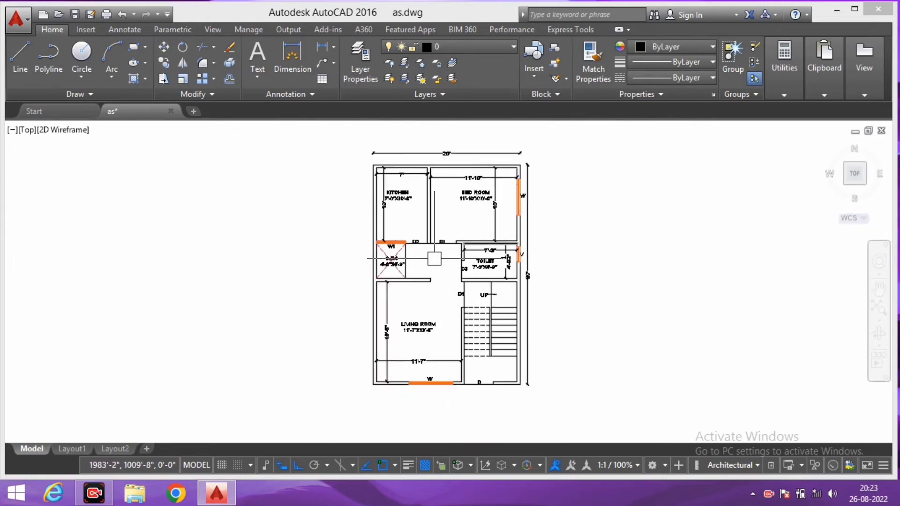
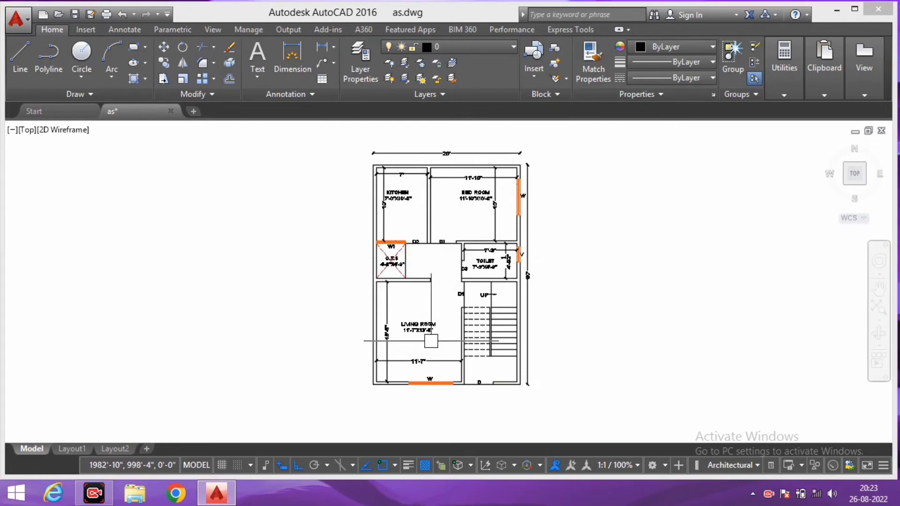
# Step: Offset the kitchen's top wall line 4 units inward into the kitchen
pyautogui.scroll(2, 483, 294)
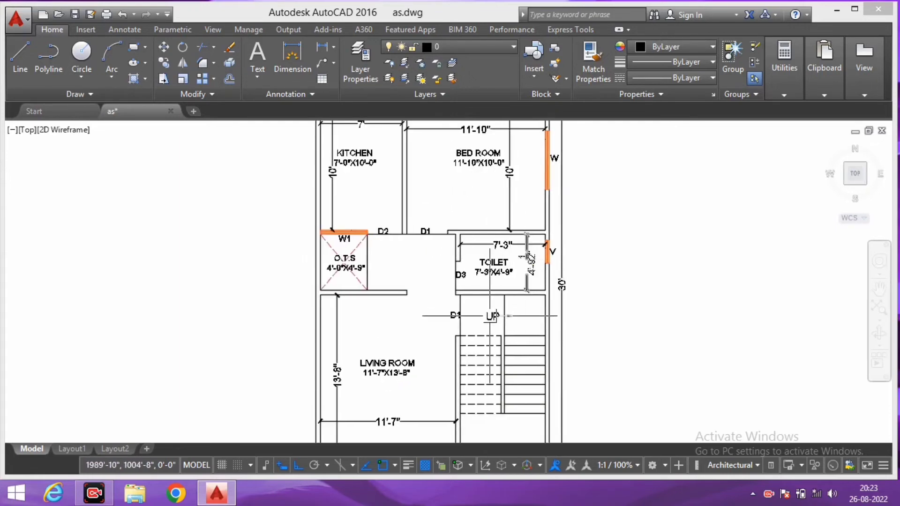
pyautogui.moveTo(490, 316); pyautogui.dragTo(490, 295, button='middle')
pyautogui.moveTo(411, 326); pyautogui.dragTo(426, 283, button='middle')
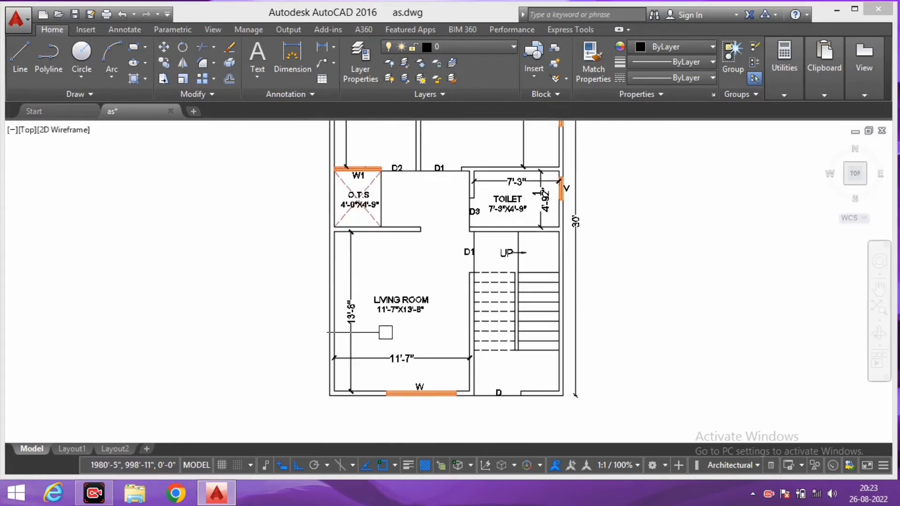
pyautogui.scroll(-2, 383, 308)
pyautogui.moveTo(425, 319); pyautogui.dragTo(443, 313, button='middle')
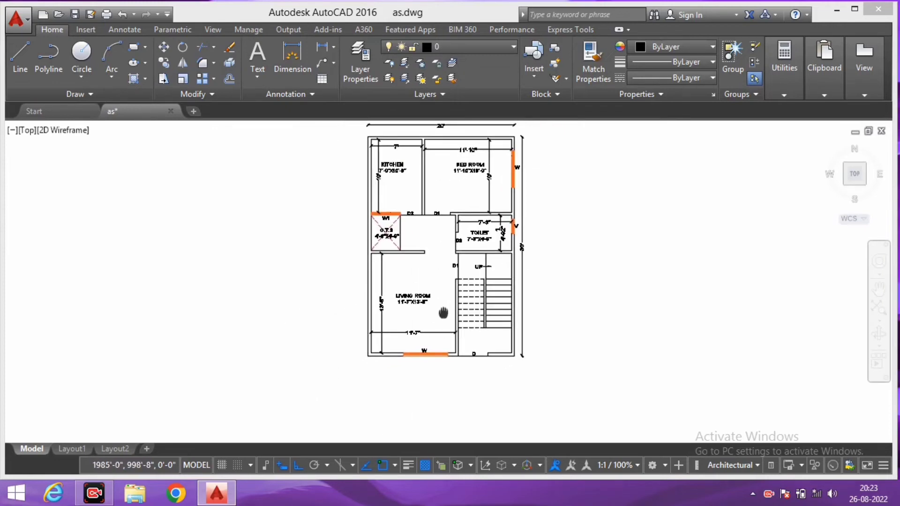
pyautogui.moveTo(413, 247); pyautogui.dragTo(424, 258, button='middle')
pyautogui.scroll(3, 420, 173)
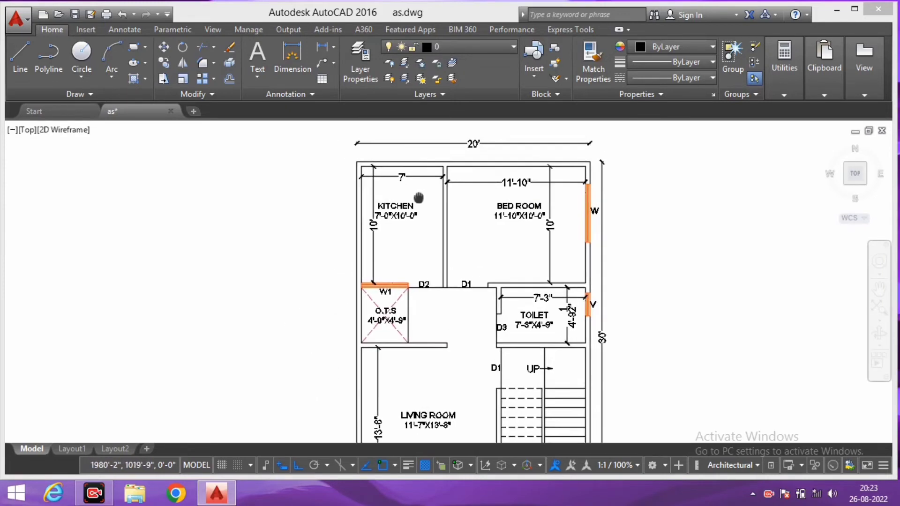
pyautogui.scroll(1, 408, 197)
pyautogui.scroll(2, 398, 225)
pyautogui.write('o')
pyautogui.press('Return')
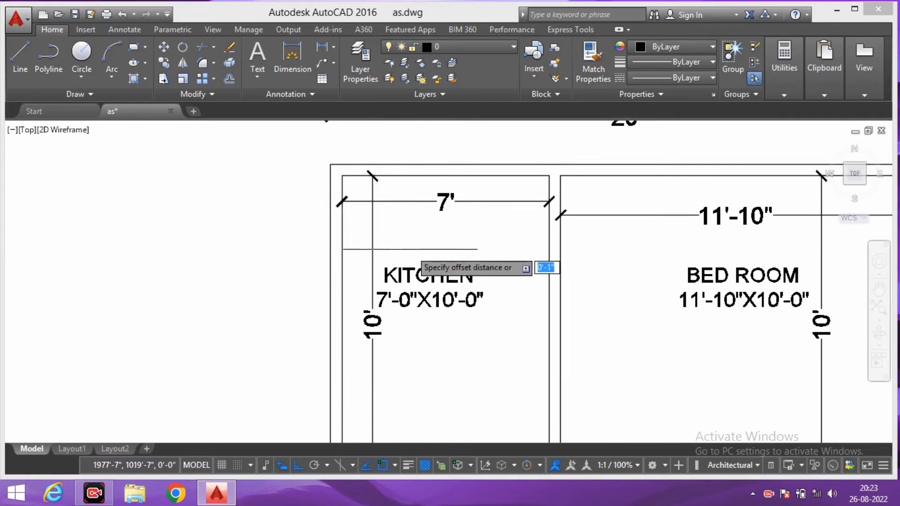
pyautogui.moveTo(412, 251); pyautogui.dragTo(420, 249, button='middle')
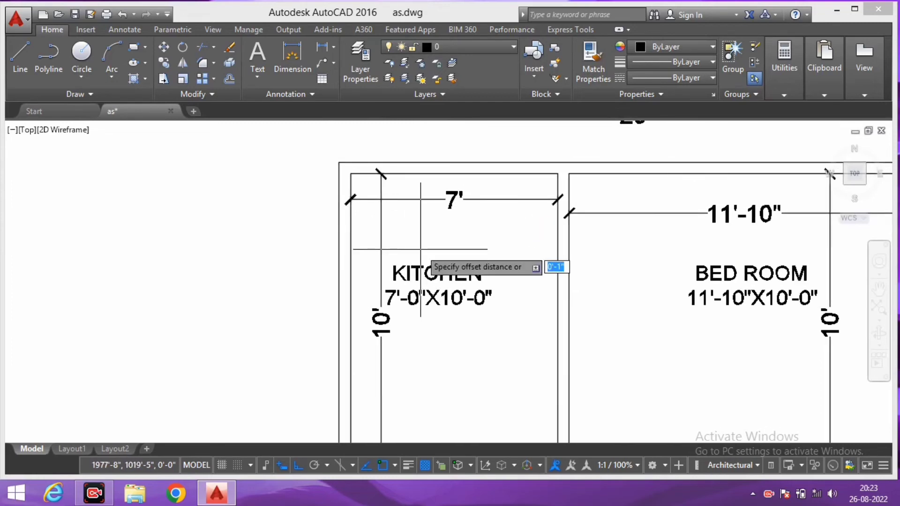
pyautogui.scroll(-2, 428, 227)
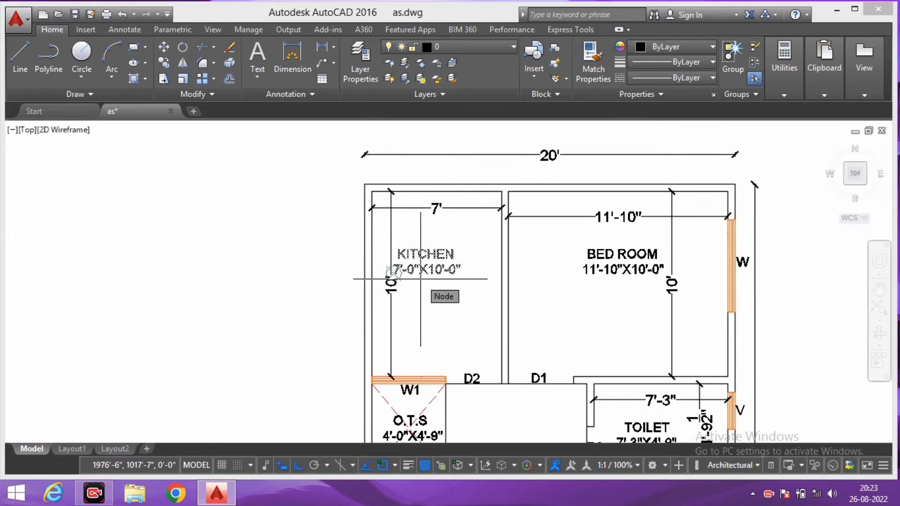
pyautogui.write('4')
pyautogui.press('Return')
pyautogui.scroll(1, 437, 207)
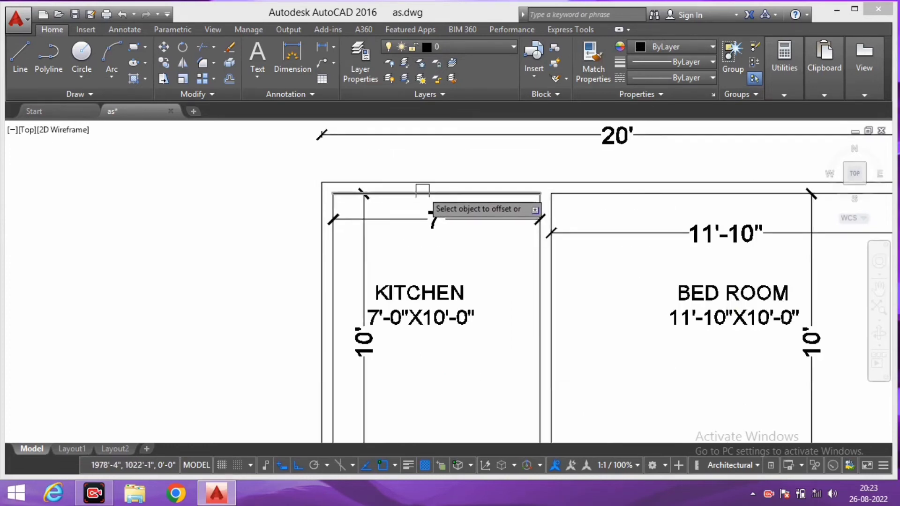
pyautogui.click(417, 191)
pyautogui.click(443, 338)
# Step: Offset the kitchen's left wall line inward by the same 4 units
pyautogui.scroll(1, 459, 246)
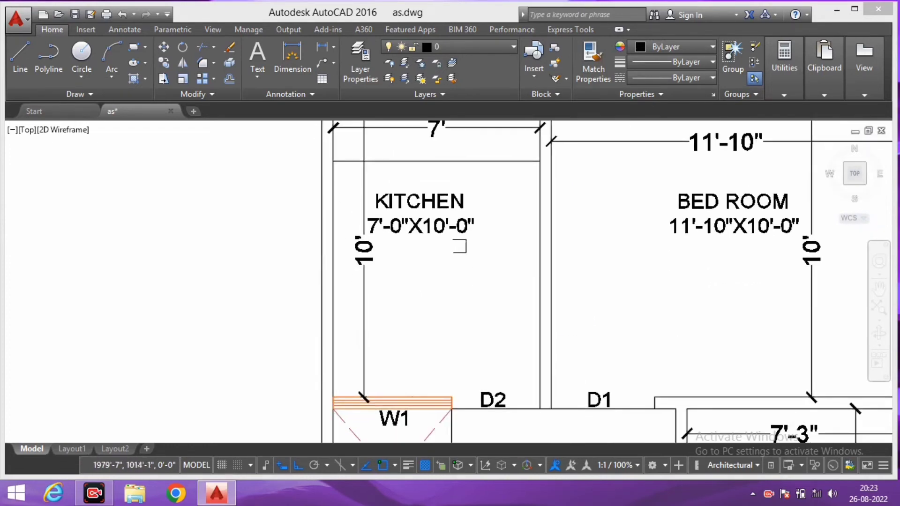
pyautogui.click(329, 293)
pyautogui.click(417, 291)
pyautogui.press('Escape')
pyautogui.moveTo(389, 263); pyautogui.dragTo(418, 256, button='middle')
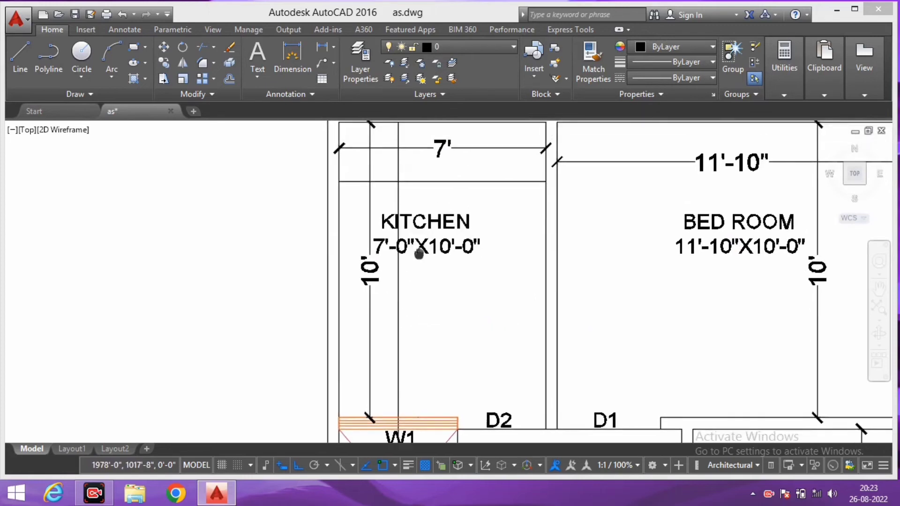
# Step: Fillet the new horizontal and vertical counter lines into a clean corner
pyautogui.write('f')
pyautogui.press('Return')
pyautogui.scroll(2, 405, 204)
pyautogui.click(405, 204)
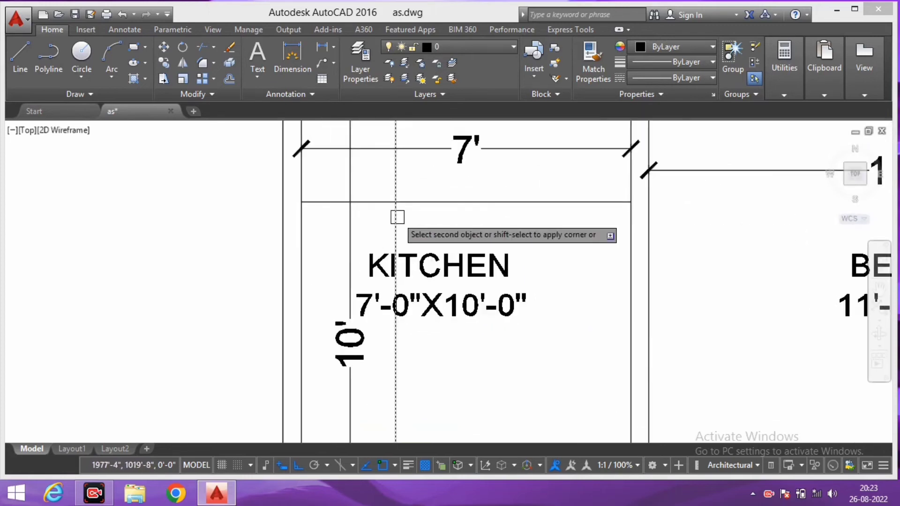
pyautogui.click(404, 210)
pyautogui.scroll(-5, 417, 225)
pyautogui.moveTo(429, 248); pyautogui.dragTo(412, 232, button='middle')
pyautogui.scroll(5, 413, 232)
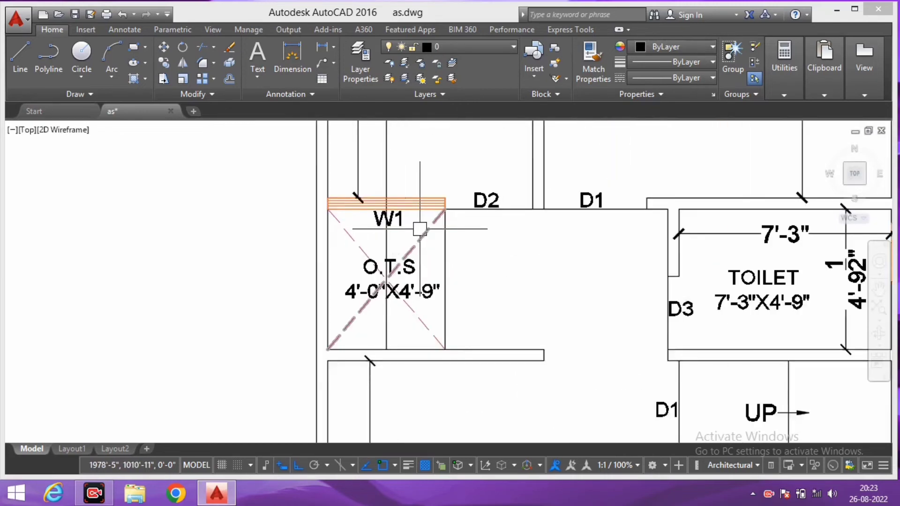
# Step: Trim the counter line where it overruns into window W1
pyautogui.write('tr')
pyautogui.press('Return')
pyautogui.scroll(4, 412, 232)
pyautogui.scroll(2, 380, 173)
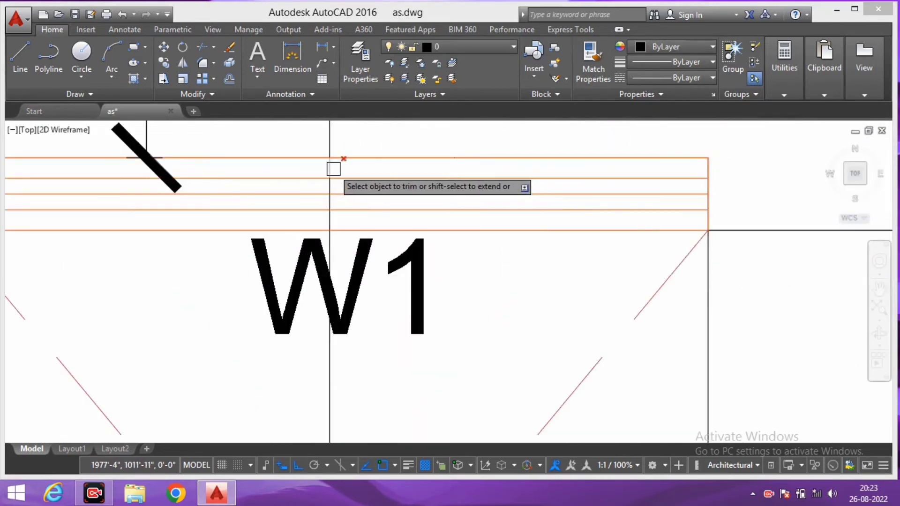
pyautogui.click(331, 364)
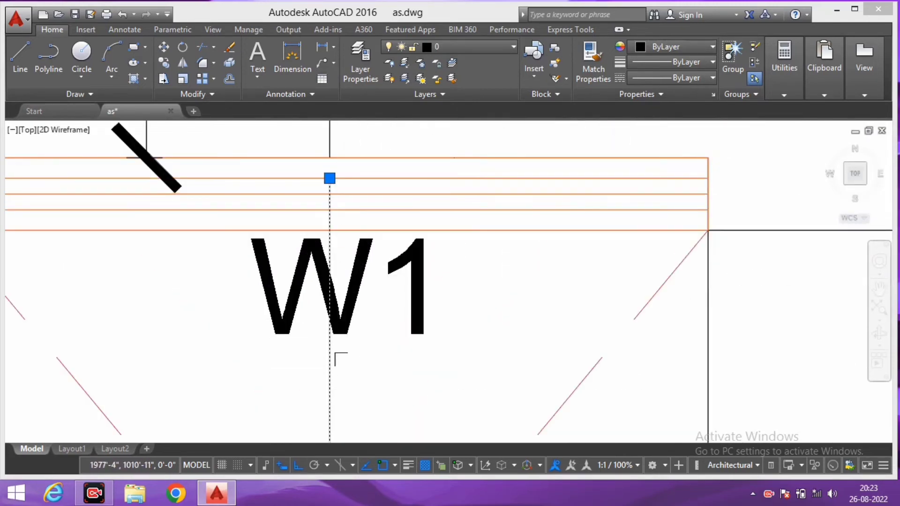
pyautogui.scroll(-3, 336, 358)
pyautogui.scroll(-2, 356, 338)
pyautogui.scroll(-5, 375, 305)
pyautogui.scroll(4, 375, 281)
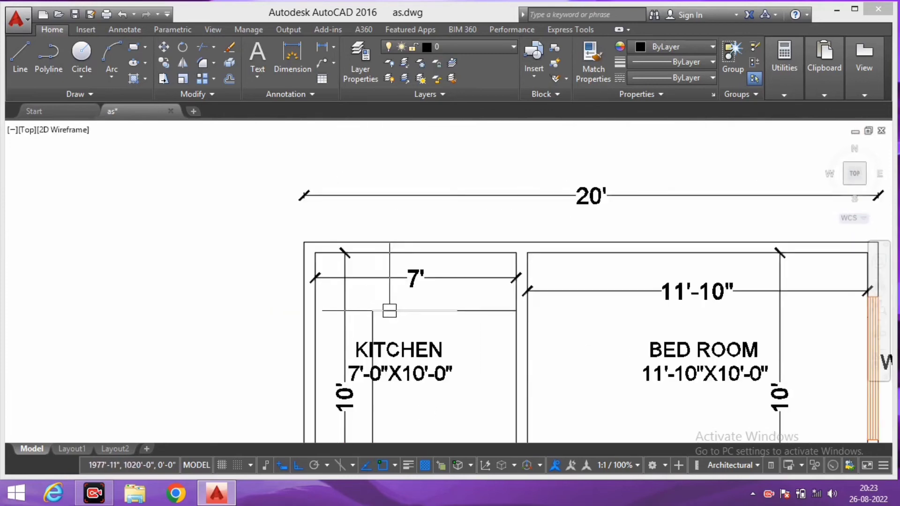
pyautogui.scroll(1, 375, 278)
# Step: Window-select the kitchen objects, then clear the selection and cancel a bedroom window
pyautogui.click(373, 276)
pyautogui.click(353, 224)
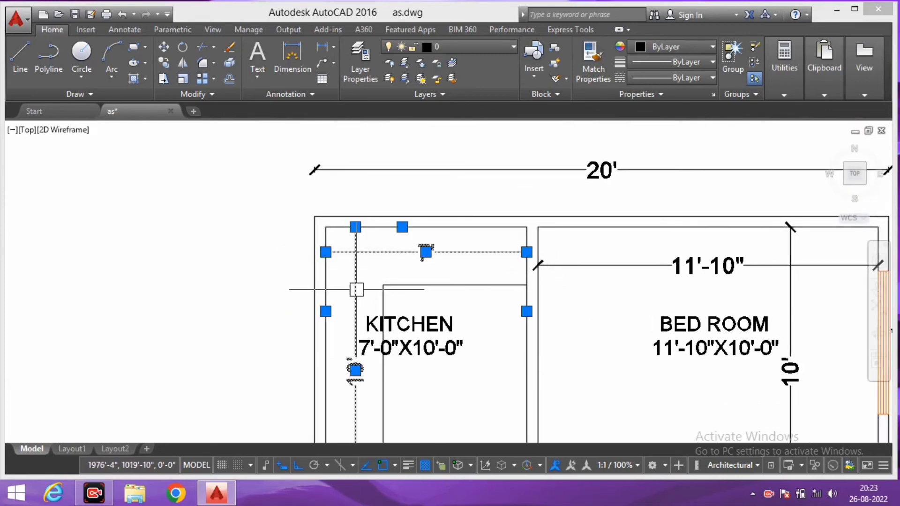
pyautogui.press('Escape')
pyautogui.scroll(-3, 356, 290)
pyautogui.scroll(3, 476, 244)
pyautogui.click(523, 280)
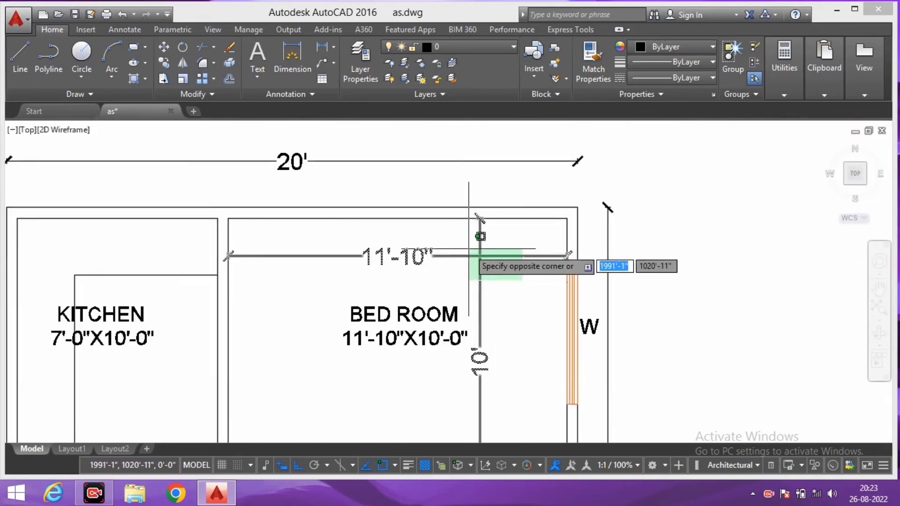
pyautogui.press('Escape')
pyautogui.scroll(-1, 469, 249)
pyautogui.scroll(-3, 469, 249)
pyautogui.scroll(2, 435, 281)
# Step: Inspect the living room and toilet, selecting and deselecting the 7'-3" dimension
pyautogui.scroll(2, 436, 281)
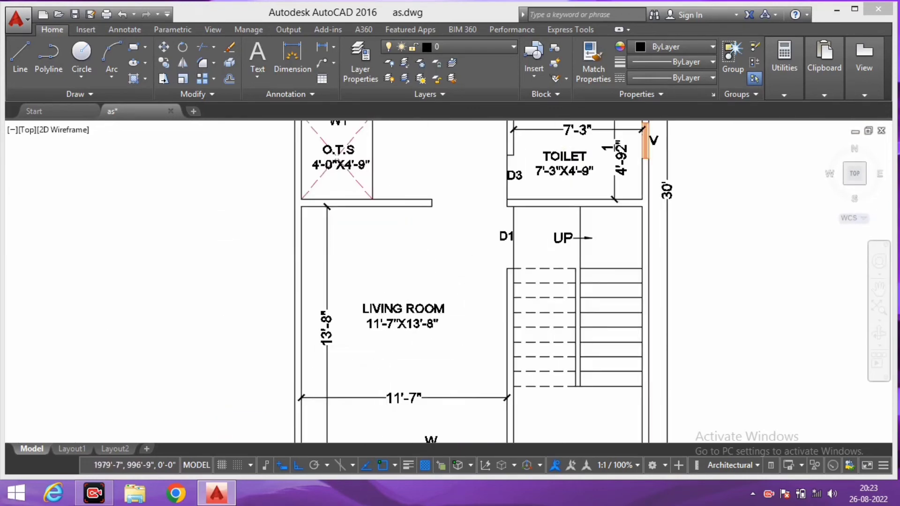
pyautogui.click(364, 387)
pyautogui.press('Escape')
pyautogui.scroll(-2, 447, 407)
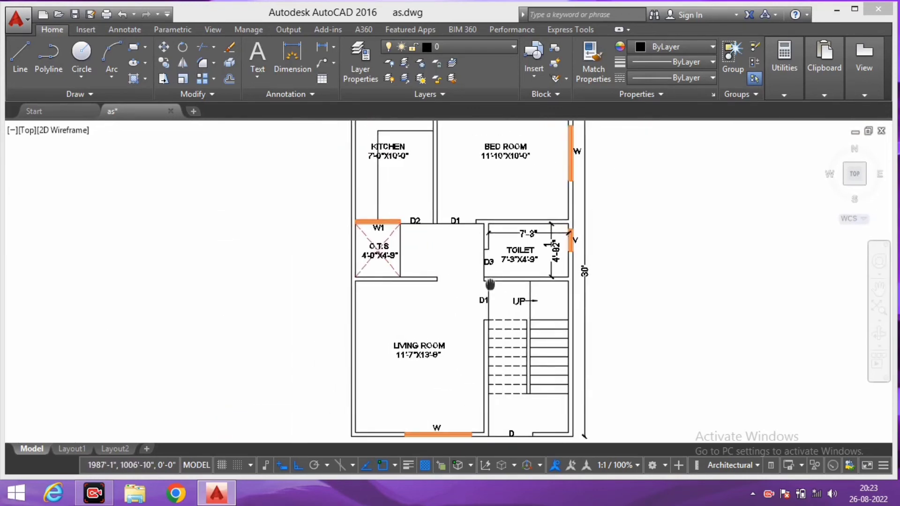
pyautogui.moveTo(490, 284); pyautogui.dragTo(510, 337, button='middle')
pyautogui.scroll(5, 570, 291)
pyautogui.click(568, 274)
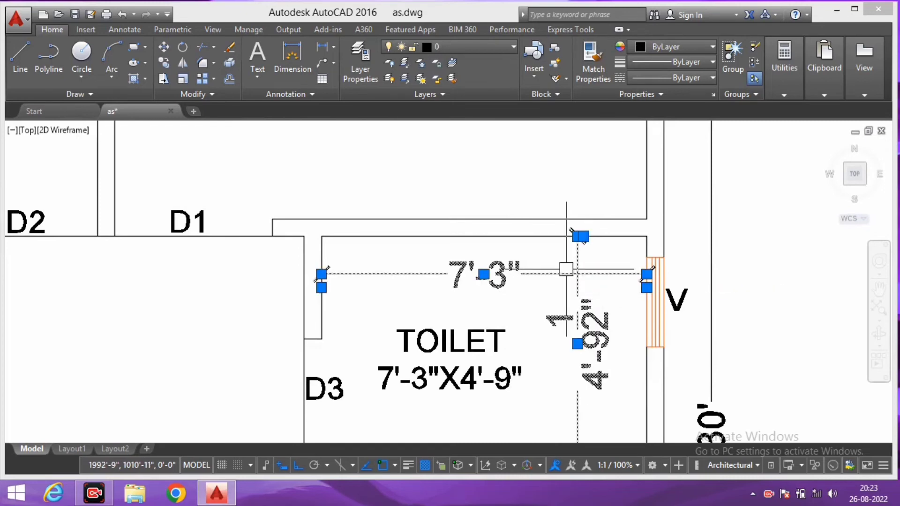
pyautogui.press('Escape')
pyautogui.scroll(-6, 525, 291)
pyautogui.scroll(-2, 525, 291)
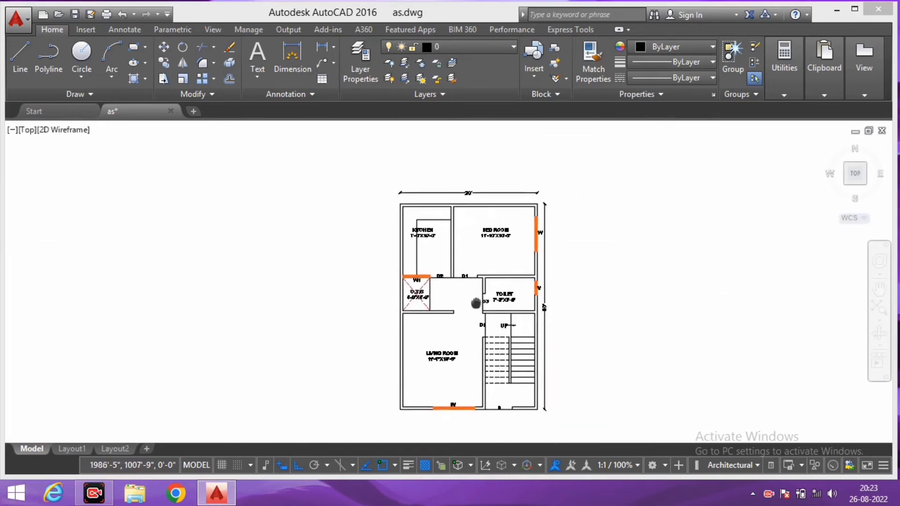
pyautogui.scroll(2, 477, 301)
# Step: Move the KITCHEN and BED ROOM labels together lower in their rooms
pyautogui.press('m')
pyautogui.press('space')
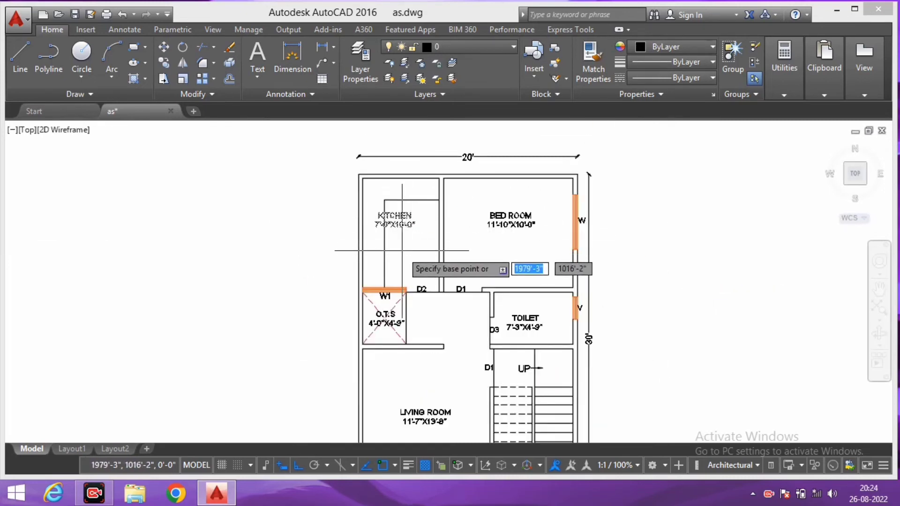
pyautogui.click(402, 248)
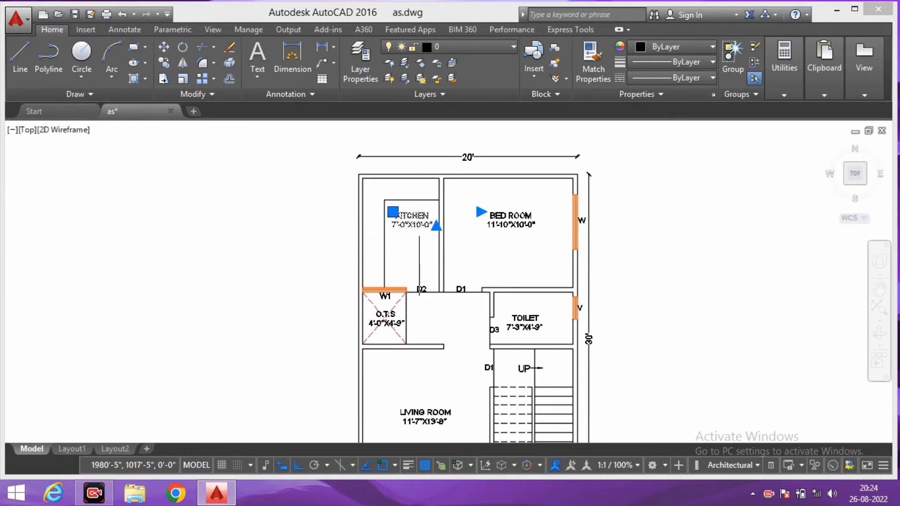
pyautogui.scroll(2, 472, 229)
pyautogui.press('Escape')
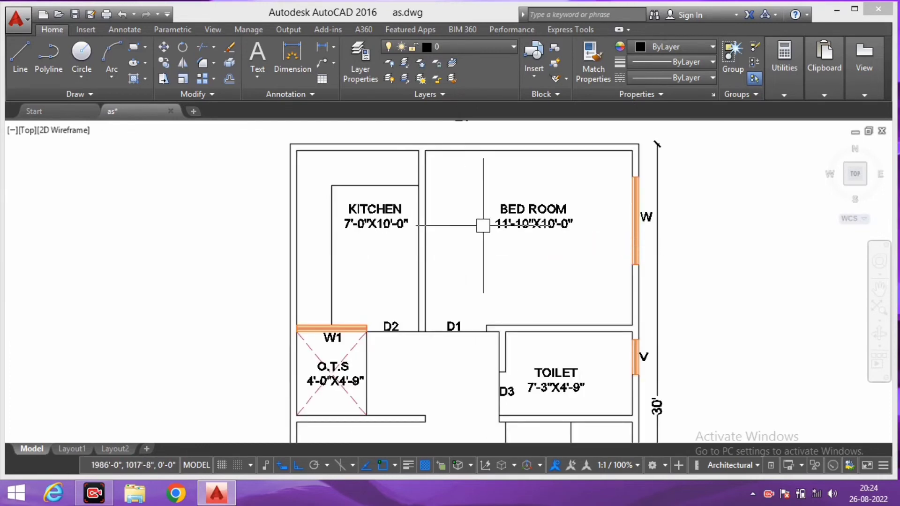
pyautogui.click(511, 221)
pyautogui.click(375, 215)
pyautogui.press('m')
pyautogui.press('space')
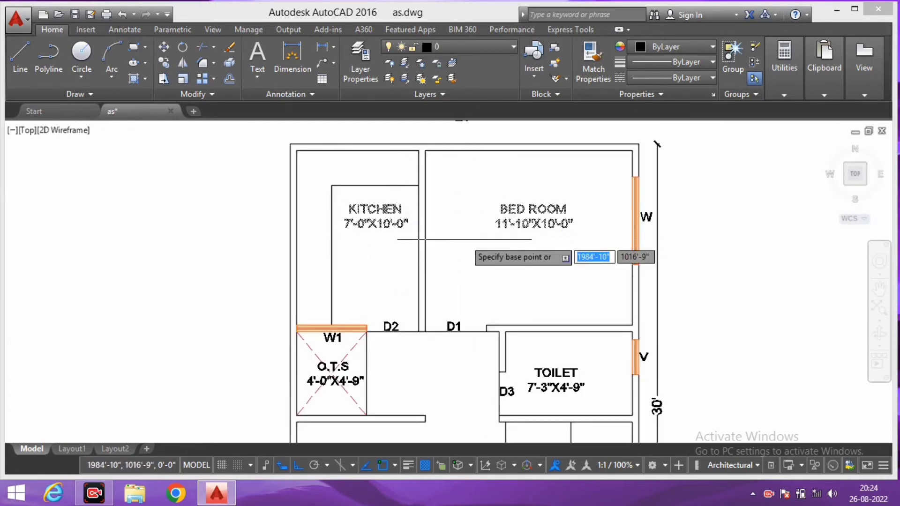
pyautogui.click(459, 234)
pyautogui.click(459, 264)
# Step: Recentre the plan in view and open DesignCenter with Ctrl+2
pyautogui.scroll(-4, 462, 266)
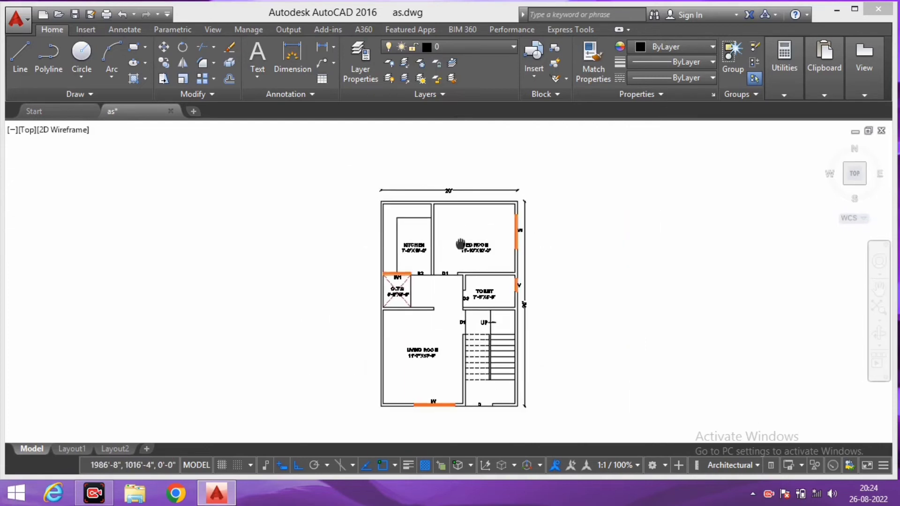
pyautogui.scroll(4, 443, 253)
pyautogui.moveTo(443, 253); pyautogui.dragTo(452, 188, button='middle')
pyautogui.scroll(-2, 458, 287)
pyautogui.moveTo(450, 336); pyautogui.dragTo(473, 276, button='middle')
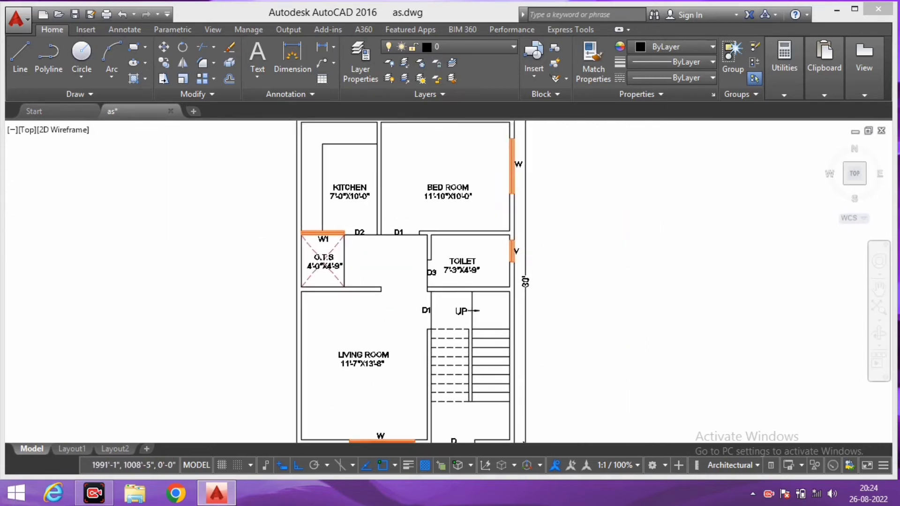
pyautogui.scroll(-2, 474, 275)
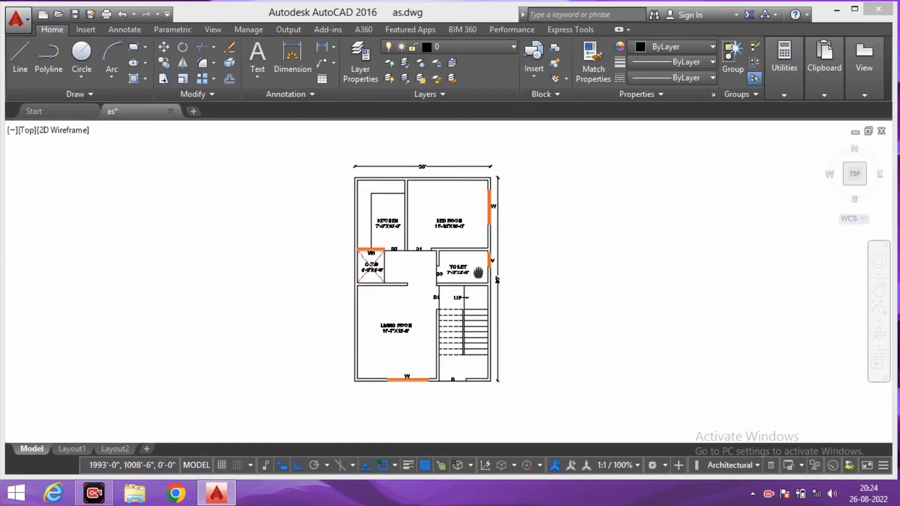
pyautogui.moveTo(403, 347); pyautogui.dragTo(395, 347, button='middle')
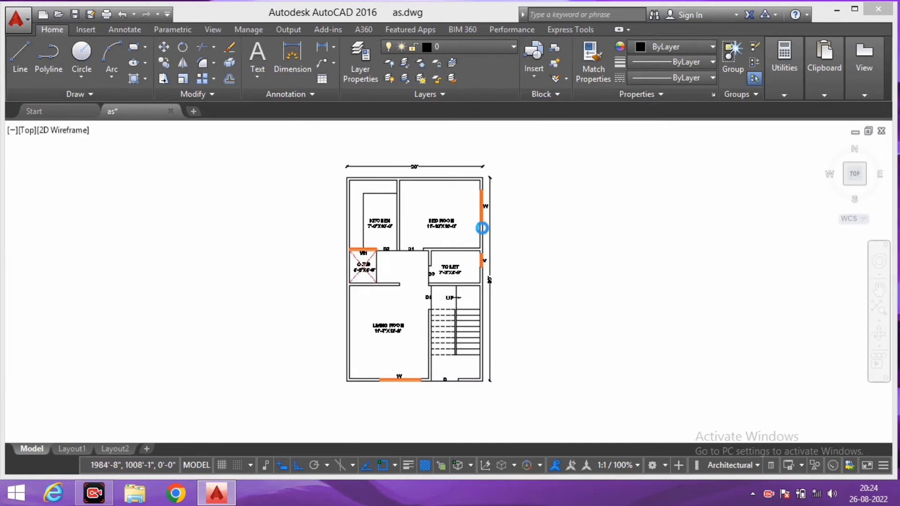
pyautogui.hotkey('ctrl', '2')
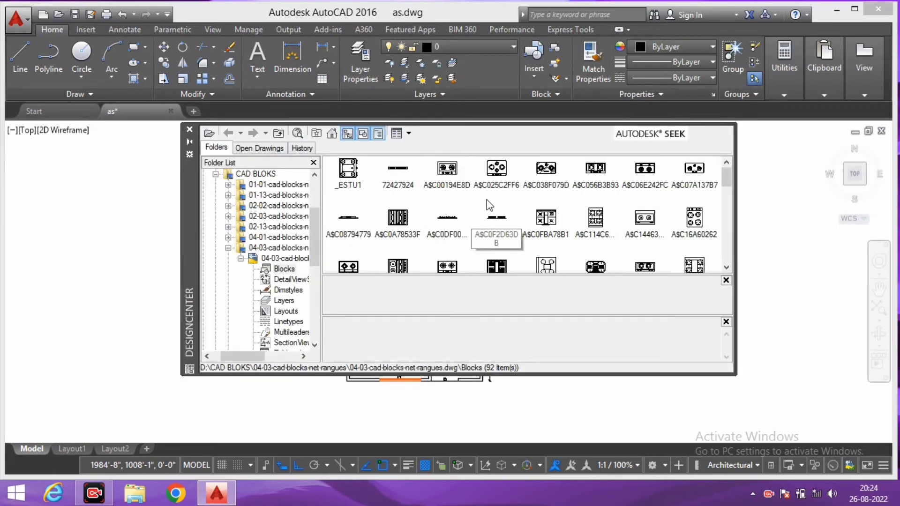
# Step: Insert the two-burner stove block A$C06E242FC from the ranges library
pyautogui.click(502, 173)
pyautogui.click(544, 168)
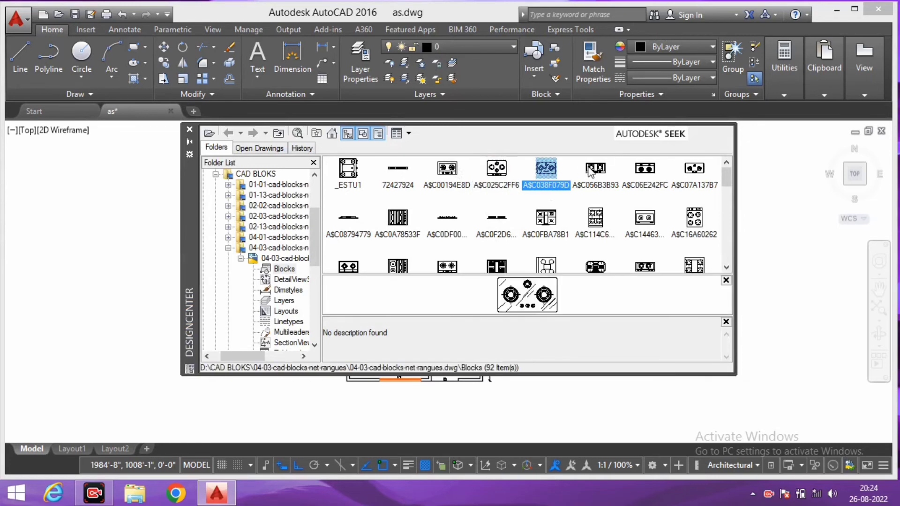
pyautogui.click(591, 169)
pyautogui.click(645, 176)
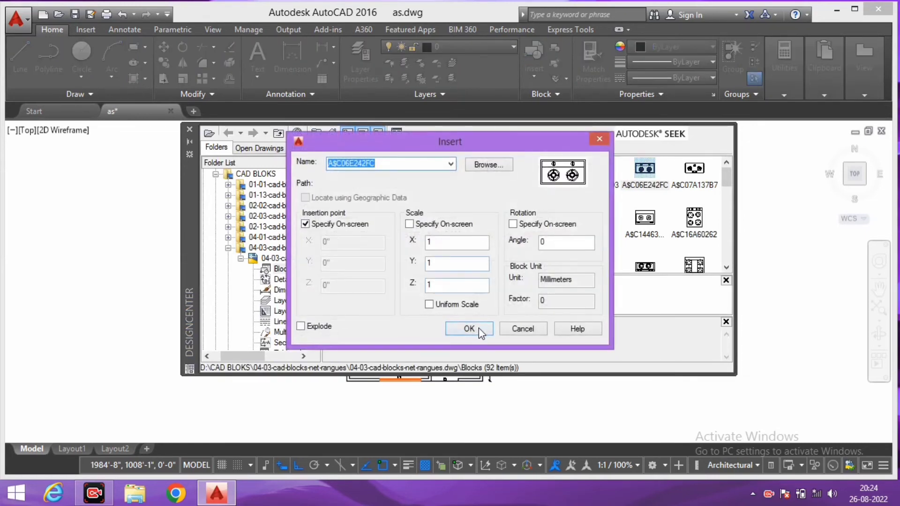
pyautogui.click(479, 328)
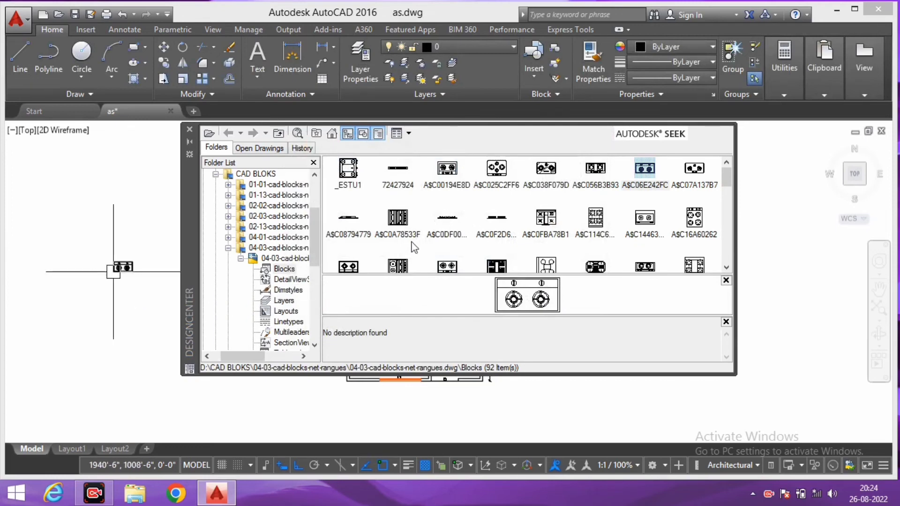
# Step: Open the beds drawing's blocks and insert bed block A$C14383811
pyautogui.scroll(1, 314, 224)
pyautogui.scroll(1, 313, 224)
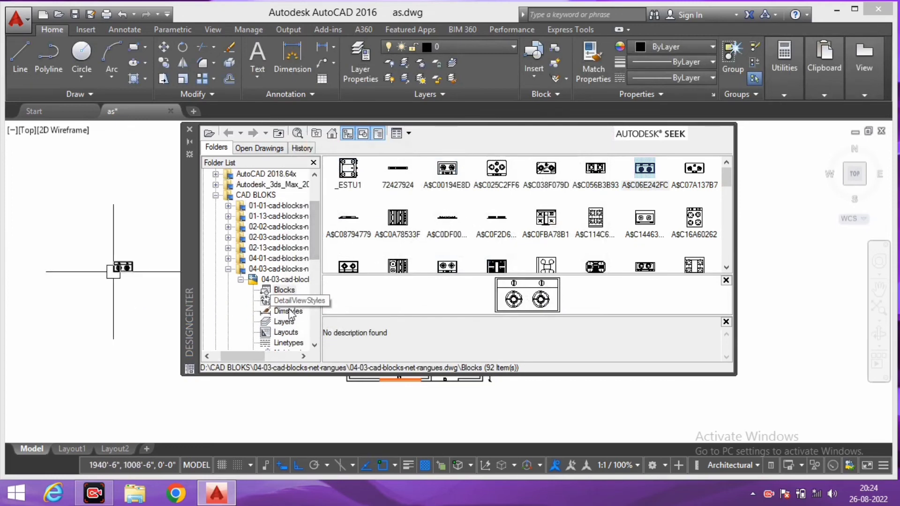
pyautogui.moveTo(252, 355); pyautogui.dragTo(266, 356)
pyautogui.click(276, 210)
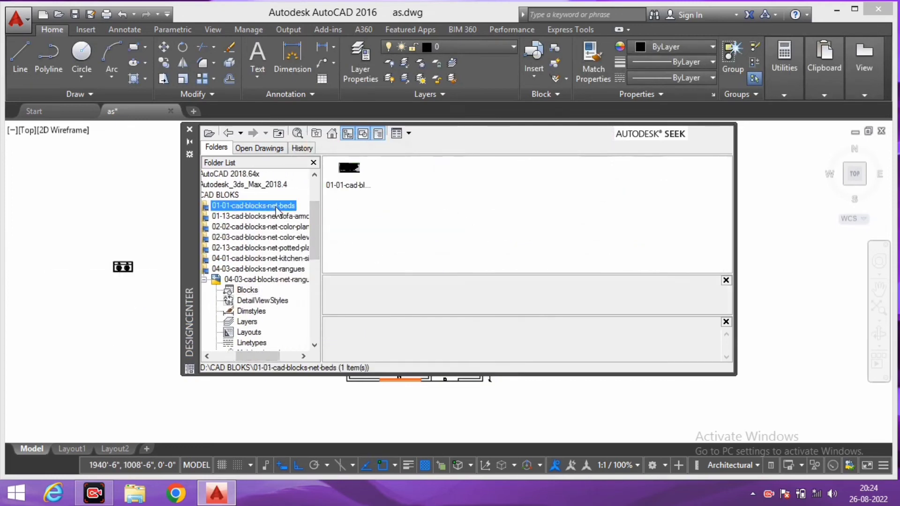
pyautogui.doubleClick(353, 179)
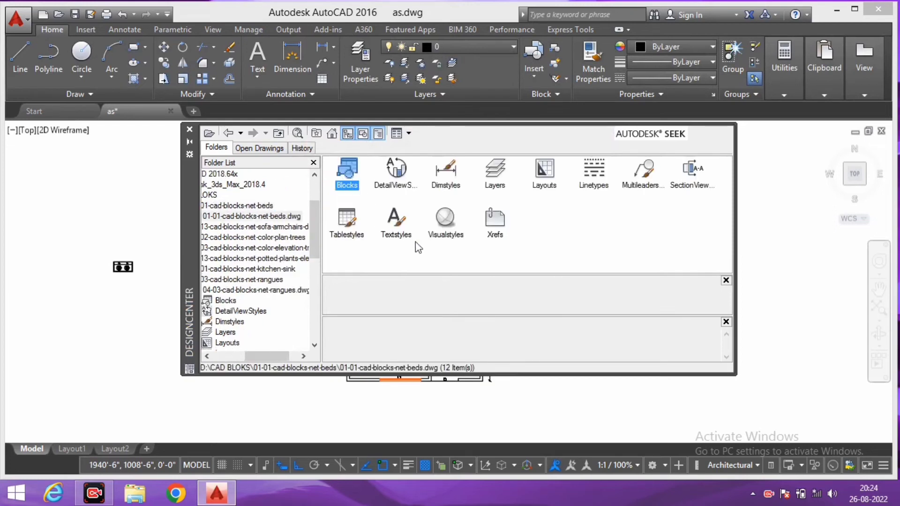
pyautogui.doubleClick(351, 176)
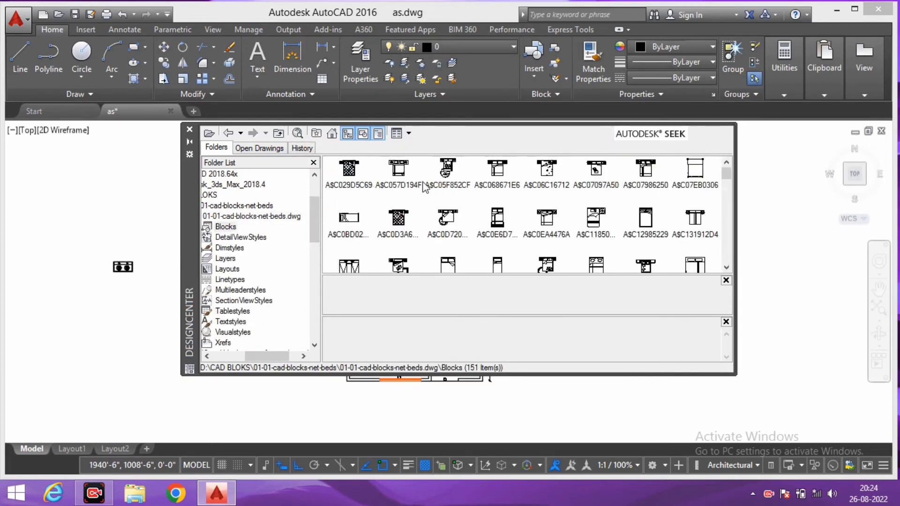
pyautogui.click(590, 223)
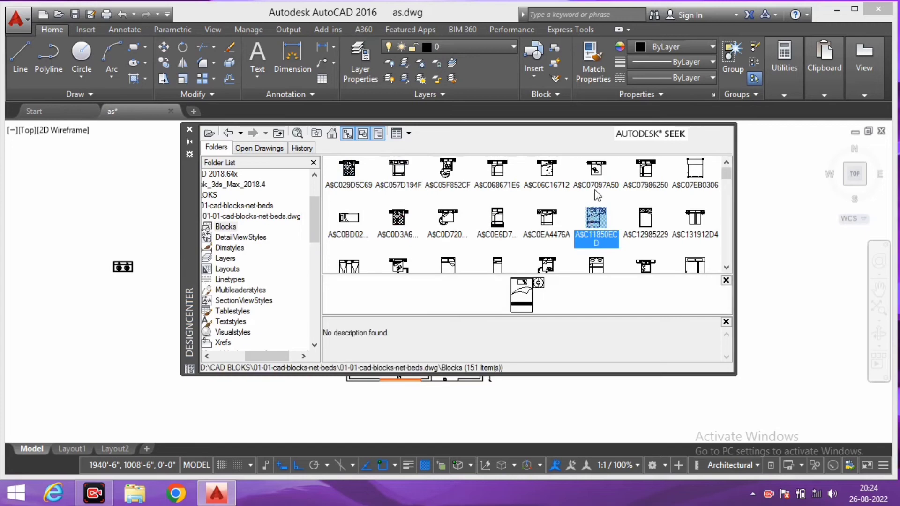
pyautogui.click(549, 265)
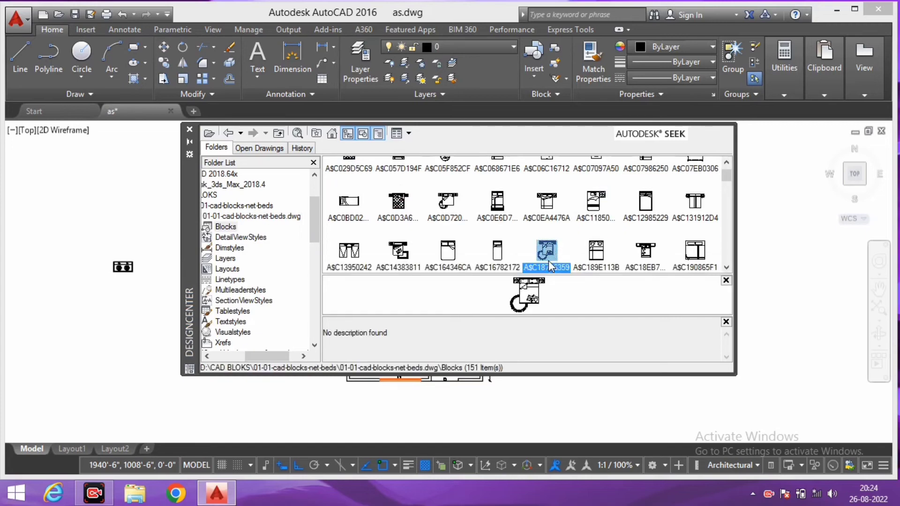
pyautogui.click(395, 256)
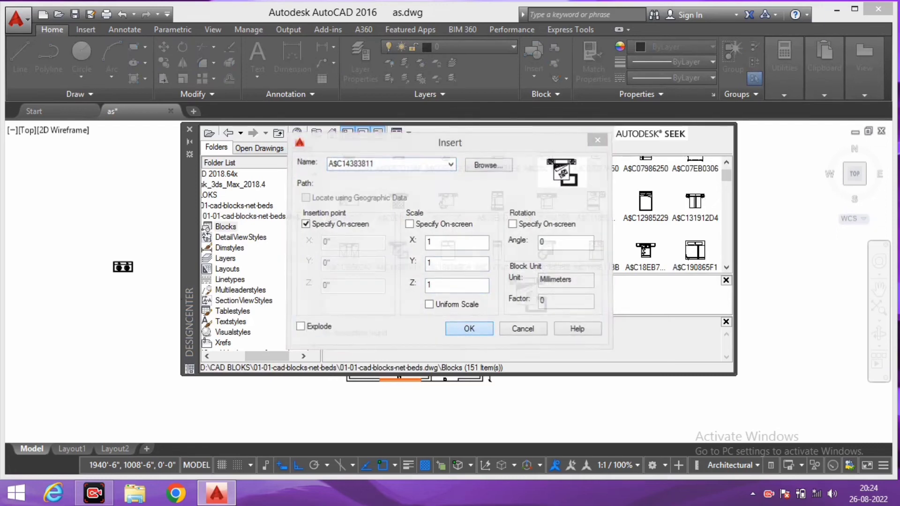
pyautogui.click(468, 330)
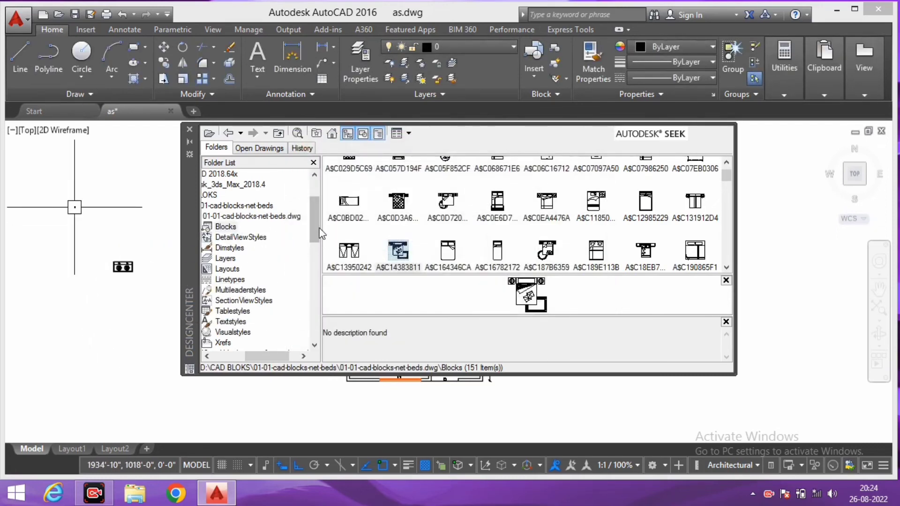
# Step: Browse the DesignCenter folder list to the sofa-armchairs library
pyautogui.scroll(-3, 319, 228)
pyautogui.scroll(-1, 305, 262)
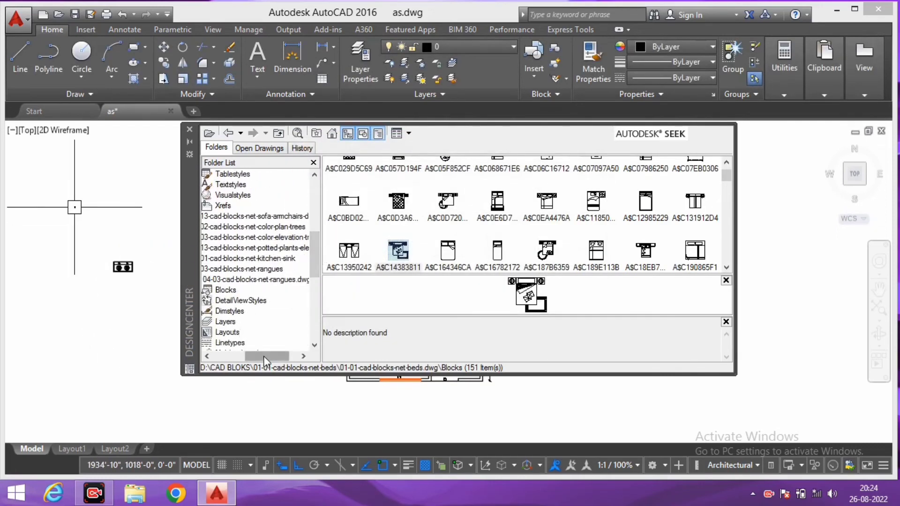
pyautogui.moveTo(264, 356)
pyautogui.mouseDown()
pyautogui.moveTo(250, 356)
pyautogui.moveTo(280, 352)
pyautogui.mouseUp()
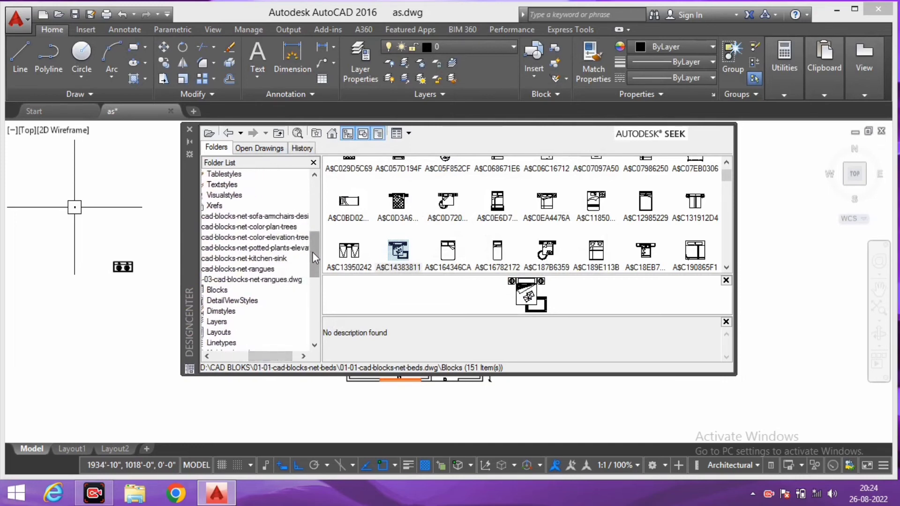
pyautogui.scroll(-1, 313, 254)
pyautogui.scroll(-1, 314, 263)
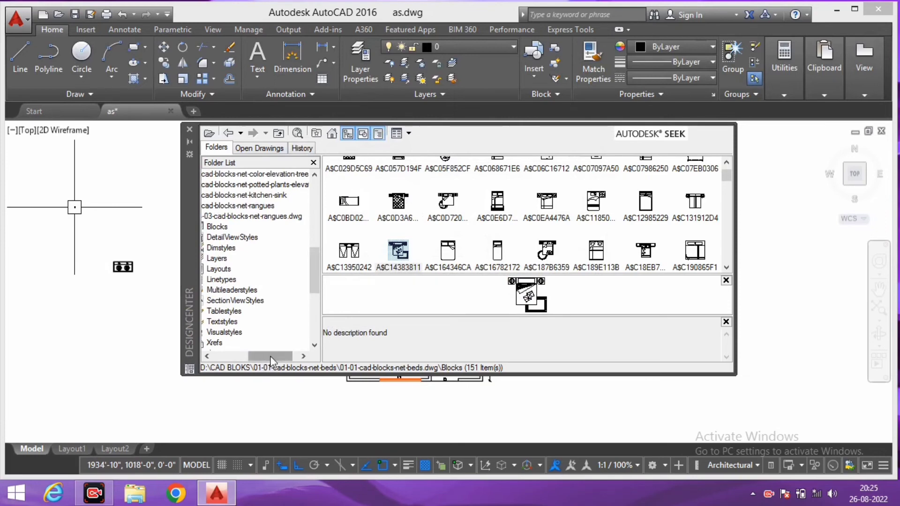
pyautogui.moveTo(271, 357); pyautogui.dragTo(249, 357)
pyautogui.scroll(2, 315, 272)
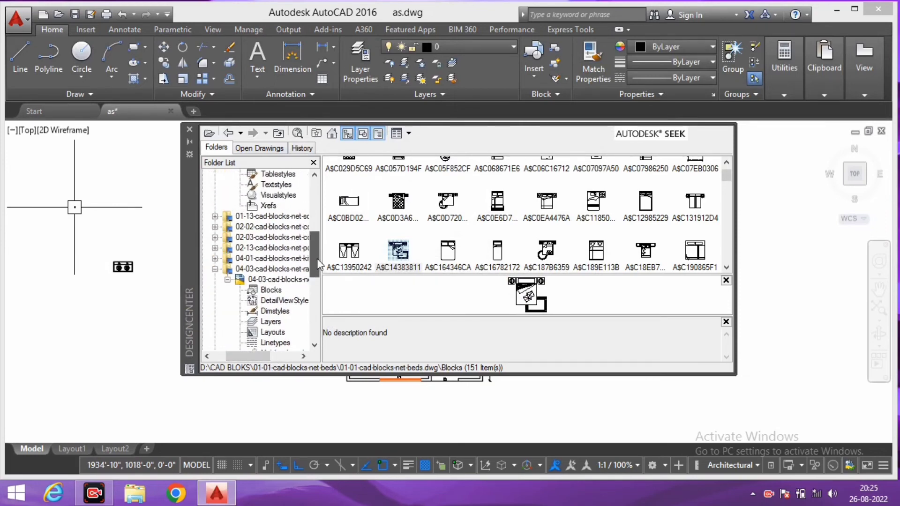
pyautogui.moveTo(273, 357); pyautogui.dragTo(281, 357)
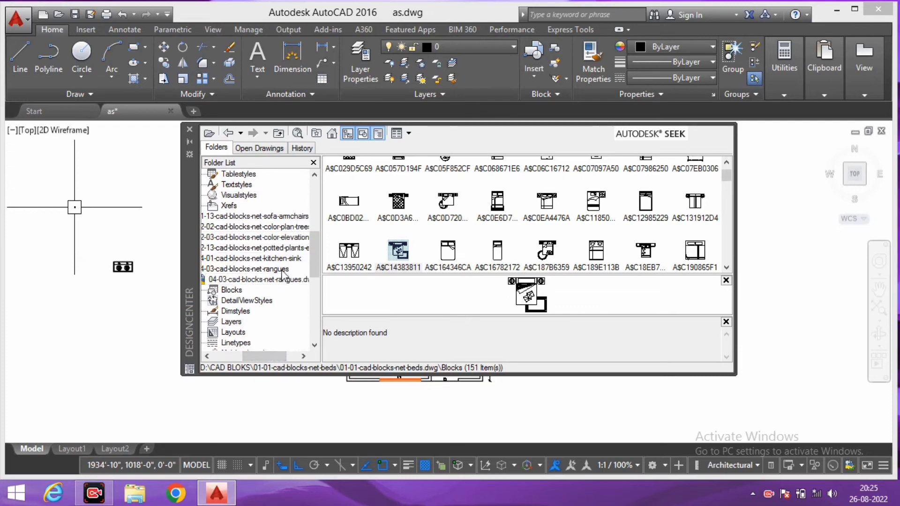
pyautogui.click(281, 269)
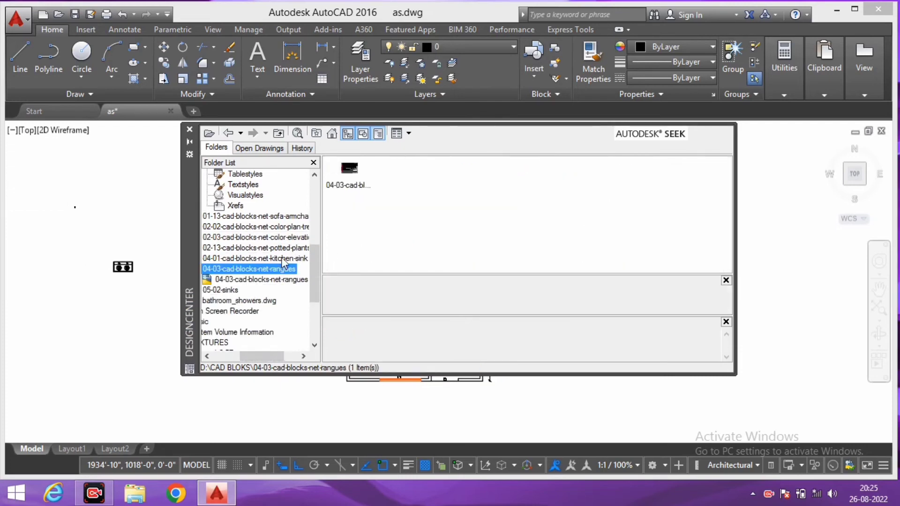
pyautogui.click(285, 227)
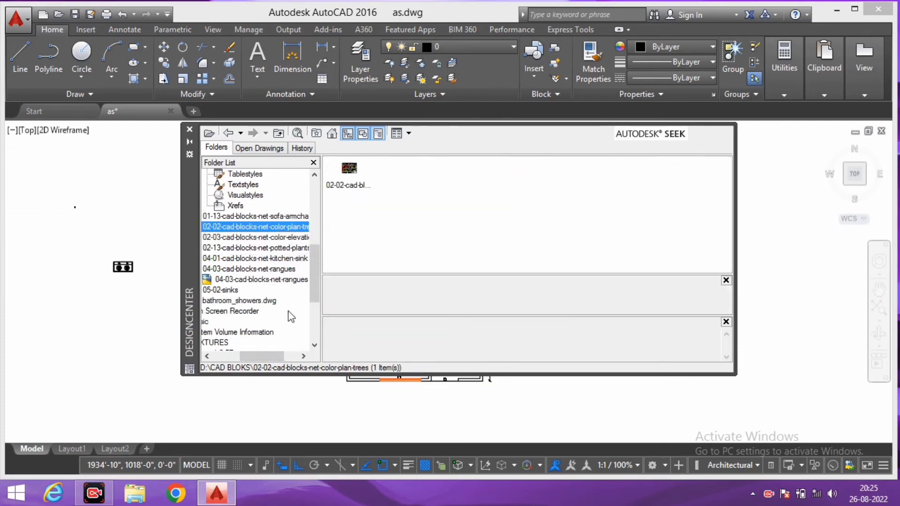
pyautogui.moveTo(270, 356); pyautogui.dragTo(285, 356)
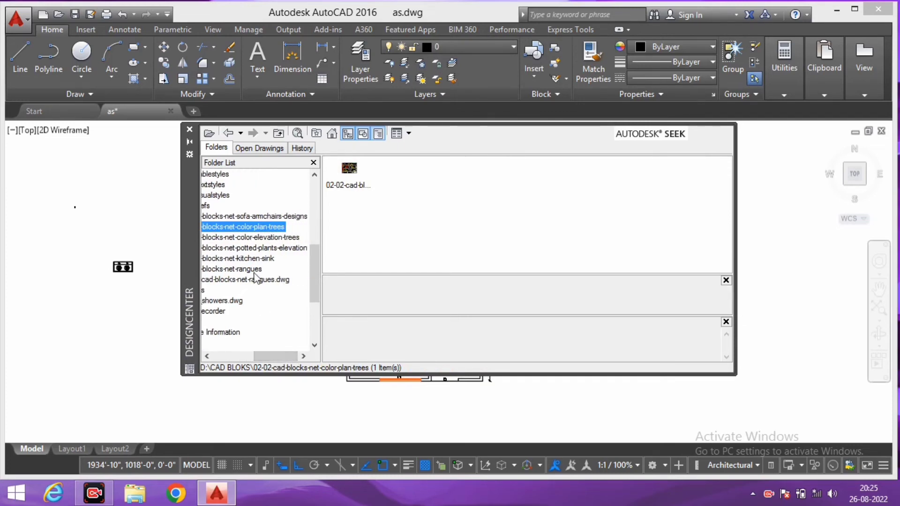
pyautogui.click(249, 215)
# Step: Insert sofa set block A$C1C981678 from the sofa-armchairs drawing below the stove
pyautogui.doubleClick(351, 169)
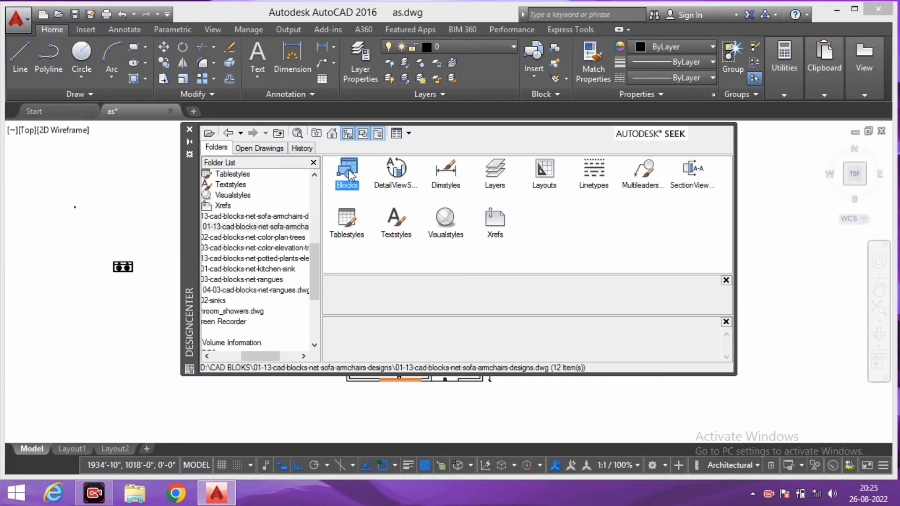
pyautogui.click(348, 169)
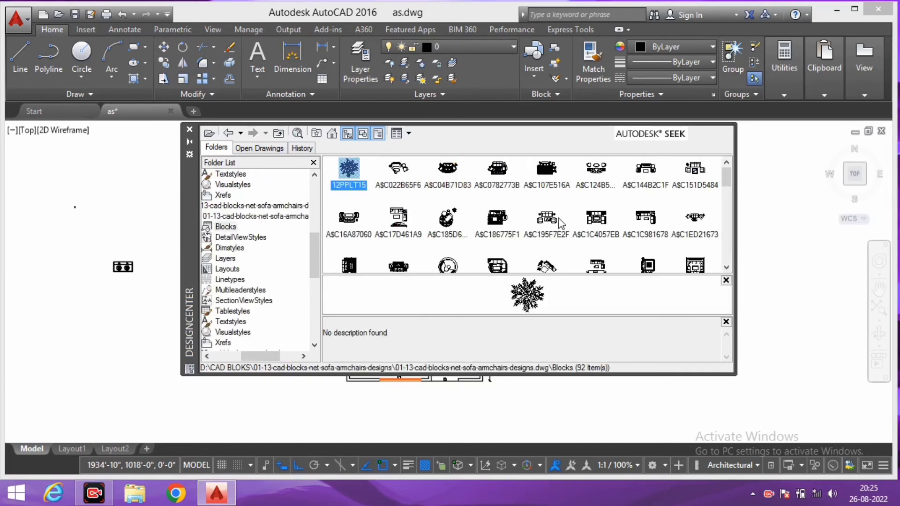
pyautogui.click(596, 221)
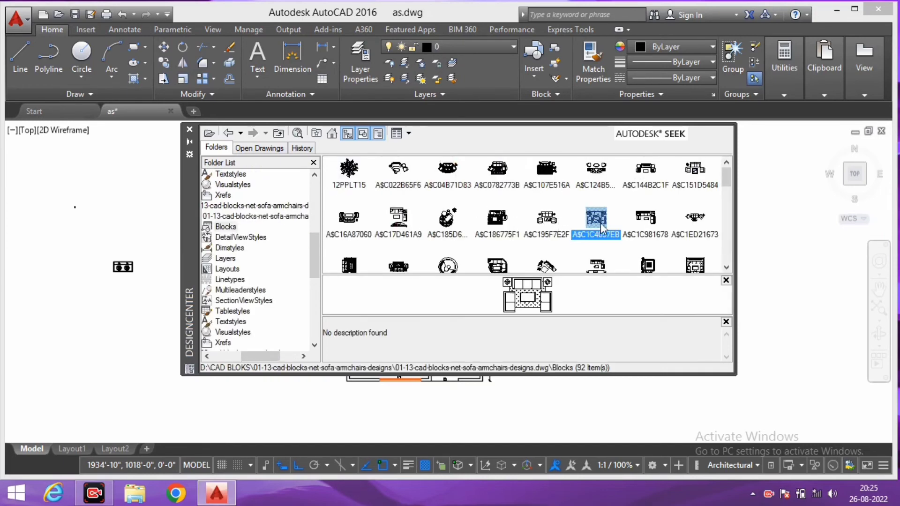
pyautogui.scroll(-1, 661, 253)
pyautogui.scroll(-1, 656, 233)
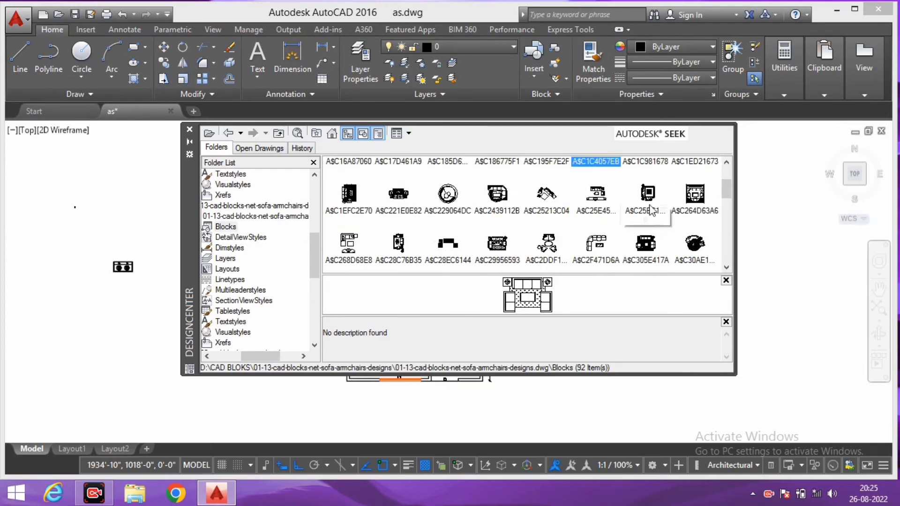
pyautogui.scroll(2, 652, 211)
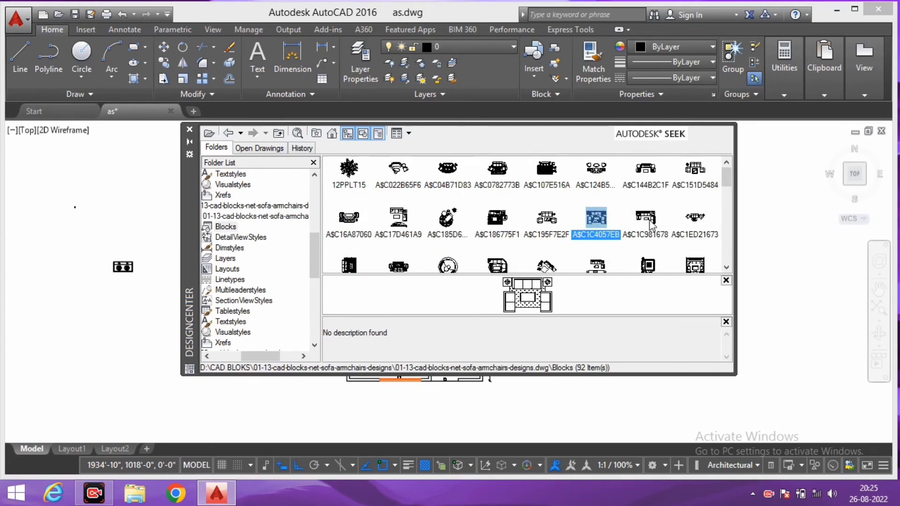
pyautogui.doubleClick(649, 223)
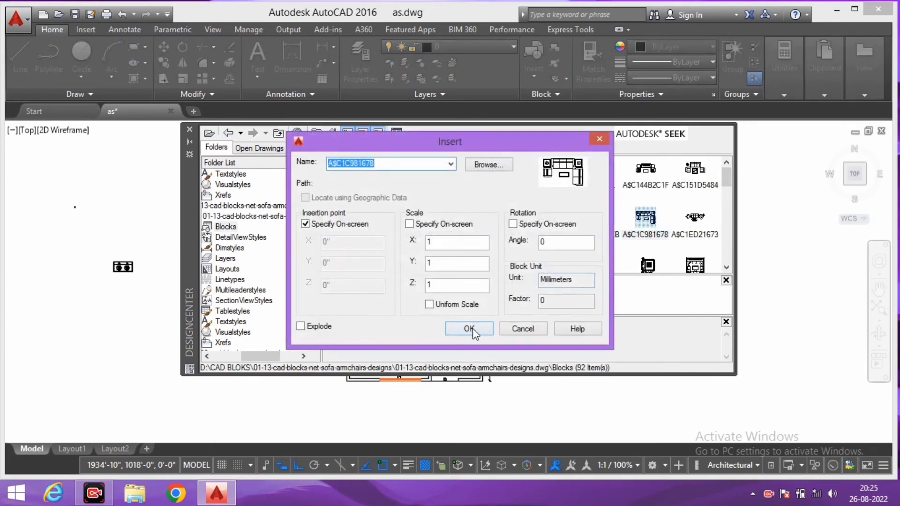
pyautogui.click(470, 329)
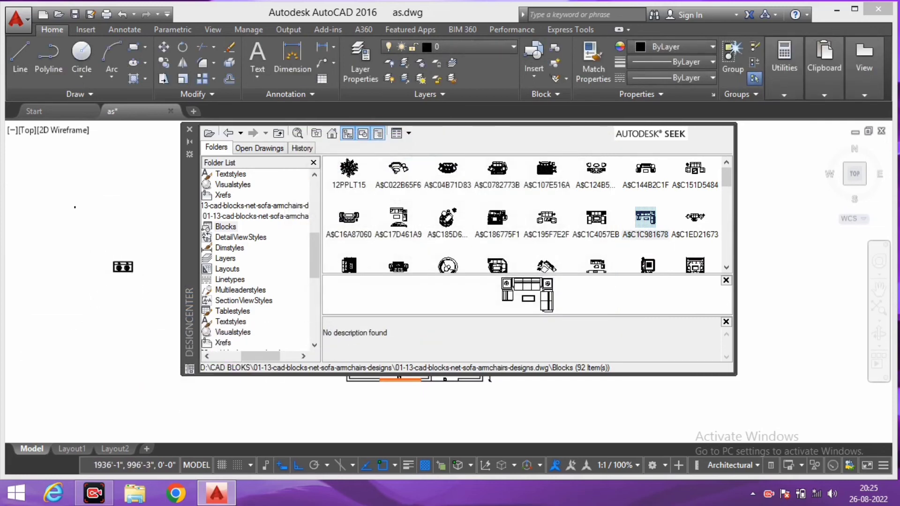
# Step: Close the block library and move the sofa set inside the living room
pyautogui.click(190, 130)
pyautogui.scroll(2, 99, 309)
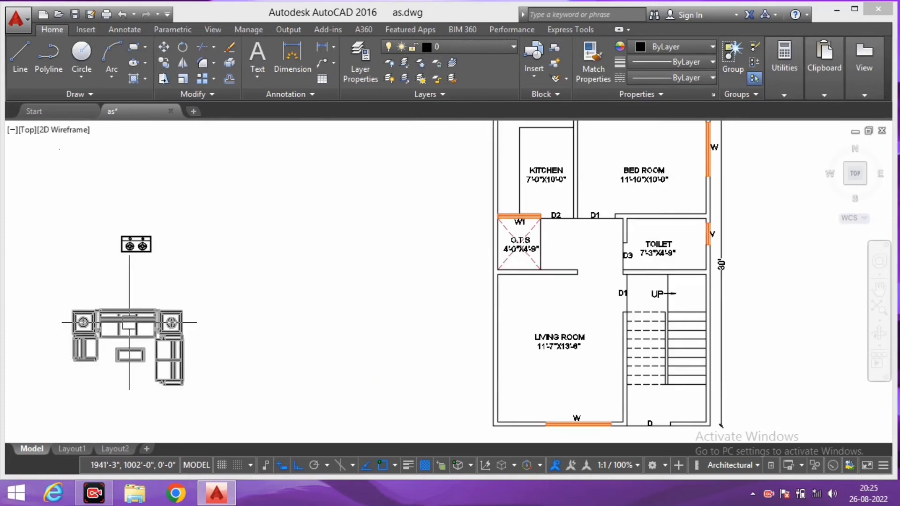
pyautogui.moveTo(181, 327); pyautogui.dragTo(217, 313, button='middle')
pyautogui.press('m')
pyautogui.press('Return')
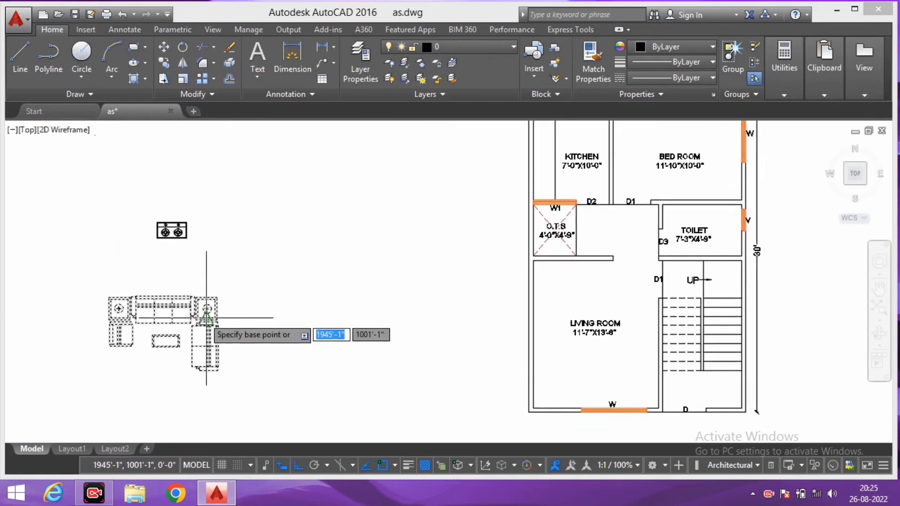
pyautogui.click(215, 298)
pyautogui.moveTo(526, 321); pyautogui.dragTo(495, 292, button='middle')
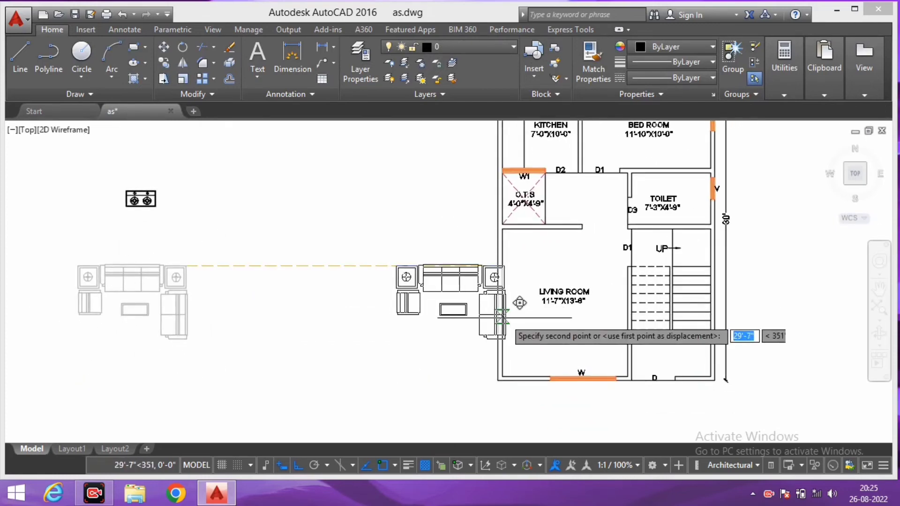
pyautogui.click(498, 312)
# Step: Rotate the sofa set 90° to run along the left wall, undoing a -120° attempt
pyautogui.scroll(2, 545, 424)
pyautogui.click(420, 276)
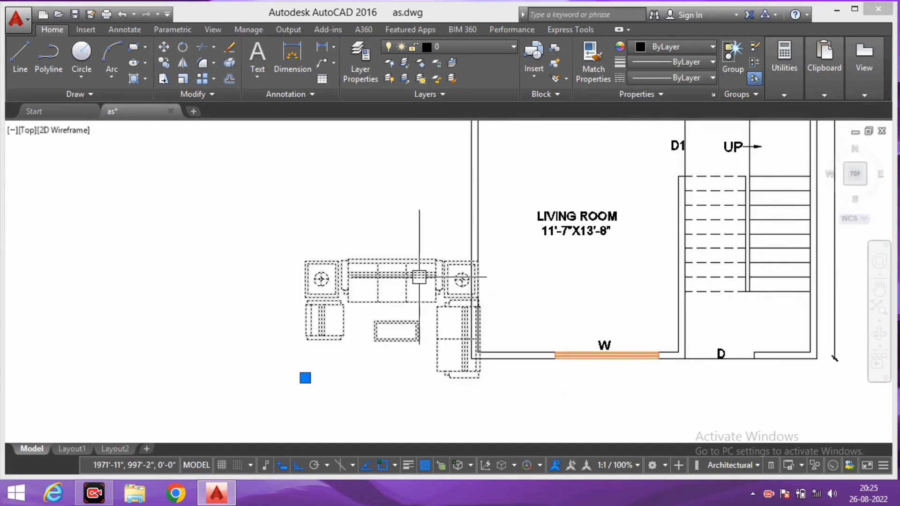
pyautogui.write('R')
pyautogui.press('Return')
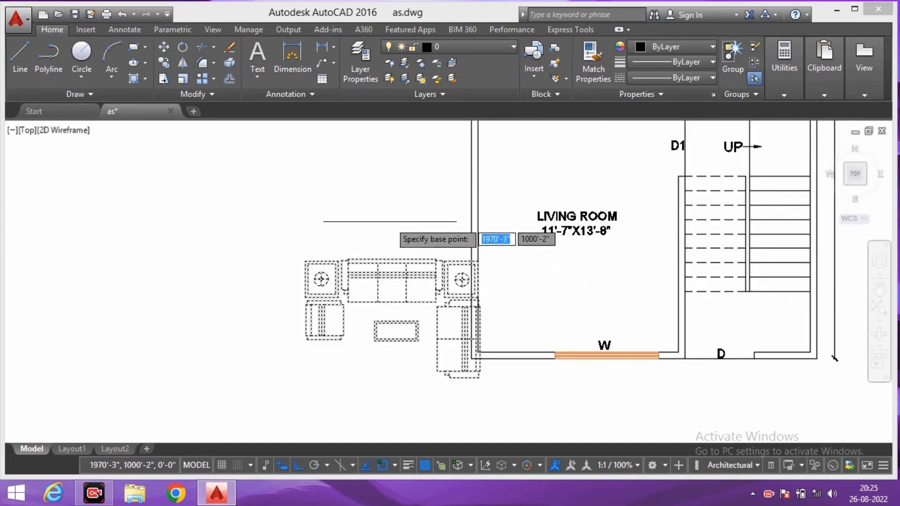
pyautogui.click(399, 224)
pyautogui.write('-120')
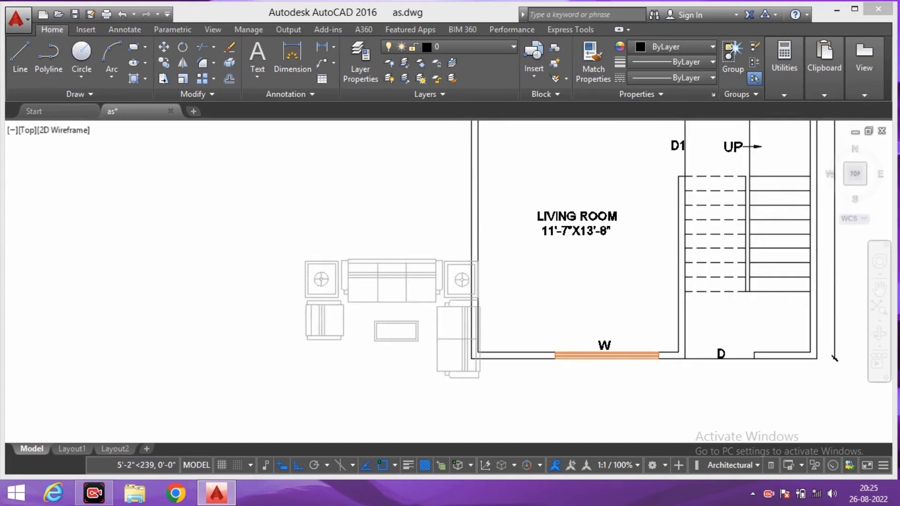
pyautogui.press('Return')
pyautogui.hotkey('ctrl', 'z')
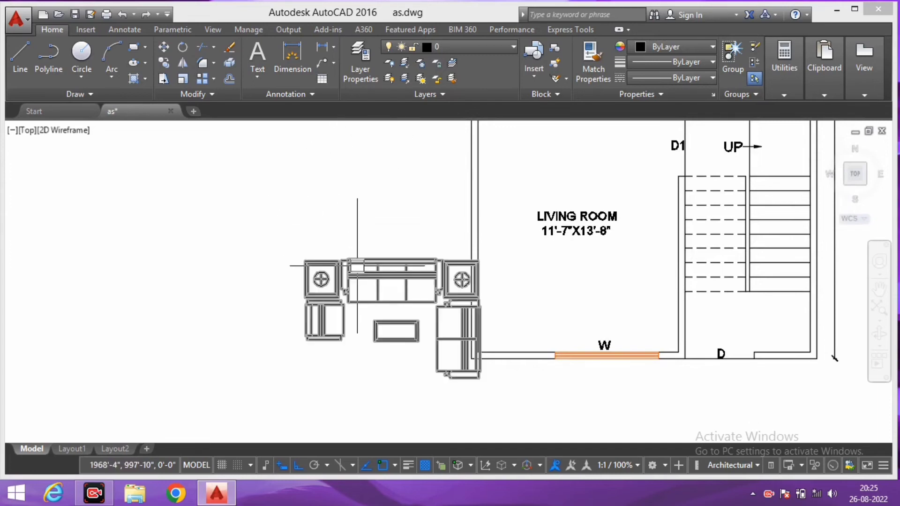
pyautogui.write('o')
pyautogui.press('Return')
pyautogui.click(358, 234)
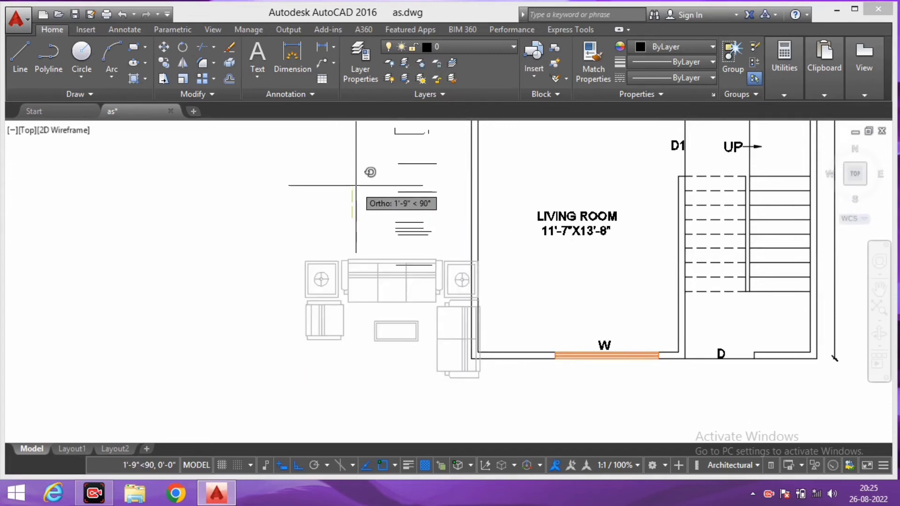
pyautogui.click(357, 183)
# Step: Move the rotated sofa set toward the living room's upper-left corner
pyautogui.scroll(-4, 400, 242)
pyautogui.scroll(2, 401, 241)
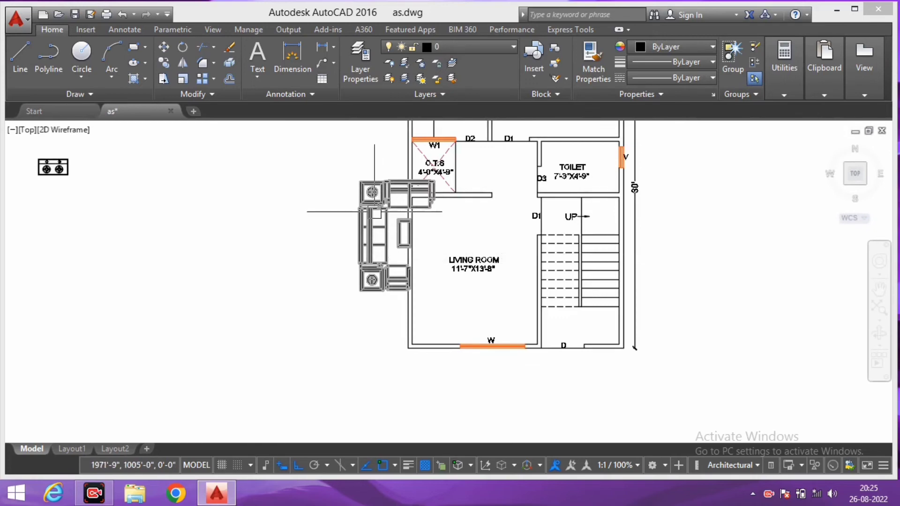
pyautogui.click(375, 212)
pyautogui.moveTo(378, 211); pyautogui.dragTo(377, 232, button='middle')
pyautogui.write('m')
pyautogui.press('Return')
pyautogui.scroll(3, 354, 206)
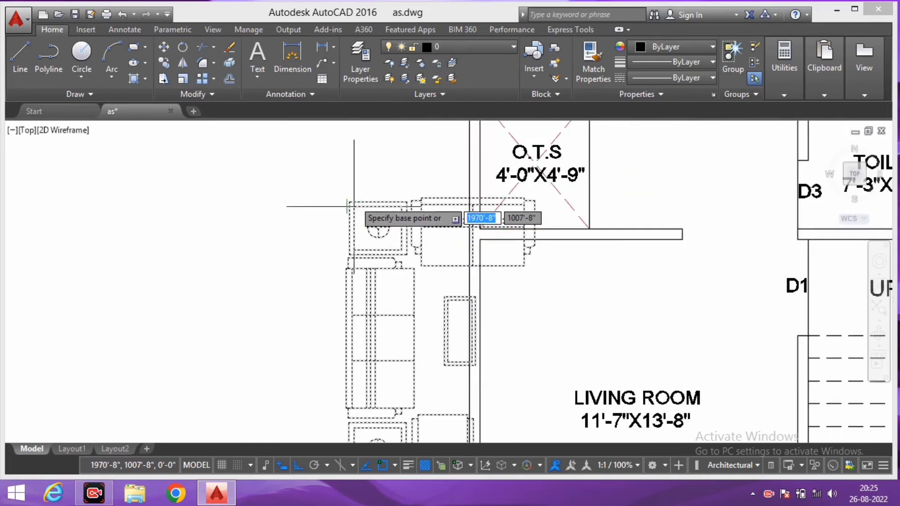
pyautogui.click(349, 204)
pyautogui.click(480, 239)
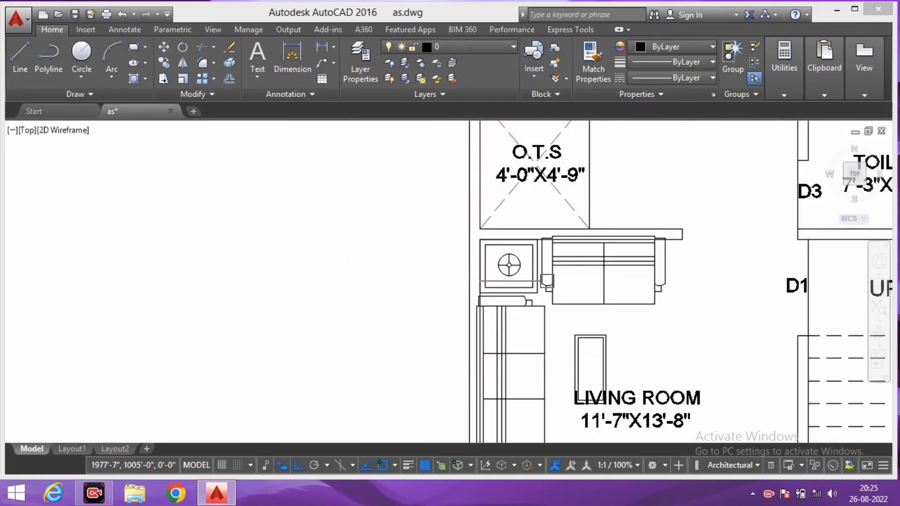
# Step: Nudge the sofa slightly right, then select the whole sofa-and-armchairs set
pyautogui.scroll(-1, 547, 282)
pyautogui.click(538, 249)
pyautogui.scroll(-2, 538, 249)
pyautogui.write('m')
pyautogui.press('Return')
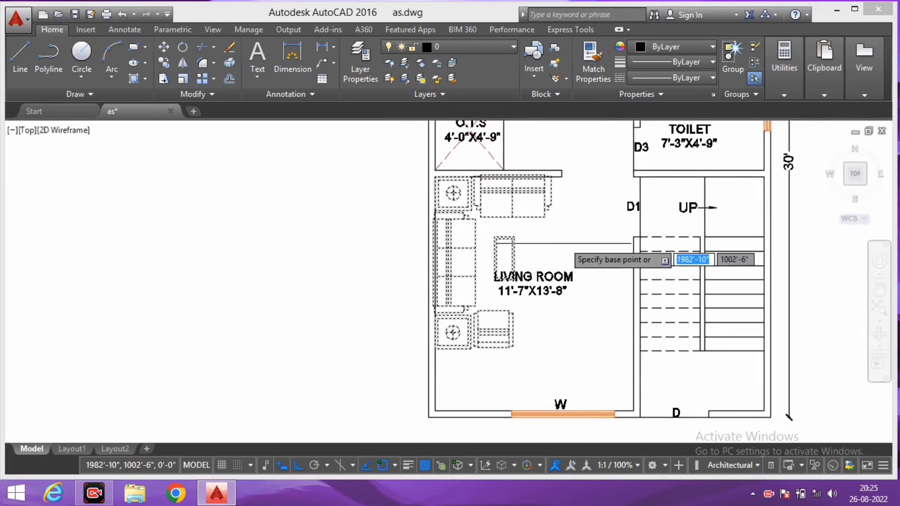
pyautogui.click(565, 241)
pyautogui.click(571, 241)
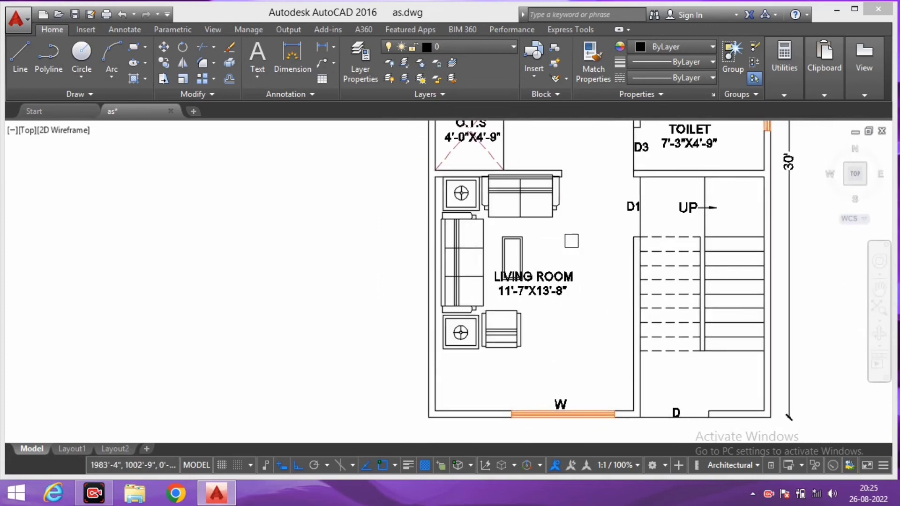
pyautogui.moveTo(572, 241); pyautogui.dragTo(560, 239, button='middle')
pyautogui.click(545, 202)
pyautogui.write('m')
pyautogui.press('Return')
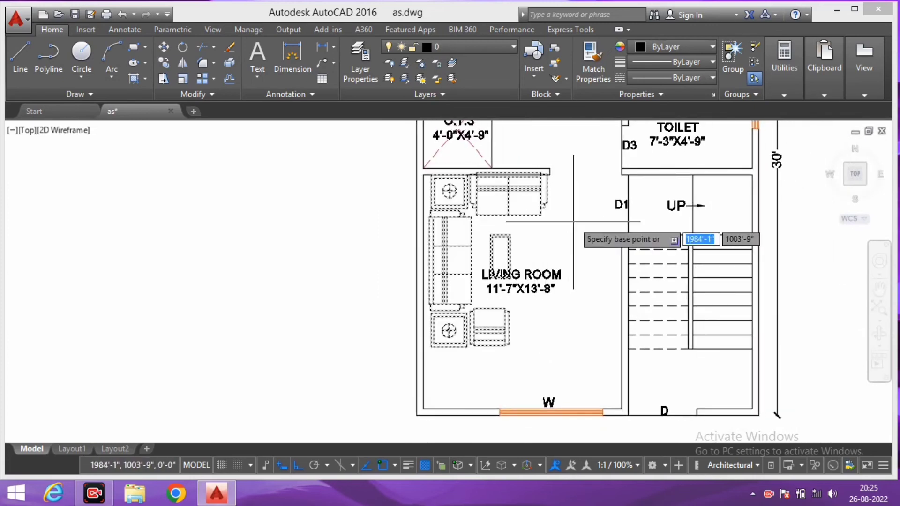
pyautogui.press('Escape')
# Step: Move the furniture set to the right within the living room
pyautogui.scroll(1, 551, 237)
pyautogui.scroll(1, 536, 230)
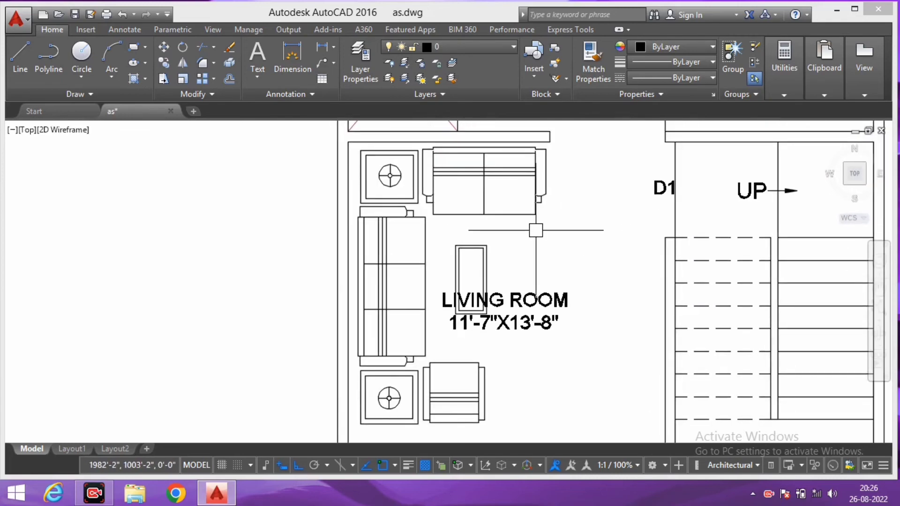
pyautogui.scroll(-2, 535, 230)
pyautogui.scroll(2, 506, 250)
pyautogui.write('m')
pyautogui.press('Return')
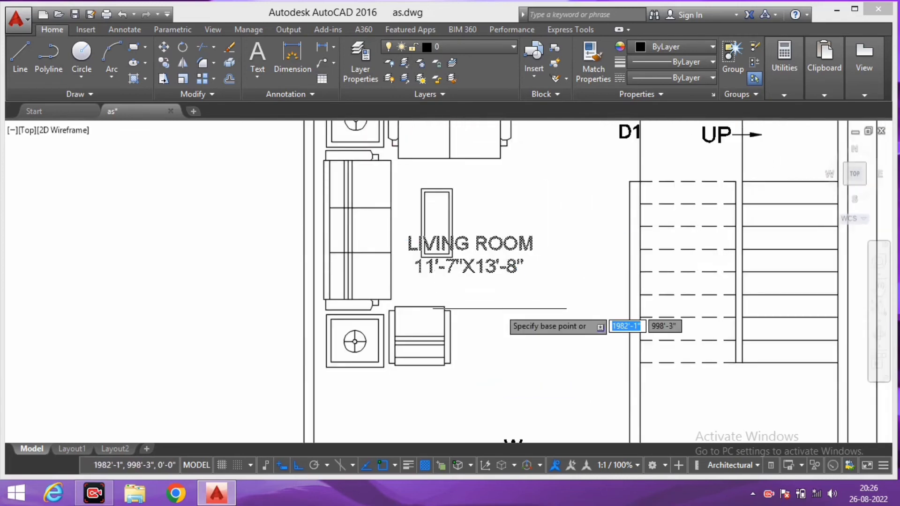
pyautogui.click(504, 323)
pyautogui.click(566, 323)
# Step: Reselect the furniture set and shift it down in the living room
pyautogui.scroll(-2, 537, 254)
pyautogui.moveTo(537, 254); pyautogui.dragTo(523, 252, button='middle')
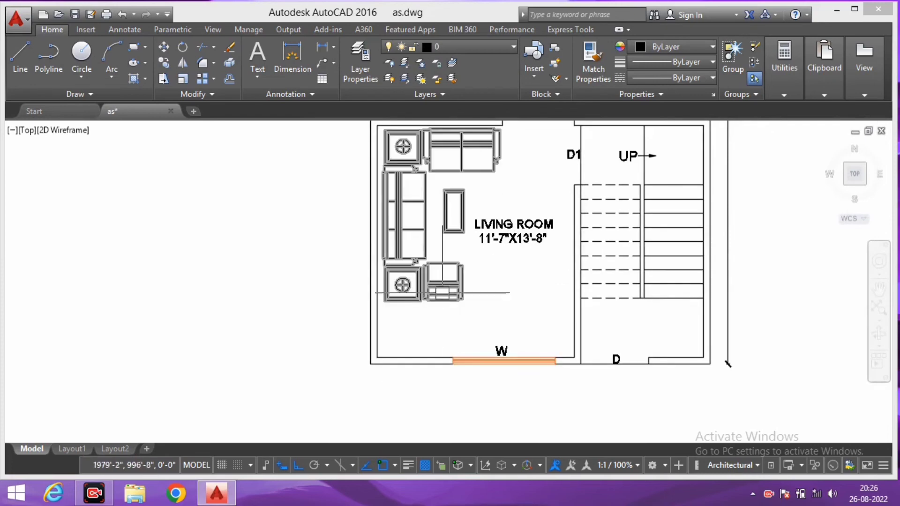
pyautogui.click(440, 294)
pyautogui.write('m')
pyautogui.press('Return')
pyautogui.click(525, 302)
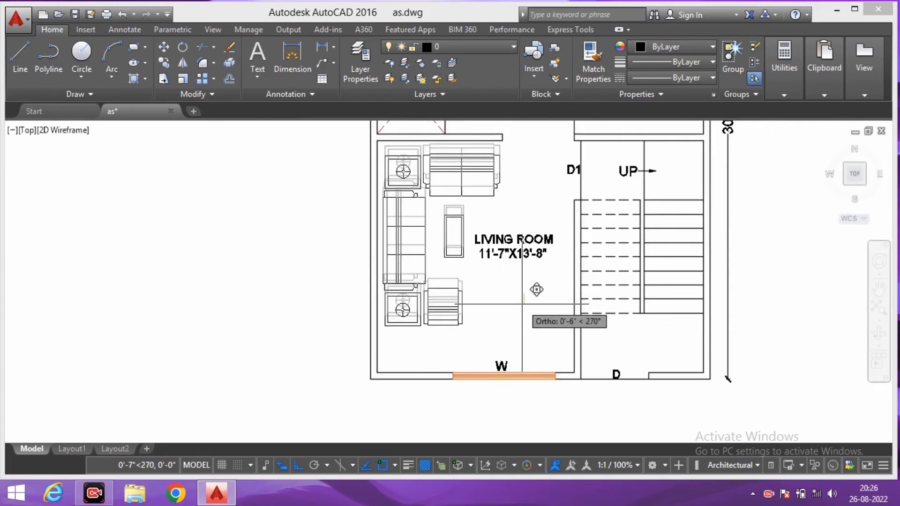
pyautogui.click(523, 324)
# Step: Shift the sofa set back up so it sits against the wall
pyautogui.scroll(-2, 516, 285)
pyautogui.scroll(4, 516, 284)
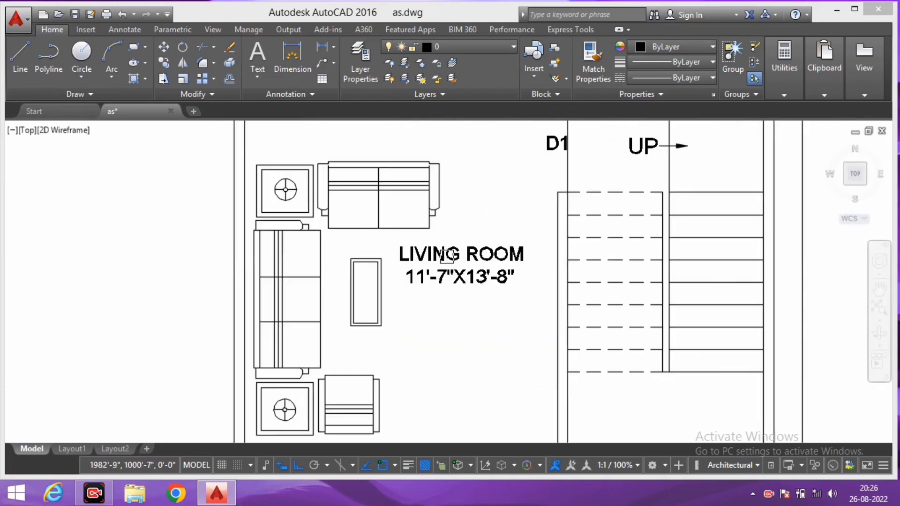
pyautogui.scroll(-5, 405, 198)
pyautogui.scroll(3, 440, 224)
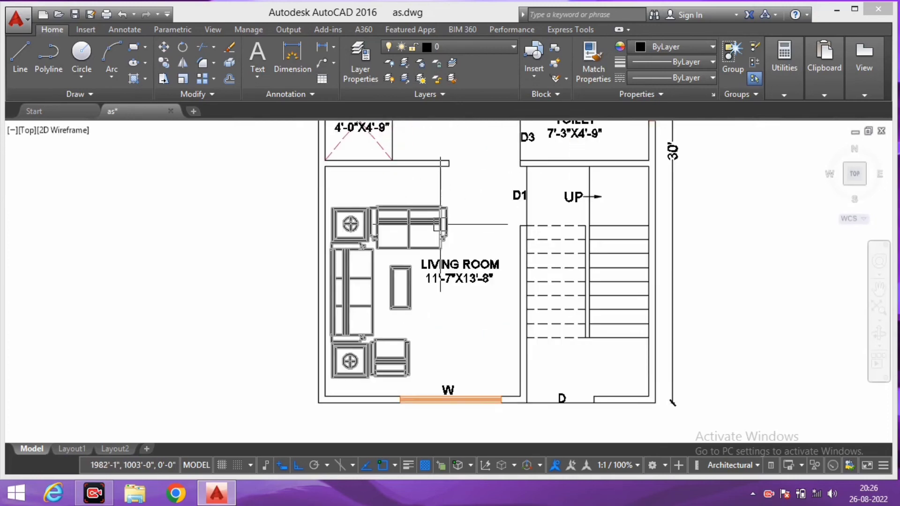
pyautogui.scroll(2, 442, 216)
pyautogui.click(438, 225)
pyautogui.scroll(-1, 439, 225)
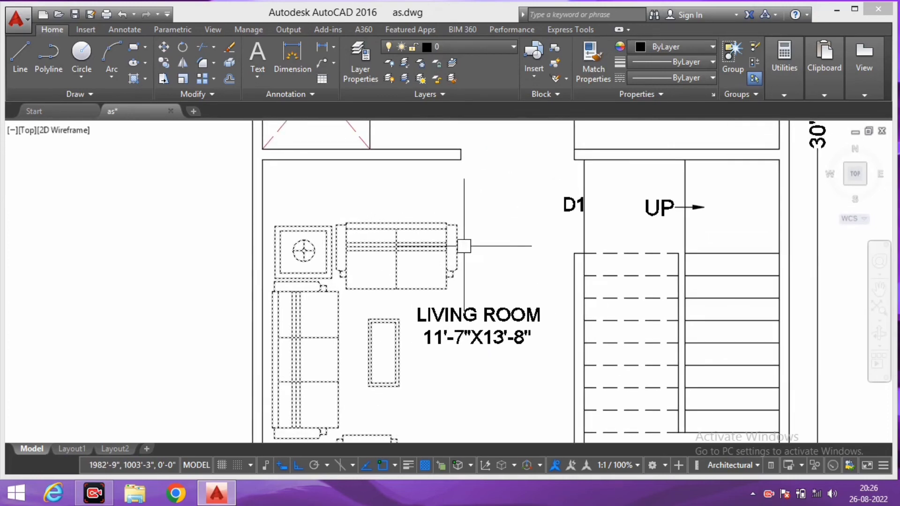
pyautogui.press('m')
pyautogui.press('space')
pyautogui.click(492, 244)
pyautogui.click(506, 213)
pyautogui.scroll(-5, 492, 253)
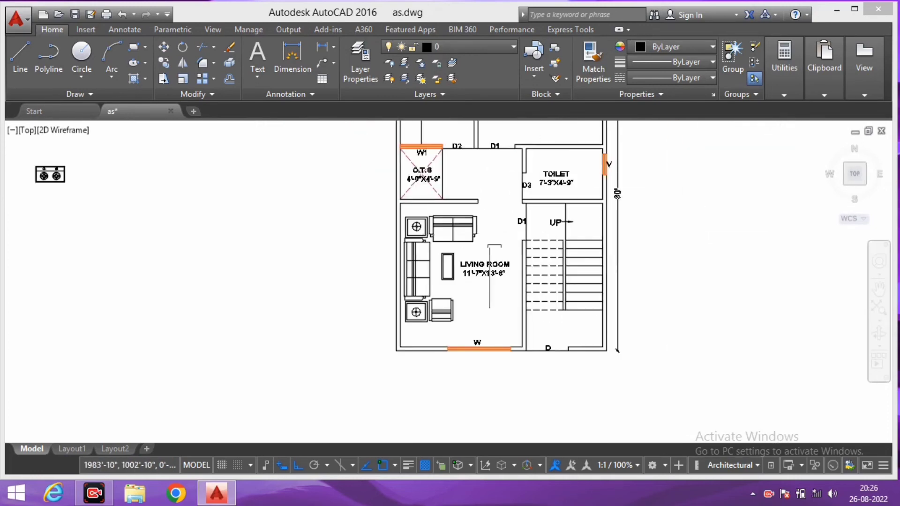
pyautogui.scroll(3, 492, 263)
pyautogui.scroll(-1, 491, 263)
pyautogui.scroll(-2, 492, 262)
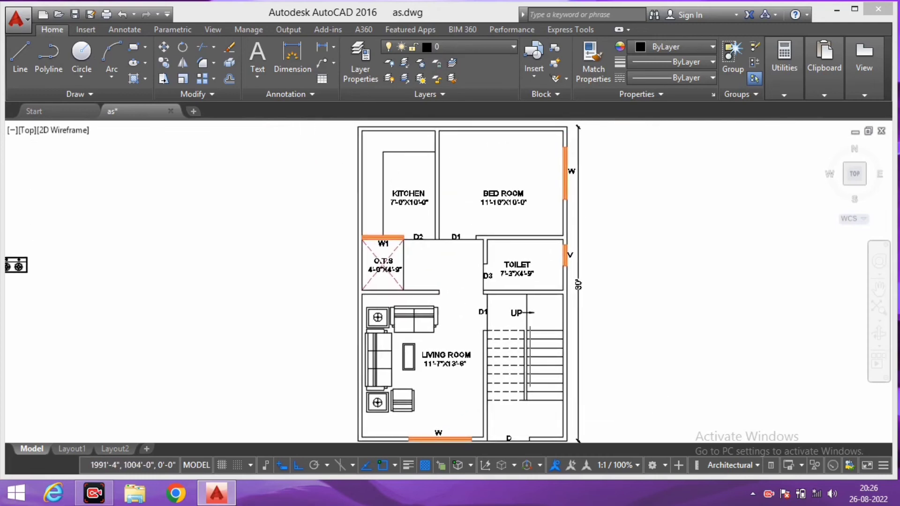
pyautogui.moveTo(536, 259); pyautogui.dragTo(608, 226, button='middle')
pyautogui.scroll(3, 103, 261)
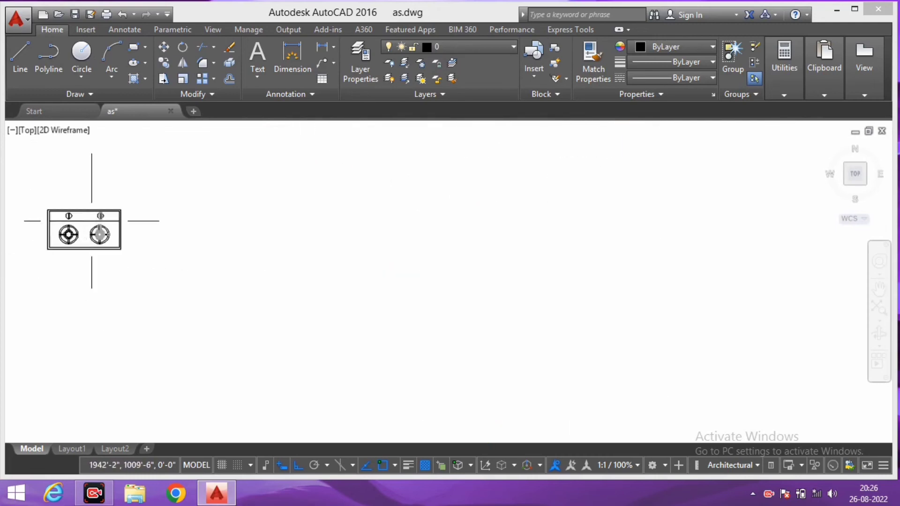
pyautogui.click(91, 226)
pyautogui.moveTo(157, 271); pyautogui.dragTo(218, 289, button='middle')
pyautogui.scroll(2, 174, 266)
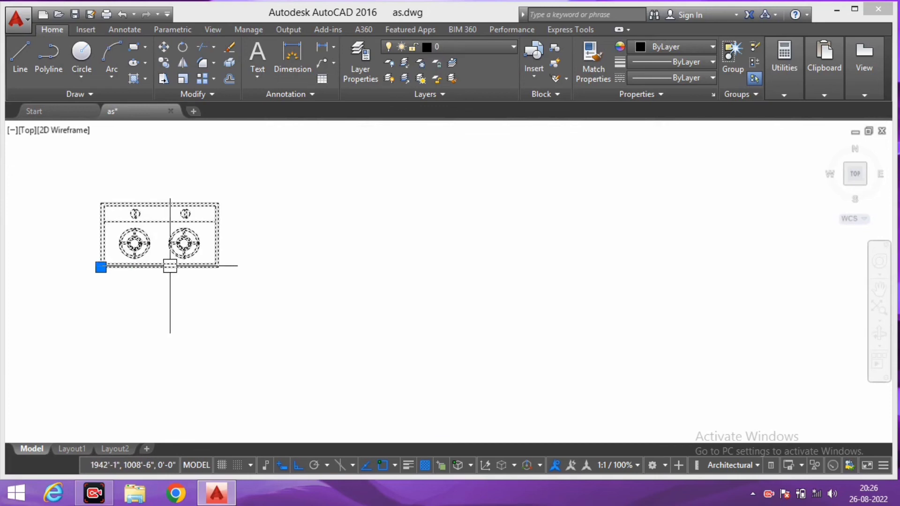
pyautogui.write('RO')
pyautogui.press('Return')
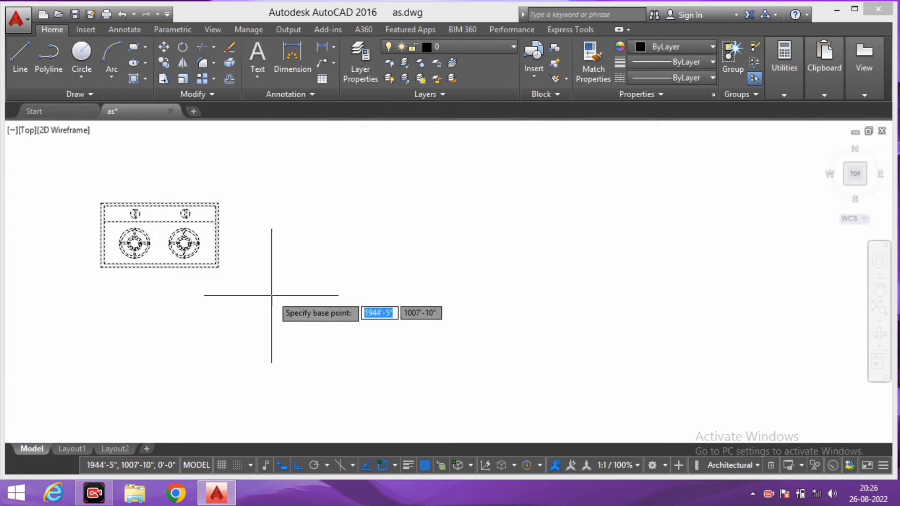
pyautogui.click(271, 301)
pyautogui.click(169, 314)
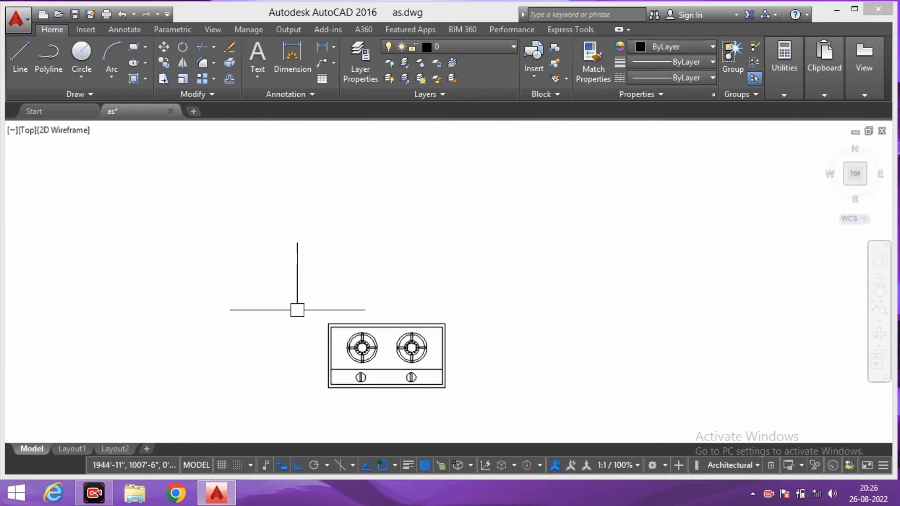
pyautogui.click(357, 327)
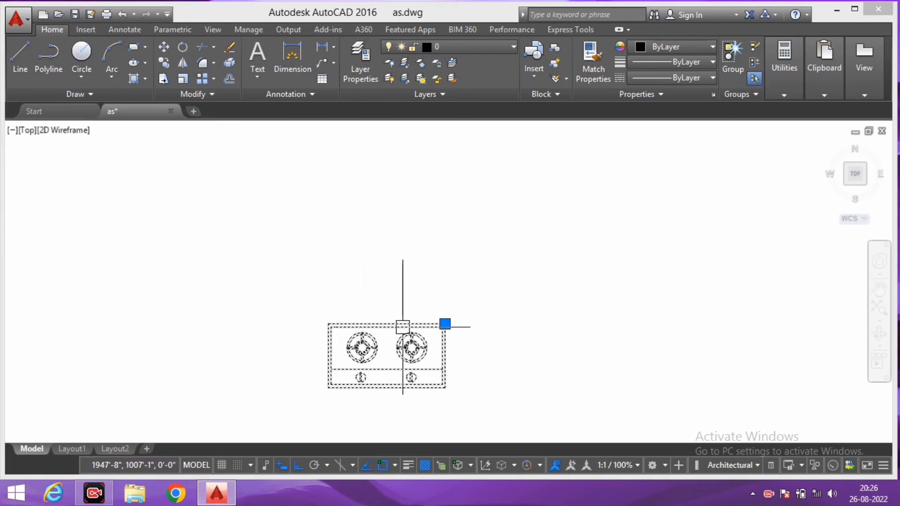
pyautogui.write('o')
pyautogui.press('Return')
pyautogui.click(425, 280)
pyautogui.click(423, 251)
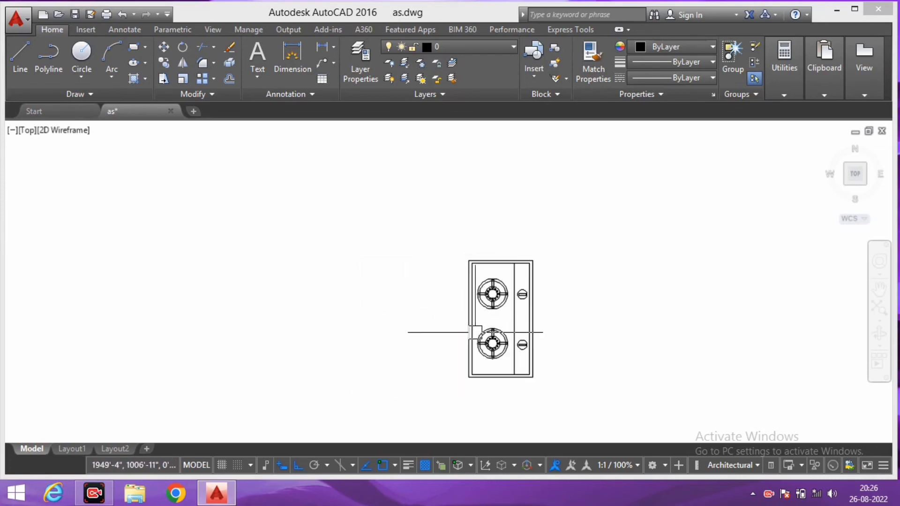
pyautogui.click(477, 326)
pyautogui.write('m')
pyautogui.press('Return')
pyautogui.click(488, 327)
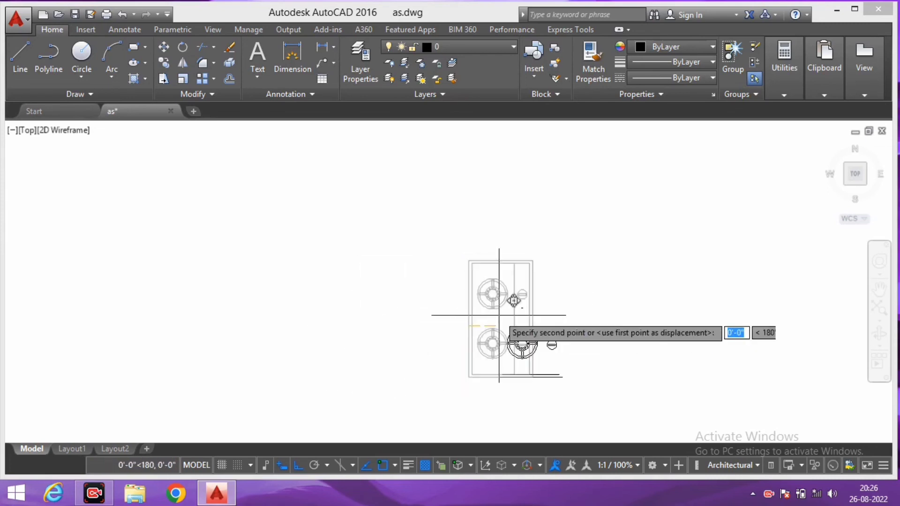
pyautogui.scroll(-3, 516, 315)
pyautogui.moveTo(517, 315)
pyautogui.mouseDown(button='middle')
pyautogui.moveTo(519, 323)
pyautogui.moveTo(467, 322)
pyautogui.mouseUp(button='middle')
pyautogui.scroll(2, 597, 267)
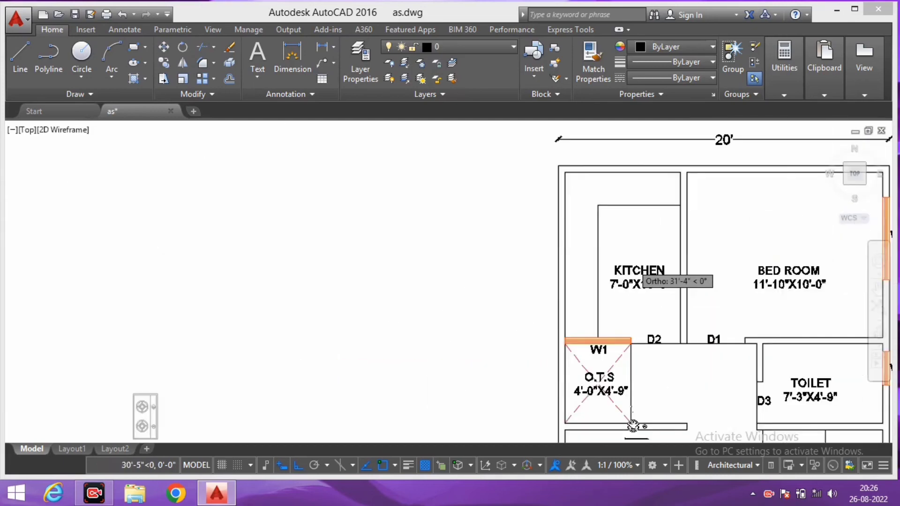
pyautogui.click(574, 284)
pyautogui.moveTo(574, 284)
pyautogui.mouseDown(button='middle')
pyautogui.moveTo(479, 300)
pyautogui.moveTo(446, 288)
pyautogui.mouseUp(button='middle')
pyautogui.scroll(4, 492, 263)
pyautogui.scroll(-4, 526, 299)
pyautogui.scroll(3, 446, 277)
pyautogui.scroll(-3, 446, 276)
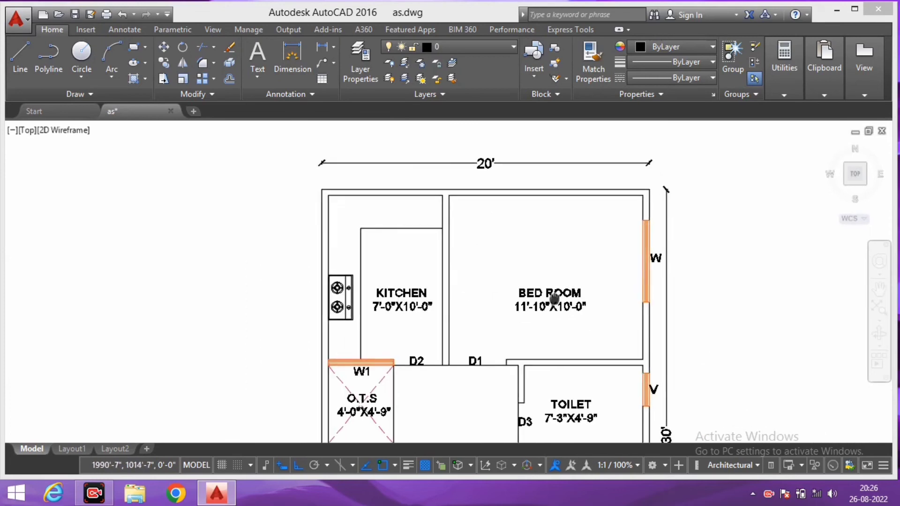
pyautogui.moveTo(521, 358); pyautogui.dragTo(452, 264, button='middle')
pyautogui.moveTo(346, 218); pyautogui.dragTo(395, 282, button='middle')
pyautogui.moveTo(380, 196); pyautogui.dragTo(323, 169, button='middle')
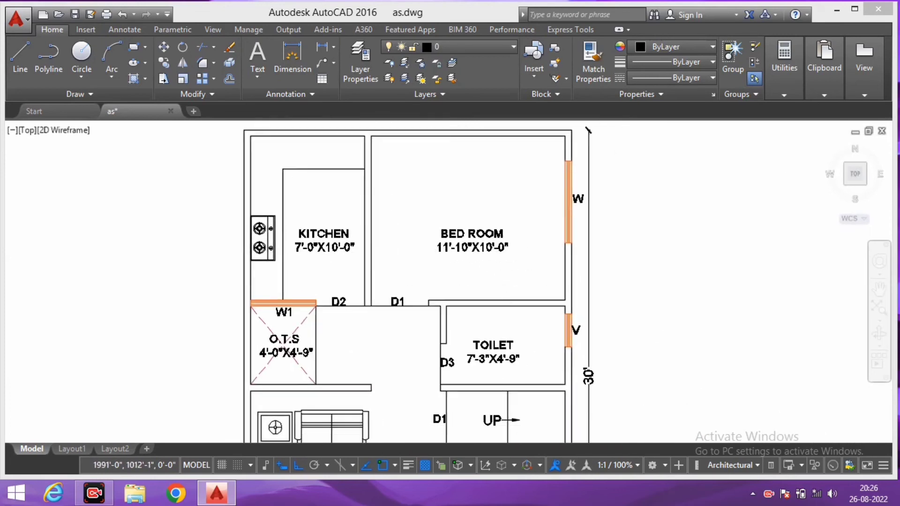
pyautogui.scroll(-3, 322, 221)
pyautogui.scroll(4, 429, 300)
pyautogui.scroll(-4, 459, 269)
pyautogui.moveTo(458, 269); pyautogui.dragTo(404, 221, button='middle')
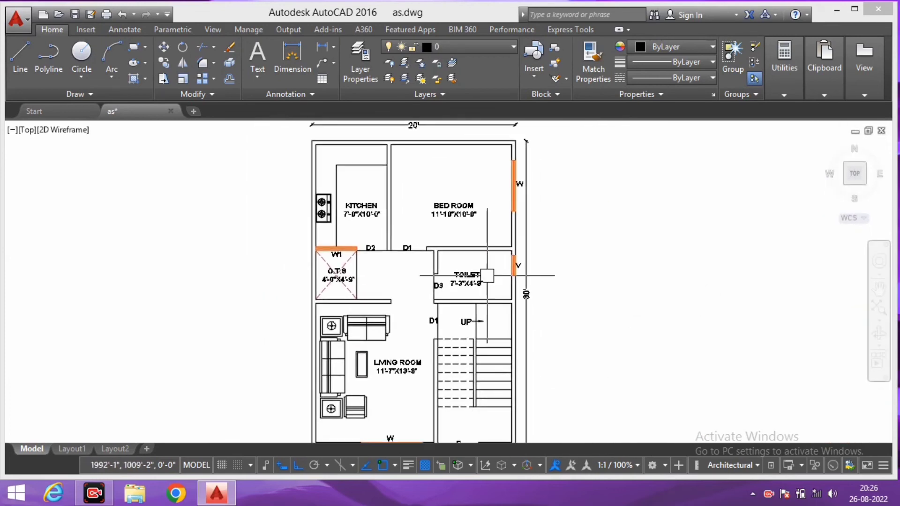
pyautogui.scroll(2, 503, 294)
pyautogui.moveTo(508, 298); pyautogui.dragTo(538, 325, button='middle')
pyautogui.scroll(-2, 528, 314)
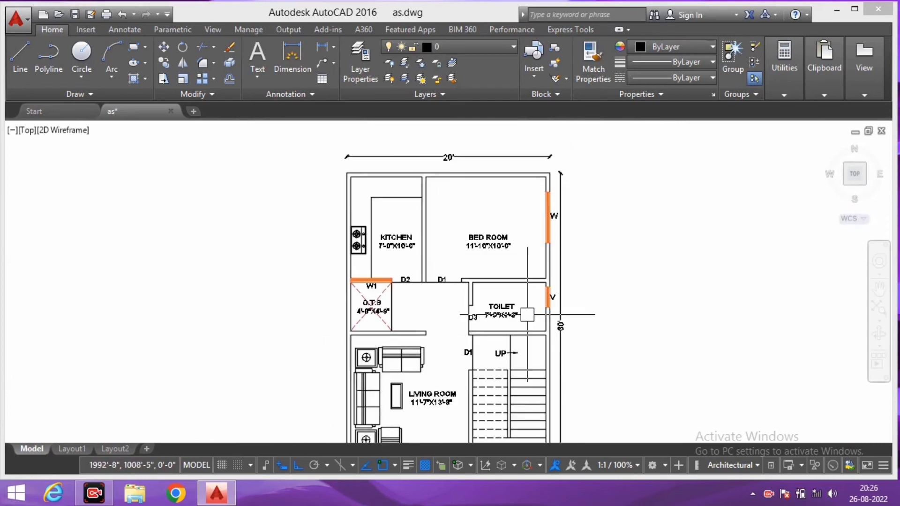
# Step: Insert the Toilet - Imperial sample block left of the kitchen from Tool Palettes
pyautogui.hotkey('ctrl', '2')
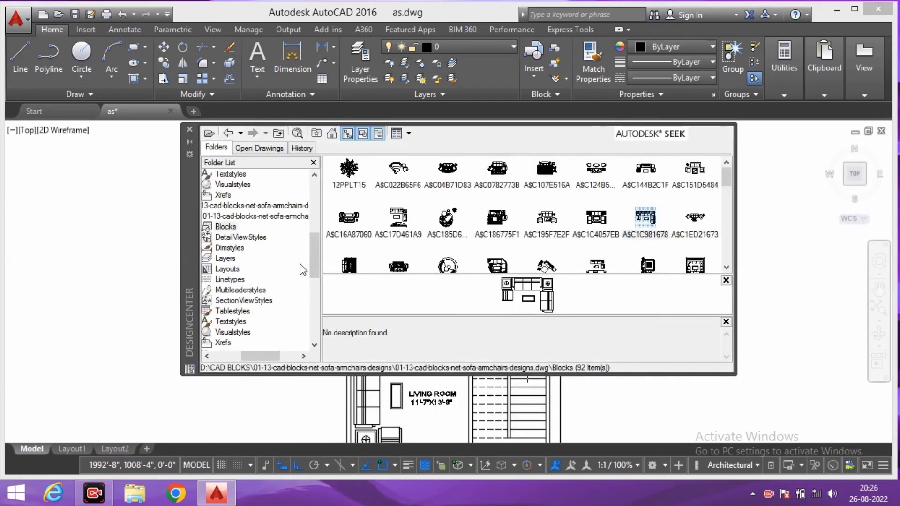
pyautogui.click(190, 131)
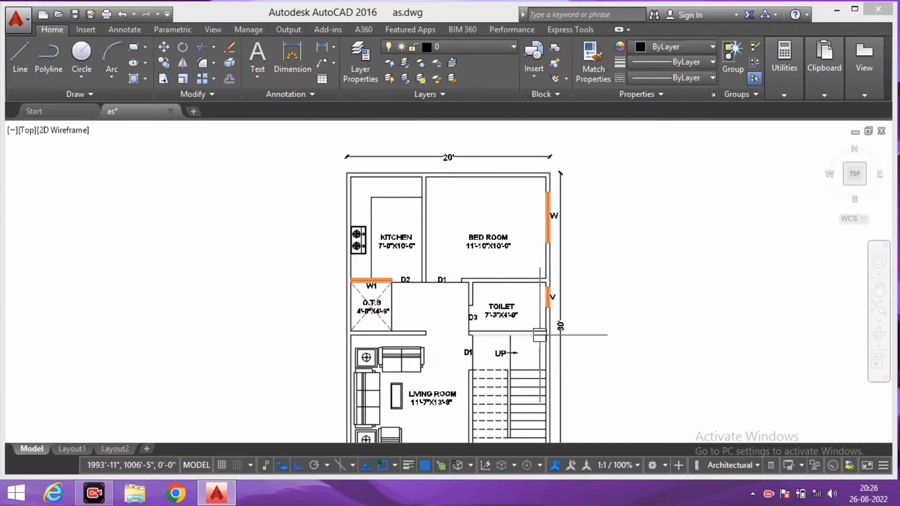
pyautogui.hotkey('ctrl', '3')
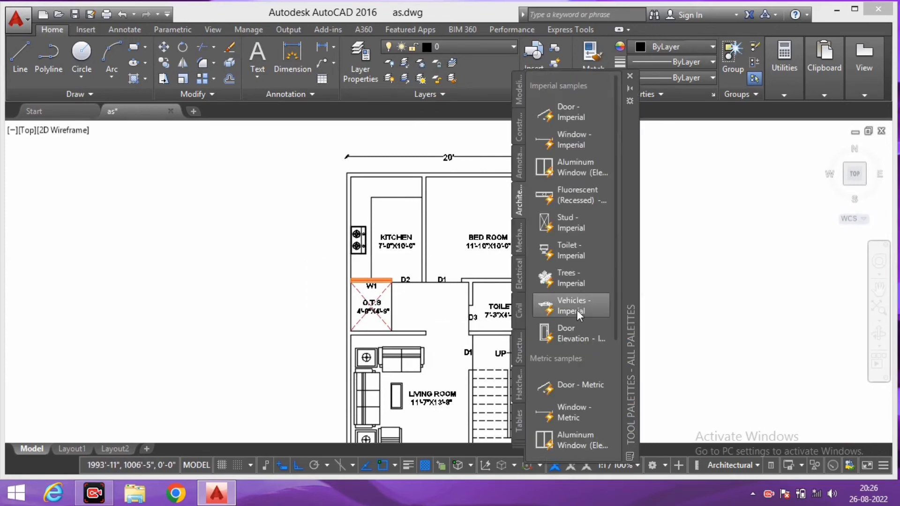
pyautogui.click(569, 277)
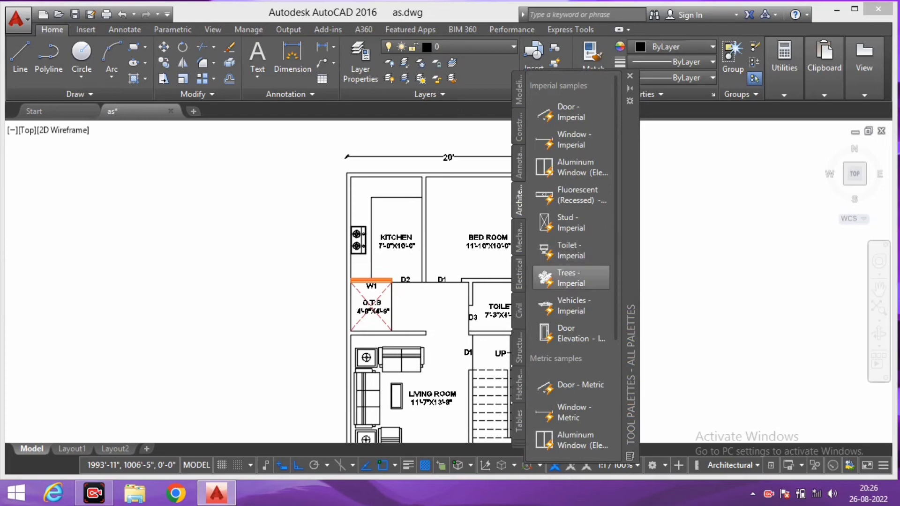
pyautogui.click(281, 258)
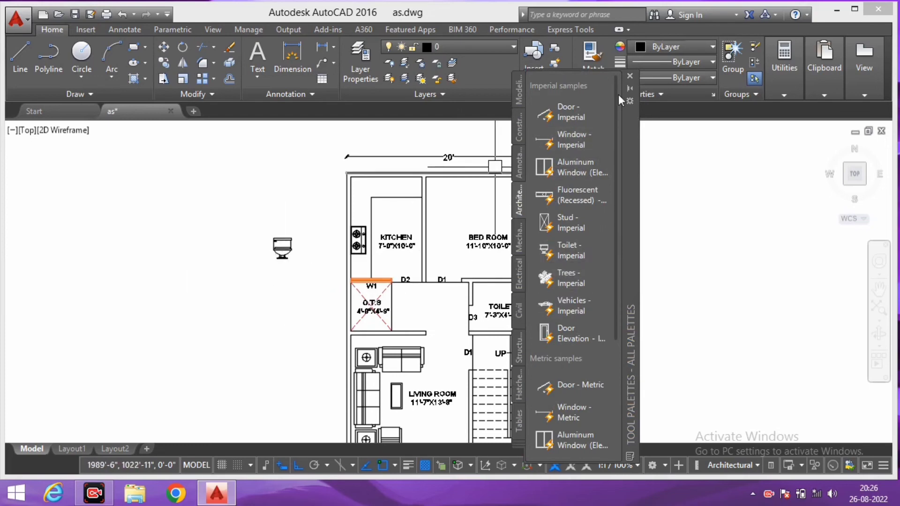
# Step: Switch the toilet block to its Elongated (Plan) view variant
pyautogui.click(630, 76)
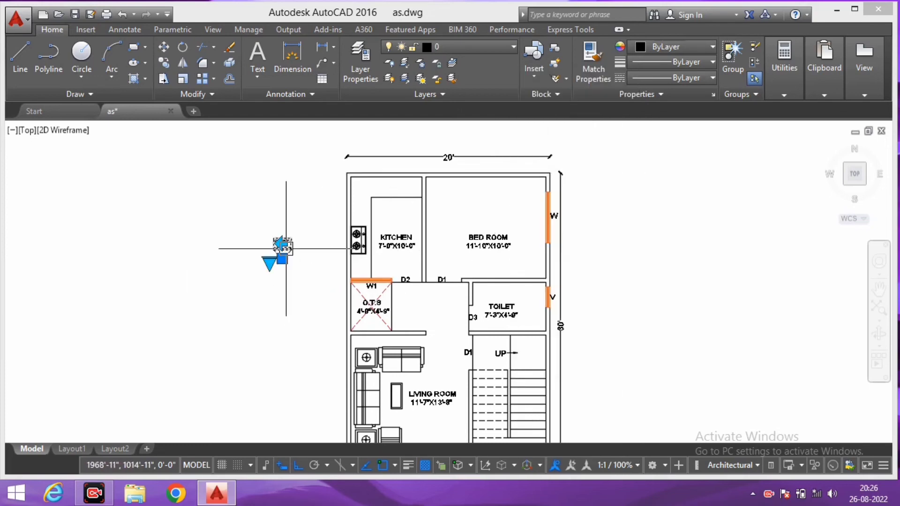
pyautogui.scroll(4, 273, 269)
pyautogui.click(258, 254)
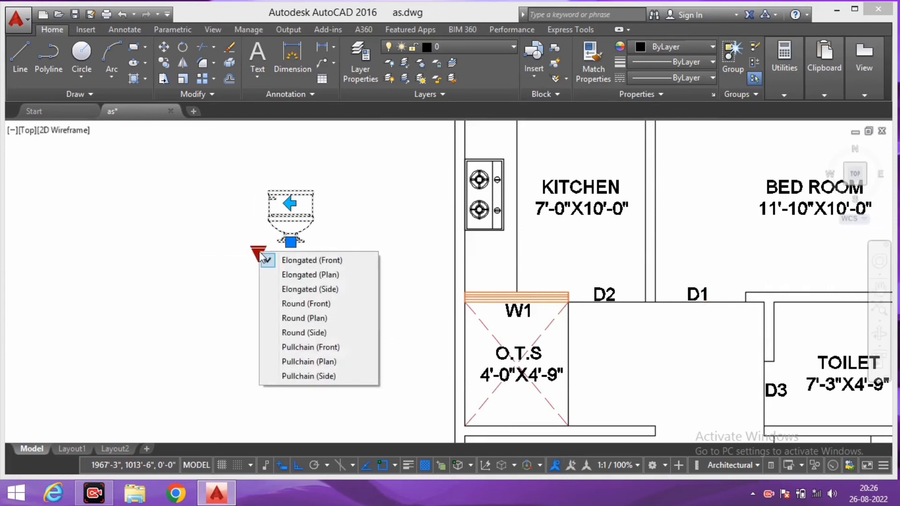
pyautogui.click(335, 276)
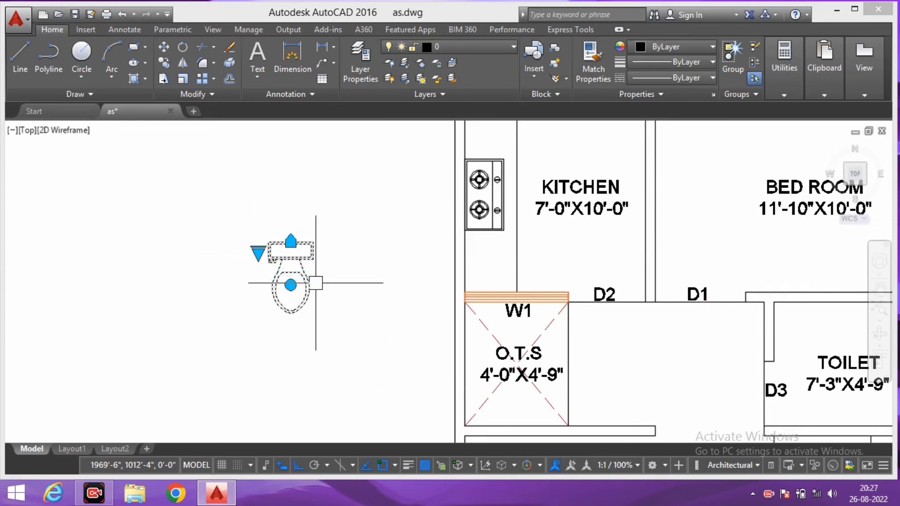
pyautogui.scroll(-2, 320, 278)
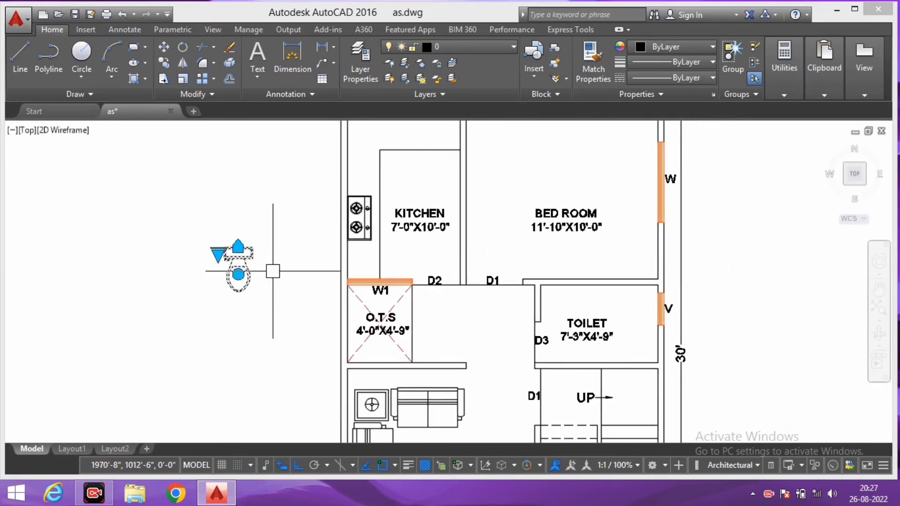
# Step: Move the toilet block into the TOILET room
pyautogui.press('m')
pyautogui.press('Return')
pyautogui.scroll(4, 242, 261)
pyautogui.click(234, 253)
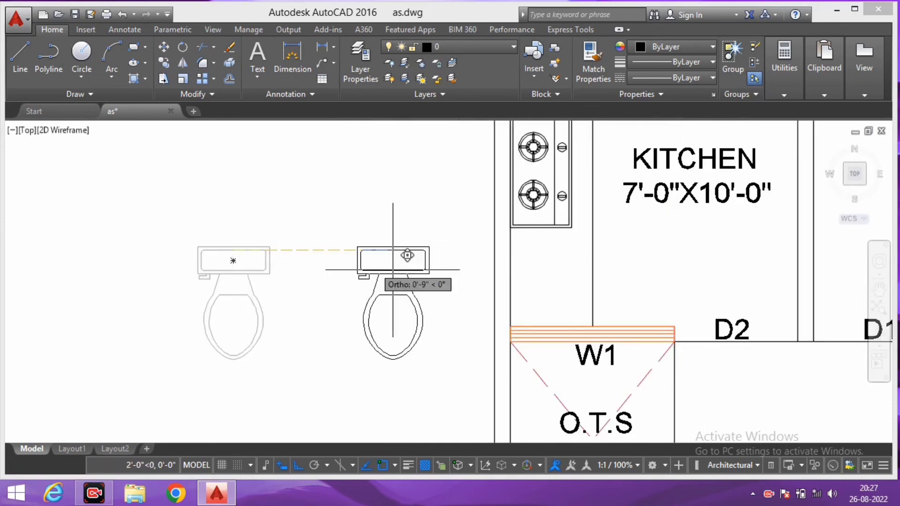
pyautogui.scroll(-2, 403, 261)
pyautogui.click(684, 323)
pyautogui.moveTo(683, 324); pyautogui.dragTo(548, 288, button='middle')
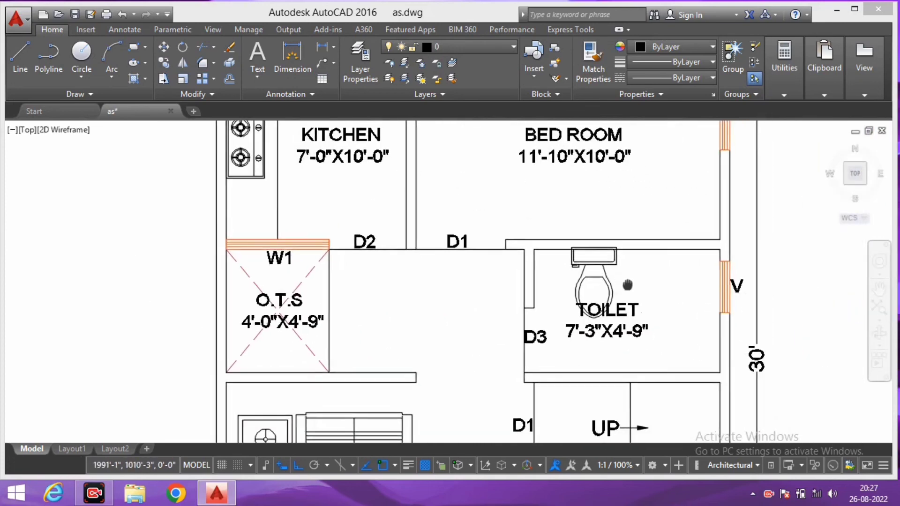
pyautogui.scroll(2, 595, 273)
pyautogui.click(595, 273)
pyautogui.scroll(3, 608, 254)
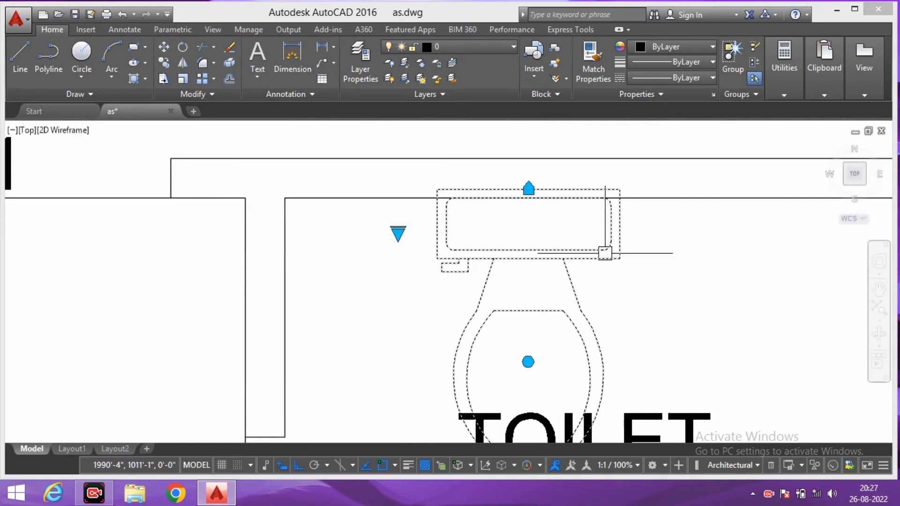
# Step: Snap the toilet tank flush against the room's top wall
pyautogui.press('m')
pyautogui.press('Return')
pyautogui.click(528, 224)
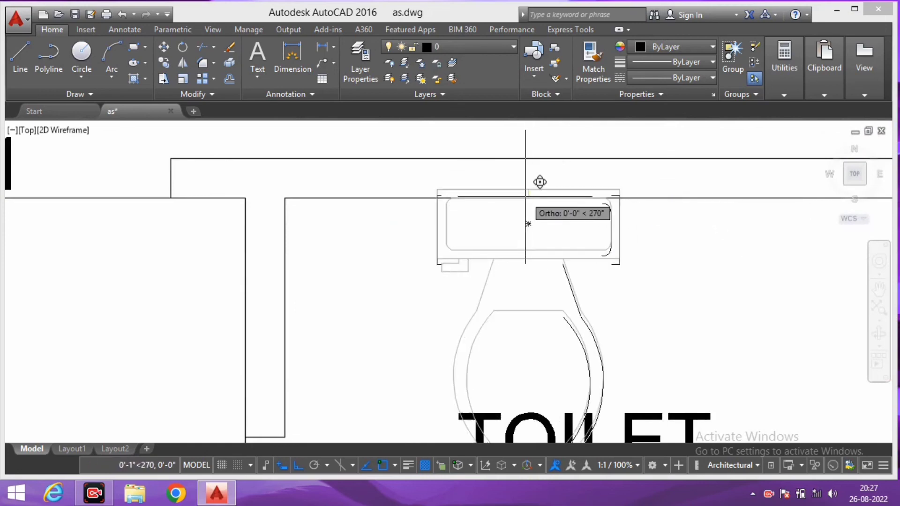
pyautogui.click(528, 190)
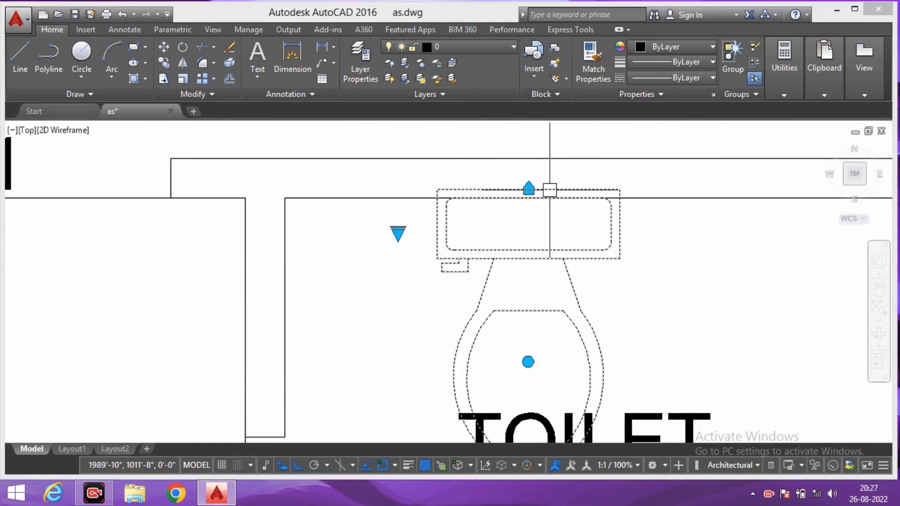
pyautogui.press('m')
pyautogui.press('Return')
pyautogui.click(529, 190)
pyautogui.click(571, 200)
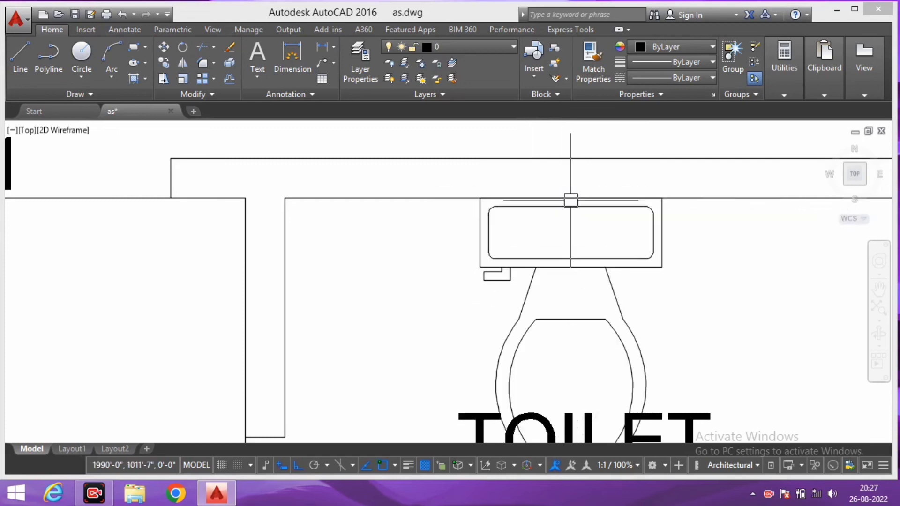
pyautogui.scroll(-6, 571, 200)
pyautogui.write('M')
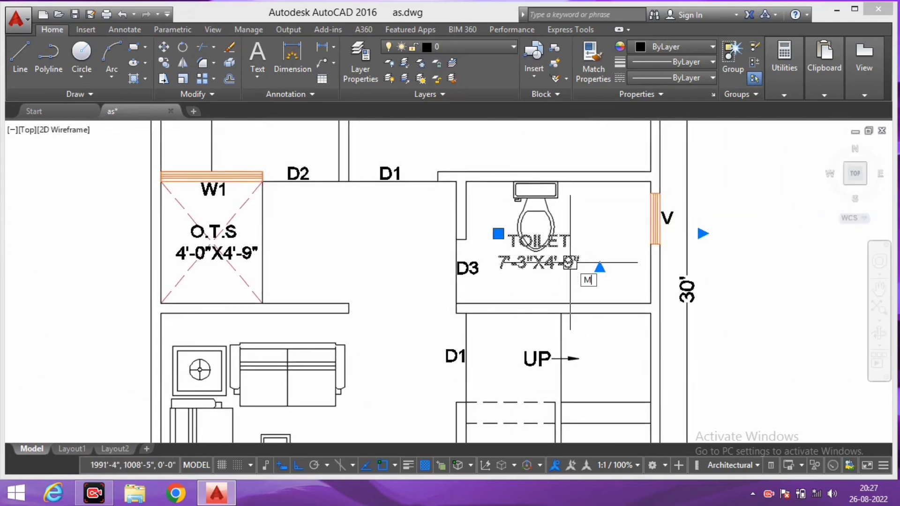
# Step: Shift the TOILET room label to the right of the toilet
pyautogui.press('Return')
pyautogui.click(553, 304)
pyautogui.click(618, 304)
pyautogui.scroll(-3, 632, 261)
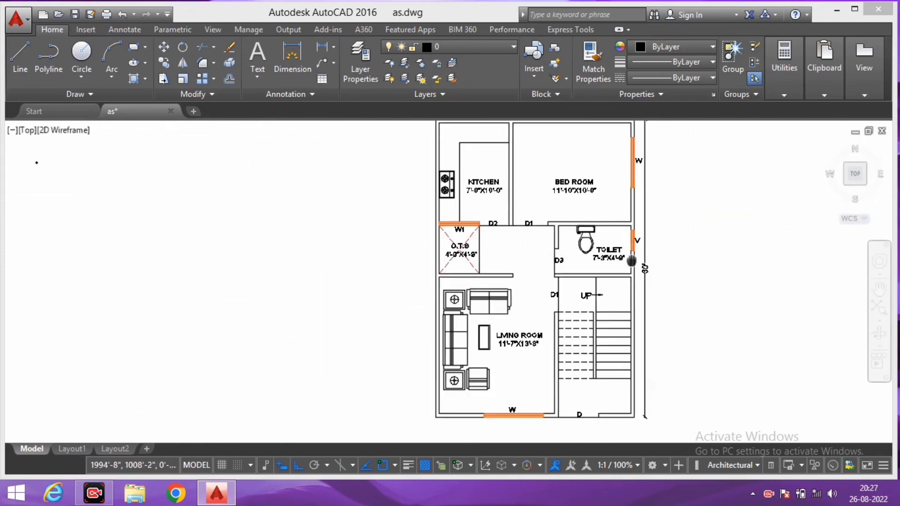
pyautogui.scroll(2, 667, 309)
pyautogui.moveTo(631, 243); pyautogui.dragTo(619, 255, button='middle')
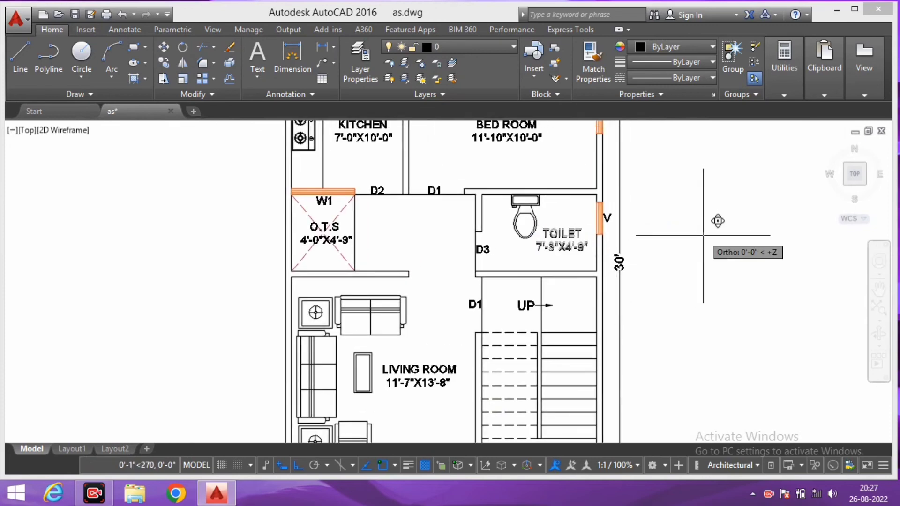
# Step: Select the bed block with a crossing window and scale it from a chosen base point
pyautogui.scroll(-5, 625, 214)
pyautogui.scroll(3, 625, 214)
pyautogui.scroll(-4, 625, 214)
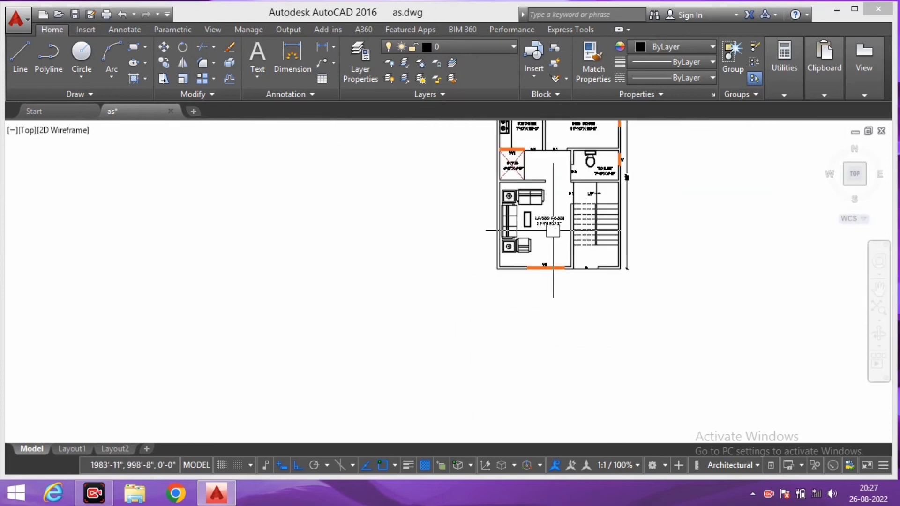
pyautogui.scroll(1, 553, 210)
pyautogui.scroll(2, 553, 211)
pyautogui.click(376, 215)
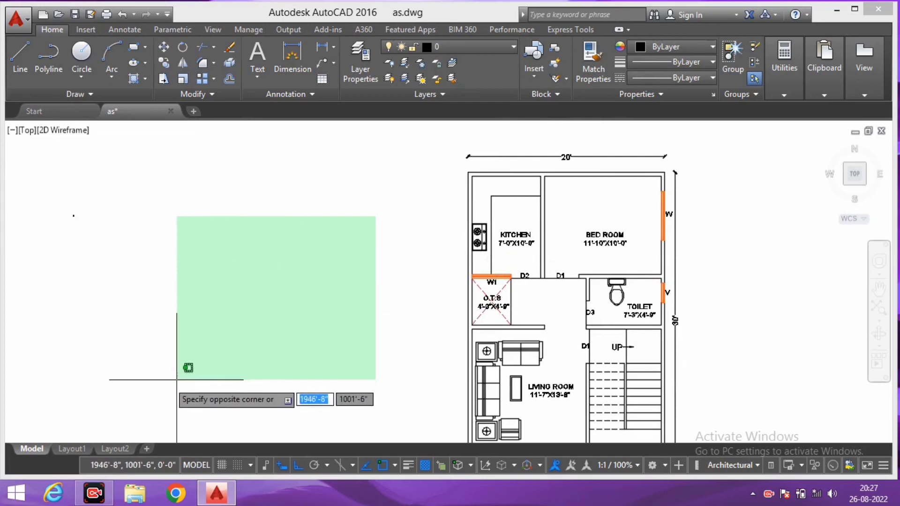
pyautogui.click(178, 370)
pyautogui.scroll(-2, 308, 346)
pyautogui.moveTo(372, 255); pyautogui.dragTo(327, 282, button='middle')
pyautogui.click(387, 161)
pyautogui.click(151, 368)
pyautogui.scroll(-2, 316, 289)
pyautogui.scroll(6, 288, 276)
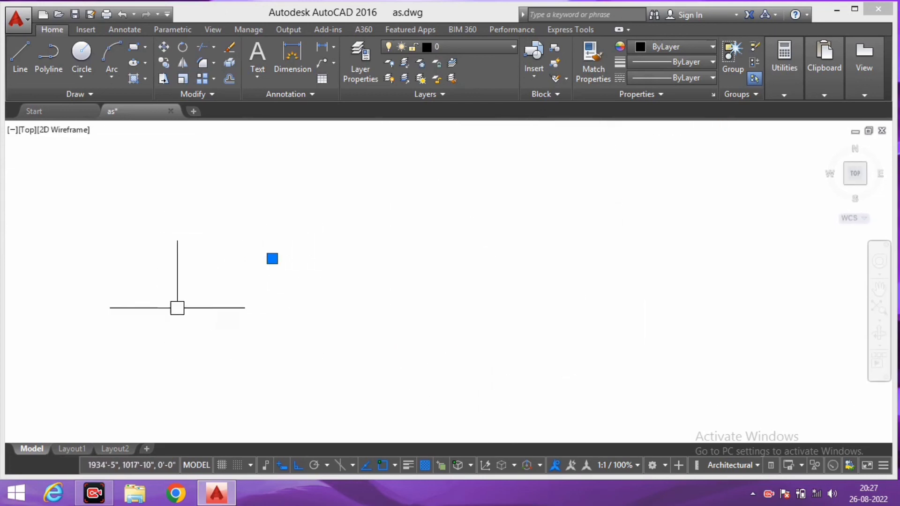
pyautogui.scroll(-5, 361, 332)
pyautogui.moveTo(215, 272); pyautogui.dragTo(350, 337, button='middle')
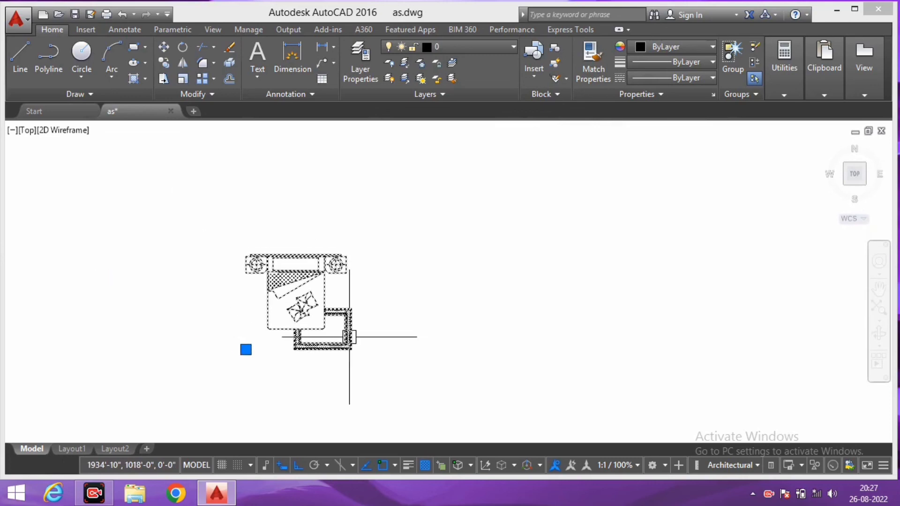
pyautogui.write('c')
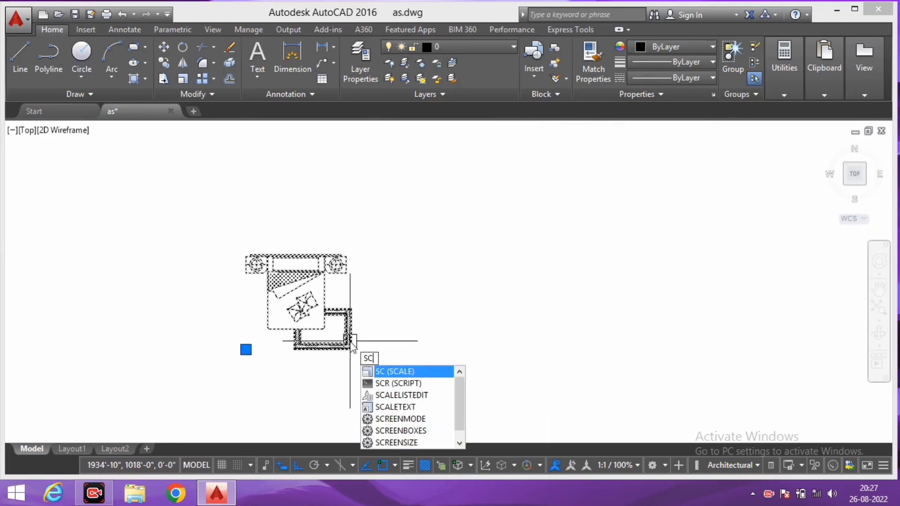
pyautogui.press('Return')
pyautogui.scroll(3, 351, 335)
pyautogui.click(348, 322)
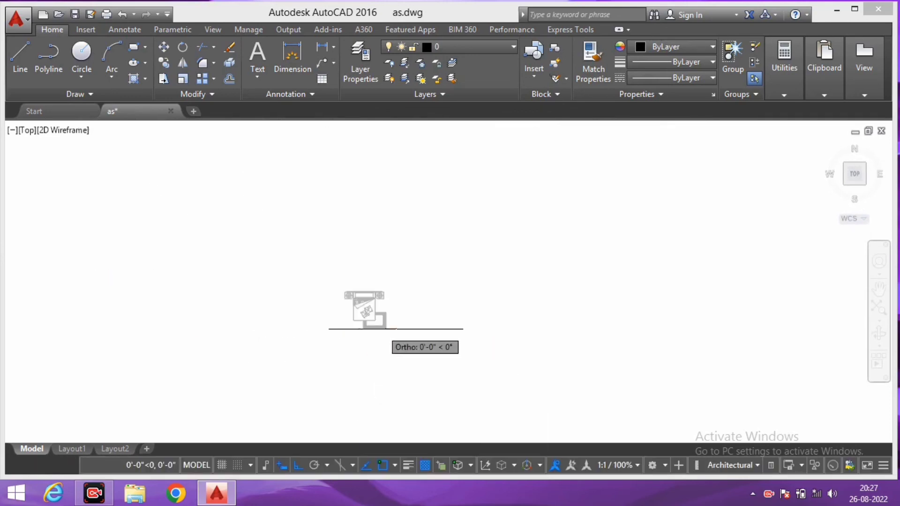
pyautogui.moveTo(519, 322); pyautogui.dragTo(465, 308, button='middle')
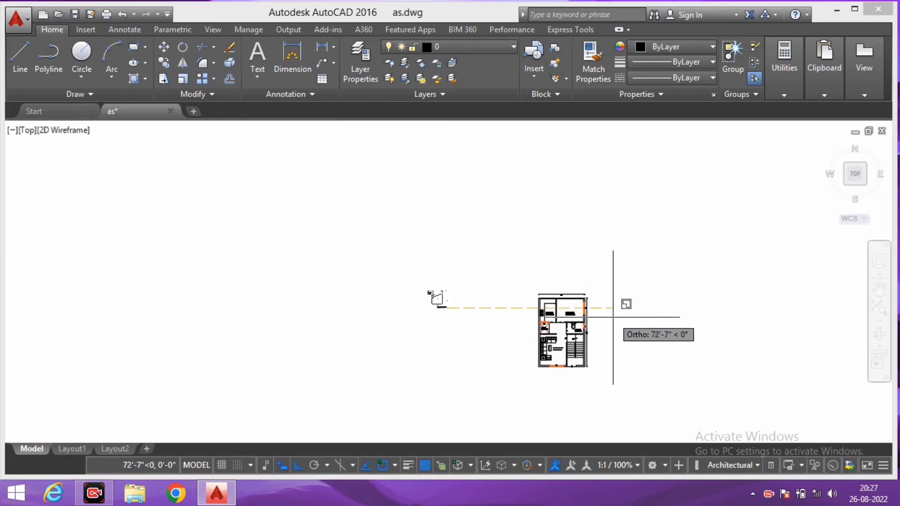
pyautogui.scroll(5, 460, 302)
pyautogui.moveTo(369, 263); pyautogui.dragTo(371, 288, button='middle')
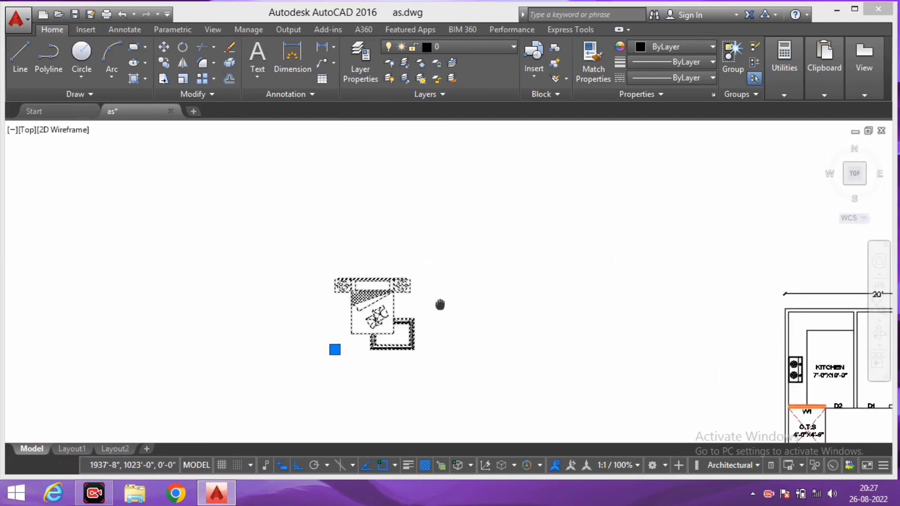
# Step: Move the bed block so it rests against the bedroom's top wall
pyautogui.write('m')
pyautogui.press('Return')
pyautogui.scroll(-2, 396, 296)
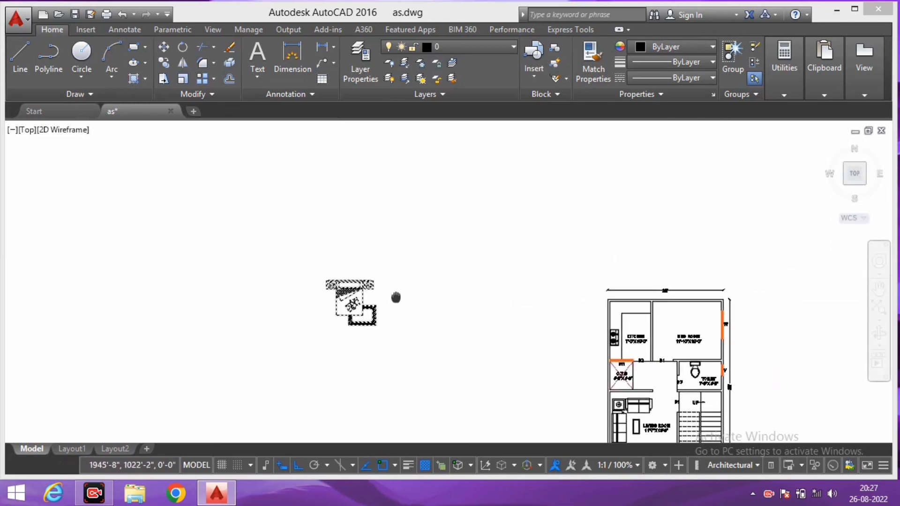
pyautogui.scroll(2, 365, 284)
pyautogui.scroll(5, 370, 282)
pyautogui.click(369, 268)
pyautogui.scroll(-4, 492, 295)
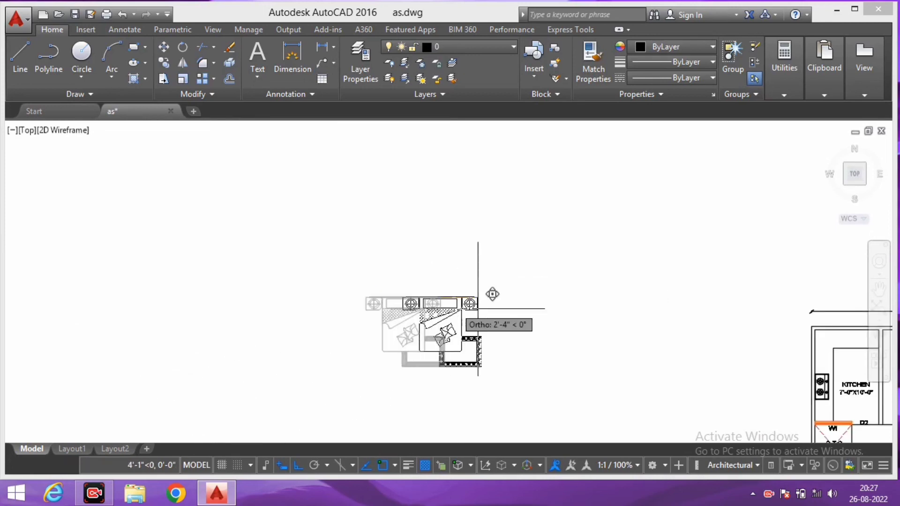
pyautogui.scroll(5, 469, 281)
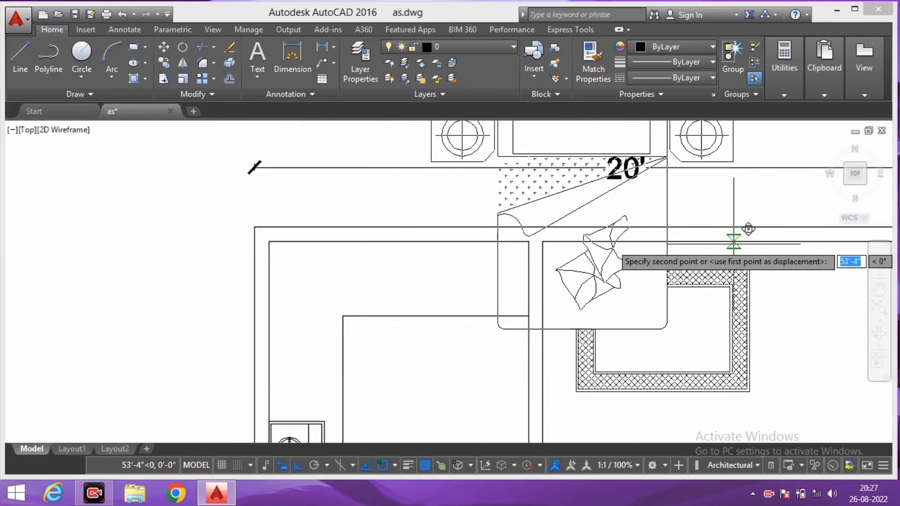
pyautogui.moveTo(748, 229)
pyautogui.mouseDown(button='middle')
pyautogui.moveTo(480, 258)
pyautogui.moveTo(471, 244)
pyautogui.mouseUp(button='middle')
pyautogui.scroll(-2, 490, 277)
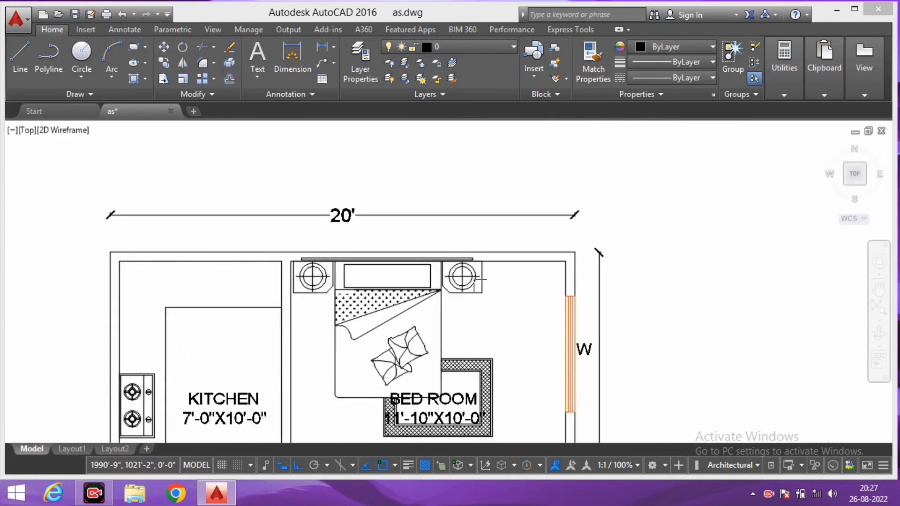
pyautogui.scroll(-1, 427, 272)
pyautogui.scroll(3, 426, 271)
pyautogui.moveTo(459, 292); pyautogui.dragTo(538, 335, button='middle')
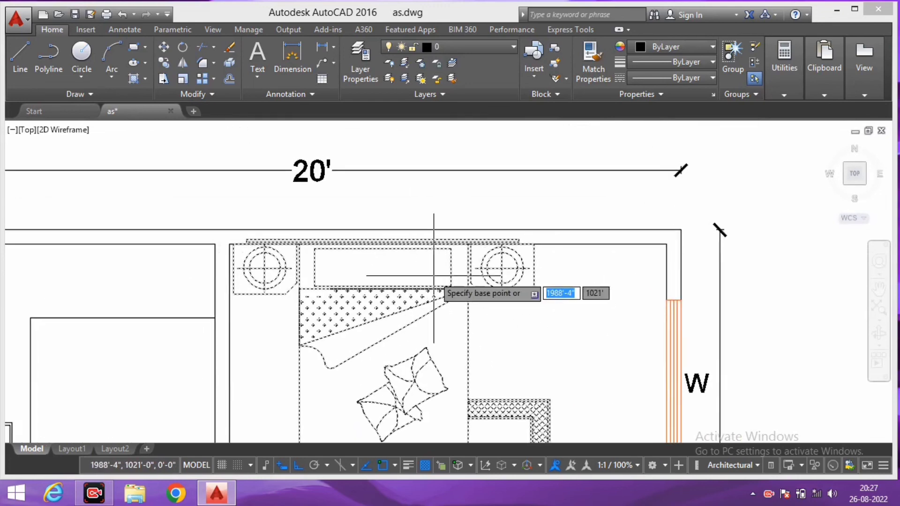
pyautogui.scroll(5, 422, 291)
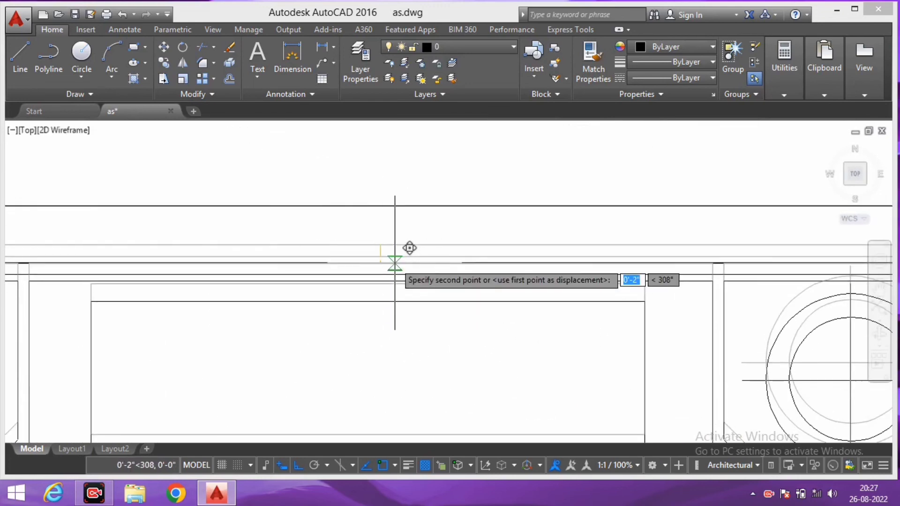
pyautogui.scroll(-3, 408, 249)
pyautogui.scroll(-1, 526, 305)
pyautogui.moveTo(526, 305); pyautogui.dragTo(443, 298, button='middle')
pyautogui.scroll(-2, 443, 298)
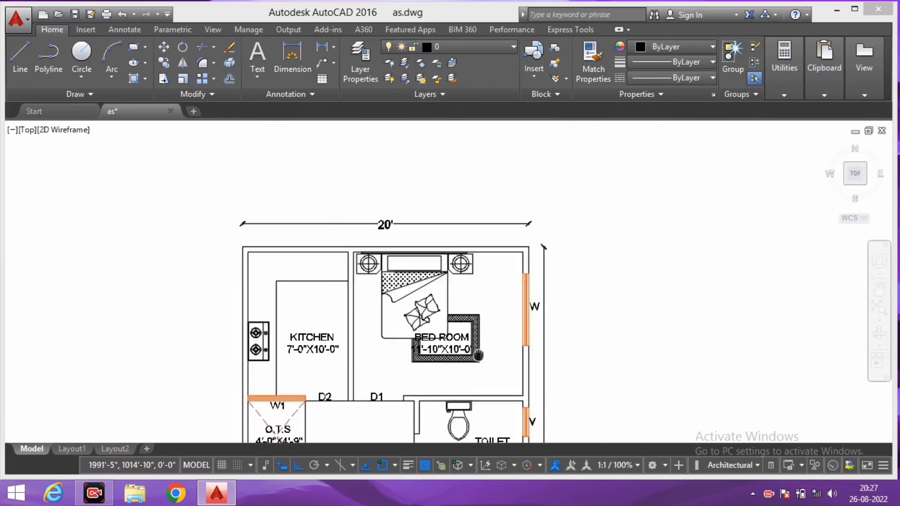
pyautogui.scroll(2, 449, 296)
# Step: Move the BED ROOM label 2'-6" down, below the bed and rug
pyautogui.moveTo(556, 318); pyautogui.dragTo(527, 313, button='middle')
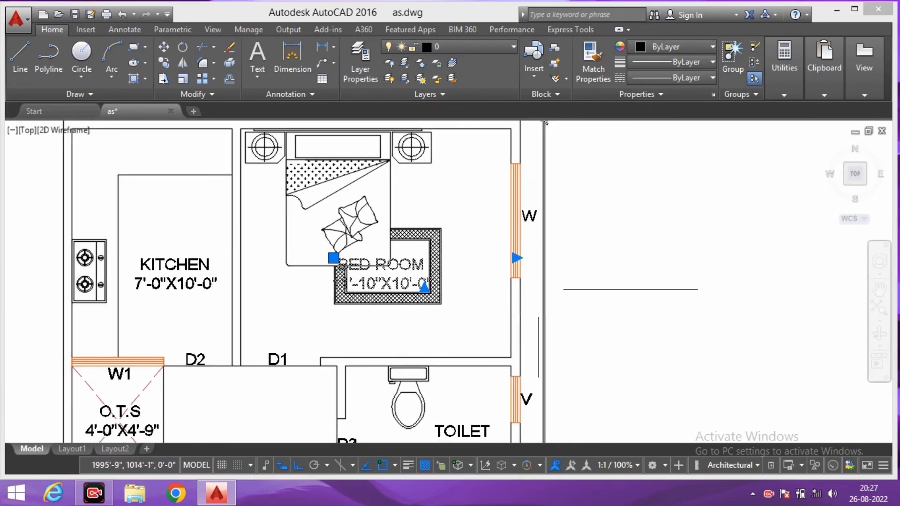
pyautogui.press('m')
pyautogui.press('space')
pyautogui.click(684, 225)
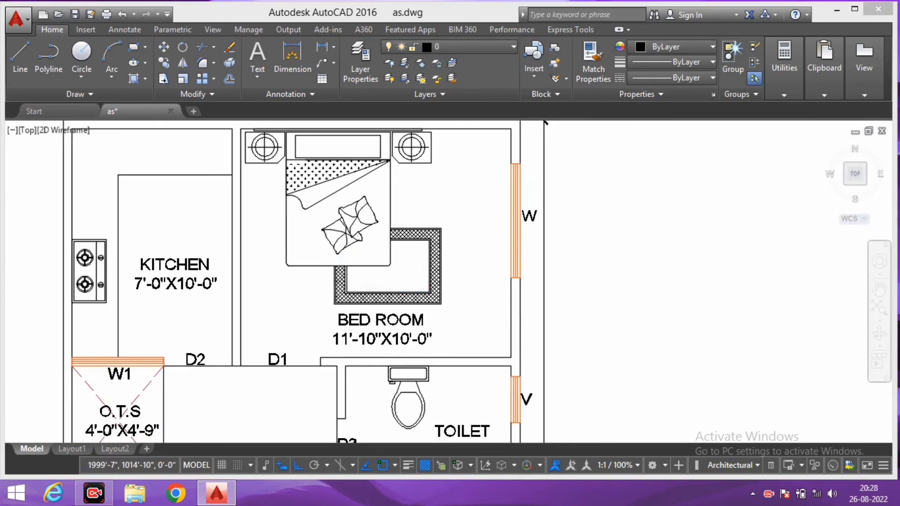
pyautogui.scroll(-2, 545, 122)
pyautogui.moveTo(580, 305); pyautogui.dragTo(629, 323, button='middle')
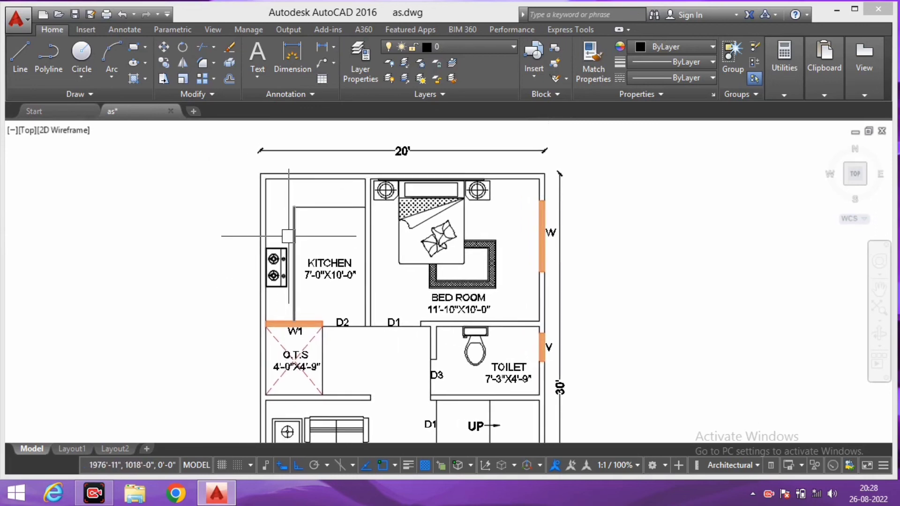
pyautogui.scroll(2, 289, 236)
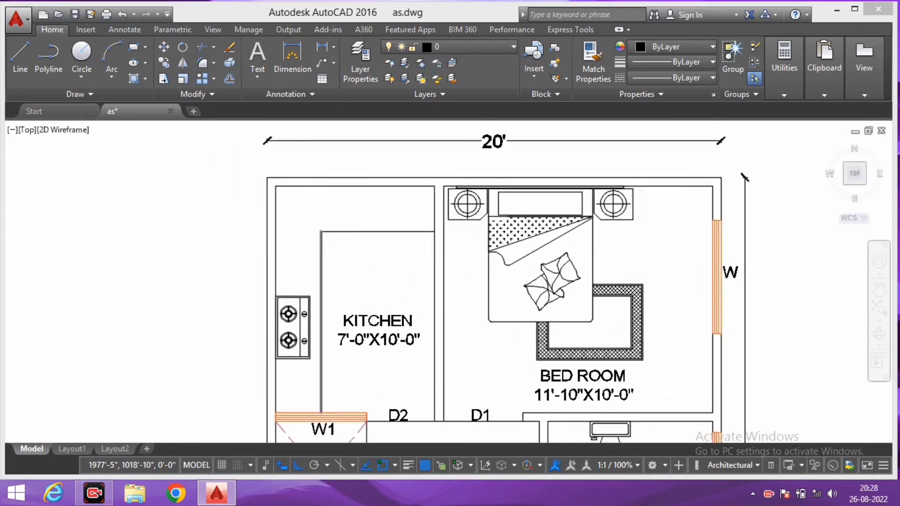
# Step: Hatch the L-shaped kitchen counter with the ANGLE tile pattern
pyautogui.press('h')
pyautogui.press('space')
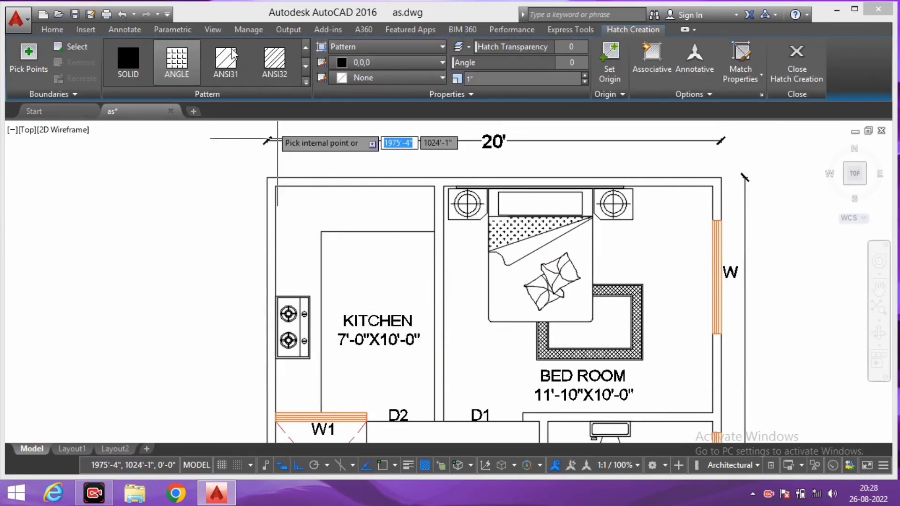
pyautogui.click(308, 225)
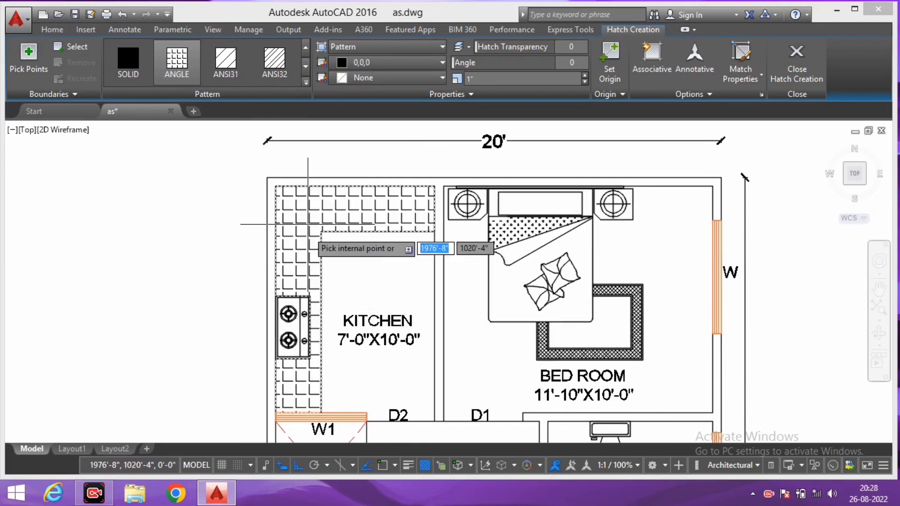
pyautogui.press('Return')
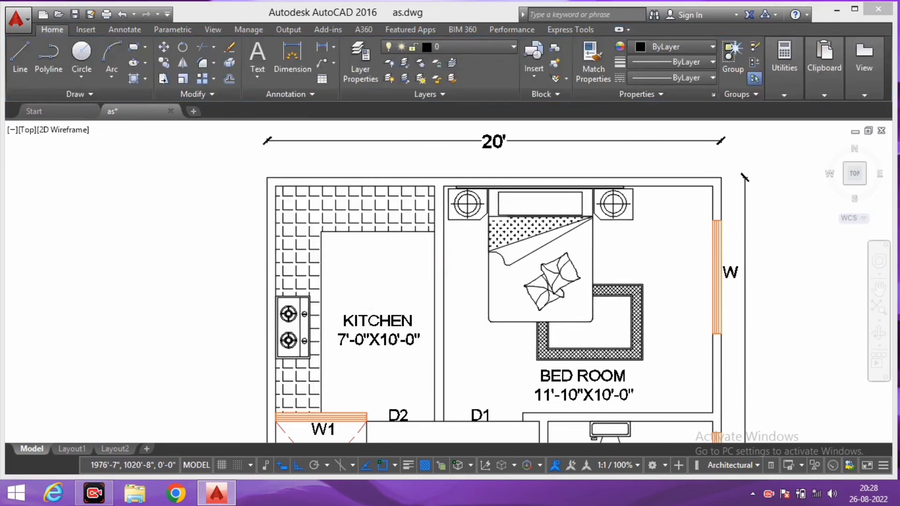
# Step: Colour the counter hatch red 237,31,36
pyautogui.click(306, 215)
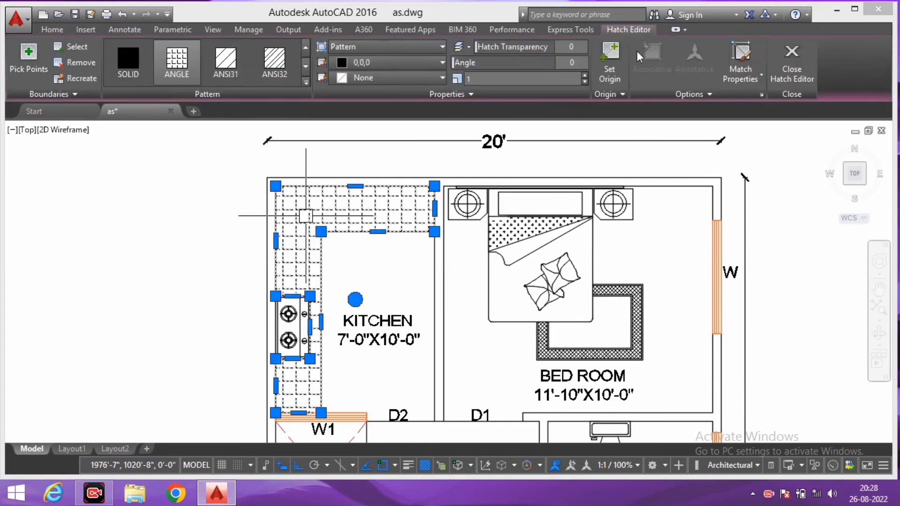
pyautogui.click(403, 63)
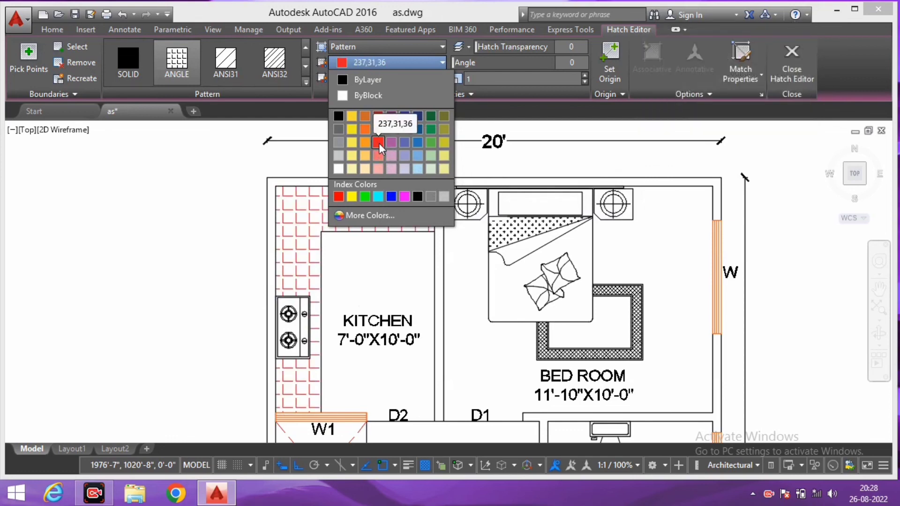
pyautogui.click(380, 146)
pyautogui.scroll(-3, 329, 149)
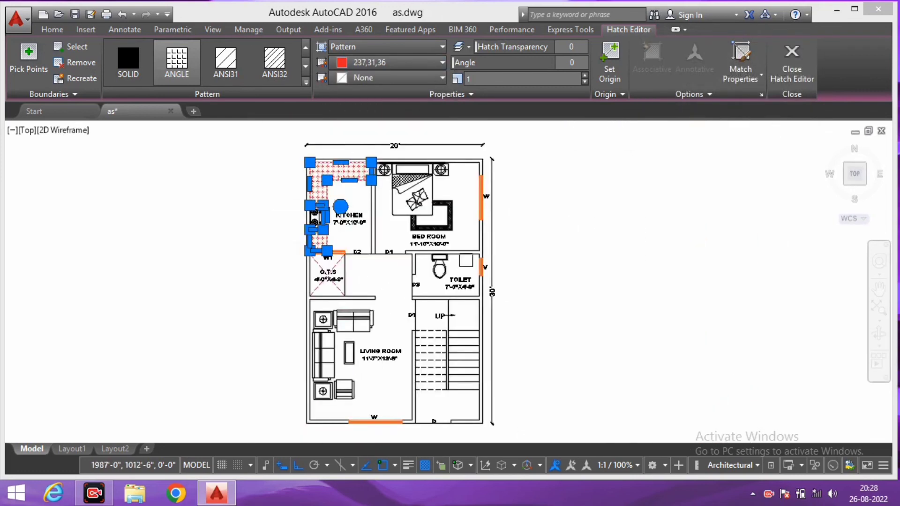
pyautogui.moveTo(512, 262); pyautogui.dragTo(483, 249, button='middle')
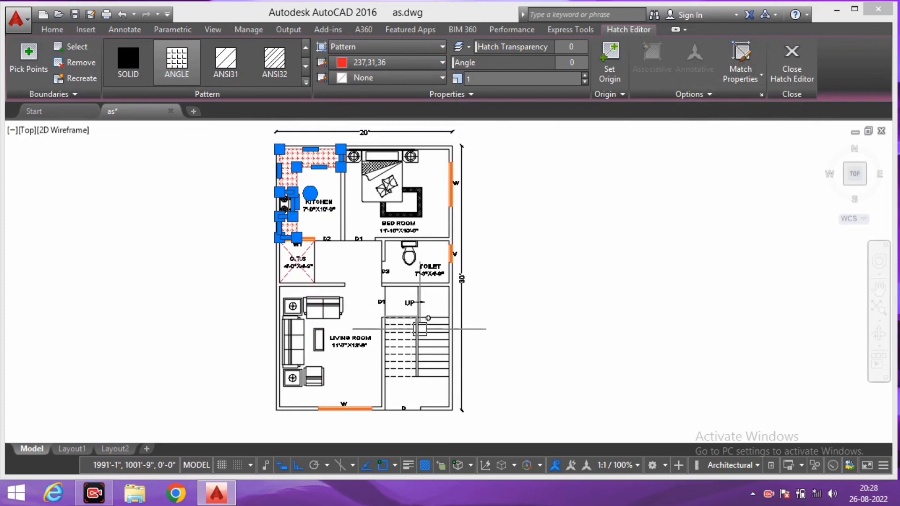
pyautogui.press('Escape')
pyautogui.scroll(-3, 493, 351)
pyautogui.scroll(5, 458, 306)
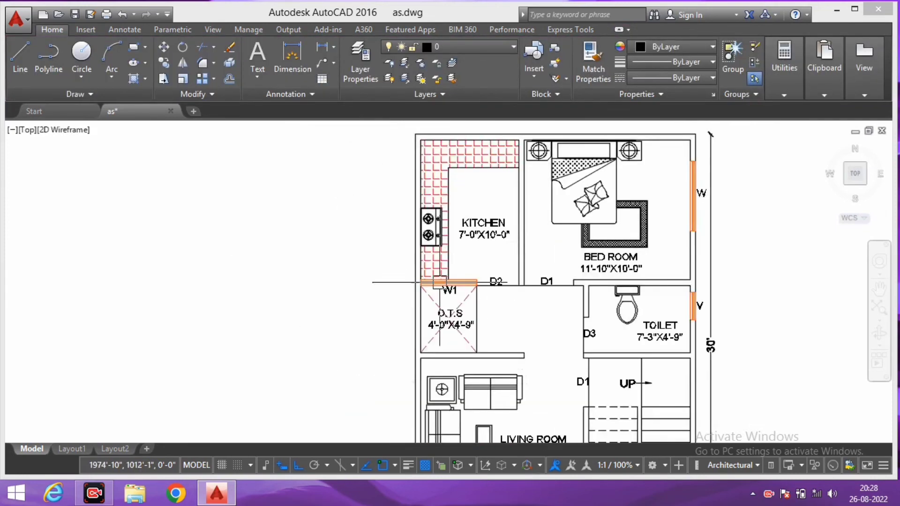
pyautogui.moveTo(483, 329)
pyautogui.mouseDown(button='middle')
pyautogui.moveTo(458, 306)
pyautogui.moveTo(382, 298)
pyautogui.mouseUp(button='middle')
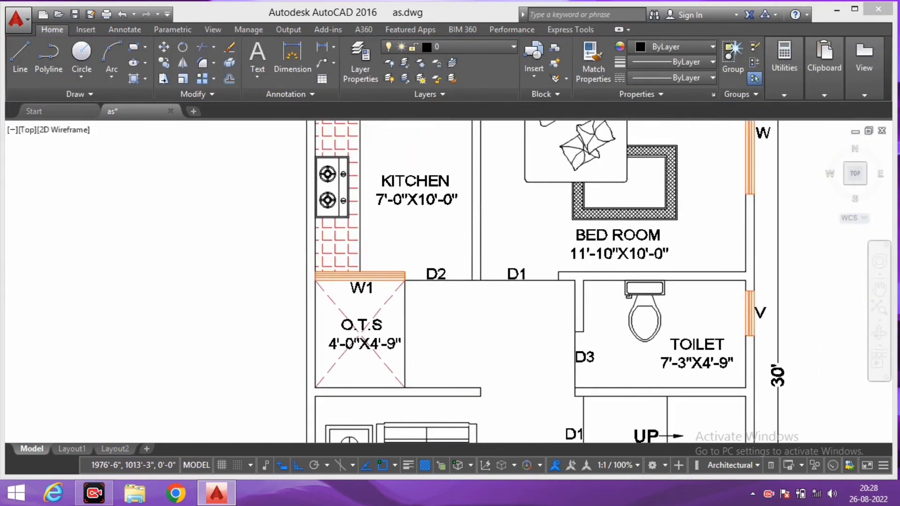
# Step: Recolour the kitchen counter ANGLE hatch to blue 94,103,175
pyautogui.click(343, 243)
pyautogui.click(384, 64)
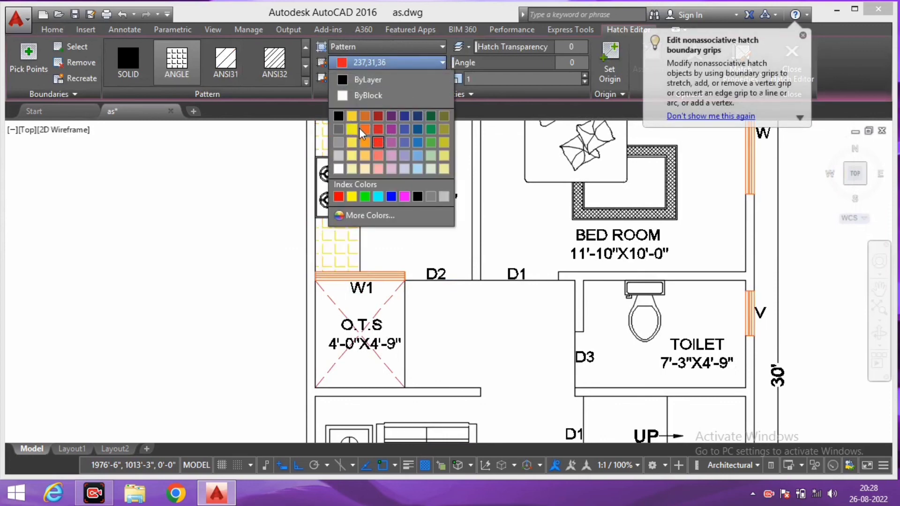
pyautogui.click(404, 142)
pyautogui.scroll(-3, 407, 203)
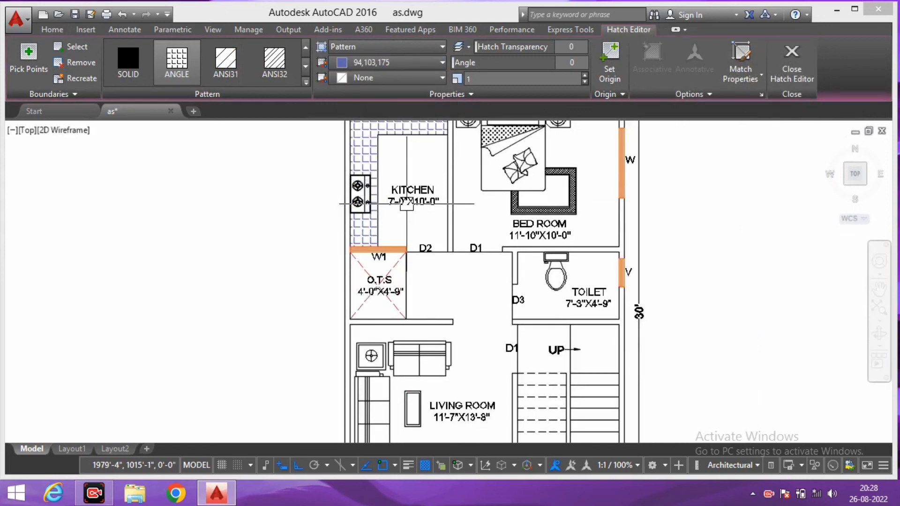
pyautogui.press('Escape')
pyautogui.scroll(-4, 407, 203)
pyautogui.scroll(1, 443, 295)
pyautogui.scroll(2, 442, 296)
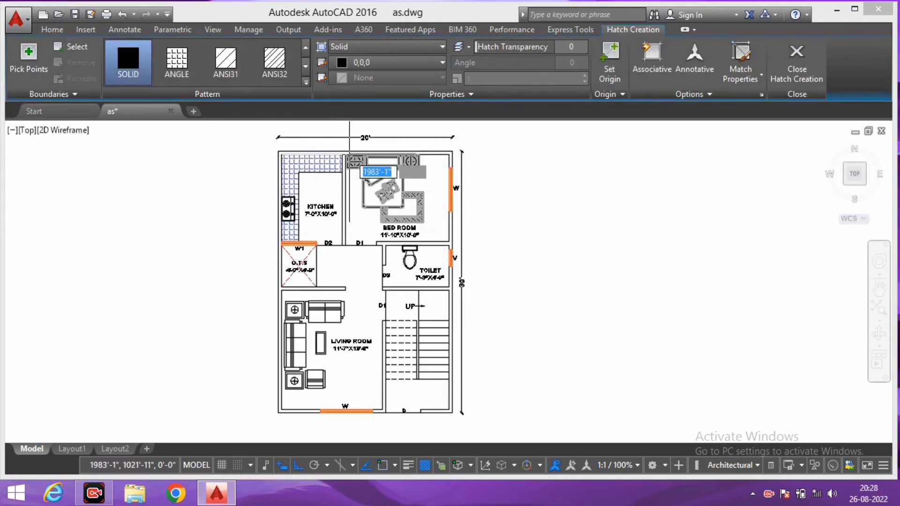
# Step: Pick wall gaps for the SOLID hatch and dismiss the pick point error
pyautogui.scroll(2, 350, 155)
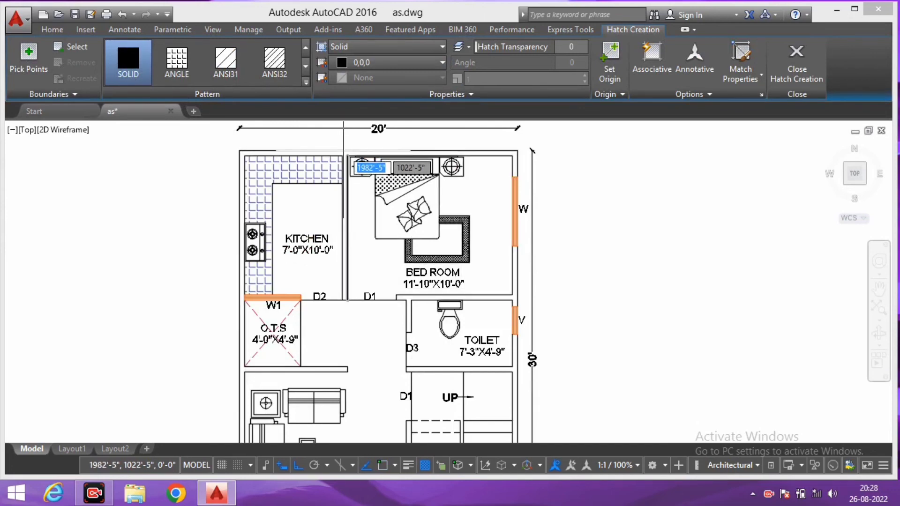
pyautogui.scroll(-2, 345, 153)
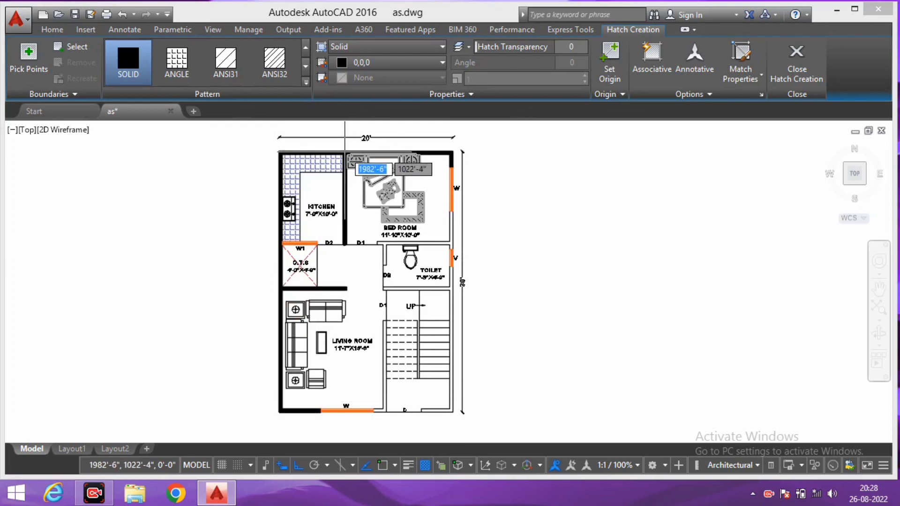
pyautogui.click(355, 151)
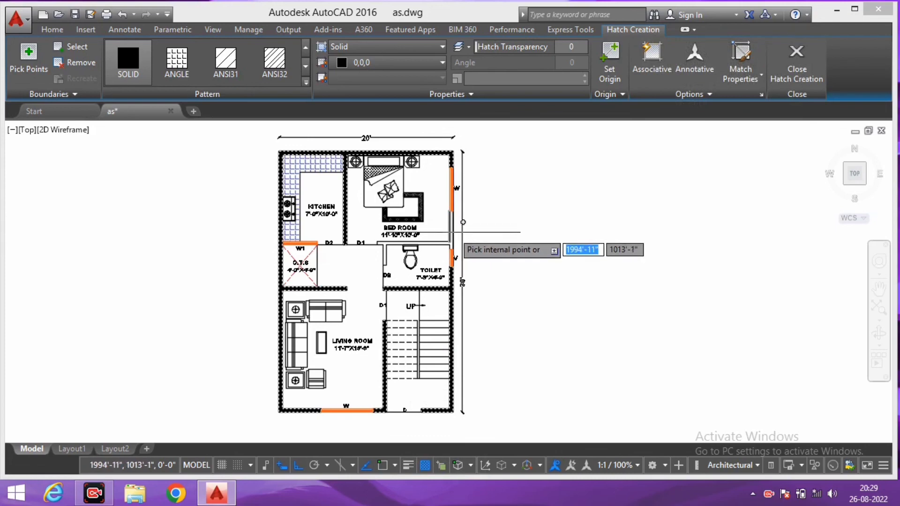
pyautogui.click(450, 237)
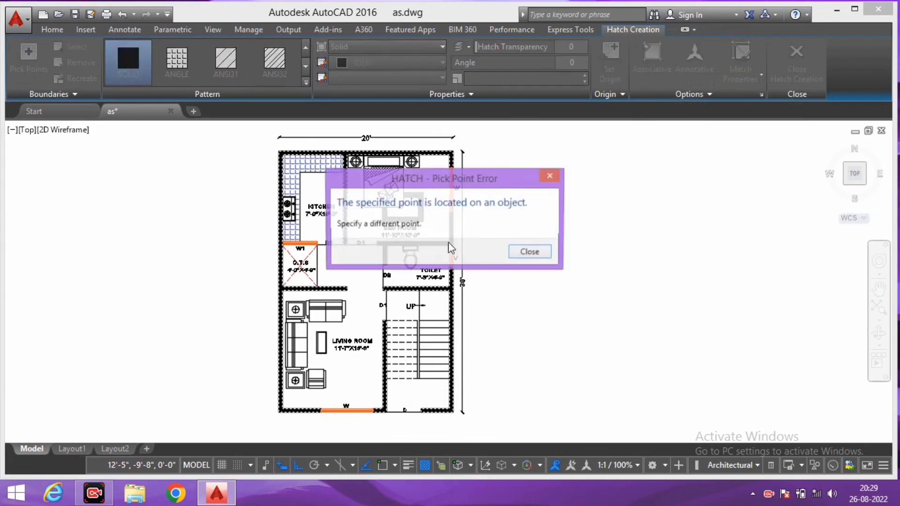
pyautogui.click(525, 253)
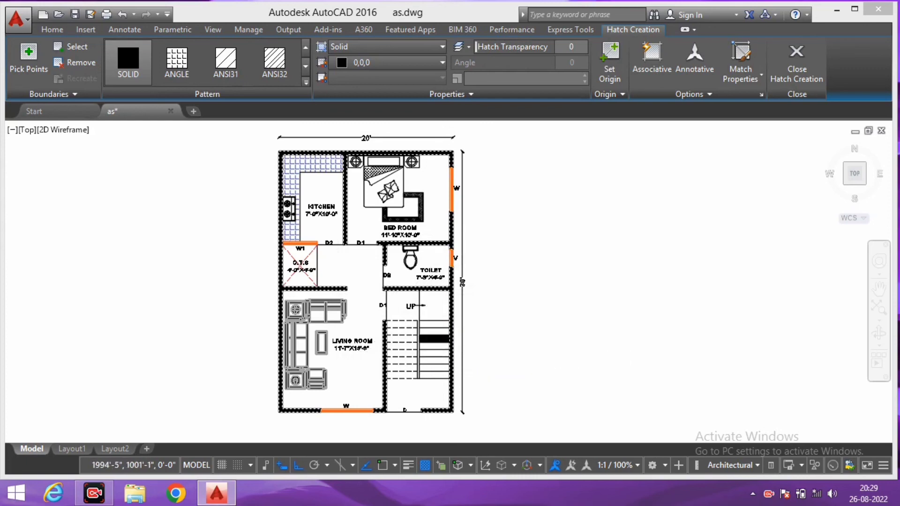
# Step: Apply the solid black wall hatch and pan around the plan to check every wall
pyautogui.press('Escape')
pyautogui.moveTo(515, 274)
pyautogui.mouseDown(button='middle')
pyautogui.moveTo(537, 254)
pyautogui.moveTo(537, 183)
pyautogui.mouseUp(button='middle')
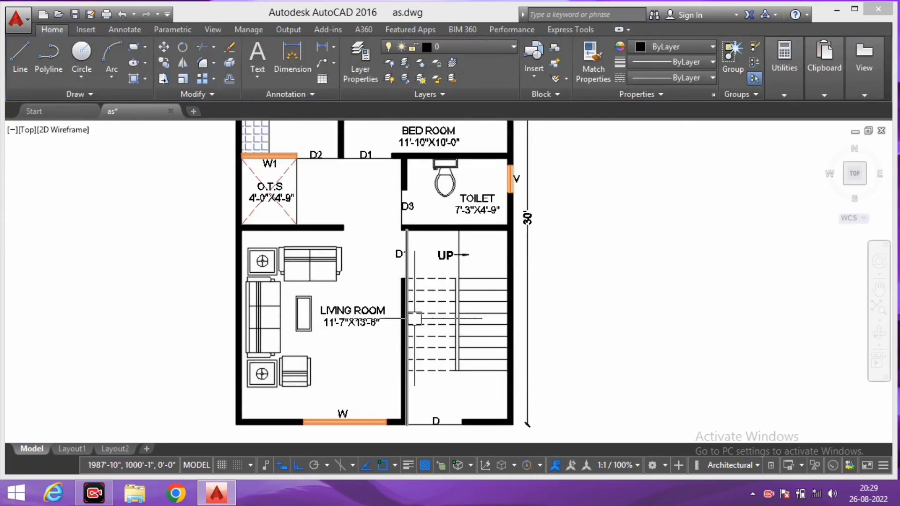
pyautogui.moveTo(467, 200)
pyautogui.mouseDown(button='middle')
pyautogui.moveTo(501, 245)
pyautogui.moveTo(514, 306)
pyautogui.moveTo(520, 272)
pyautogui.mouseUp(button='middle')
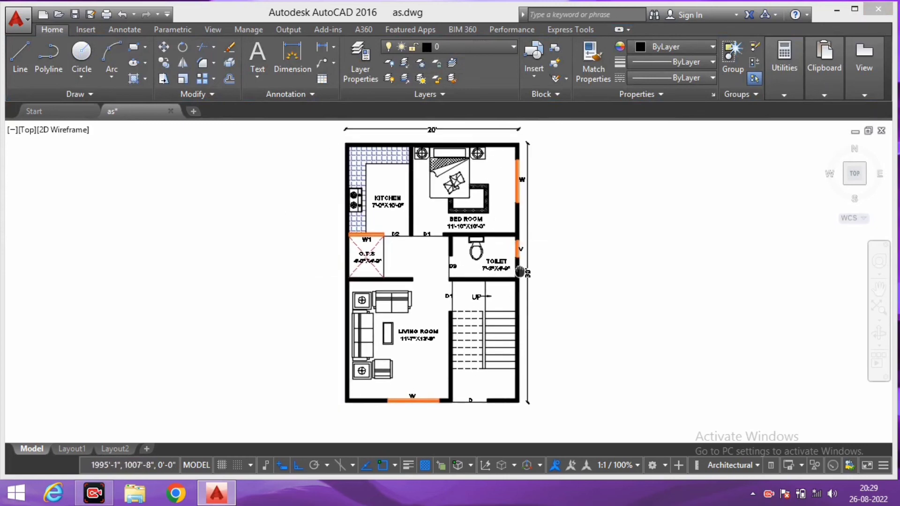
pyautogui.moveTo(422, 348); pyautogui.dragTo(446, 356, button='middle')
pyautogui.scroll(2, 435, 281)
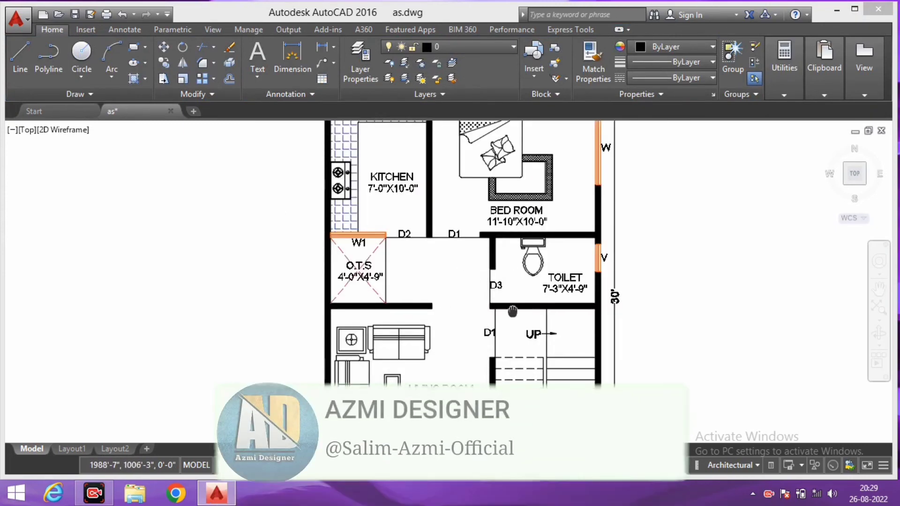
pyautogui.scroll(-2, 557, 323)
pyautogui.moveTo(557, 324); pyautogui.dragTo(539, 285, button='middle')
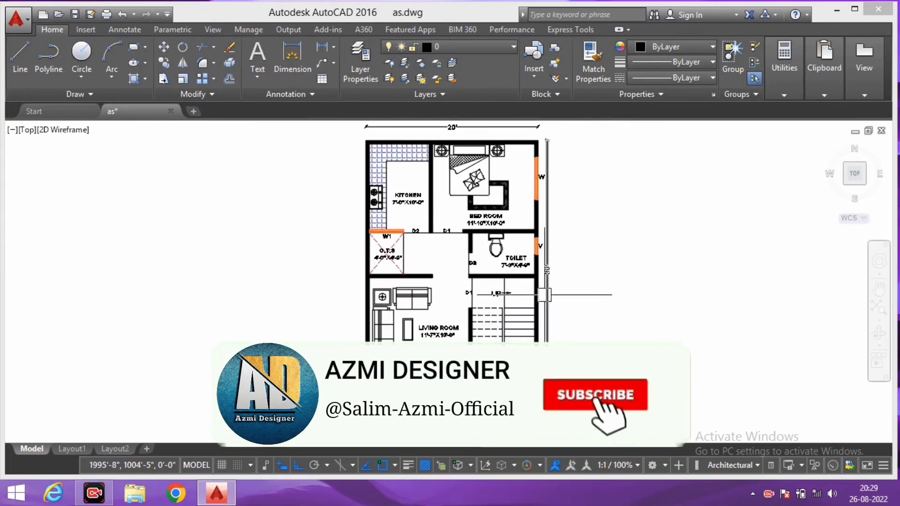